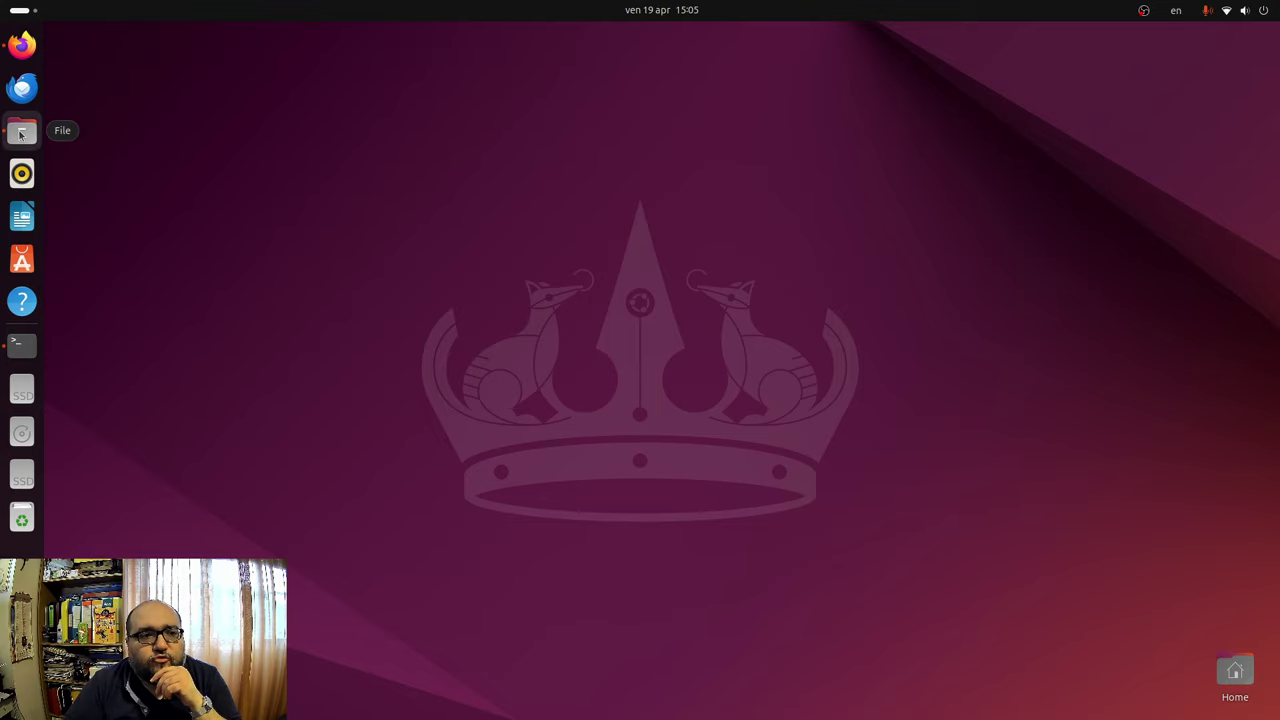
# Open the first welcome-wizard screenshot in the Schermate folder and show it in full screen.
pyautogui.click(21, 135)
pyautogui.doubleClick(238, 228)
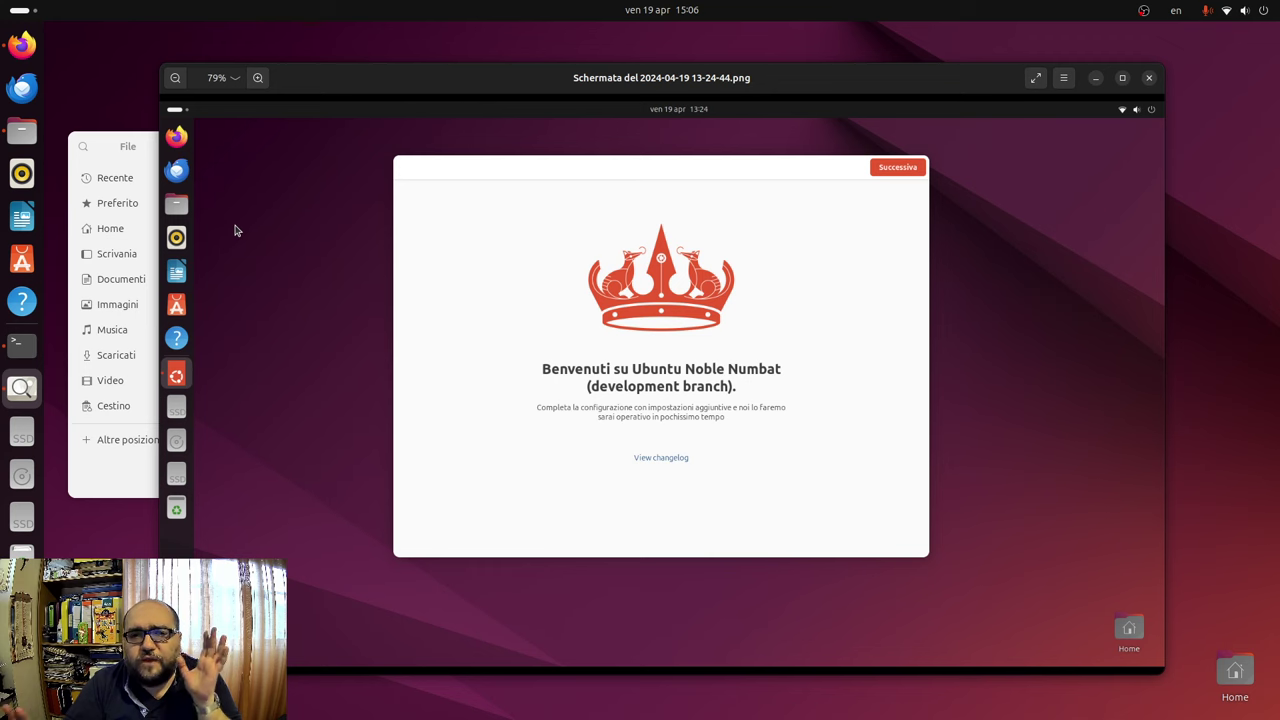
pyautogui.doubleClick(790, 83)
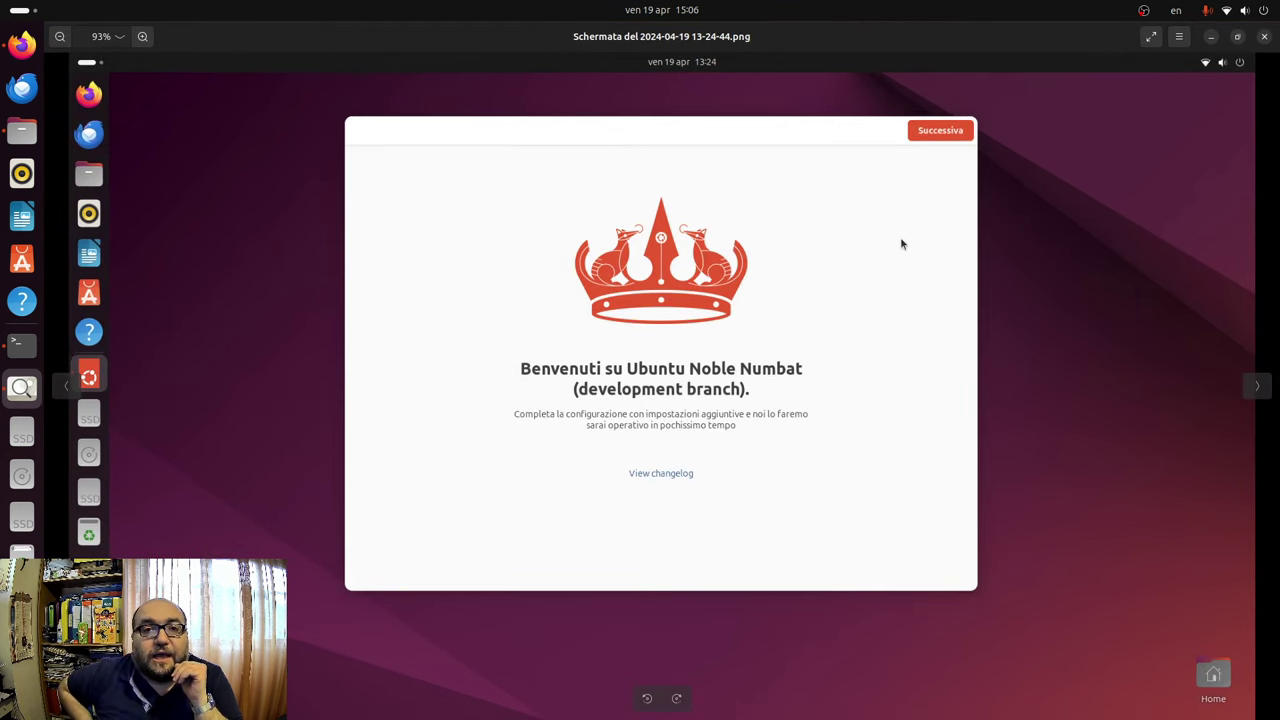
pyautogui.click(1151, 36)
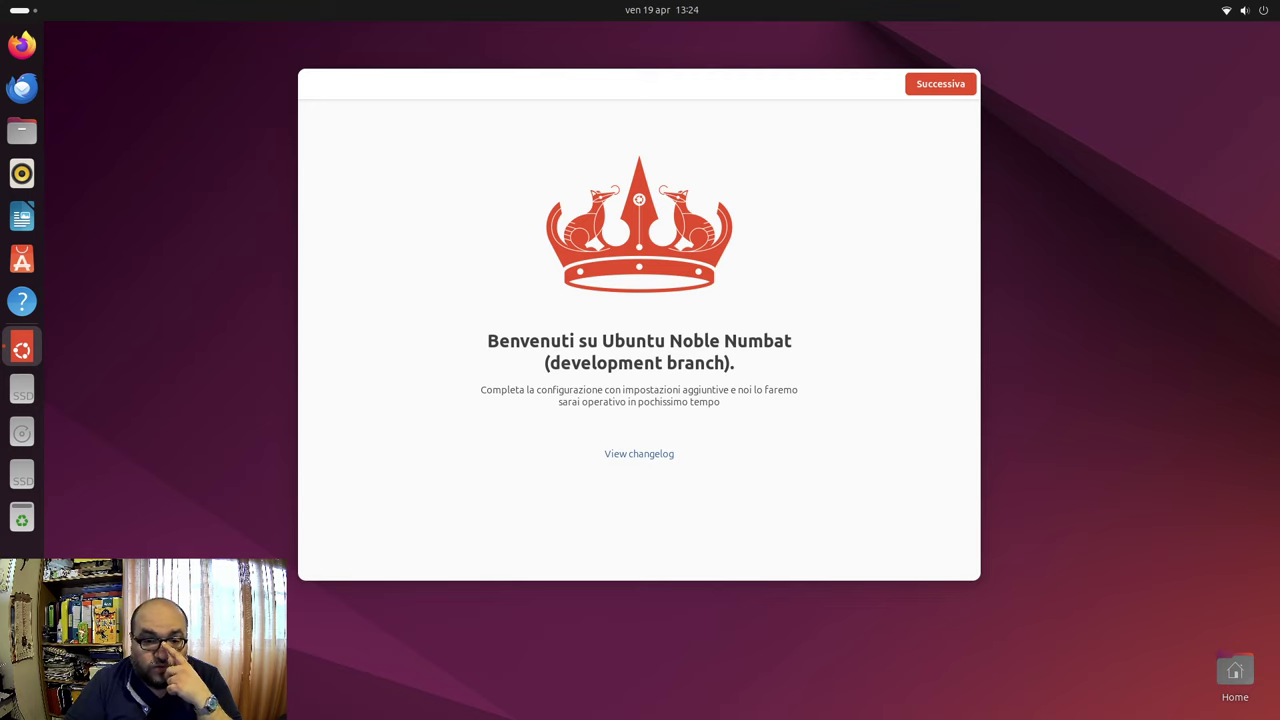
# Step through the remaining Ubuntu welcome-wizard screenshots, and close the image viewer and the file manager.
pyautogui.press('Return')
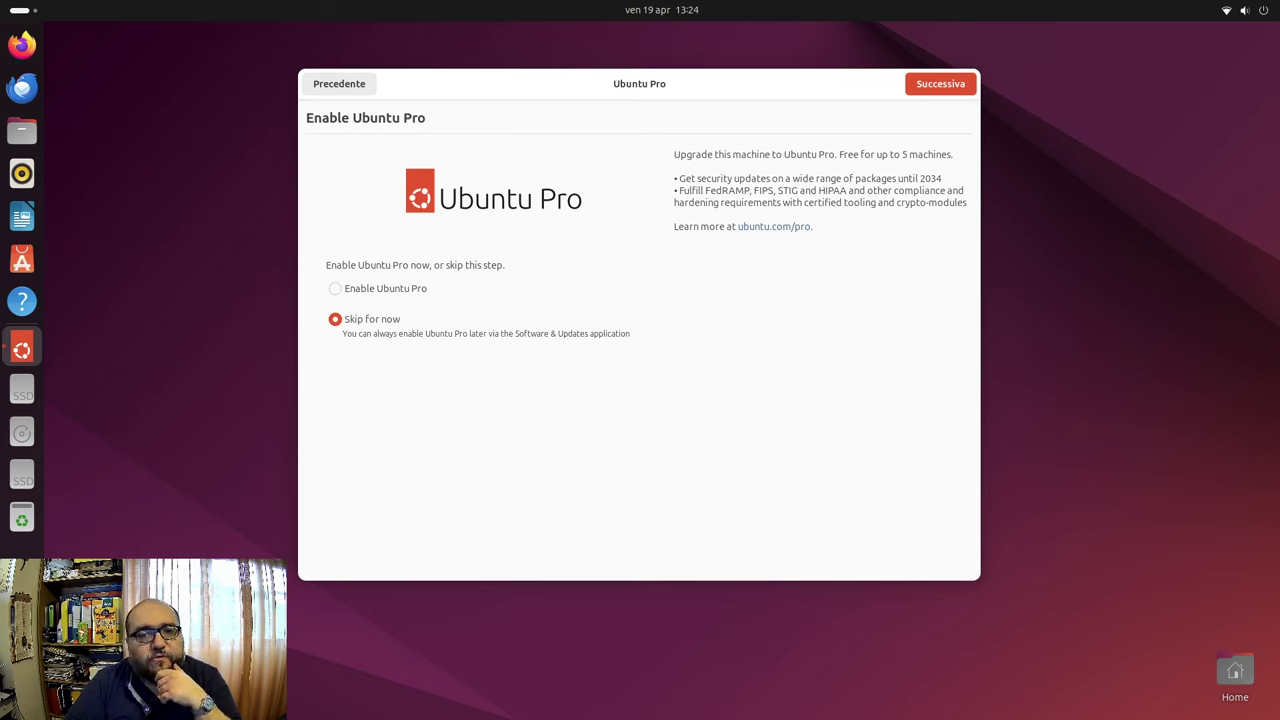
pyautogui.press('Return')
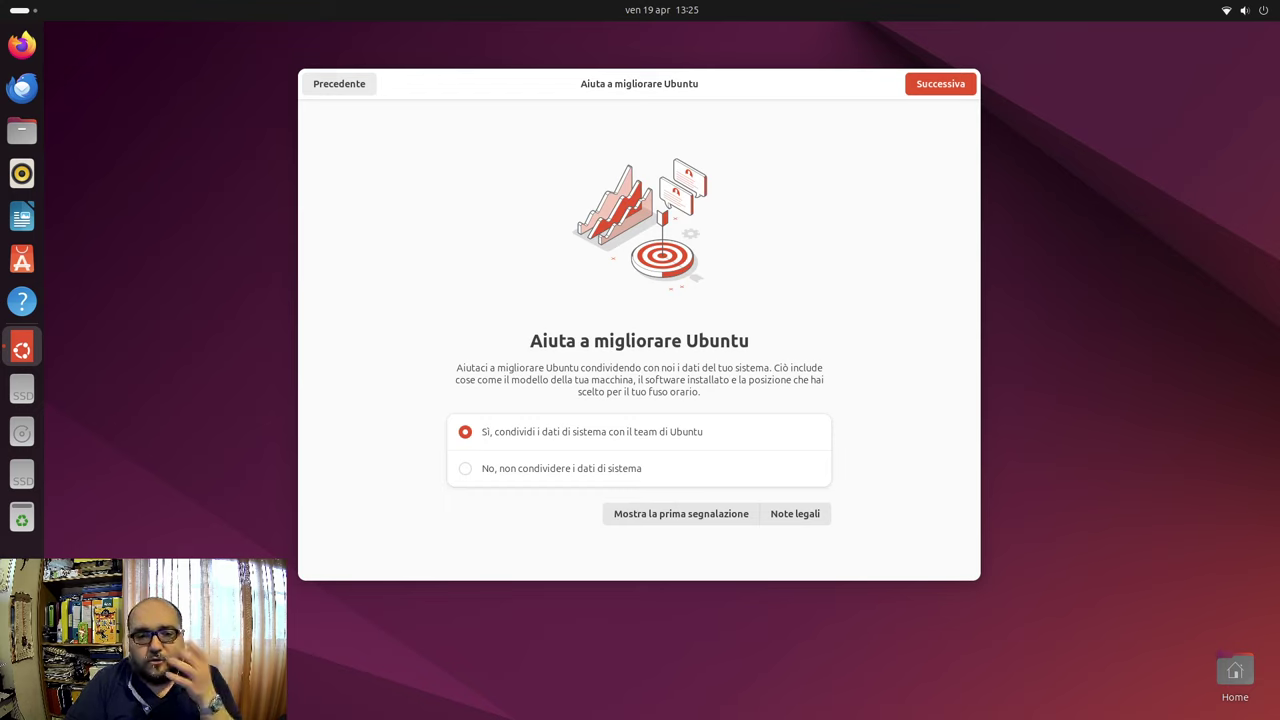
pyautogui.press('Return')
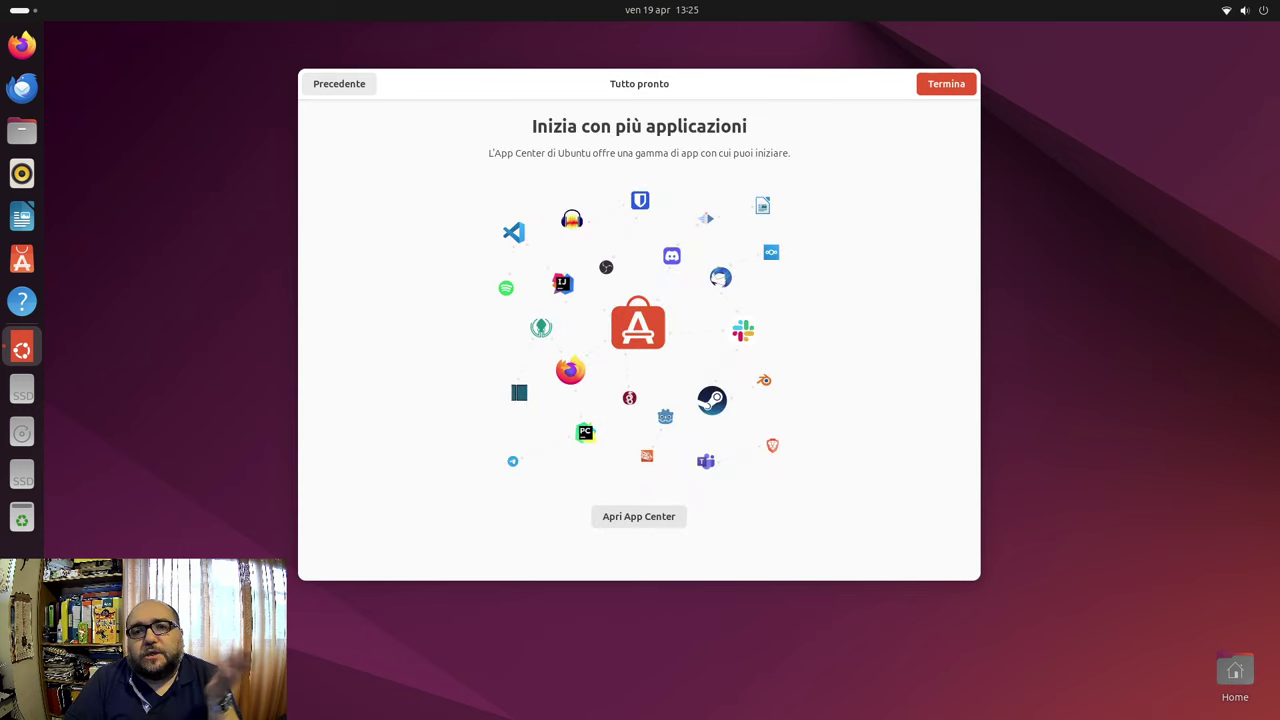
pyautogui.press('Return')
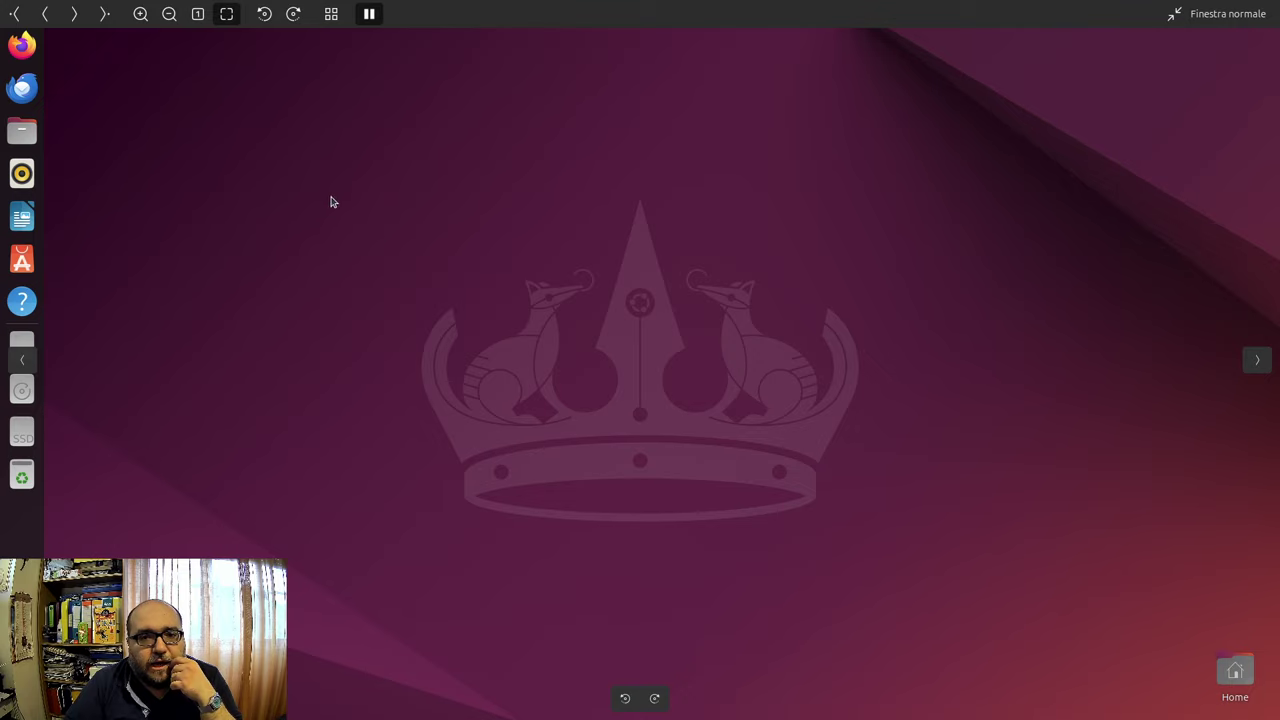
pyautogui.press('Escape')
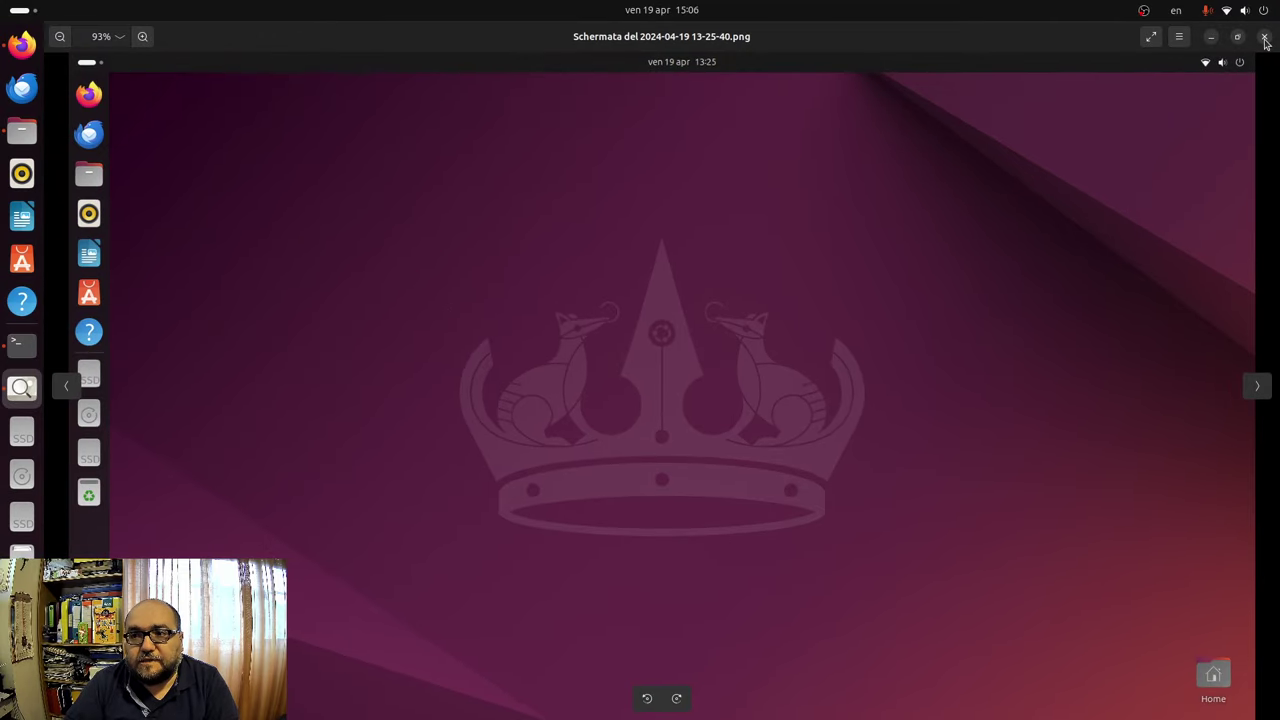
pyautogui.click(1262, 31)
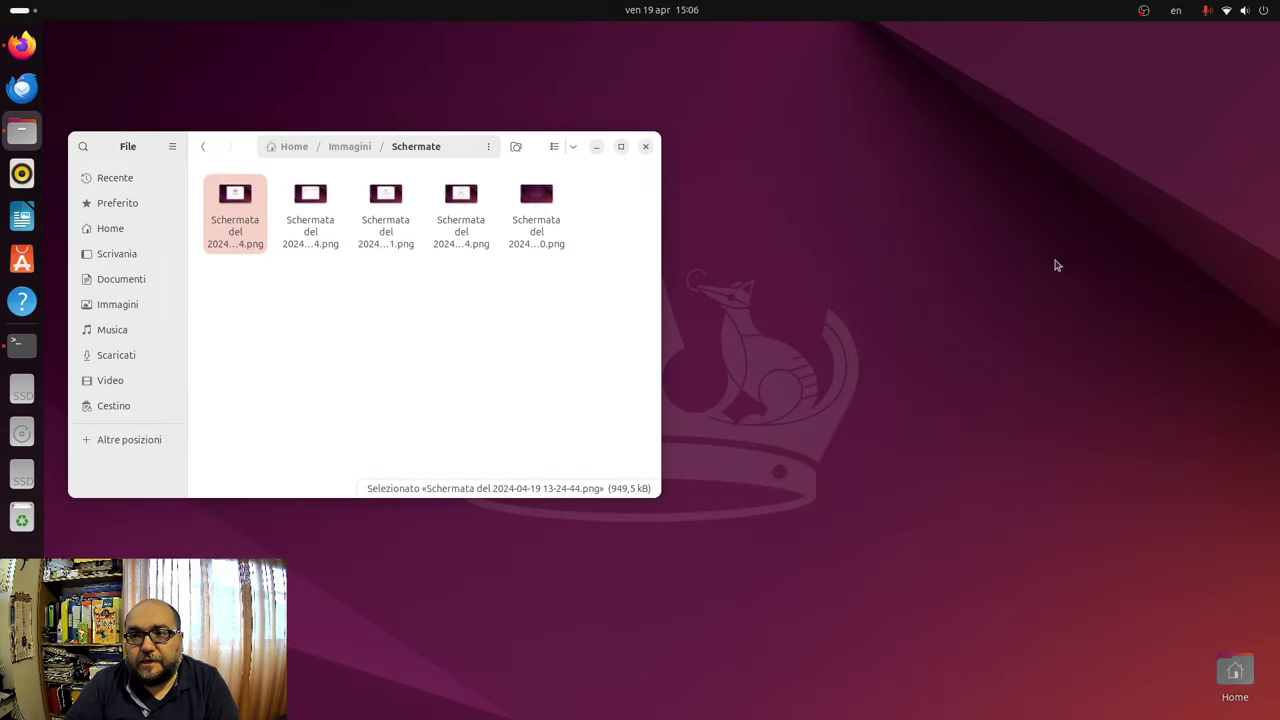
pyautogui.click(645, 147)
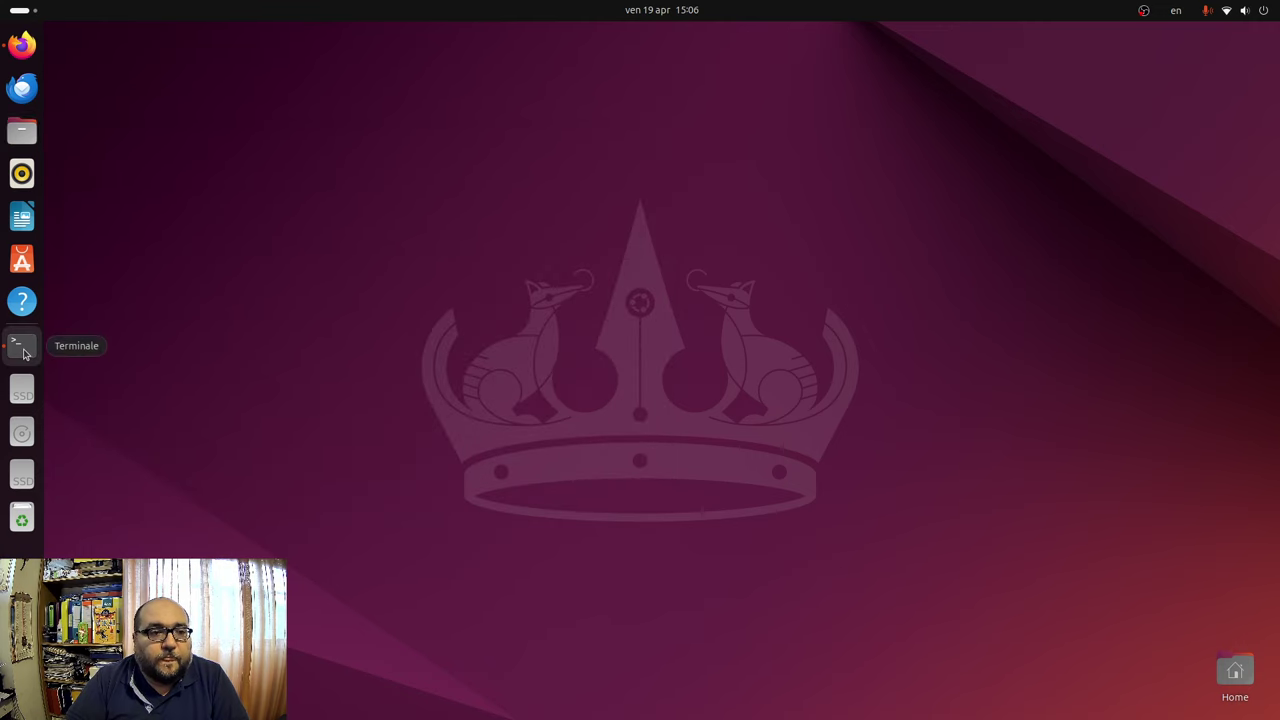
# Bring up the terminal, place its window nearer the middle of the desktop, and view GNOME Terminal's version information.
pyautogui.click(21, 344)
pyautogui.moveTo(386, 78); pyautogui.dragTo(589, 163)
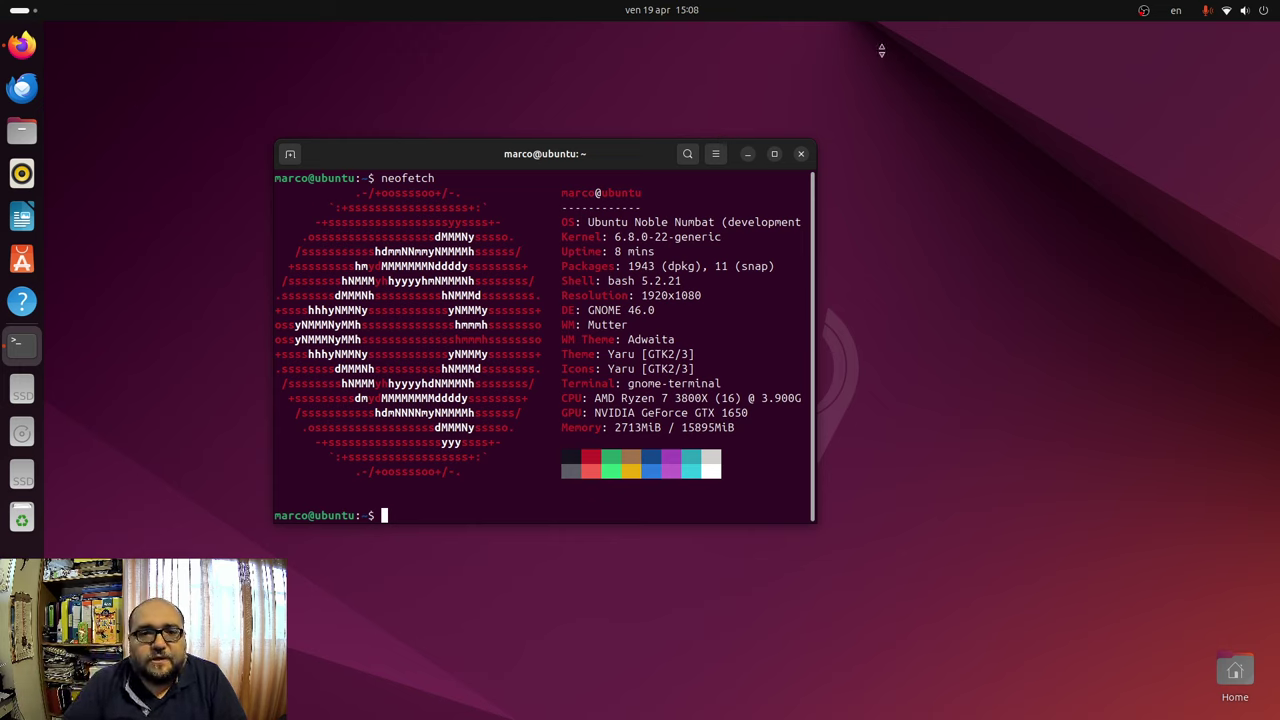
pyautogui.click(716, 156)
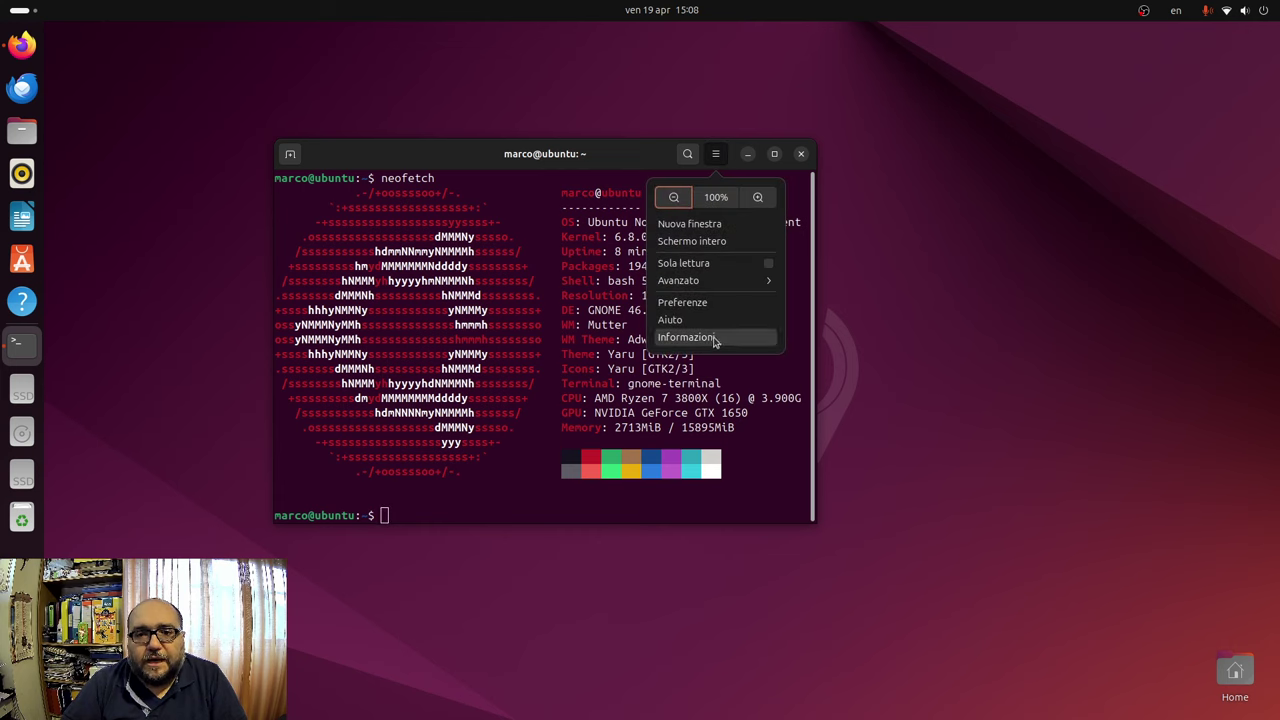
pyautogui.click(712, 337)
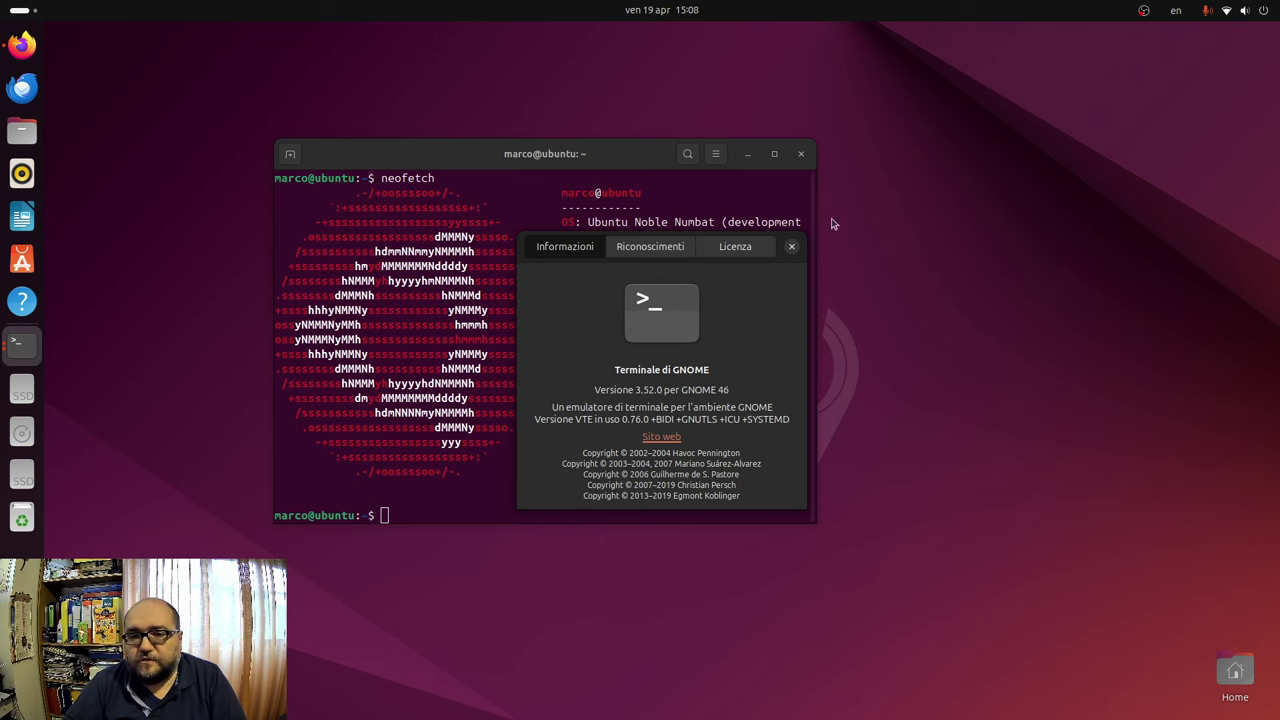
pyautogui.click(791, 247)
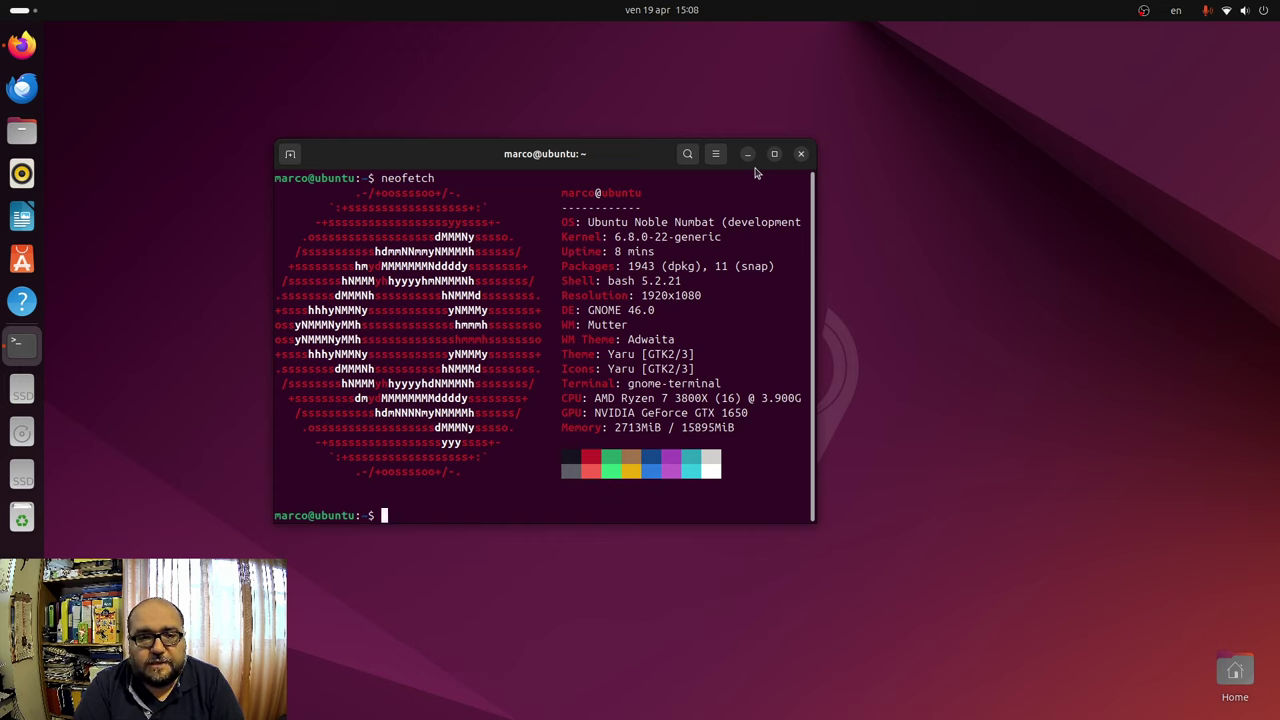
# List the installed snap packages with snap list and maximize the terminal window.
pyautogui.write('snap list')
pyautogui.press('Return')
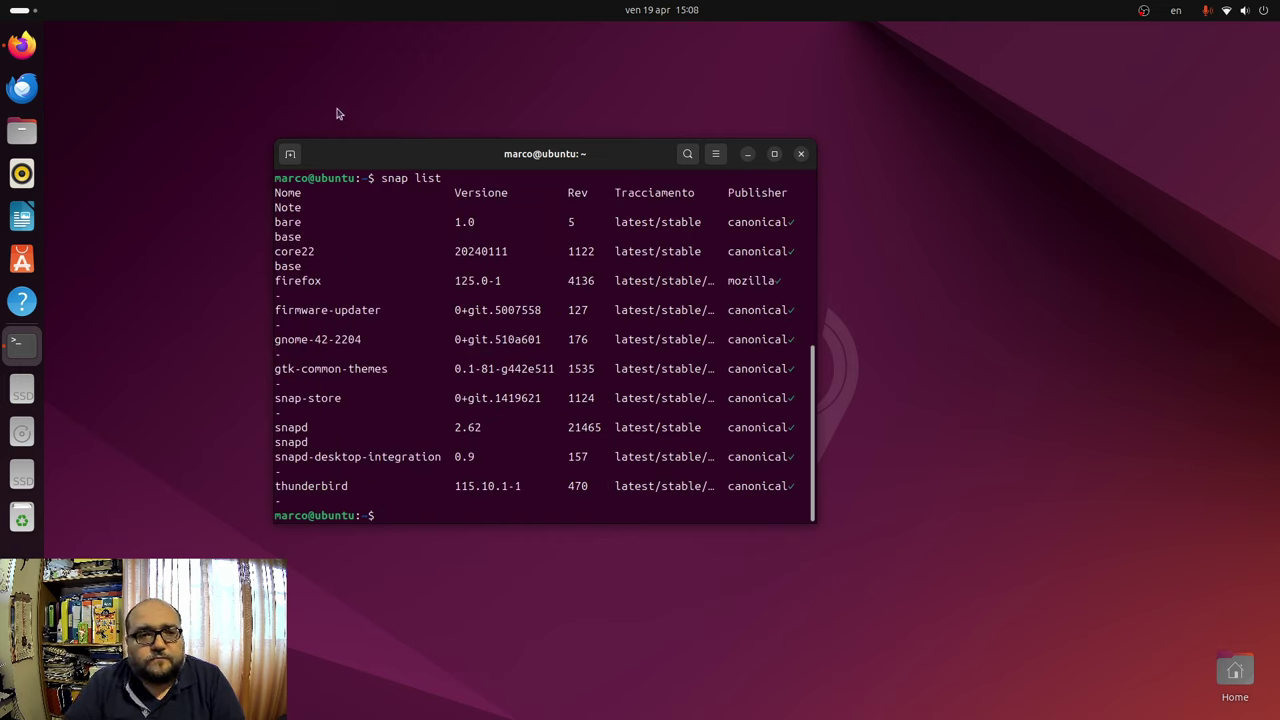
pyautogui.click(774, 153)
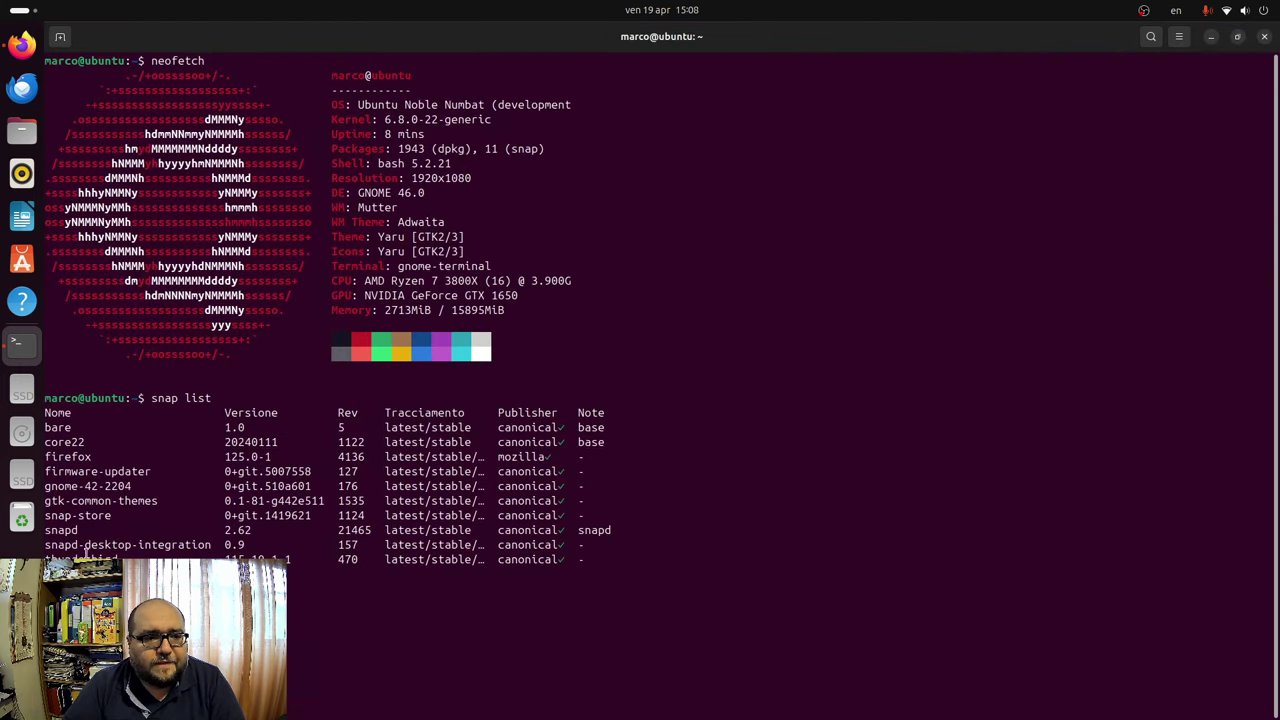
# Highlight the firefox, firmware-updater and thunderbird rows of the snap list, and close the terminal.
pyautogui.tripleClick(76, 457)
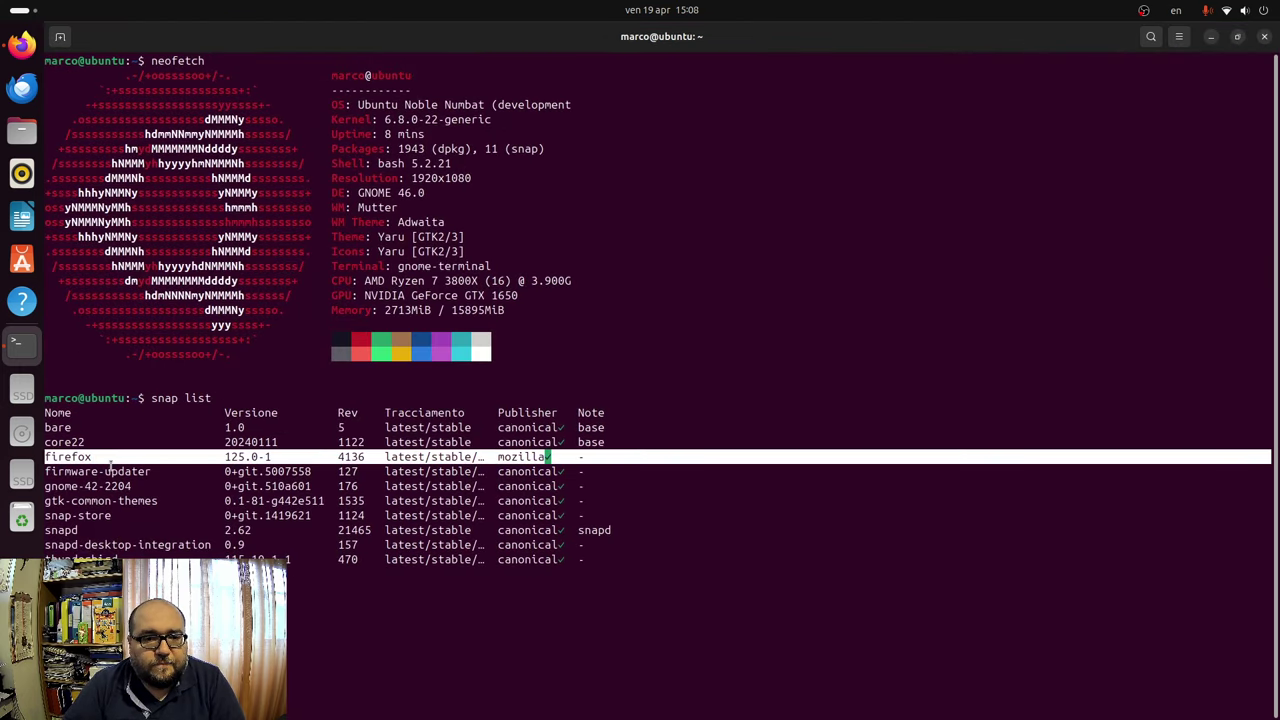
pyautogui.tripleClick(68, 472)
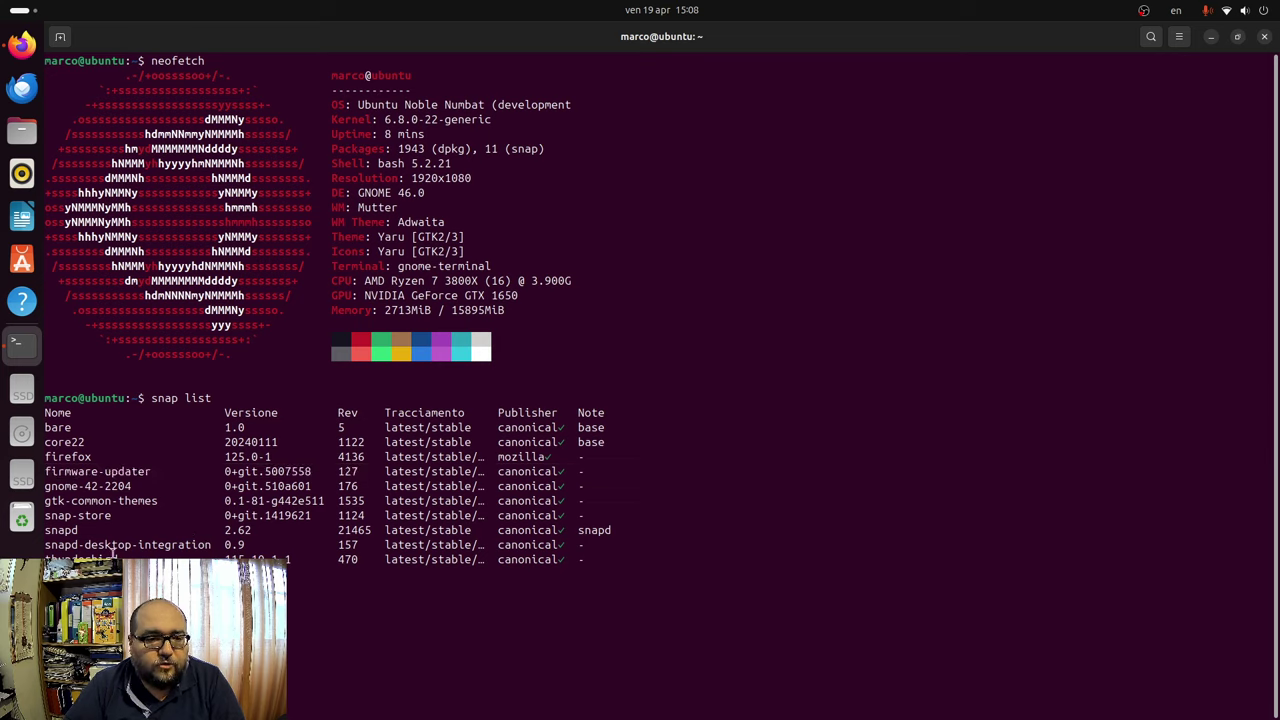
pyautogui.tripleClick(115, 556)
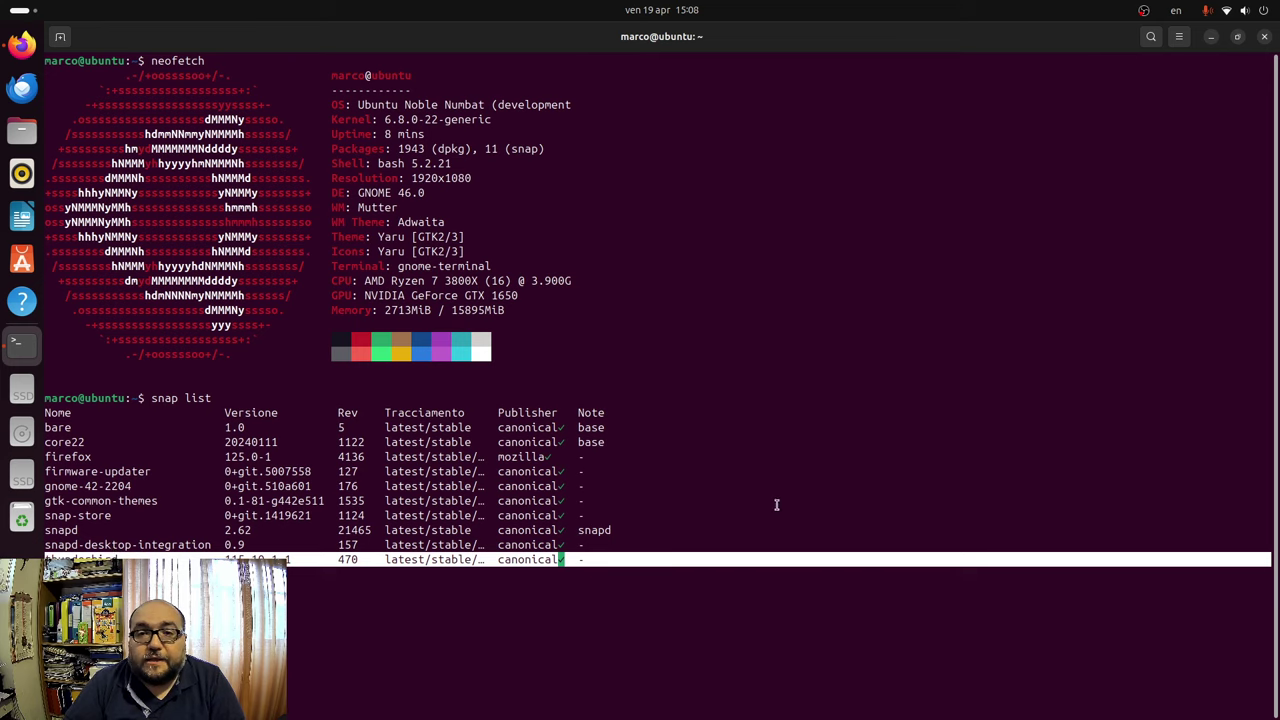
pyautogui.click(1238, 37)
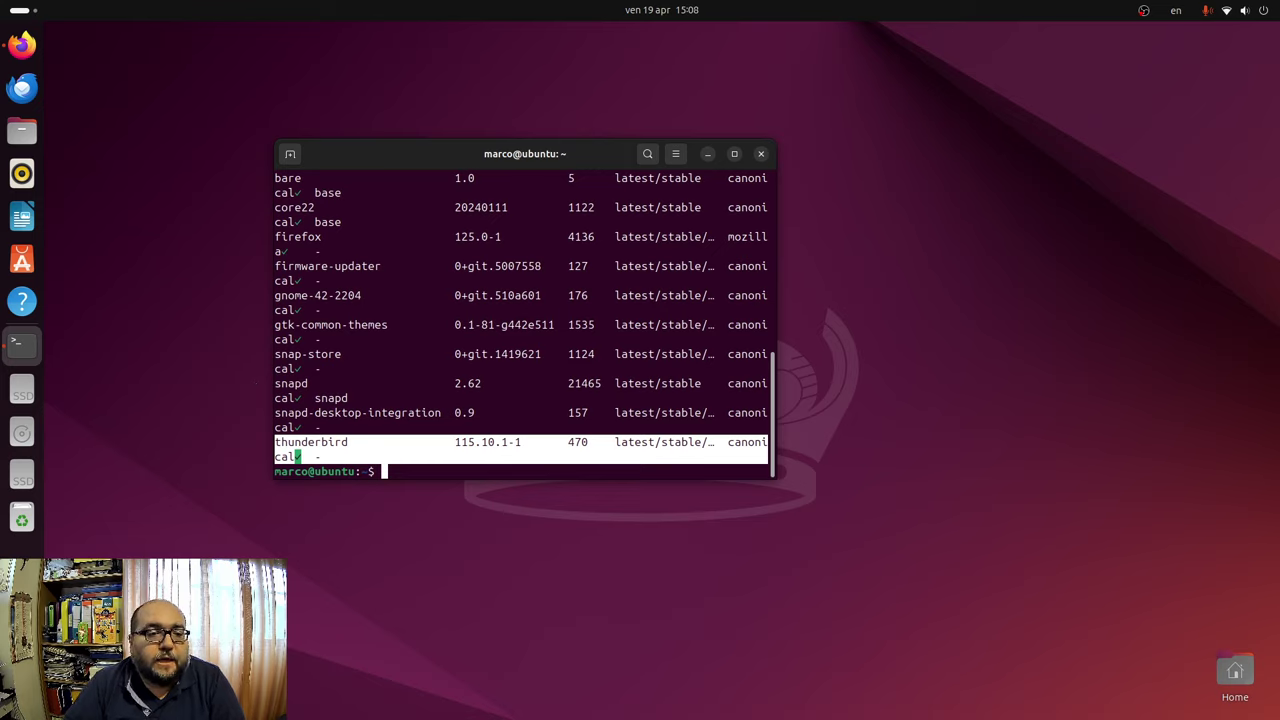
pyautogui.click(760, 154)
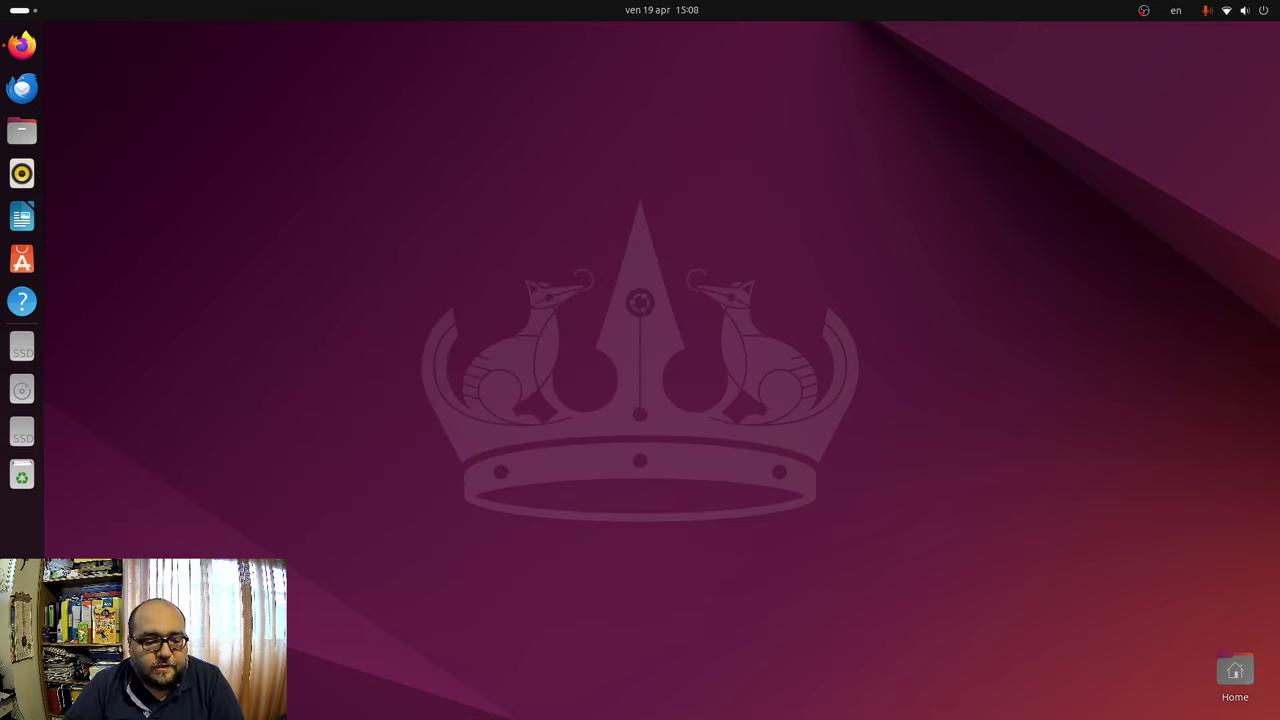
# Open the Home folder in a centred file manager window, and launch Impostazioni by searching the applications for "impo".
pyautogui.click(22, 131)
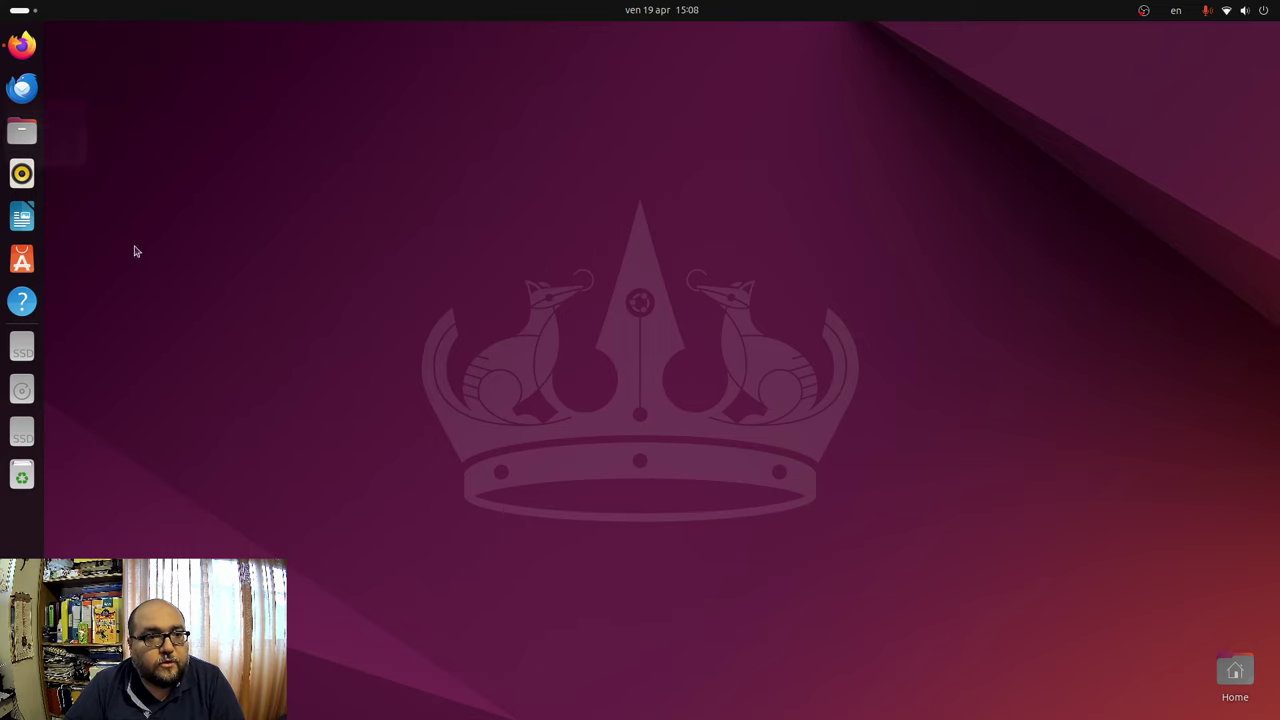
pyautogui.moveTo(250, 148); pyautogui.dragTo(511, 214)
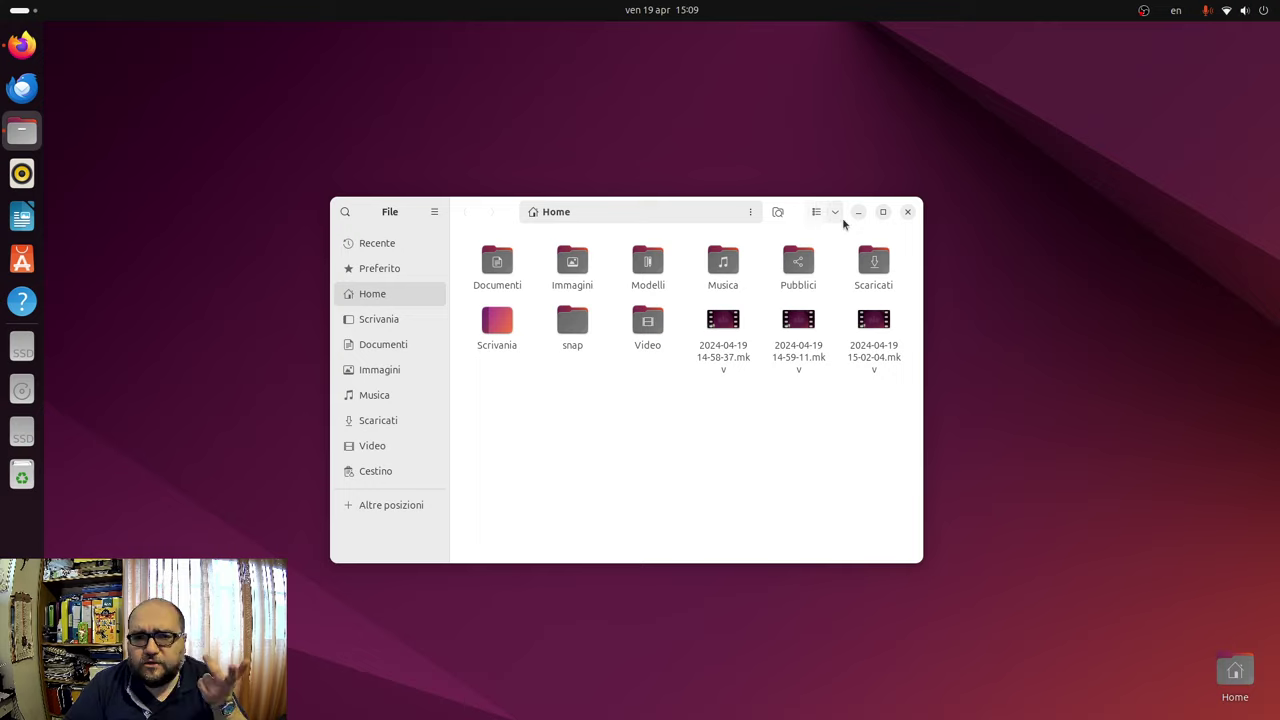
pyautogui.press('super+a')
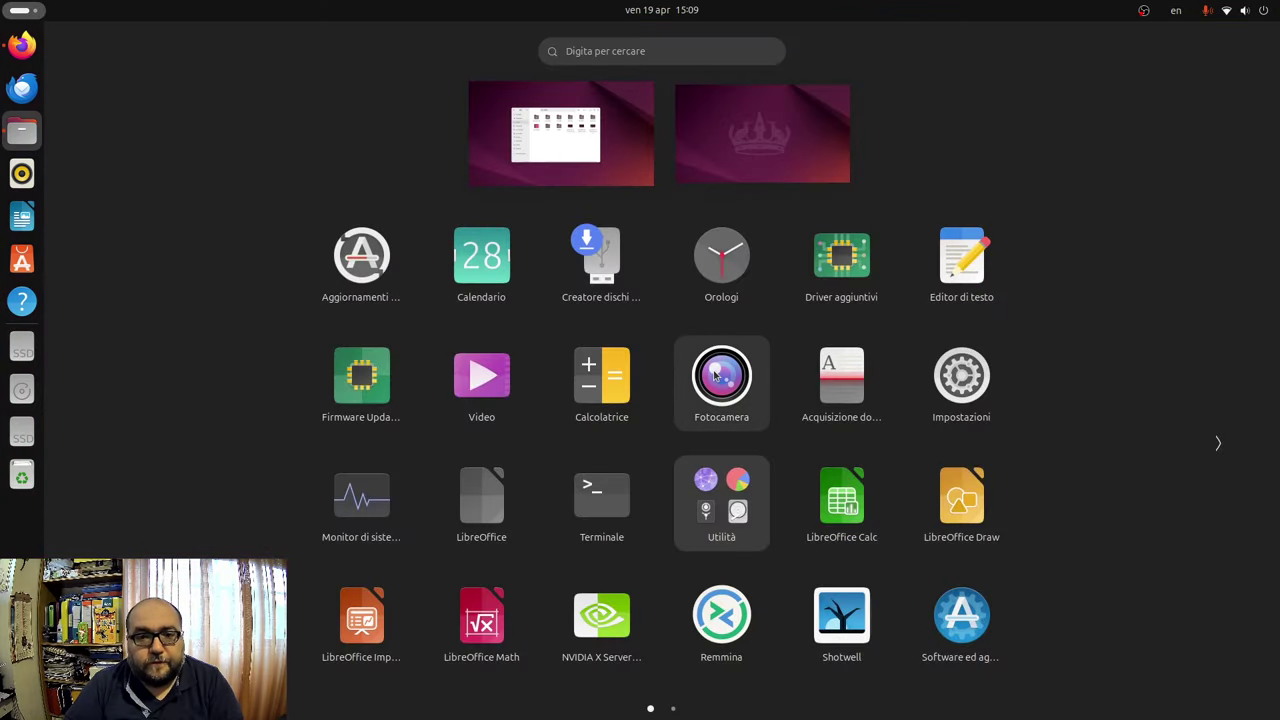
pyautogui.write('impo')
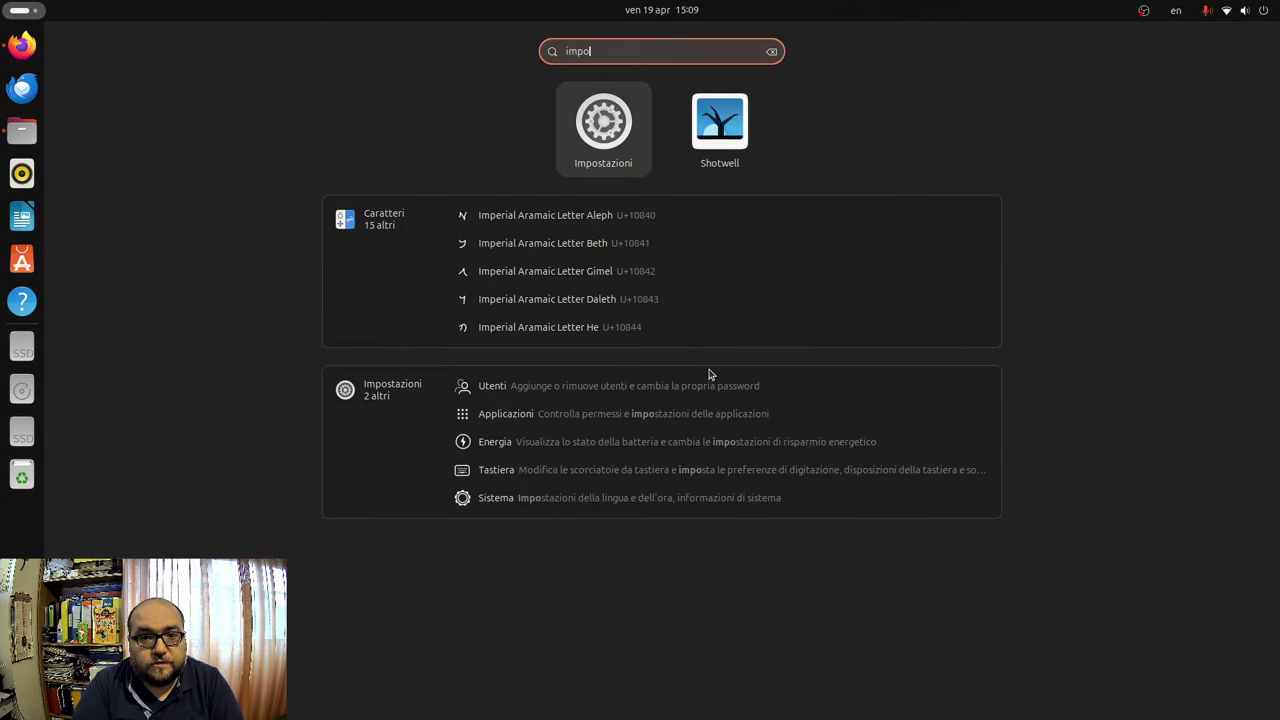
pyautogui.press('Return')
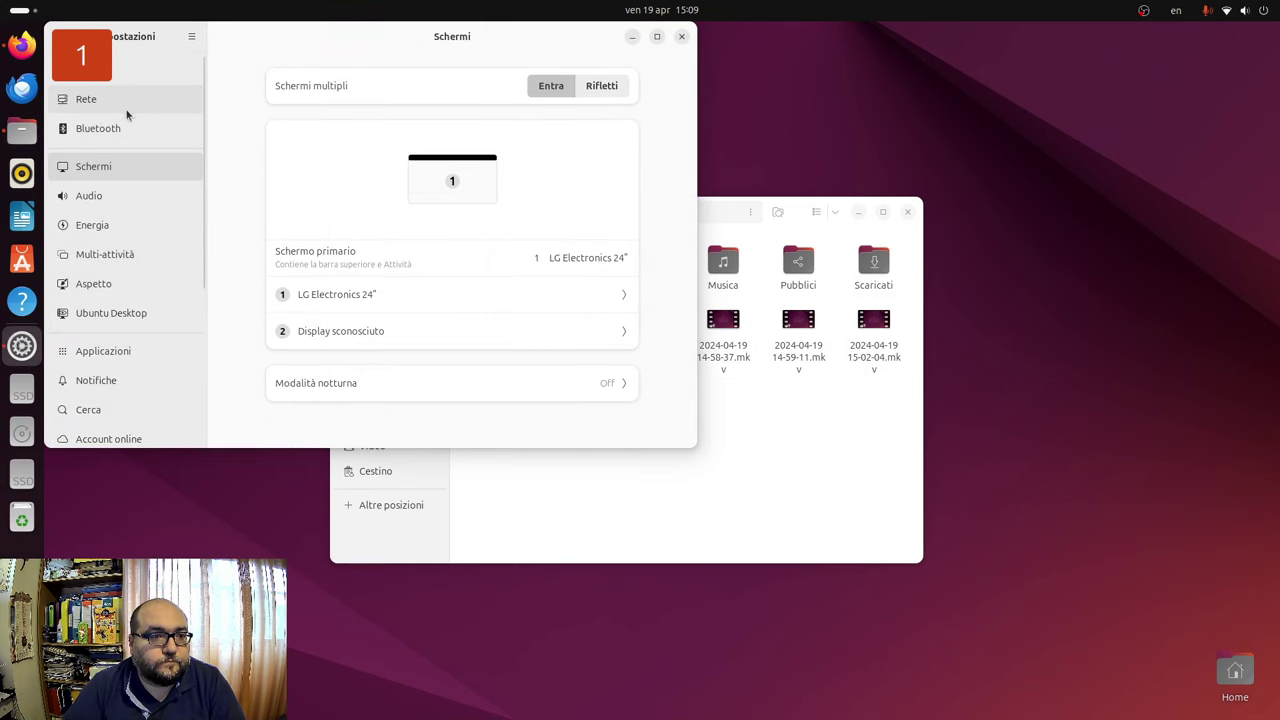
# View the Multi-attività settings and open the Aspetto settings.
pyautogui.click(111, 314)
pyautogui.click(140, 257)
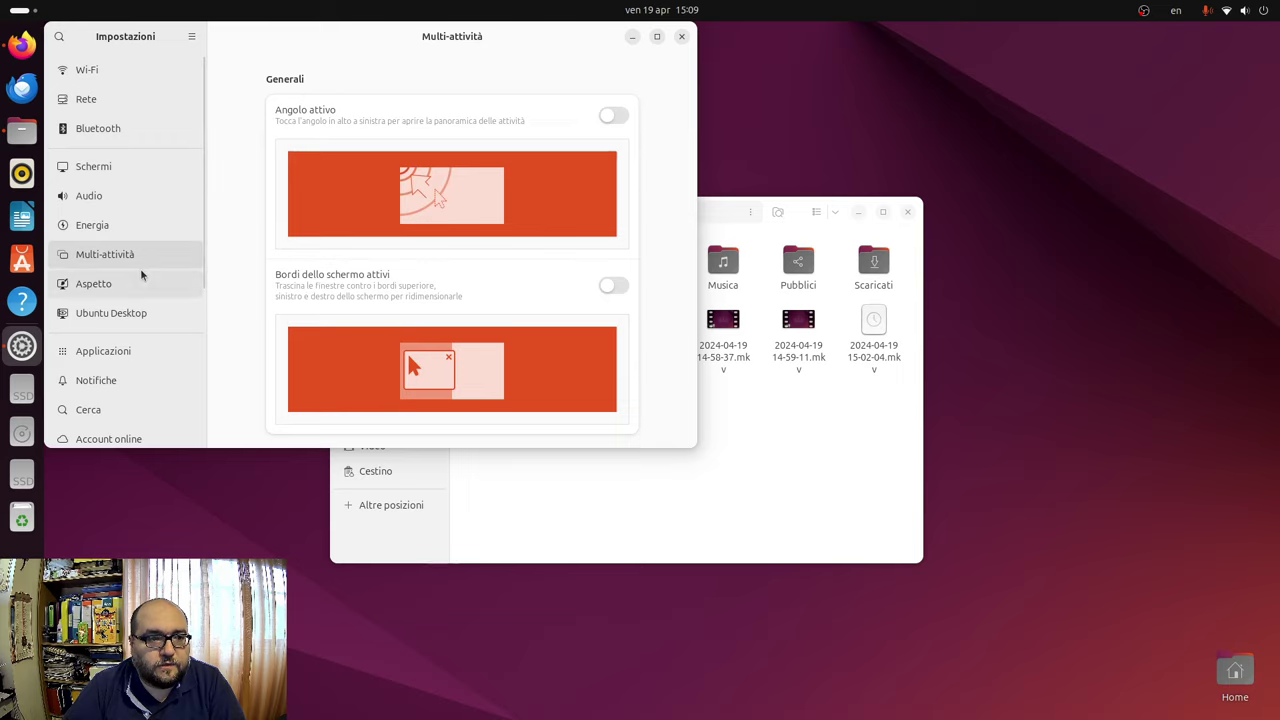
pyautogui.click(138, 281)
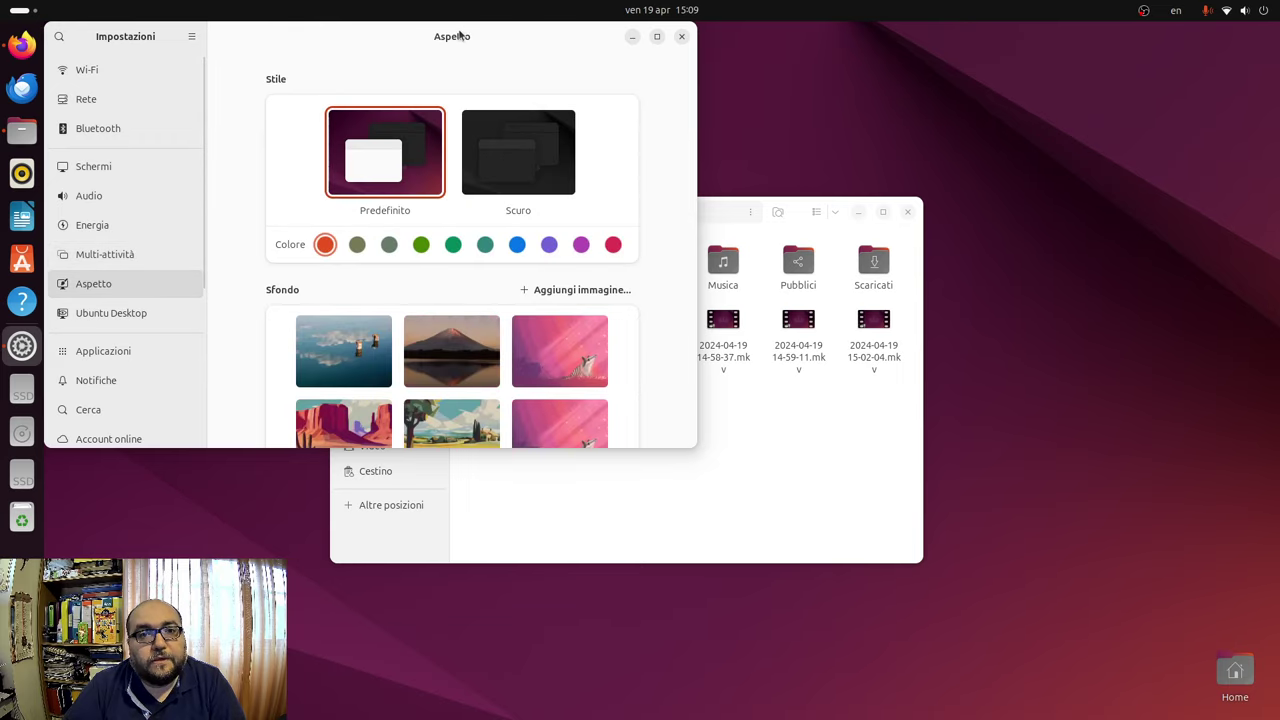
# Arrange the file manager in the upper part of the desktop with the settings window overlapping its lower edge.
pyautogui.moveTo(458, 38); pyautogui.dragTo(677, 388)
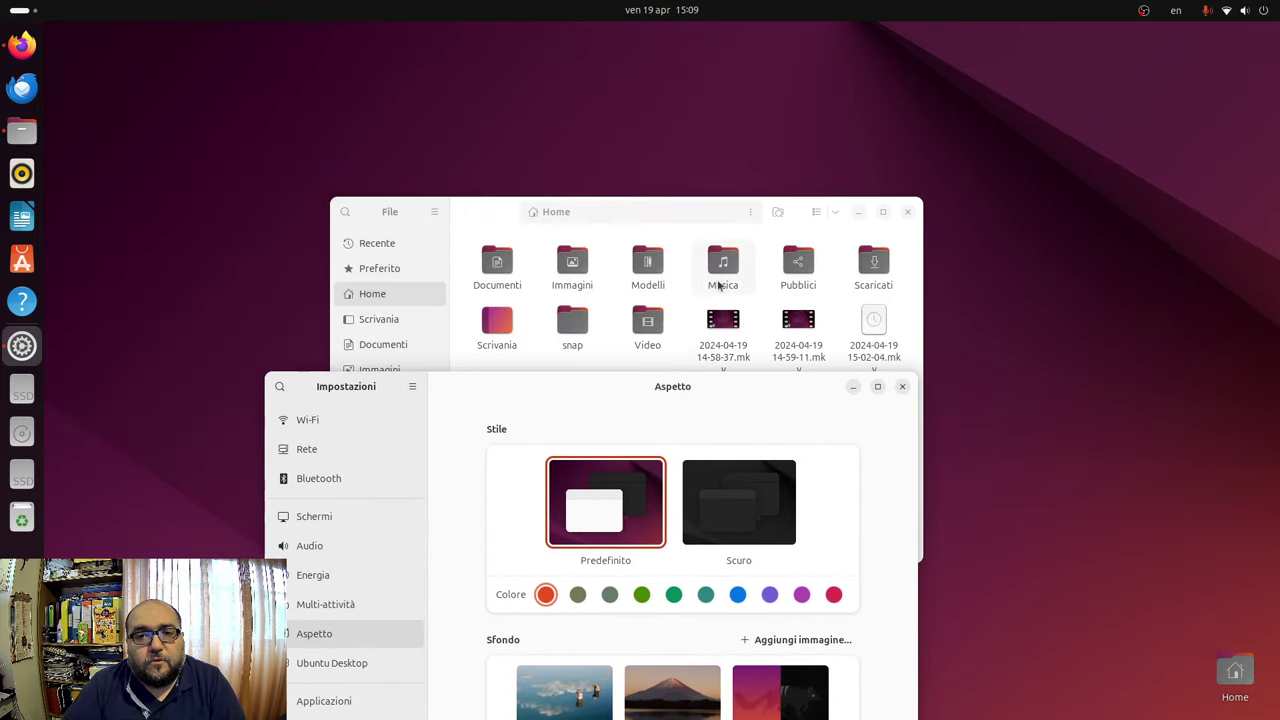
pyautogui.moveTo(711, 218); pyautogui.dragTo(577, 57)
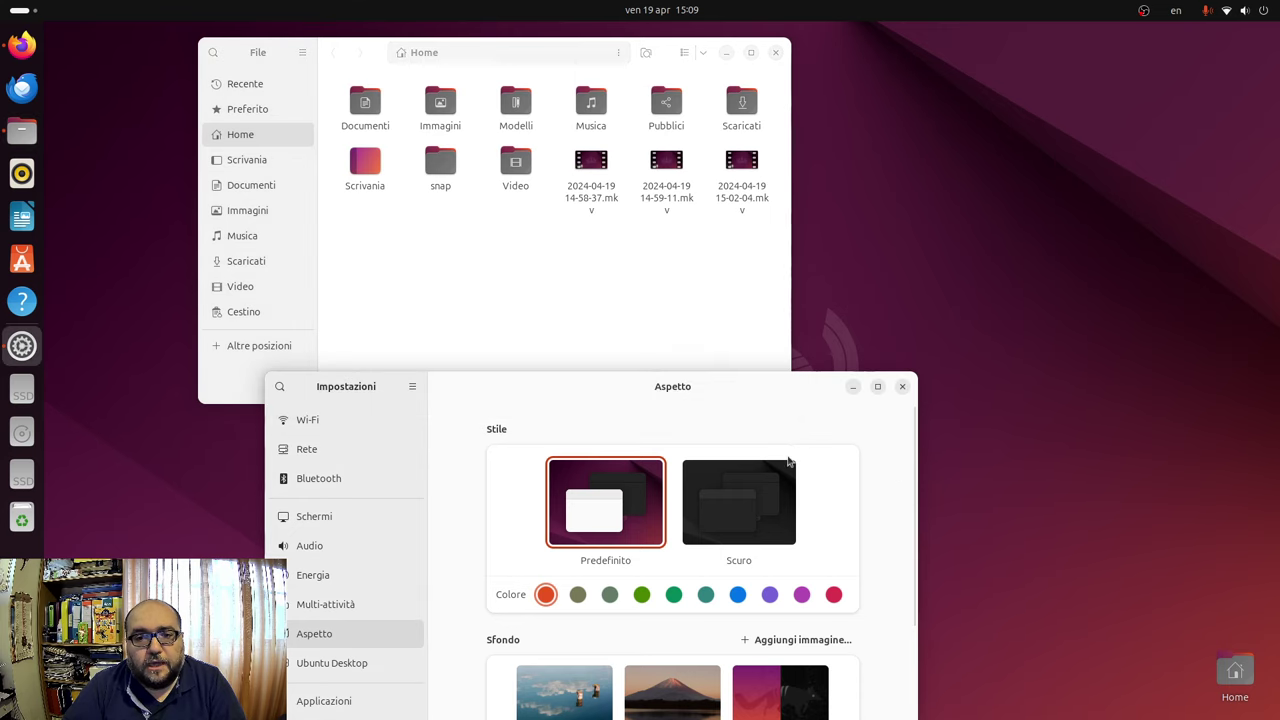
pyautogui.moveTo(774, 386); pyautogui.dragTo(827, 230)
# Try the Scuro style on the desktop and return to the Predefinito style.
pyautogui.click(797, 383)
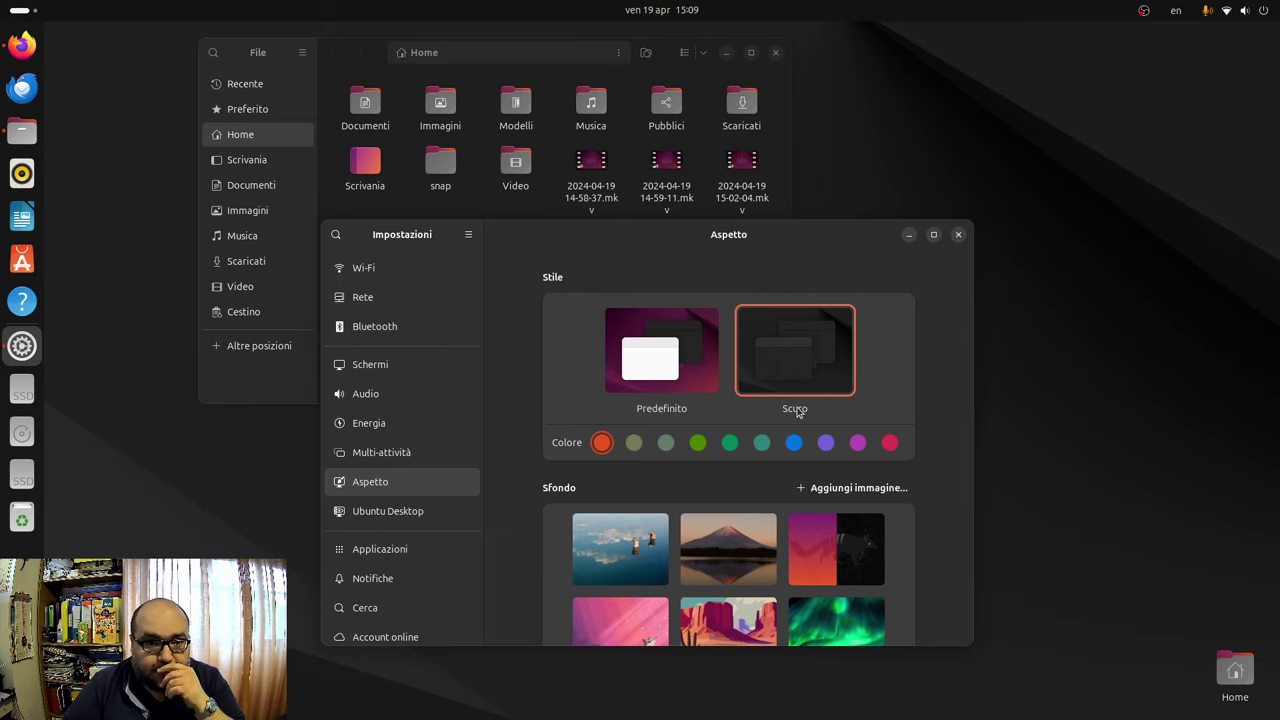
pyautogui.click(687, 367)
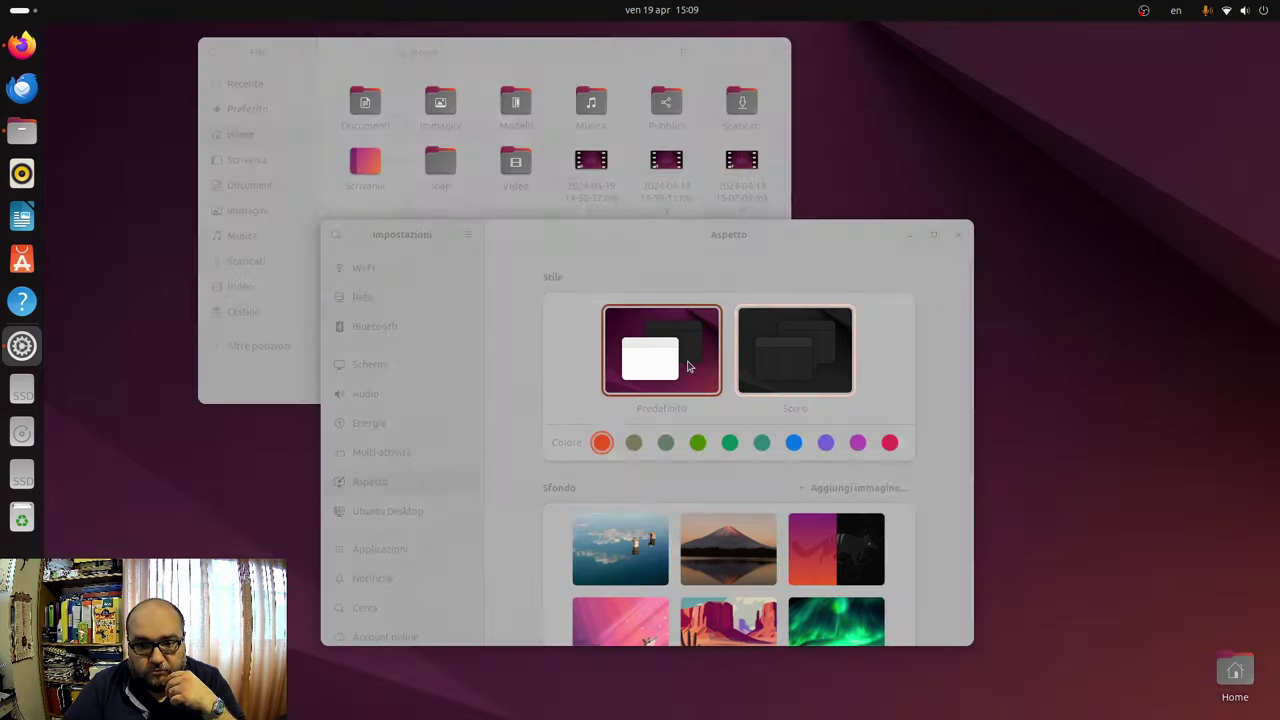
# Look through the available wallpapers and set the countryside illustration with trees and a farmhouse as the desktop background.
pyautogui.scroll(-5, 910, 400)
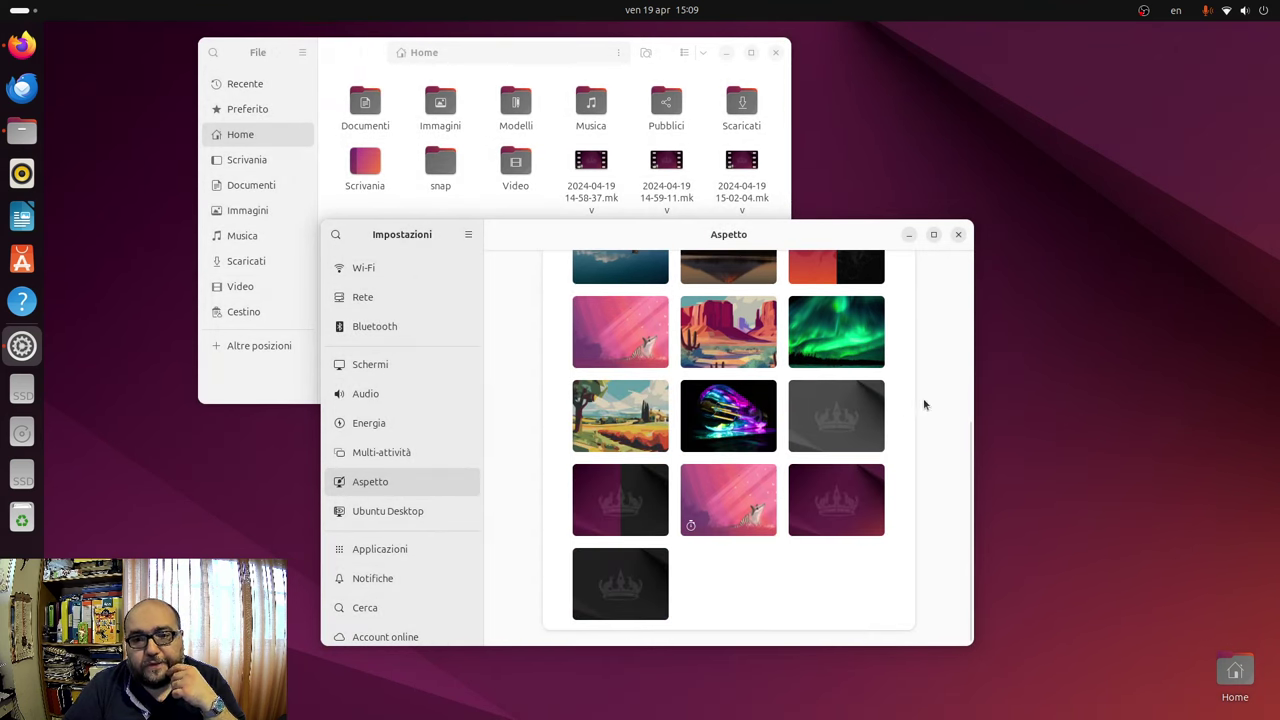
pyautogui.scroll(2, 925, 404)
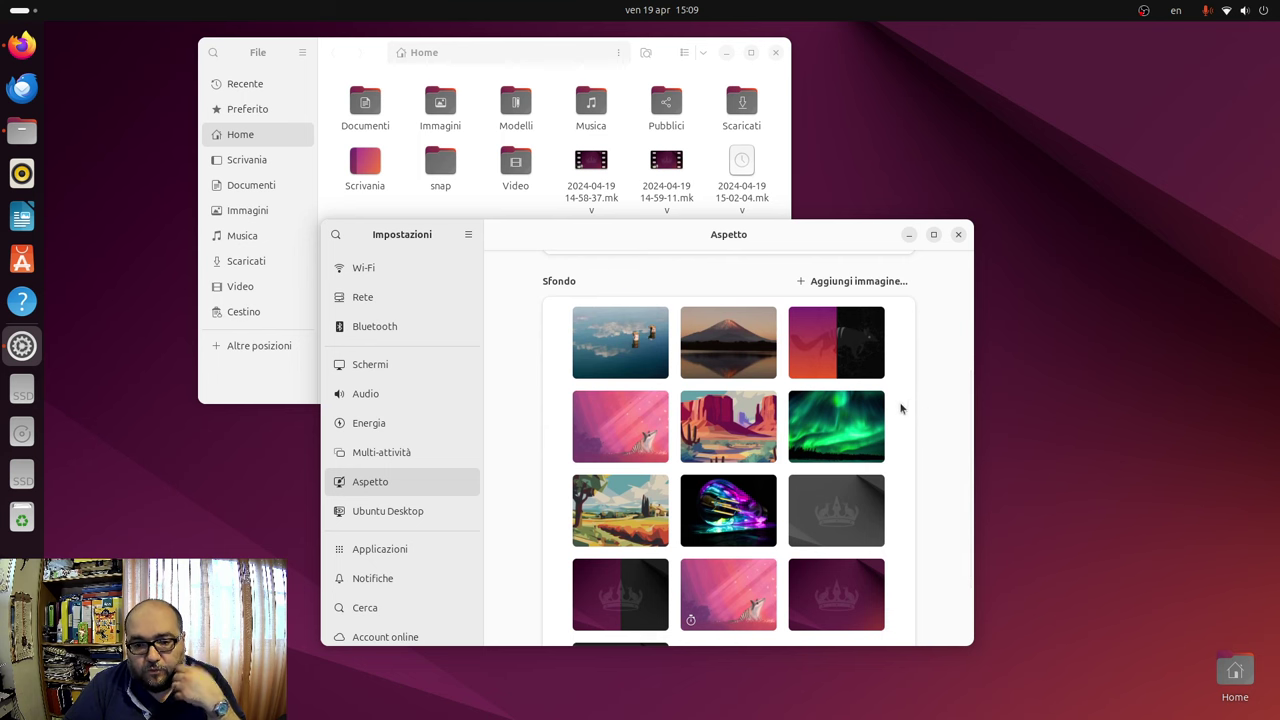
pyautogui.click(636, 520)
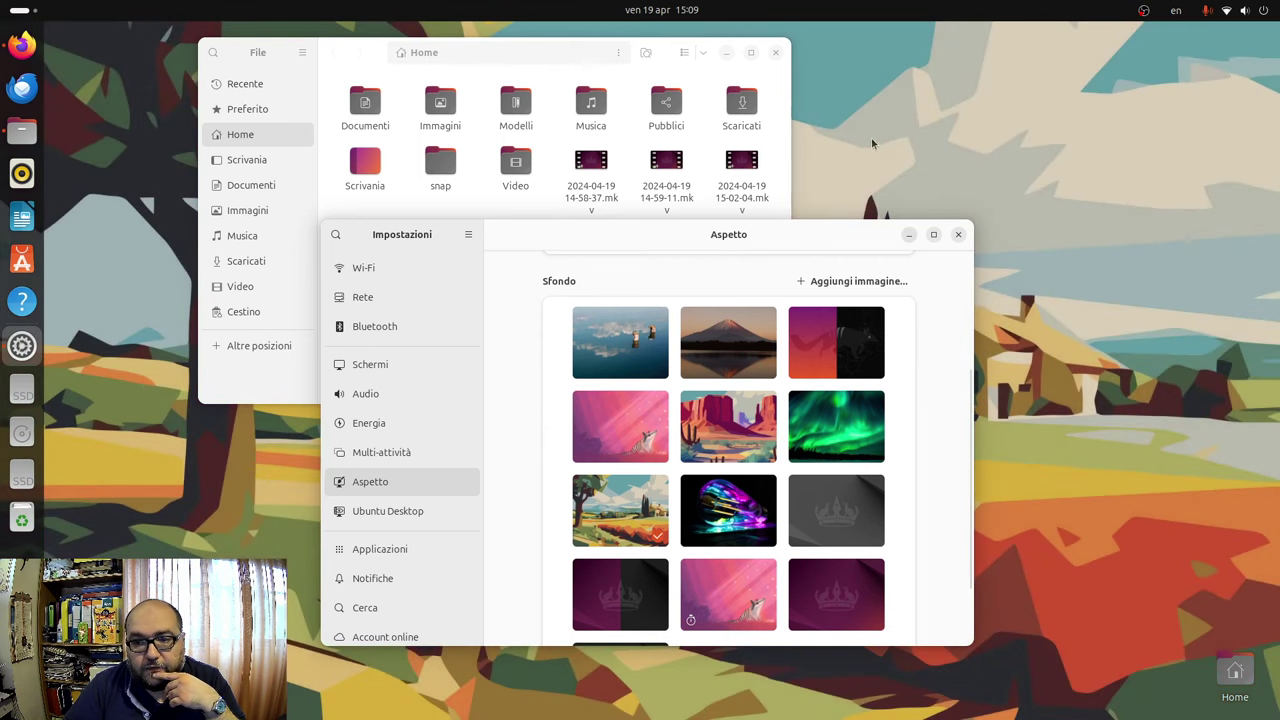
# Minimize both open windows, set the desert illustration with red rock buttes and cacti as the desktop background, and close the settings.
pyautogui.click(909, 234)
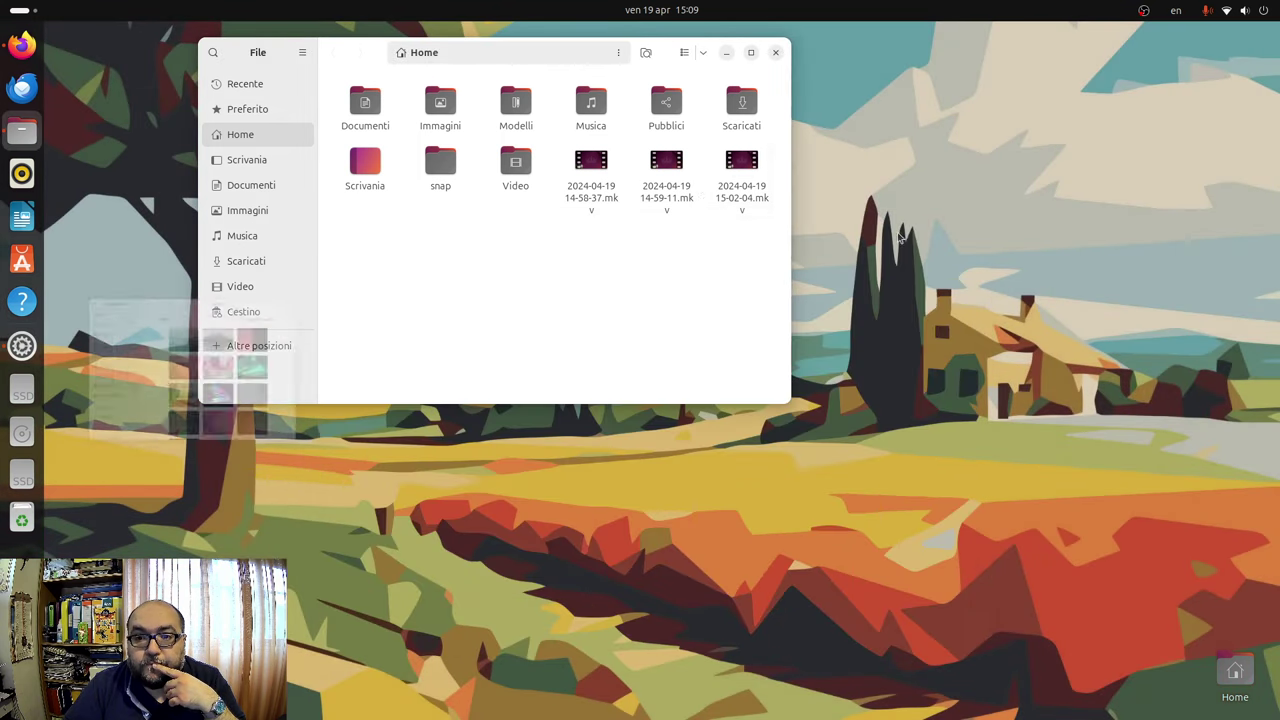
pyautogui.click(726, 52)
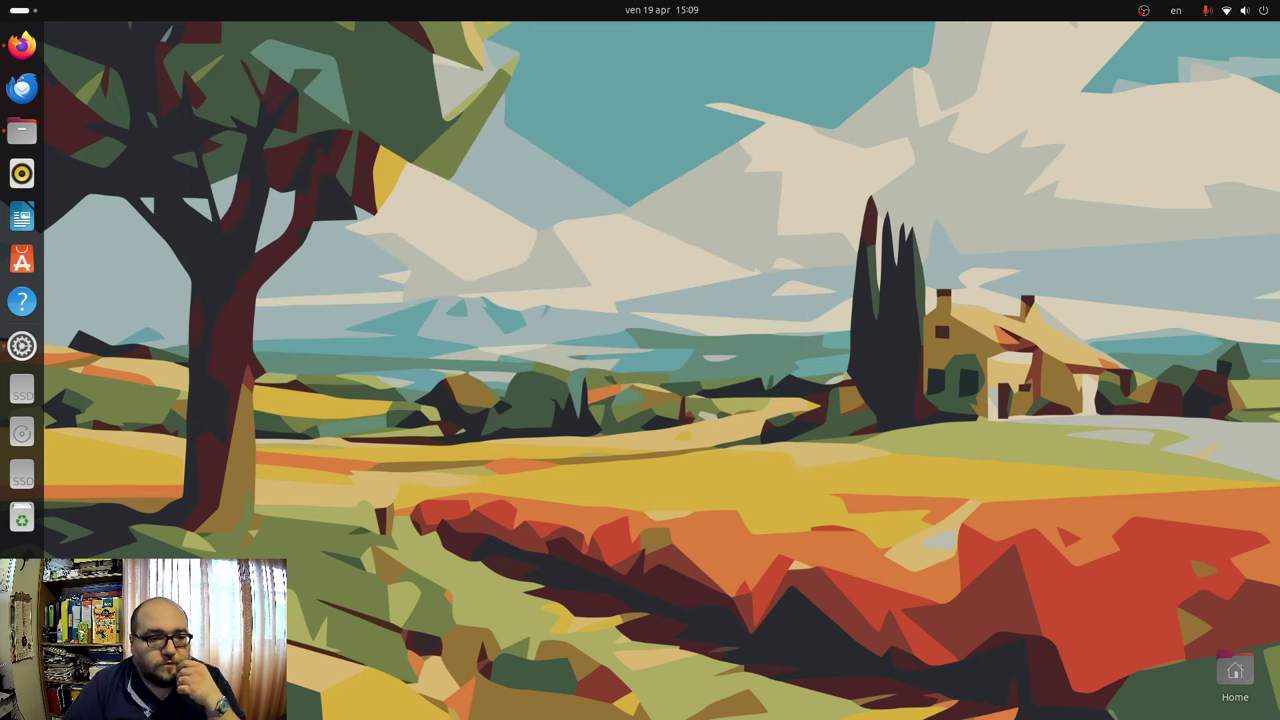
pyautogui.click(22, 345)
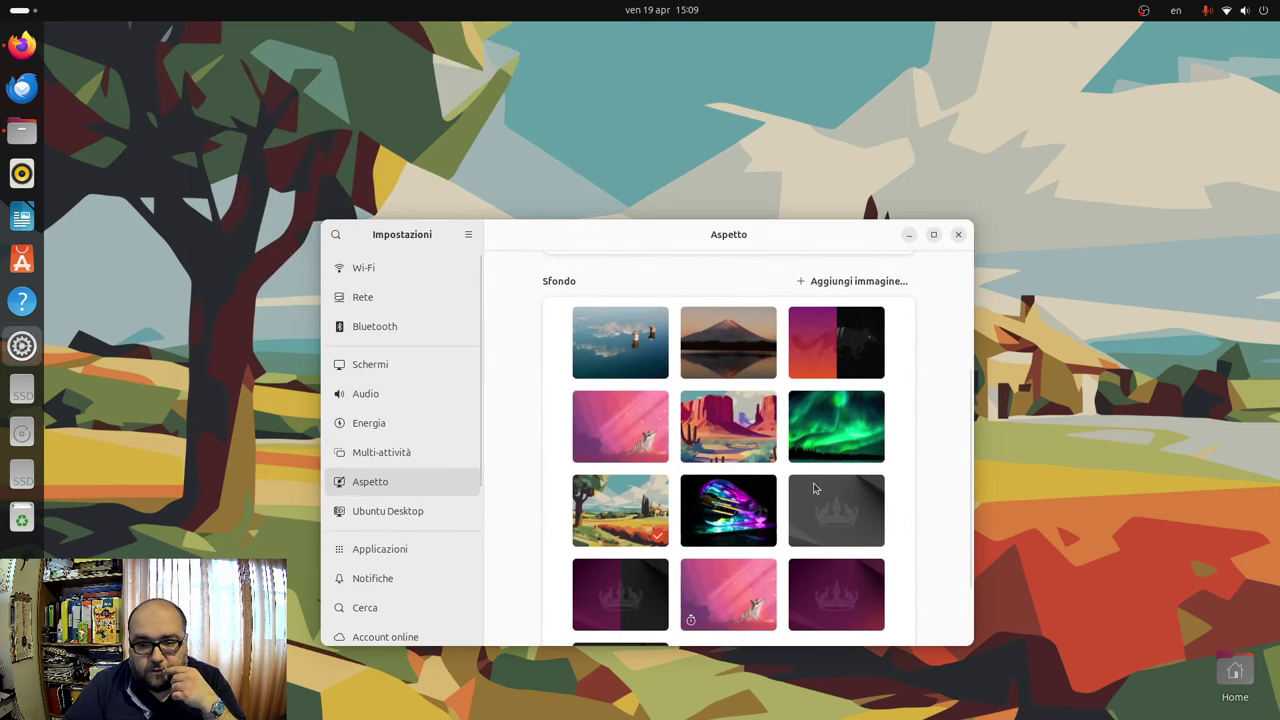
pyautogui.click(718, 440)
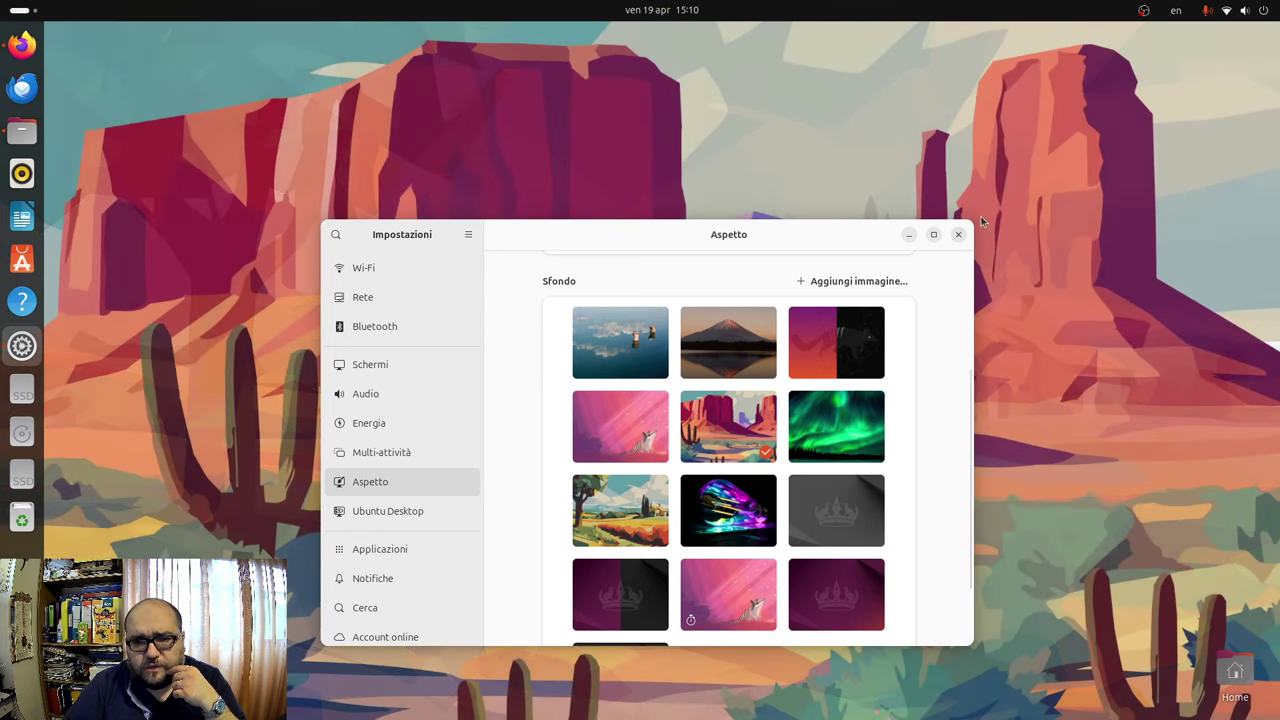
pyautogui.click(958, 236)
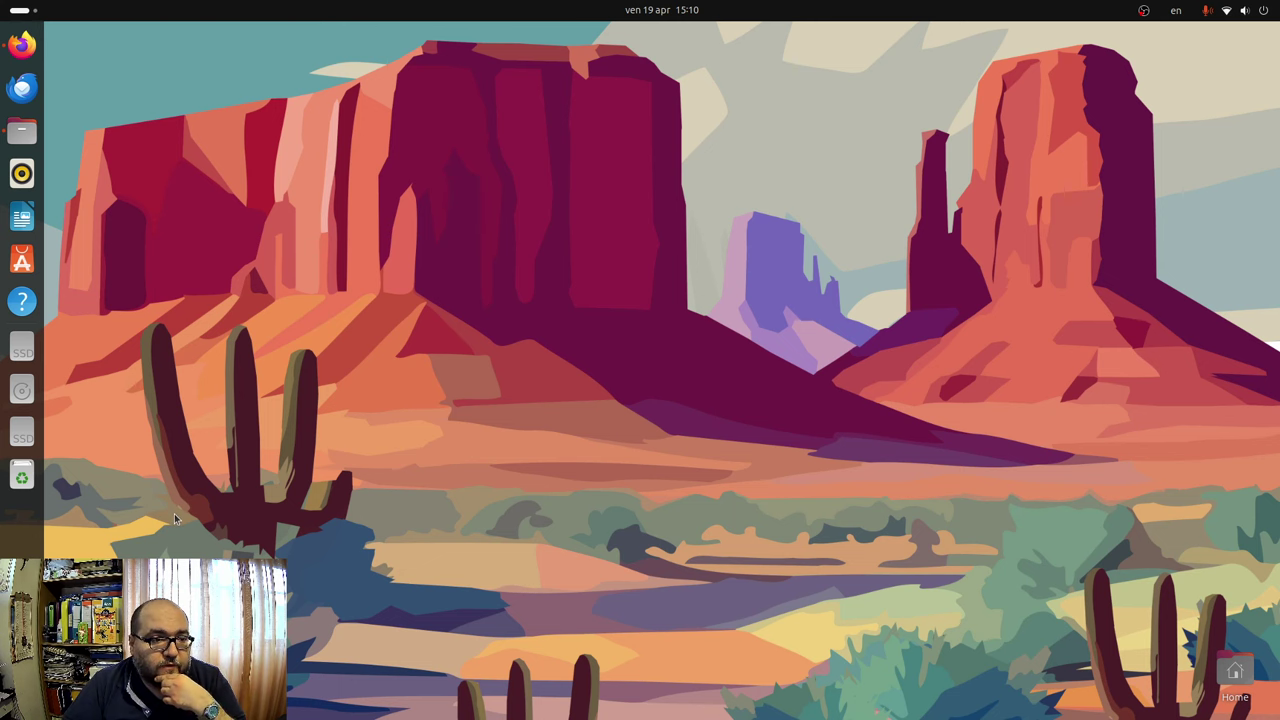
# Launch the LibreOffice start centre, view its version information, and close the suite.
pyautogui.press('super+a')
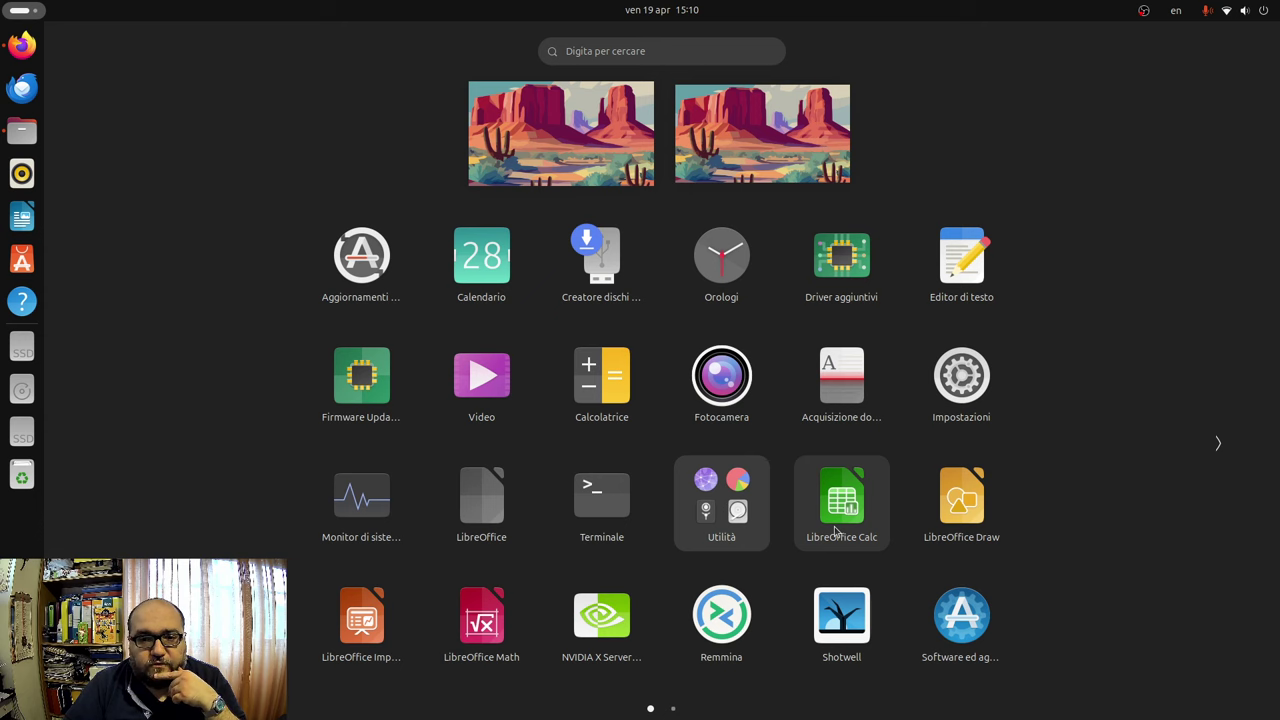
pyautogui.click(495, 508)
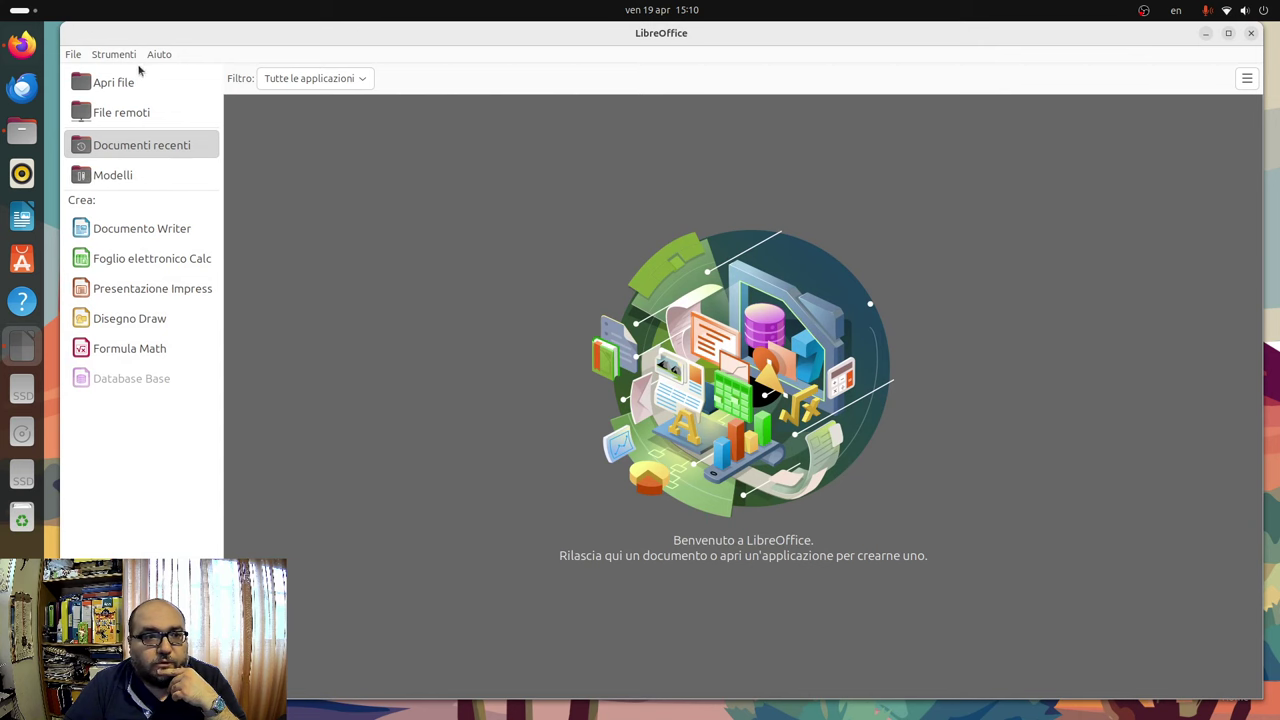
pyautogui.click(159, 56)
pyautogui.click(205, 244)
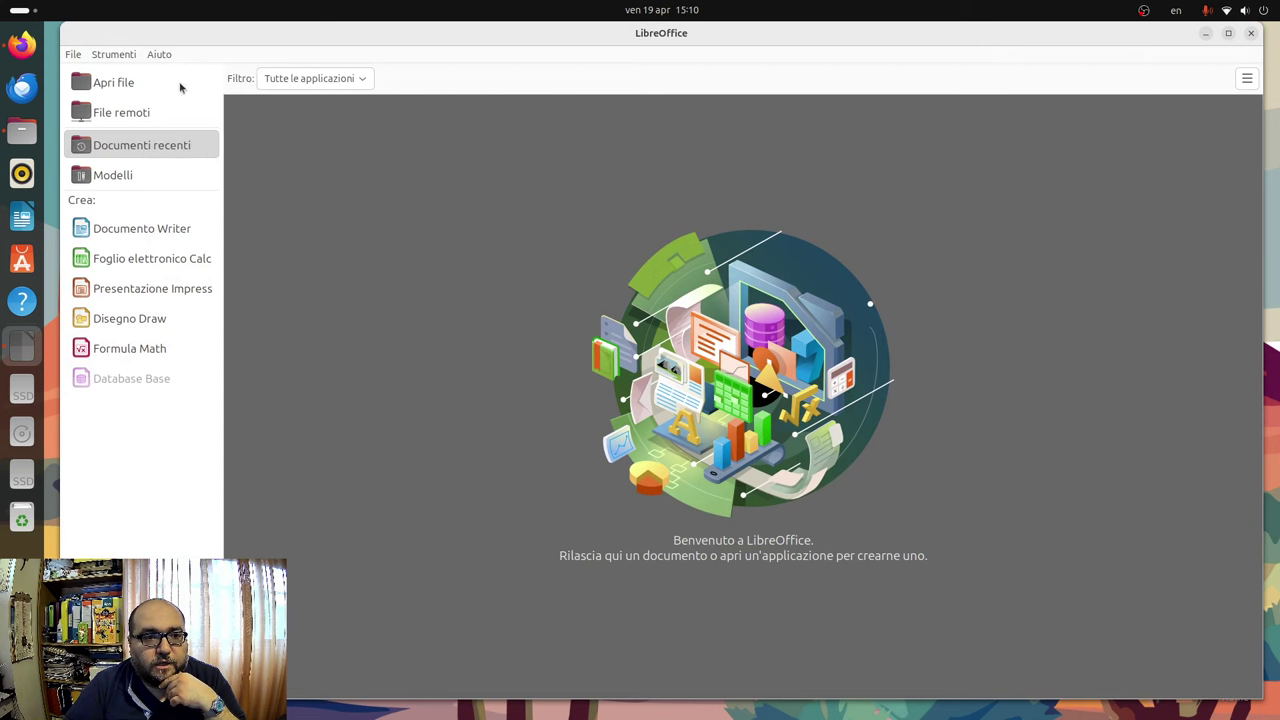
pyautogui.click(166, 56)
pyautogui.click(220, 231)
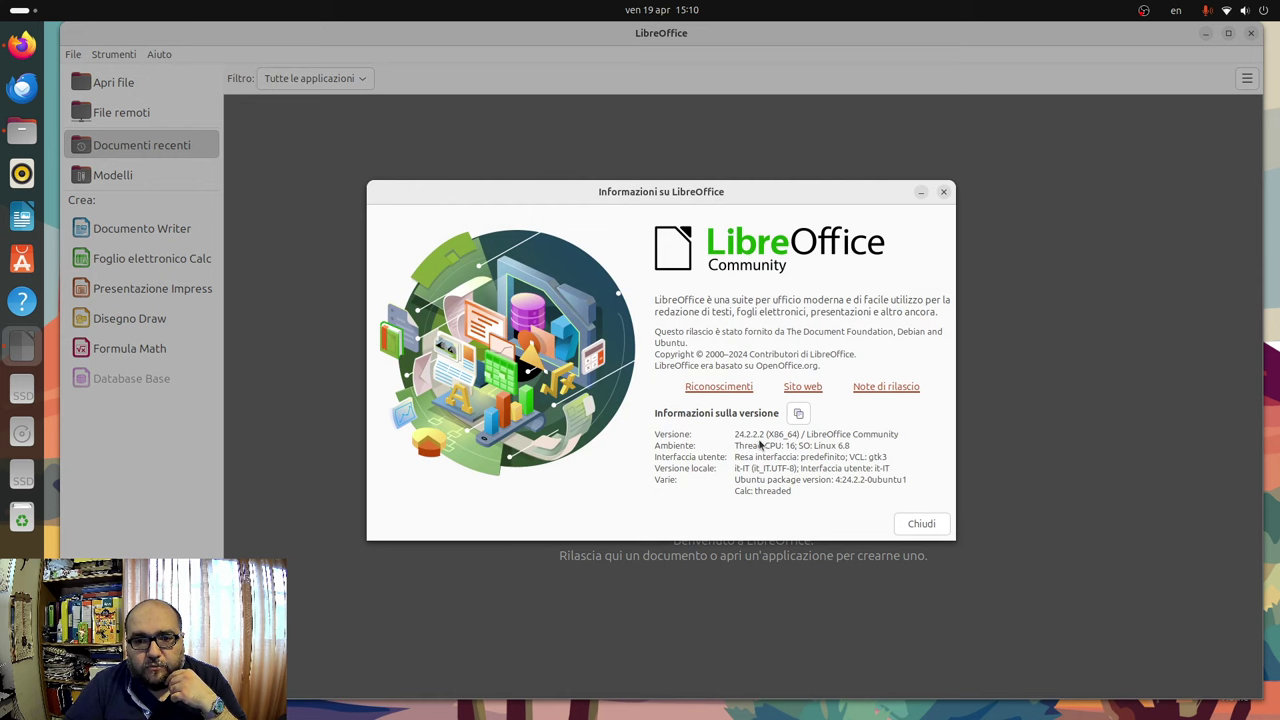
pyautogui.click(926, 527)
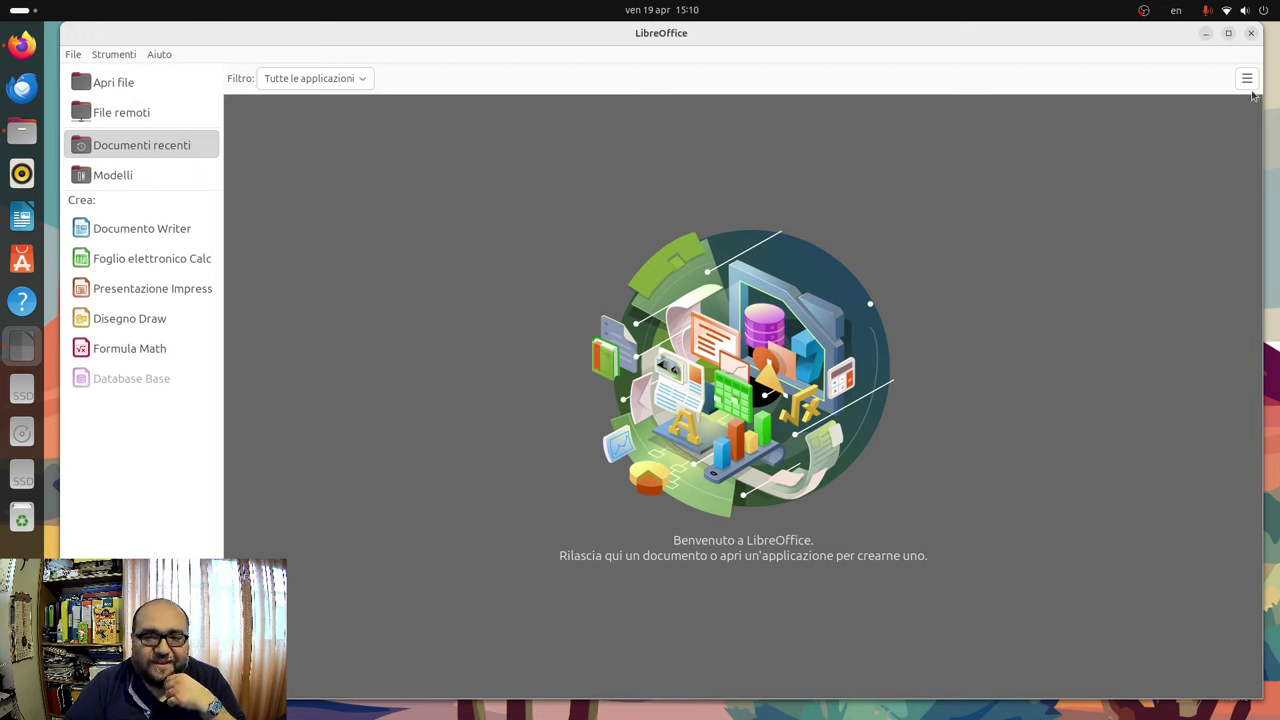
pyautogui.click(1250, 34)
# Open Editor di testo, view its application information, and close it.
pyautogui.press('super+a')
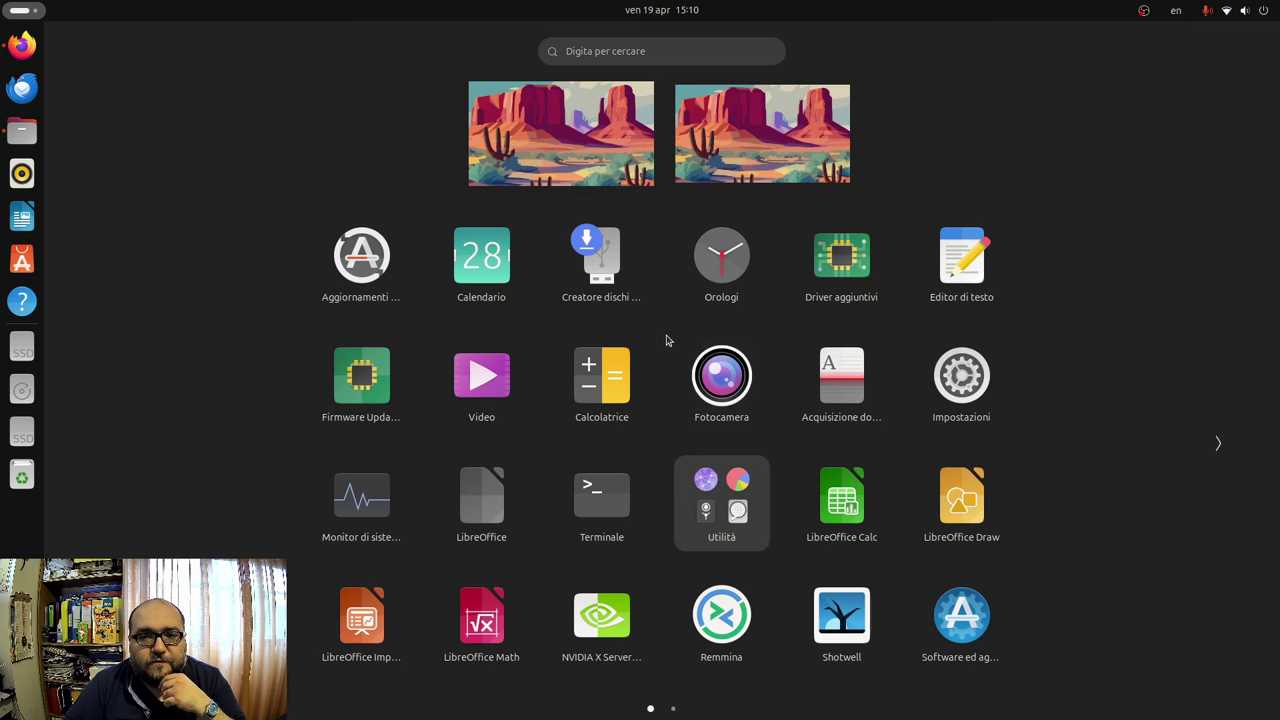
pyautogui.click(958, 258)
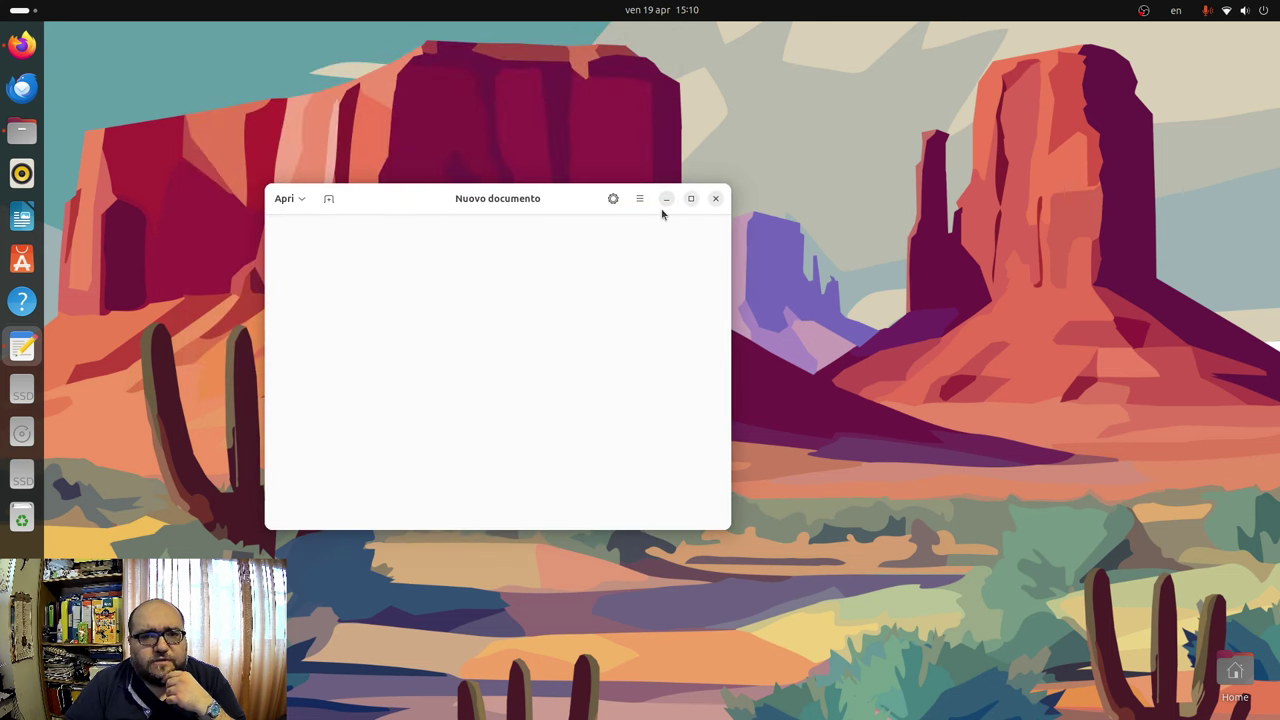
pyautogui.click(639, 199)
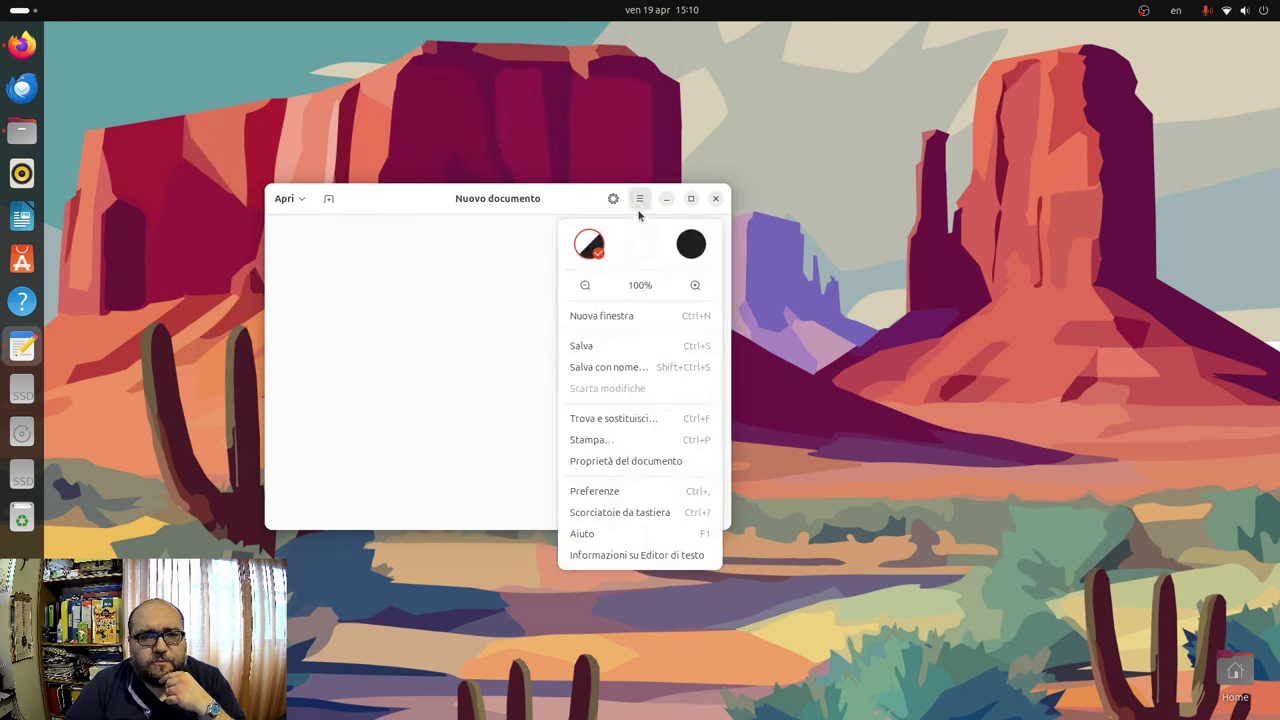
pyautogui.click(675, 558)
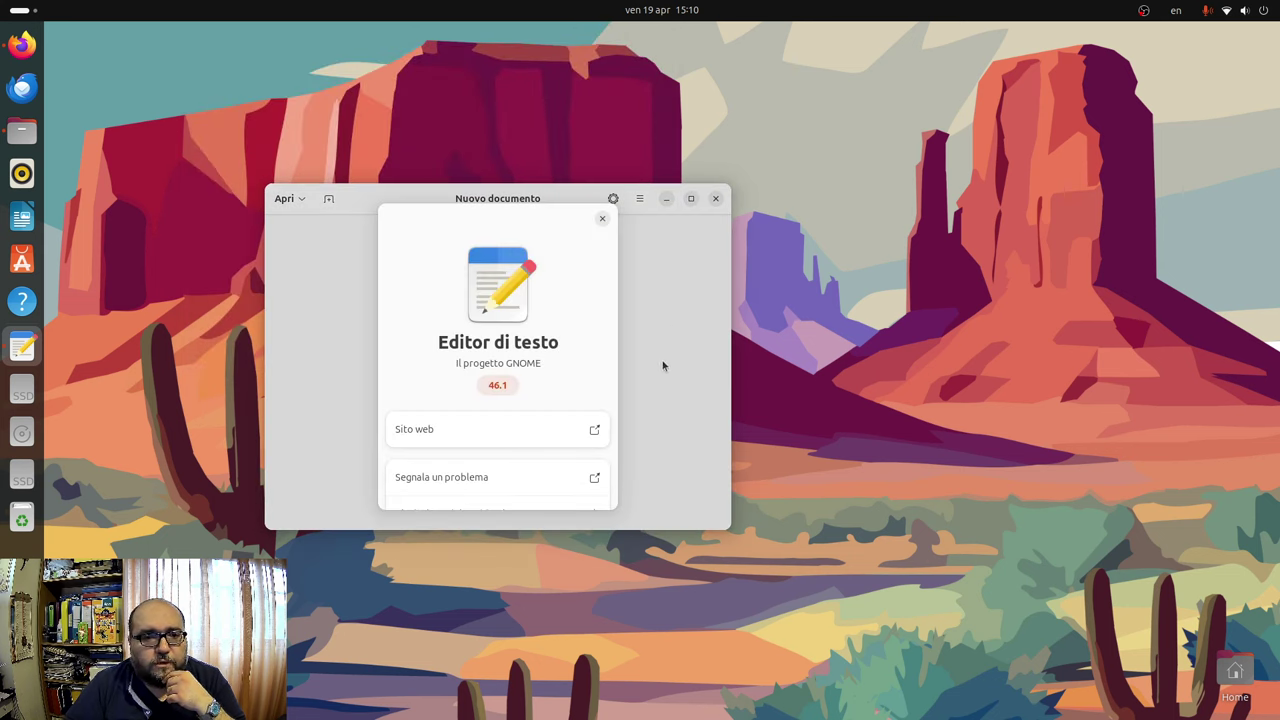
pyautogui.click(603, 219)
pyautogui.click(716, 199)
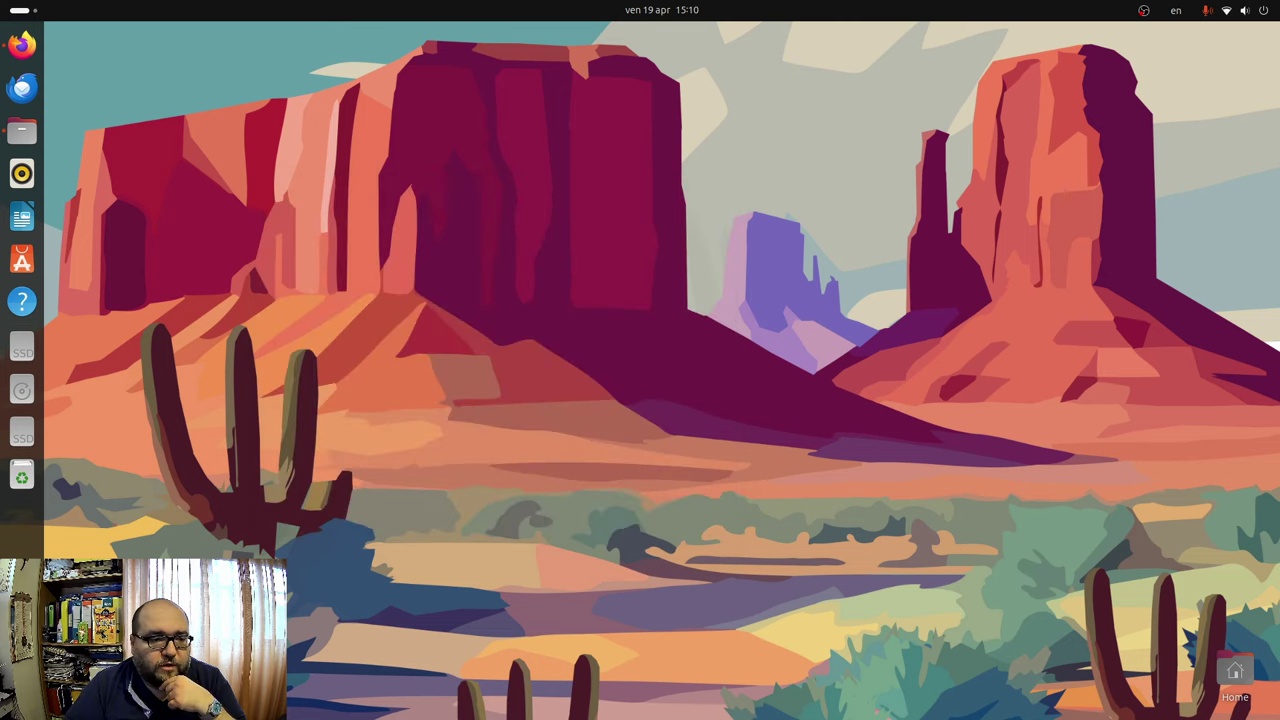
# Open the Video player, place its window mid-desktop, view its Aiuto pages, and close both windows.
pyautogui.press('super+a')
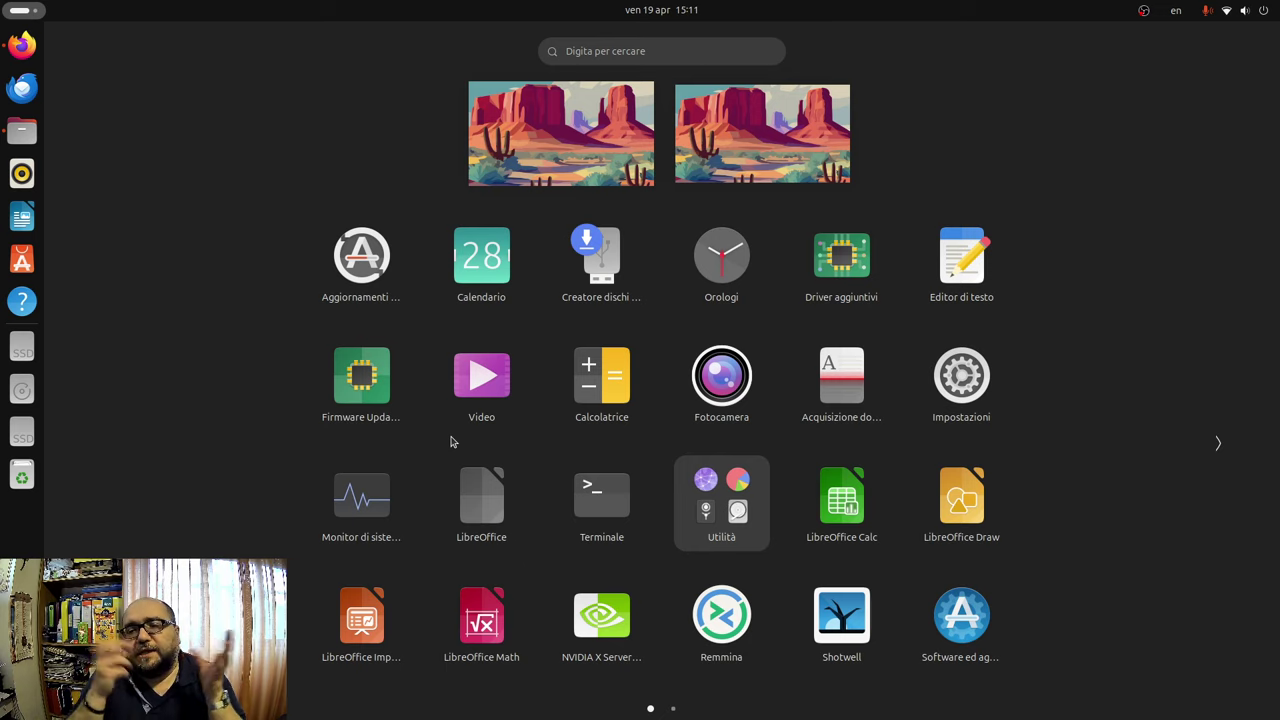
pyautogui.click(477, 410)
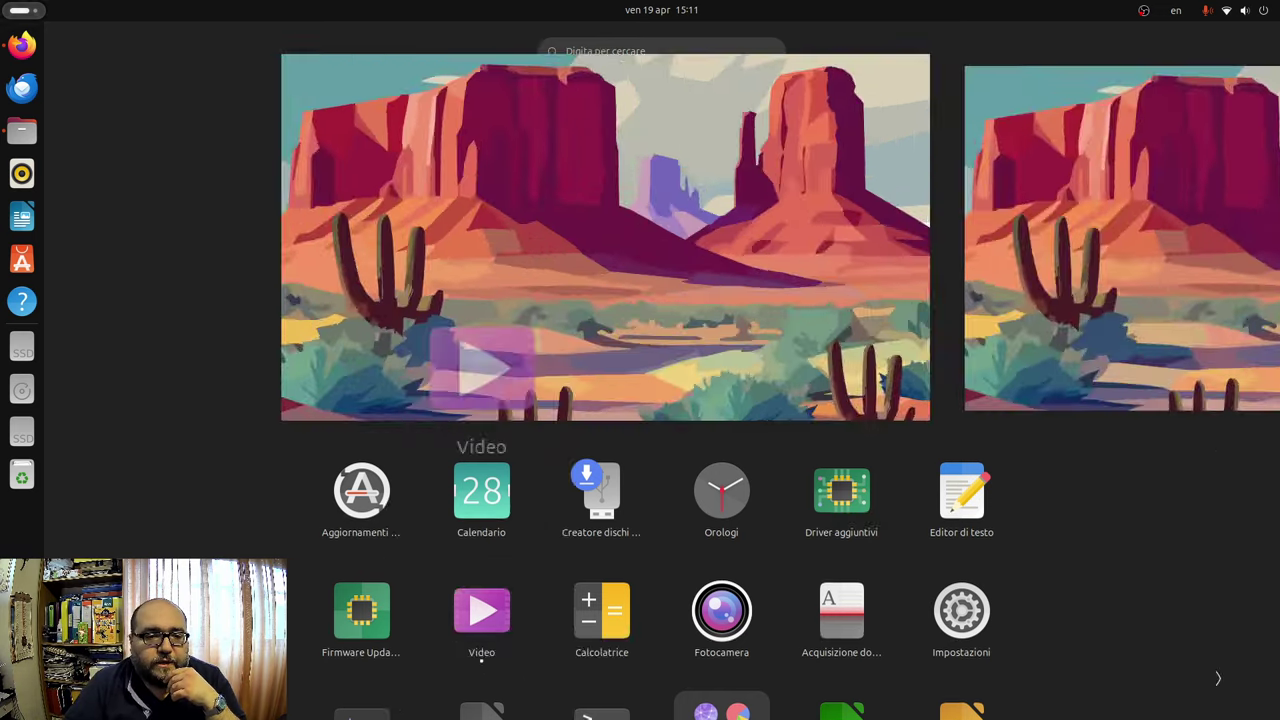
pyautogui.moveTo(437, 37); pyautogui.dragTo(507, 203)
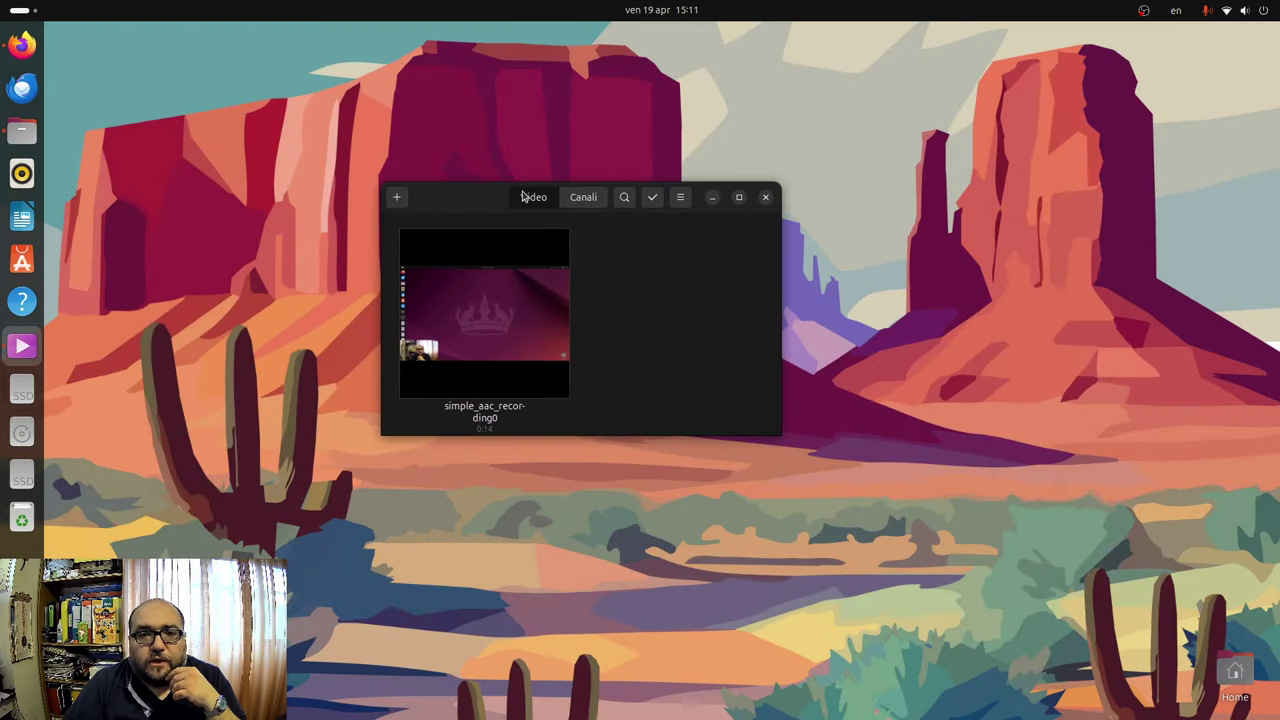
pyautogui.click(680, 196)
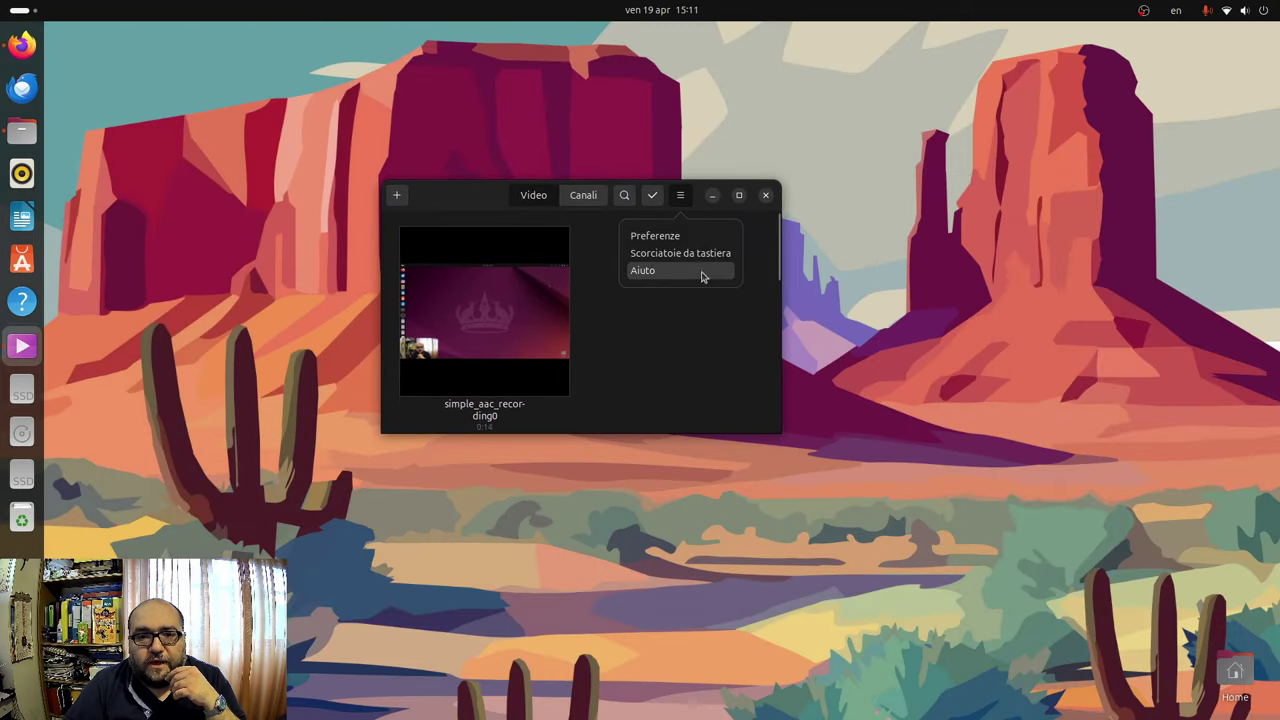
pyautogui.click(704, 272)
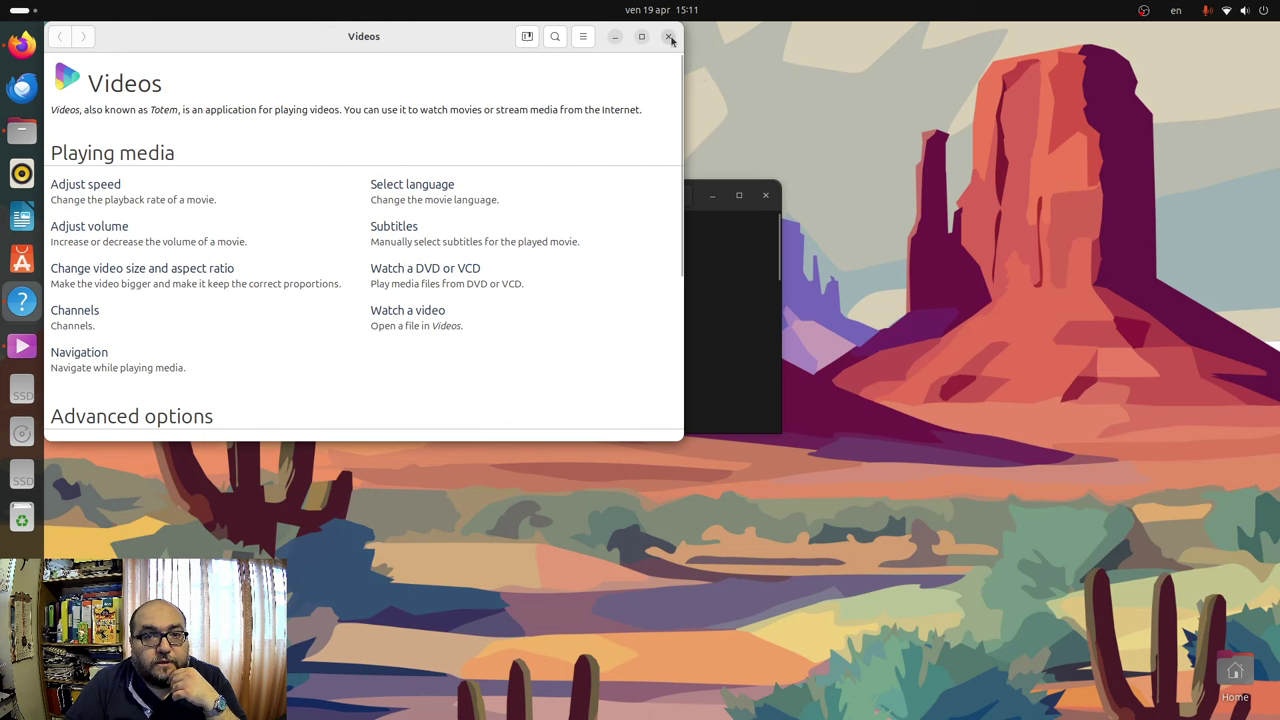
pyautogui.click(668, 37)
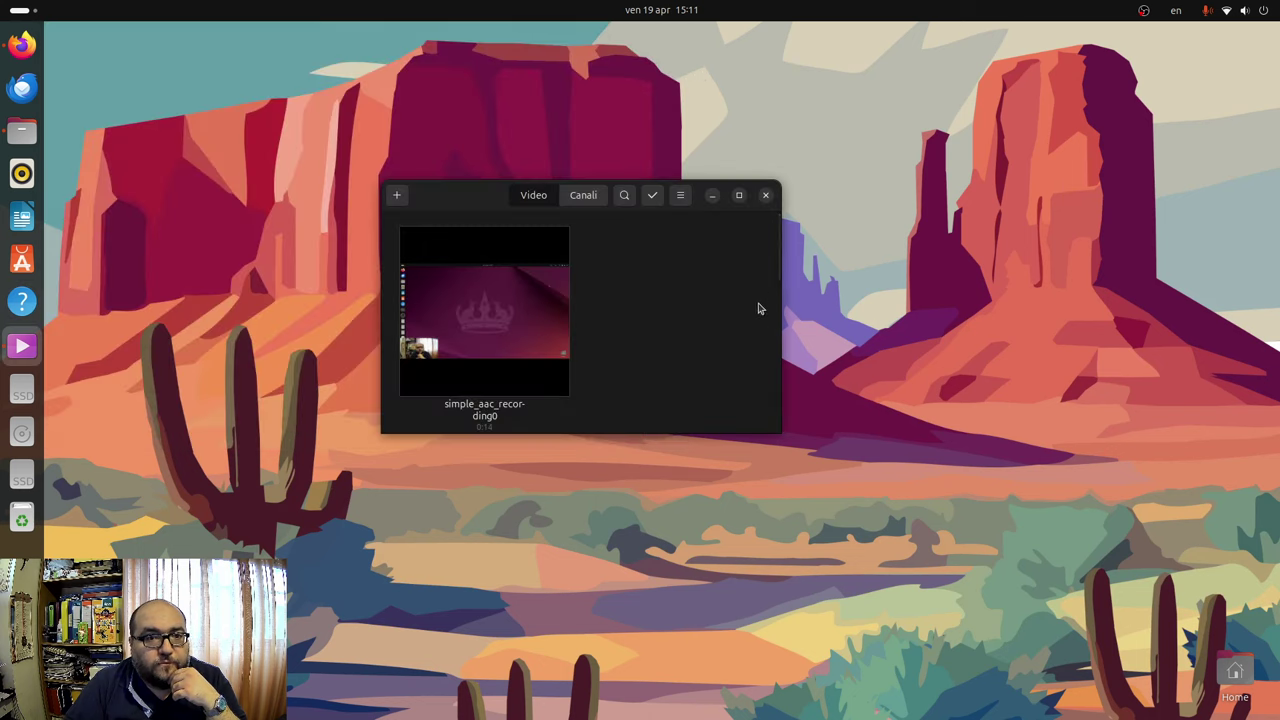
pyautogui.click(766, 195)
# Open Firmware Updater and examine the firmware details of the ATA drives, System Firmware and UEFI dbx.
pyautogui.press('super+a')
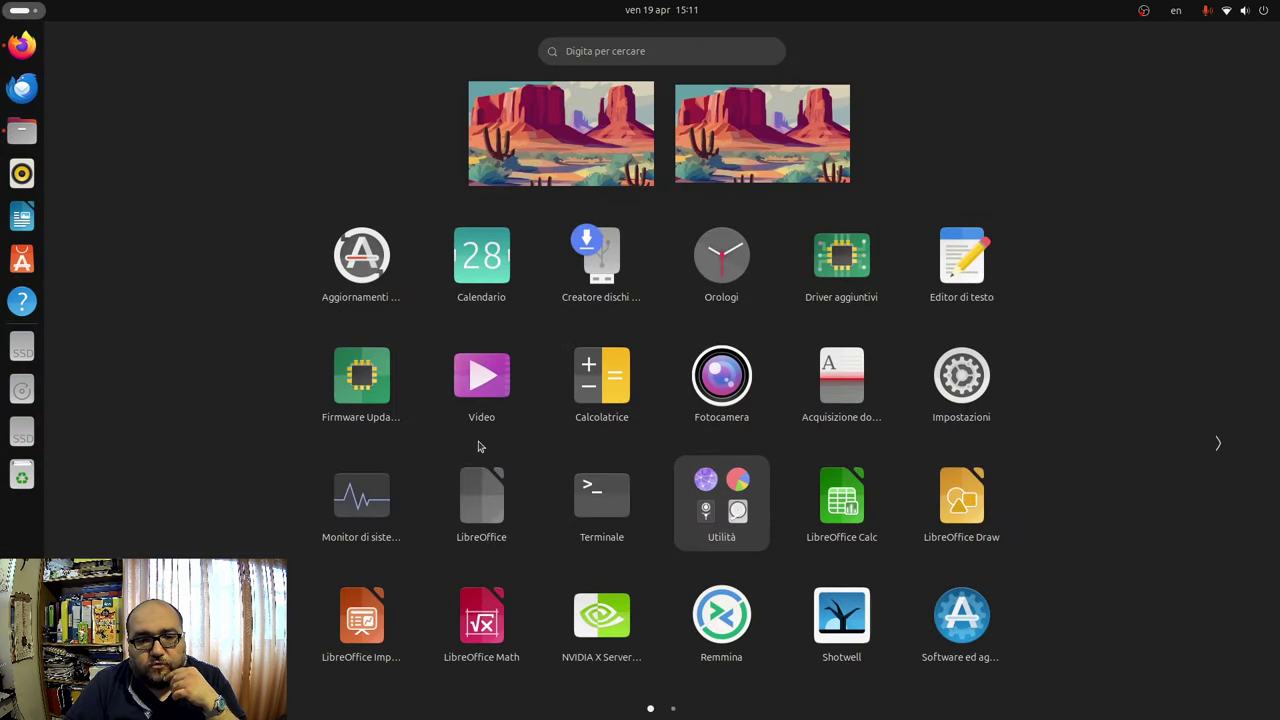
pyautogui.click(352, 405)
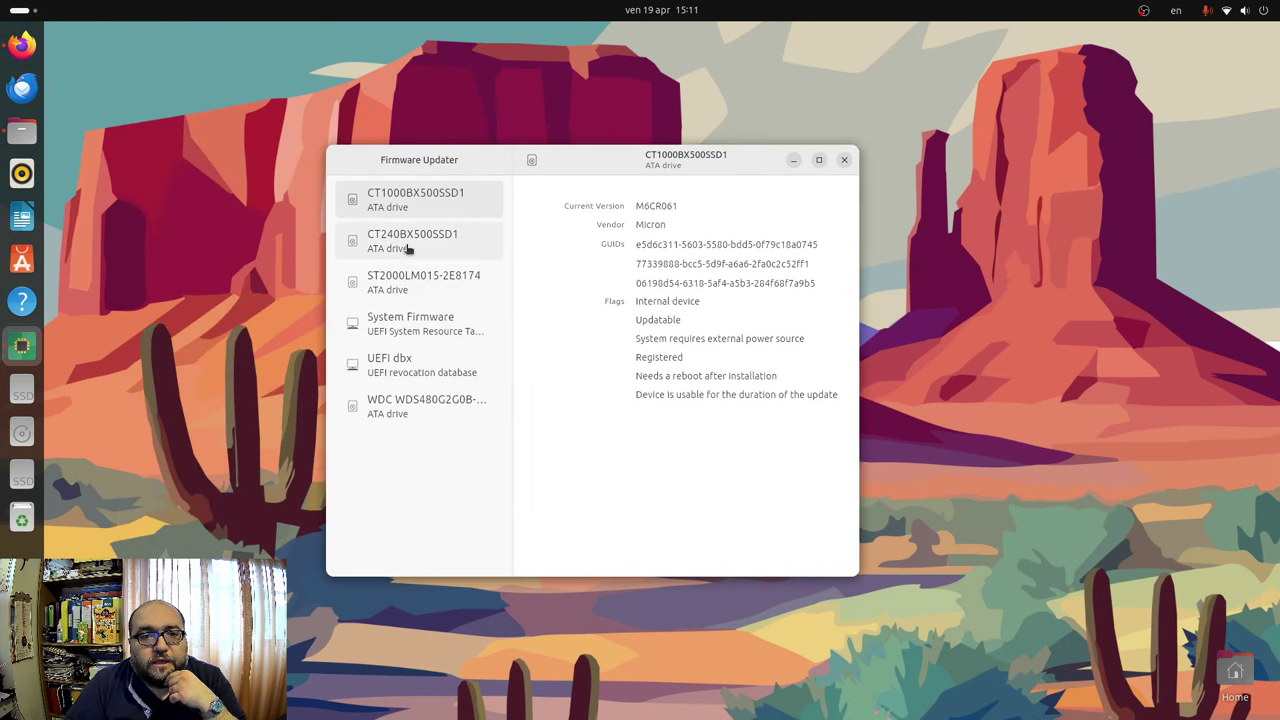
pyautogui.click(423, 330)
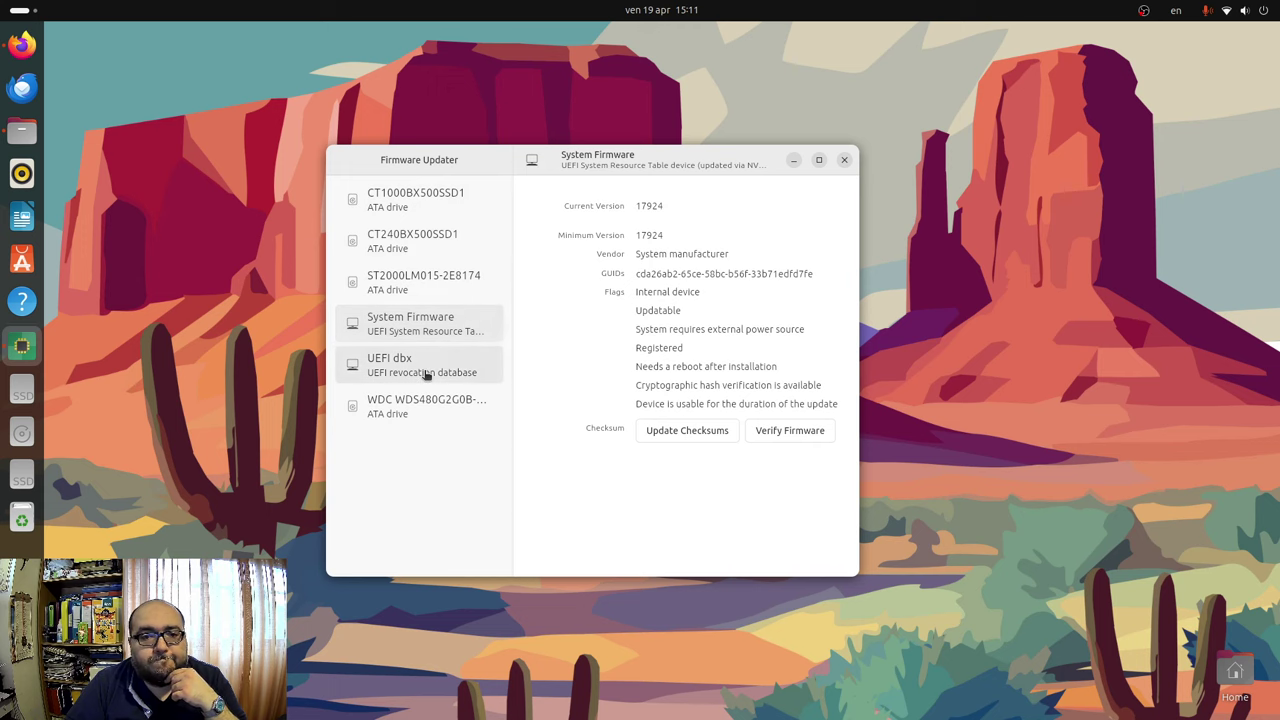
pyautogui.click(423, 373)
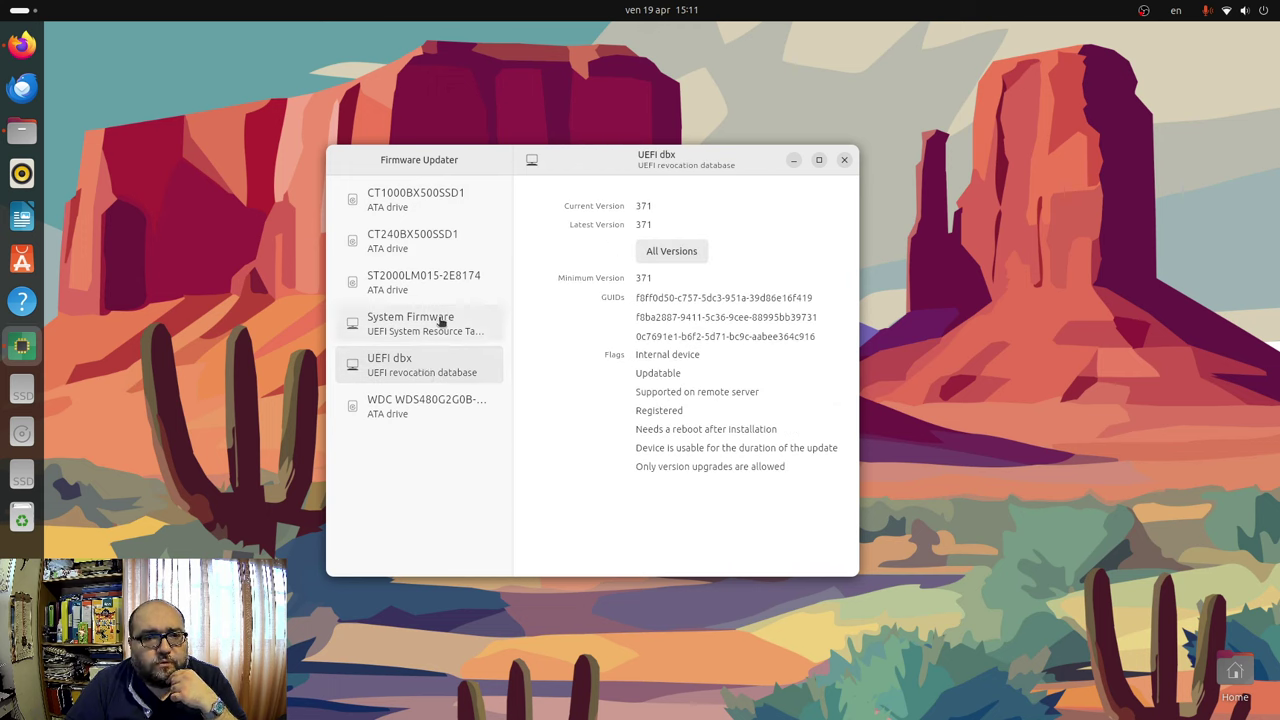
pyautogui.click(447, 418)
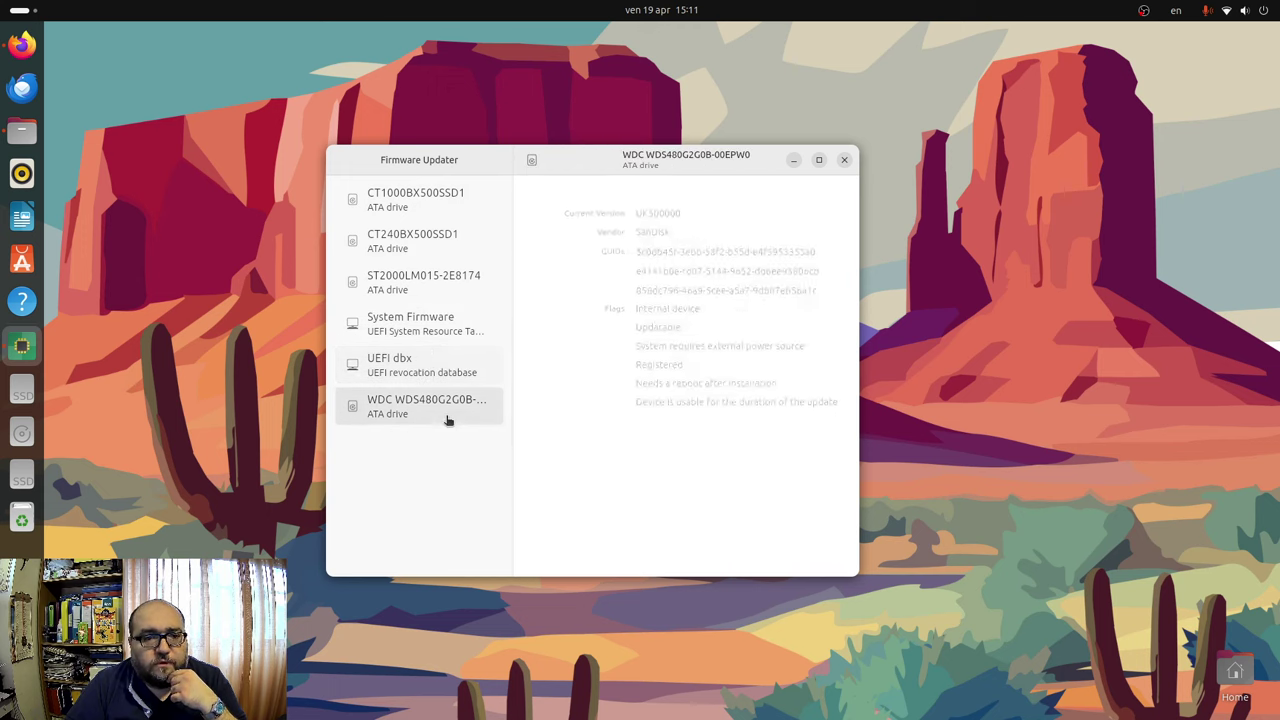
pyautogui.click(447, 236)
pyautogui.click(432, 200)
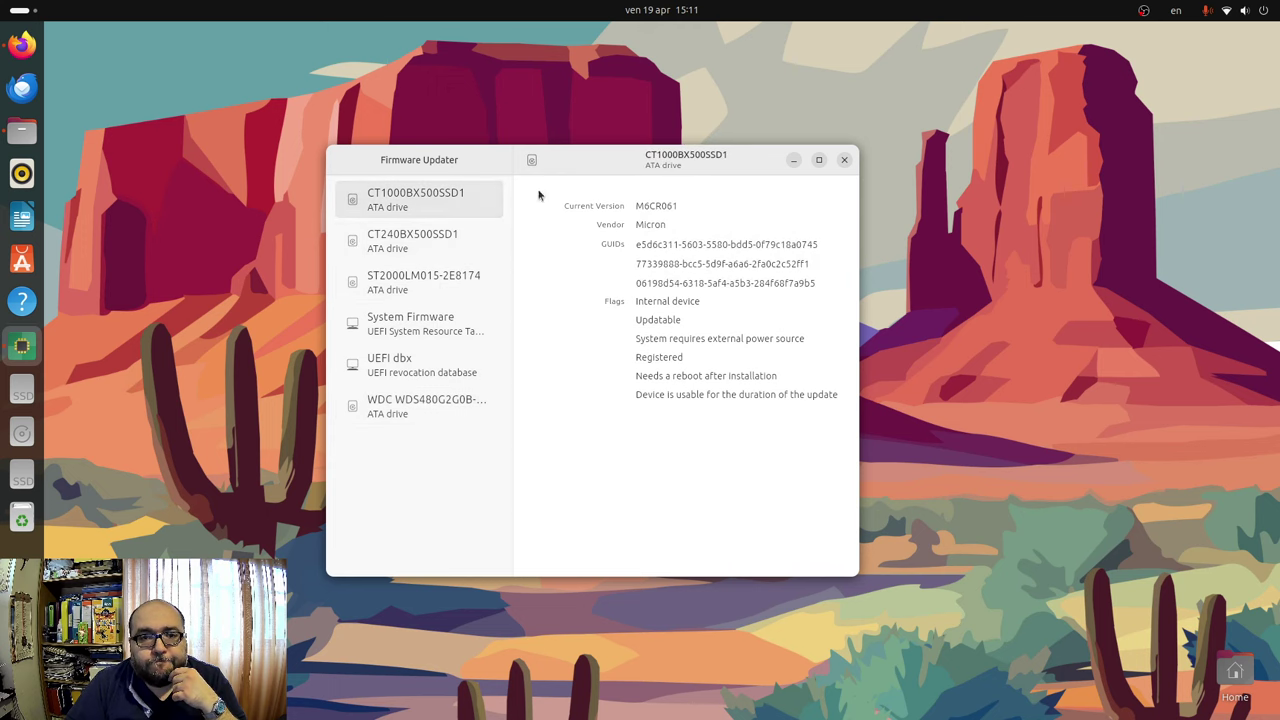
pyautogui.click(409, 246)
pyautogui.click(414, 285)
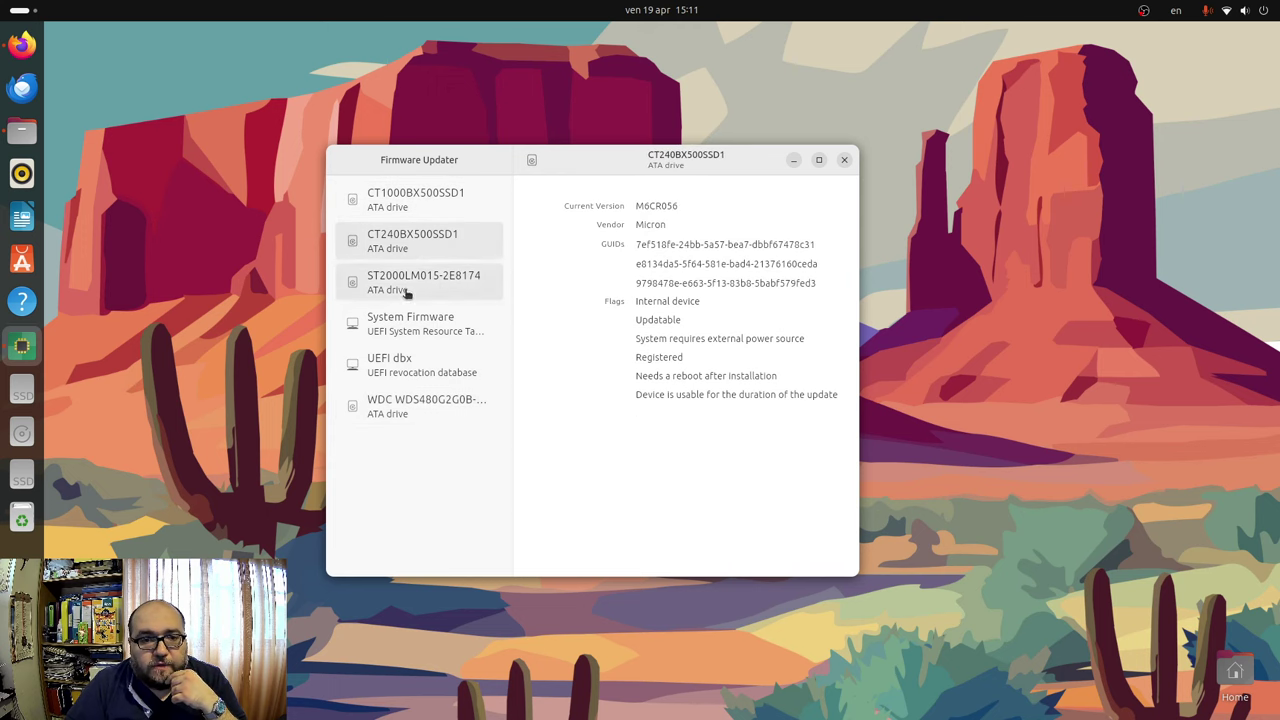
pyautogui.click(405, 328)
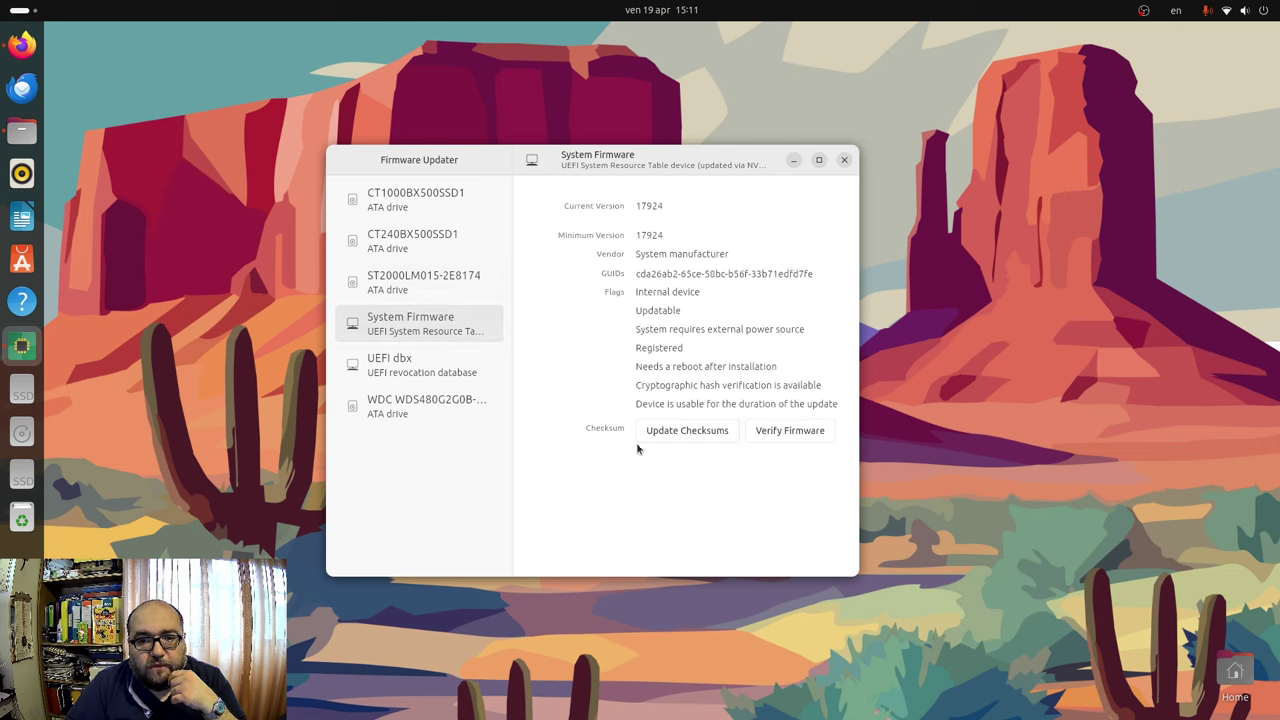
# Verify the firmware checksums of System Firmware and close Firmware Updater.
pyautogui.click(790, 432)
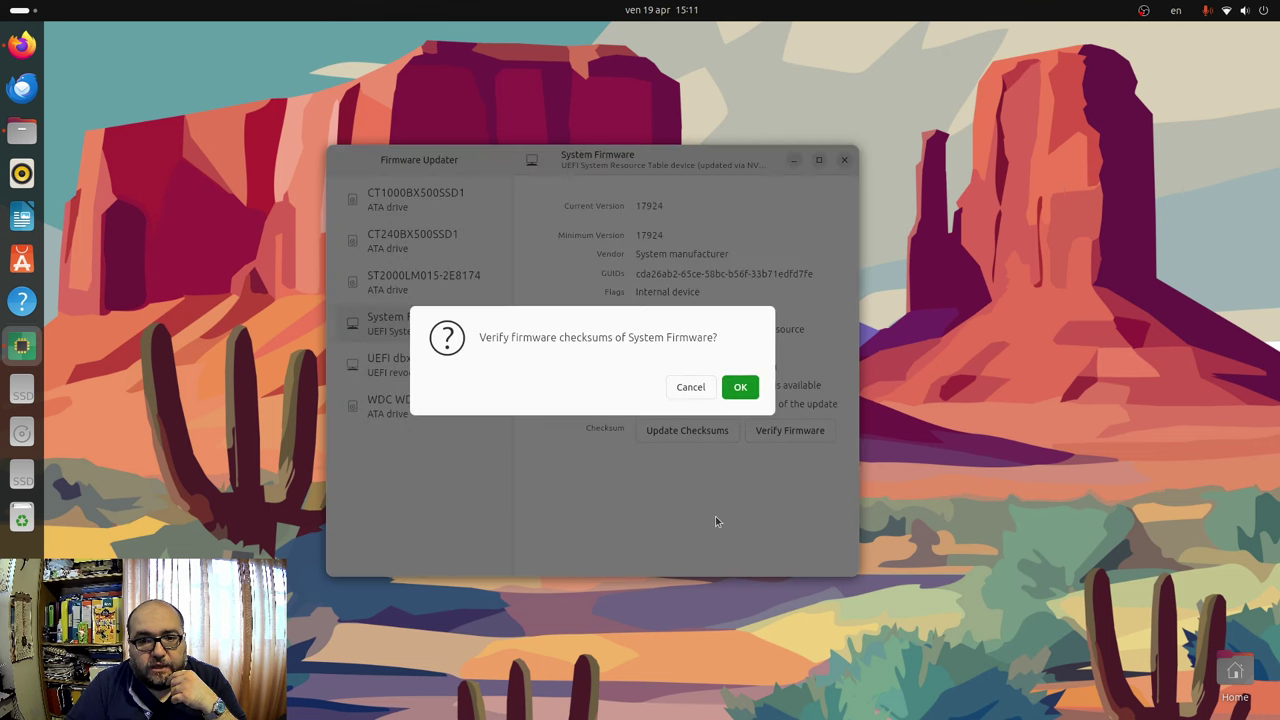
pyautogui.click(738, 394)
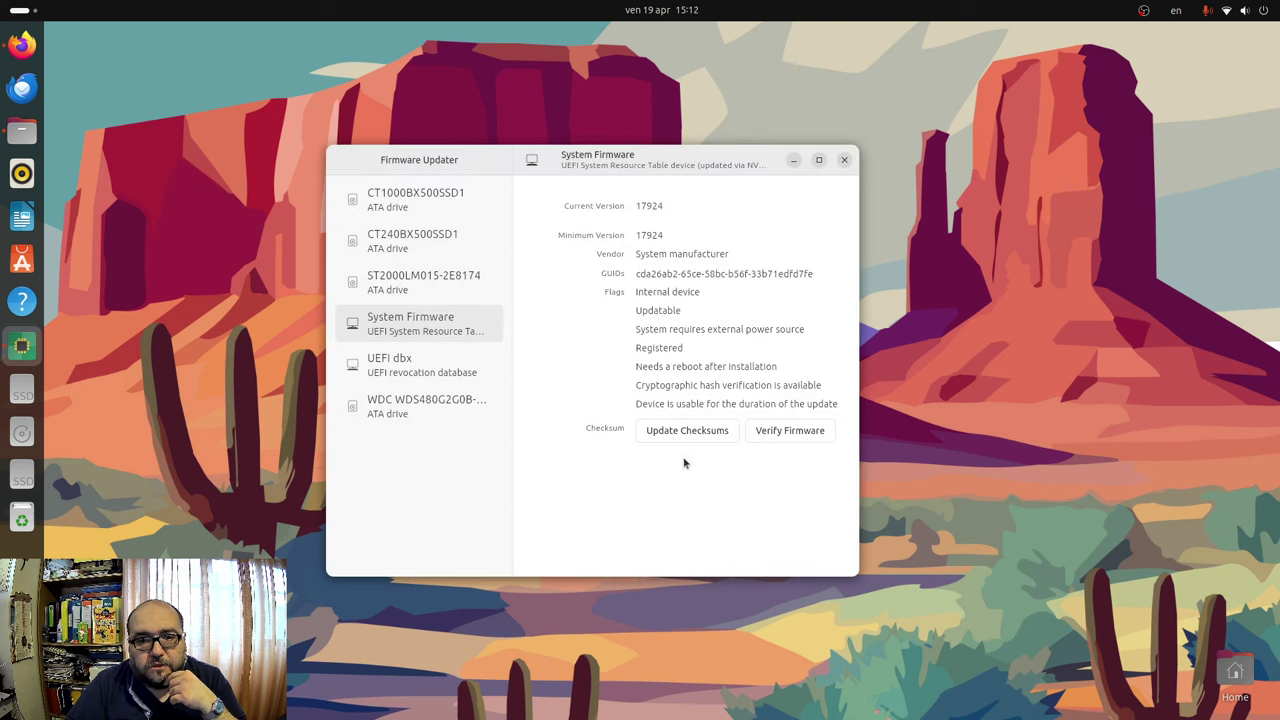
pyautogui.click(843, 161)
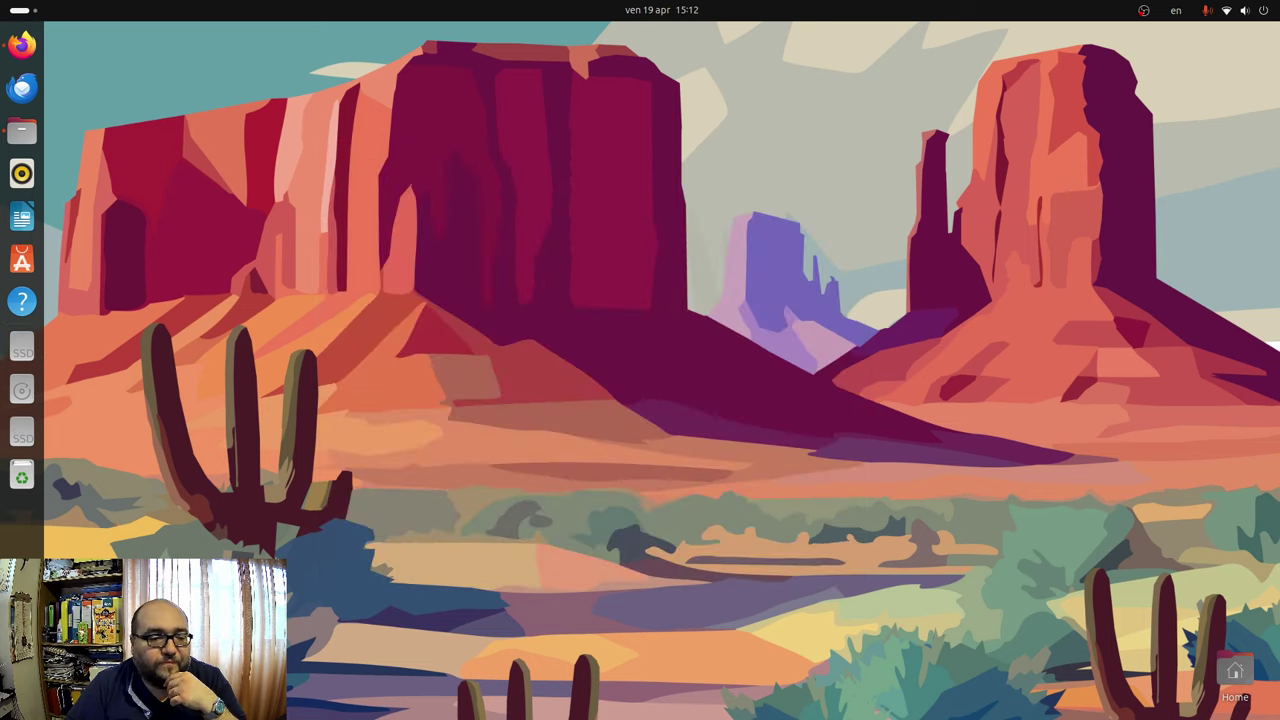
# Look through both pages of the installed applications overview and return to the first page.
pyautogui.press('super+a')
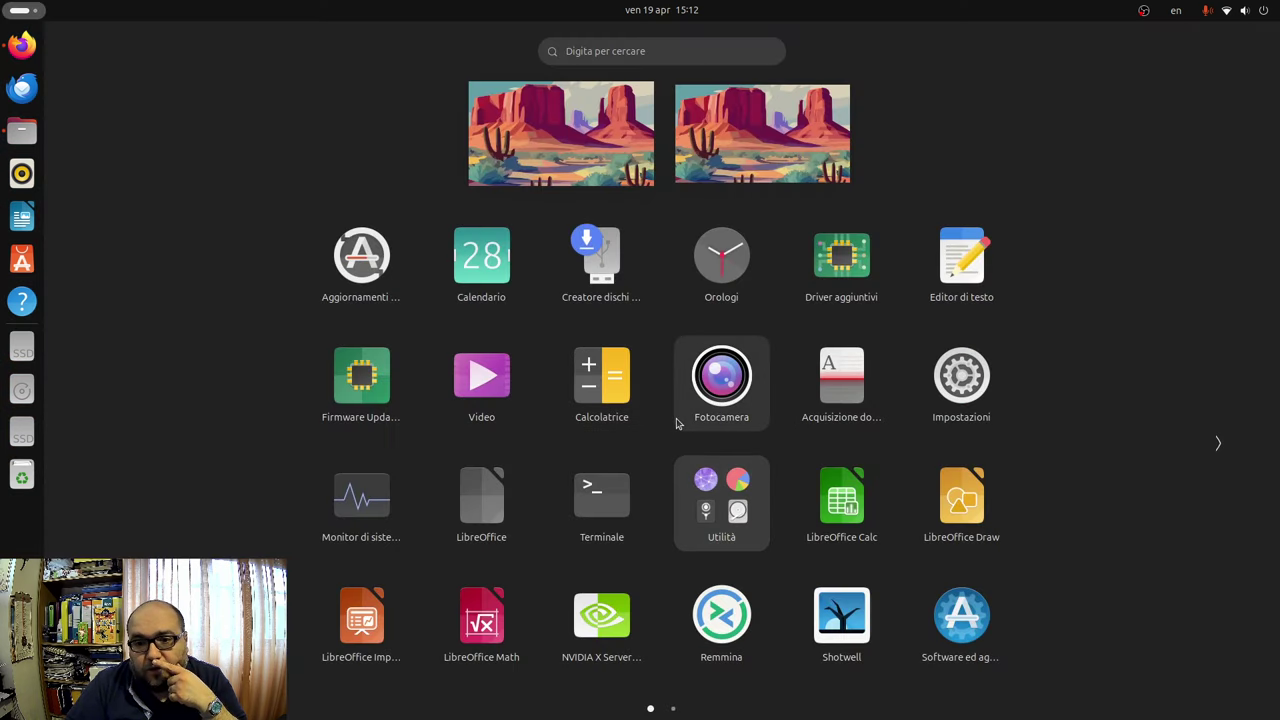
pyautogui.scroll(-1, 414, 537)
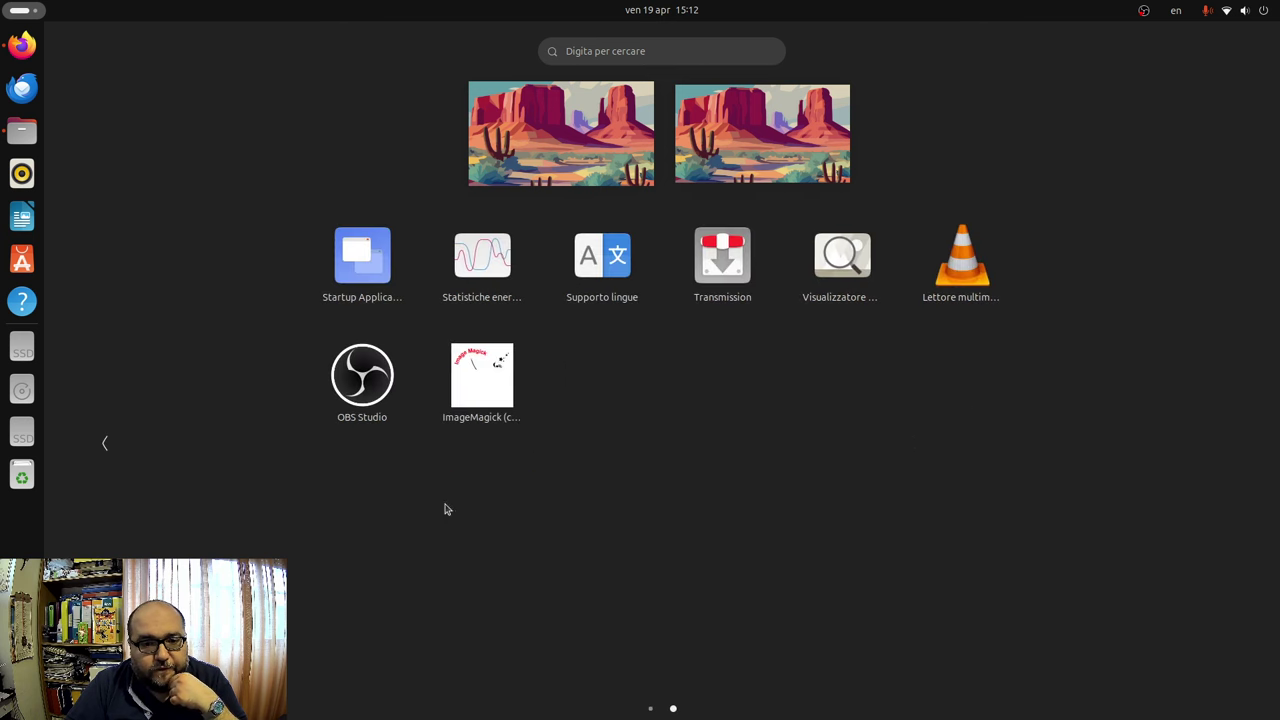
pyautogui.scroll(1, 446, 509)
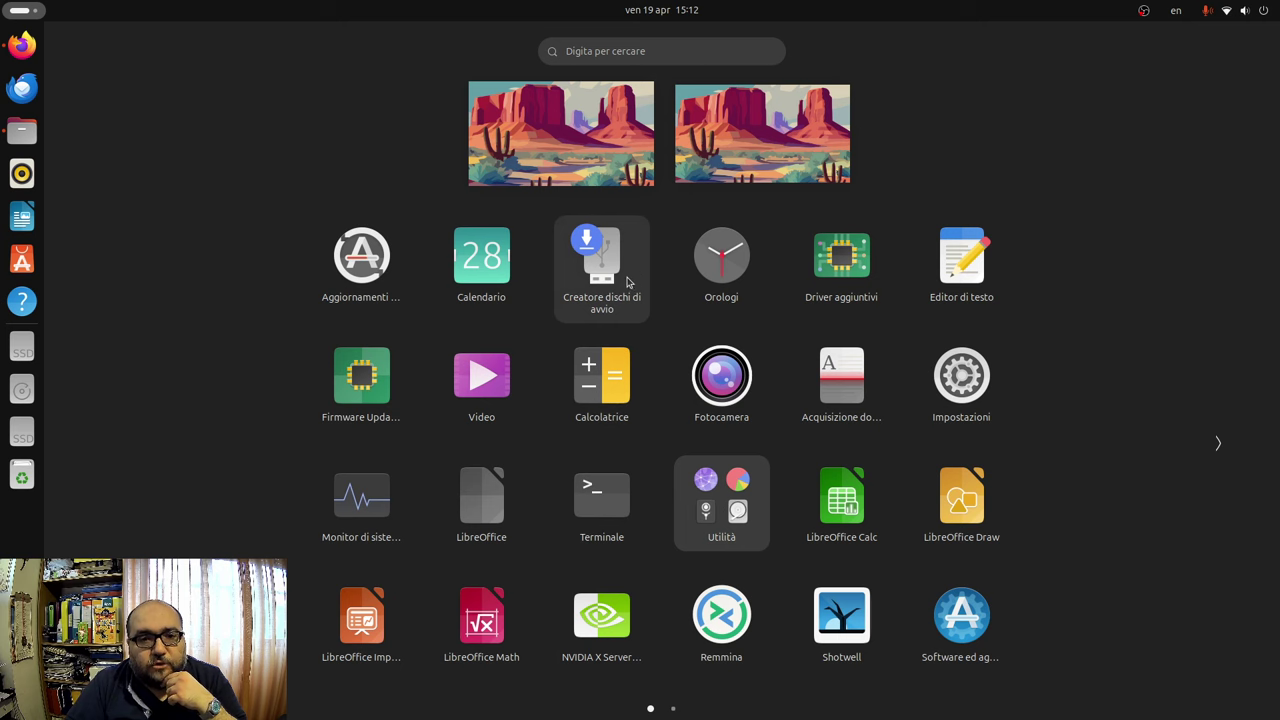
# Open Aggiornamenti software to check for updates and look through both pages of the installed applications overview.
pyautogui.click(335, 299)
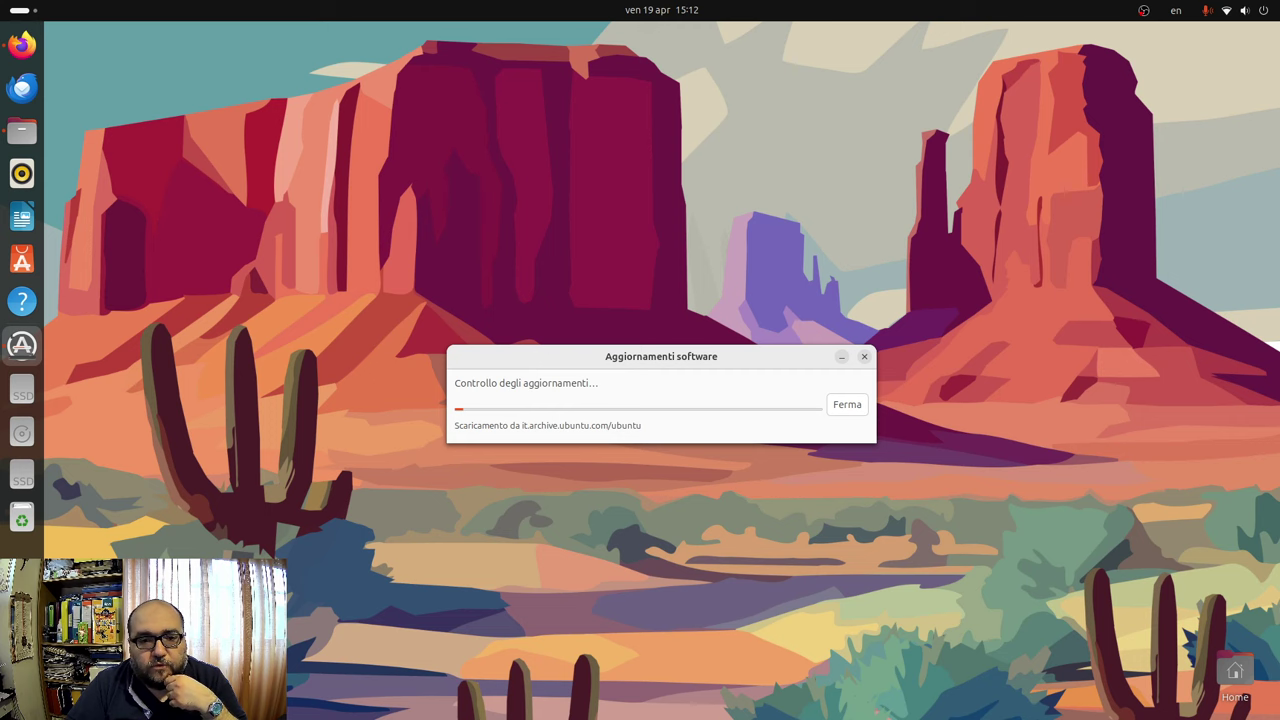
pyautogui.press('super+a')
pyautogui.scroll(-1, 700, 502)
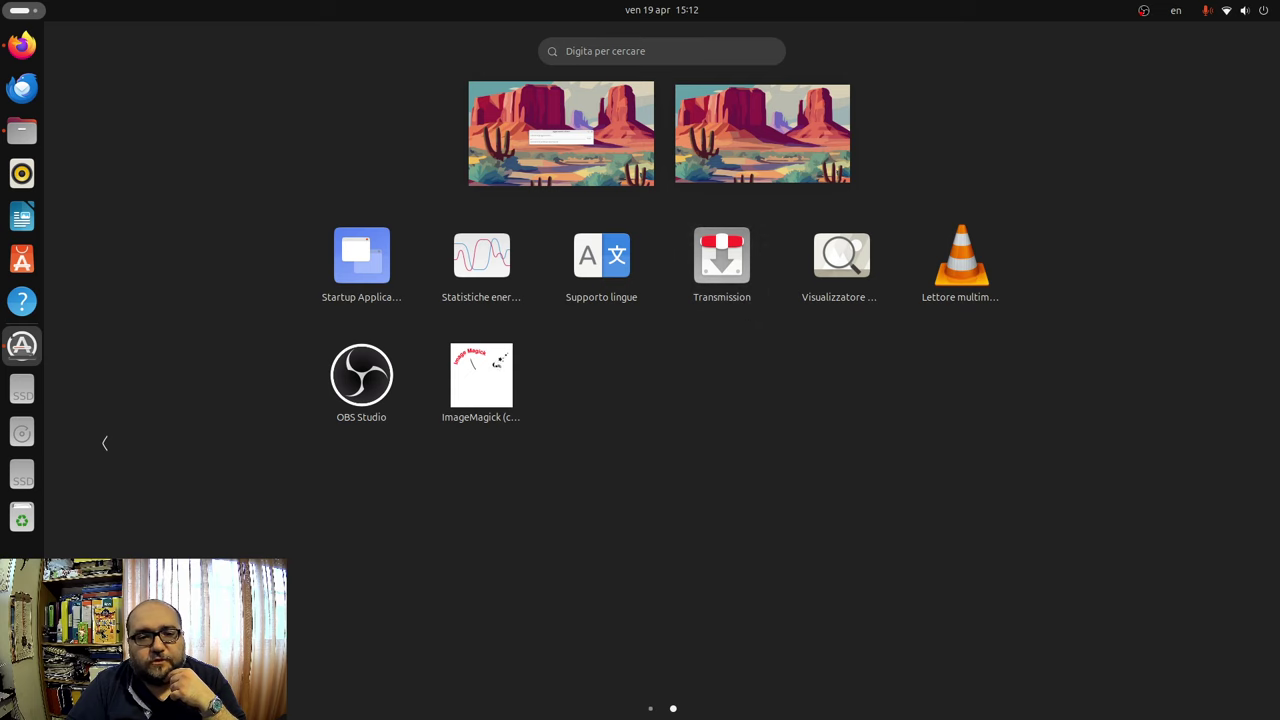
pyautogui.scroll(1, 843, 523)
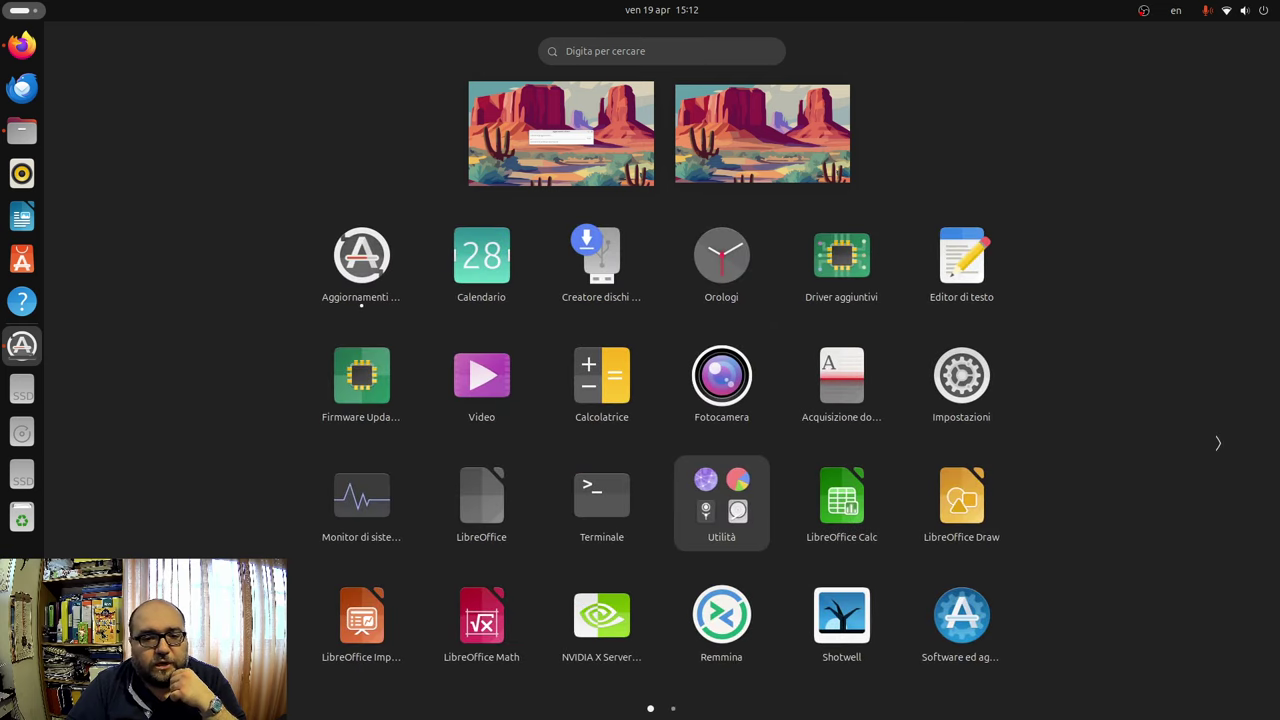
# Look through both pages of the Utilità application folder and close it.
pyautogui.click(716, 505)
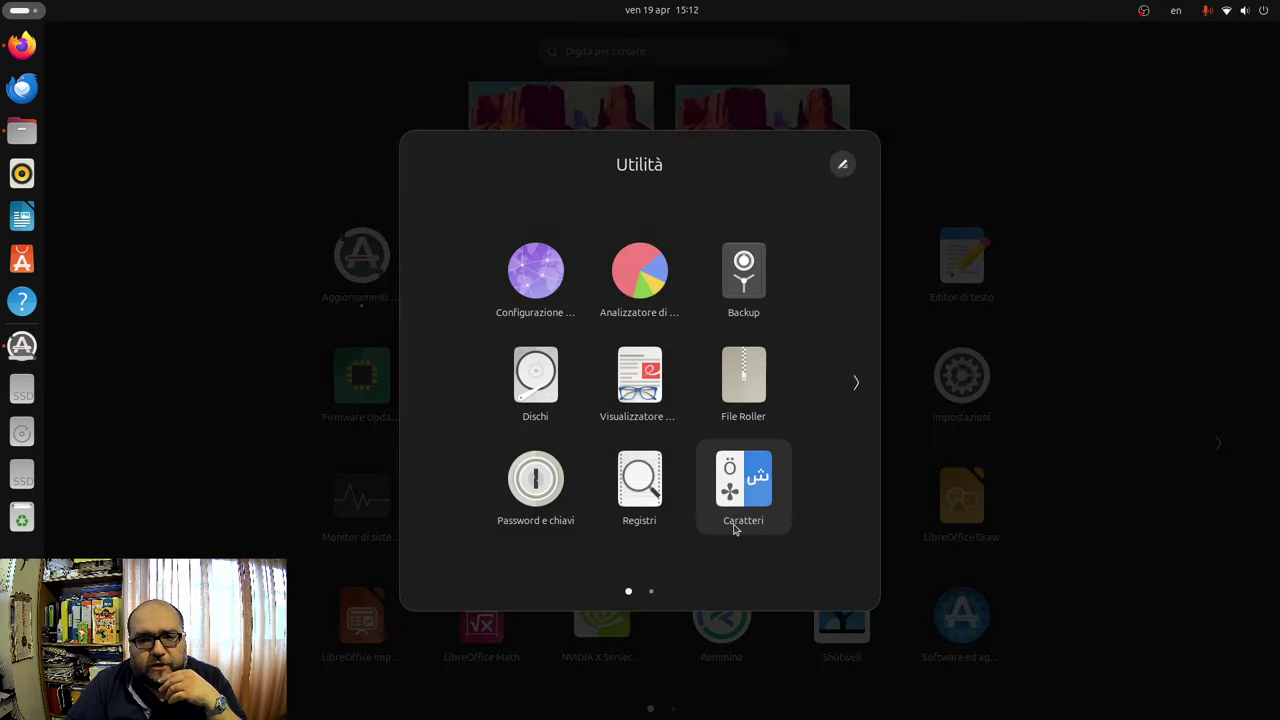
pyautogui.scroll(-1, 795, 395)
pyautogui.scroll(1, 791, 400)
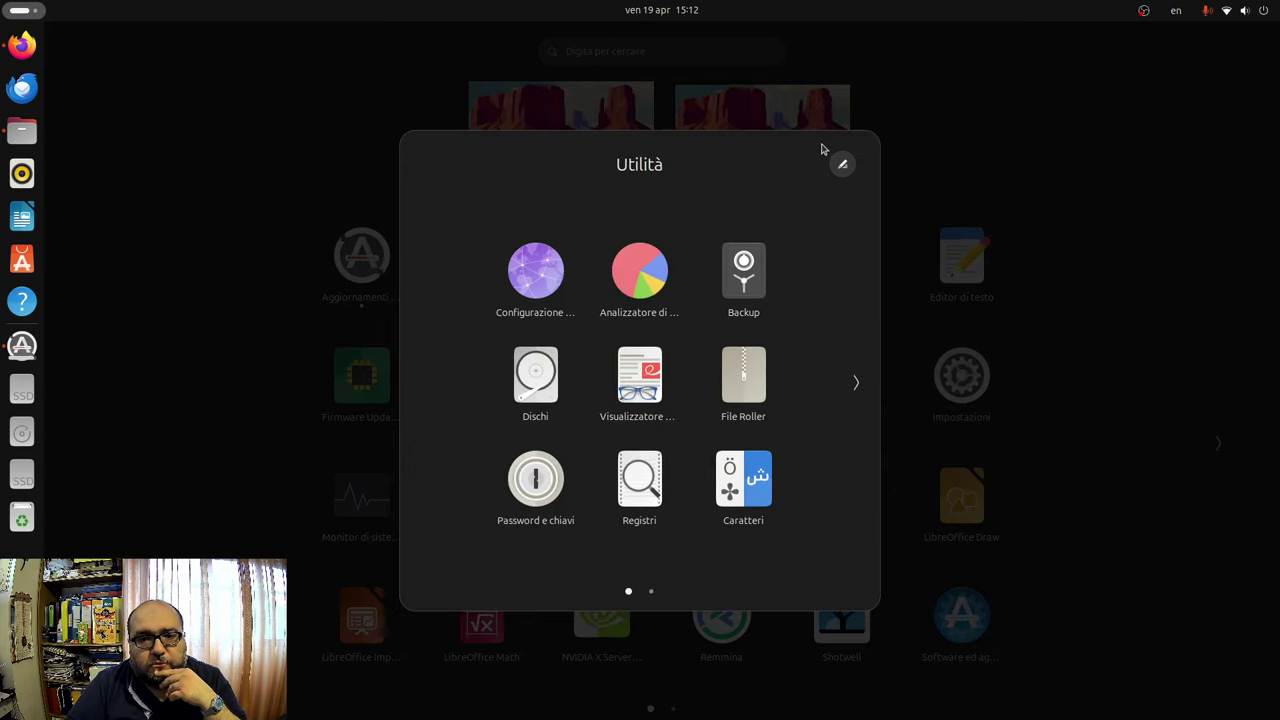
pyautogui.click(1140, 373)
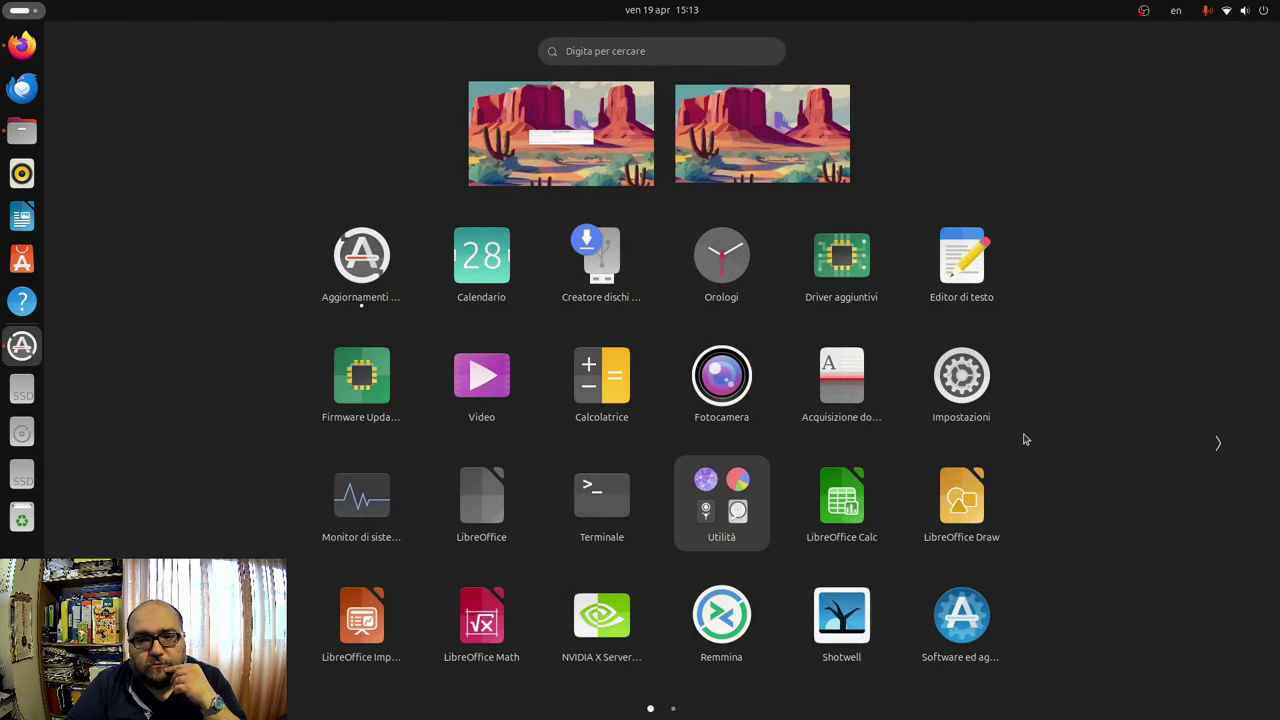
# Look over the applications overview once more, return to the desktop and close Aggiornamenti software.
pyautogui.scroll(-1, 1022, 447)
pyautogui.scroll(1, 1025, 448)
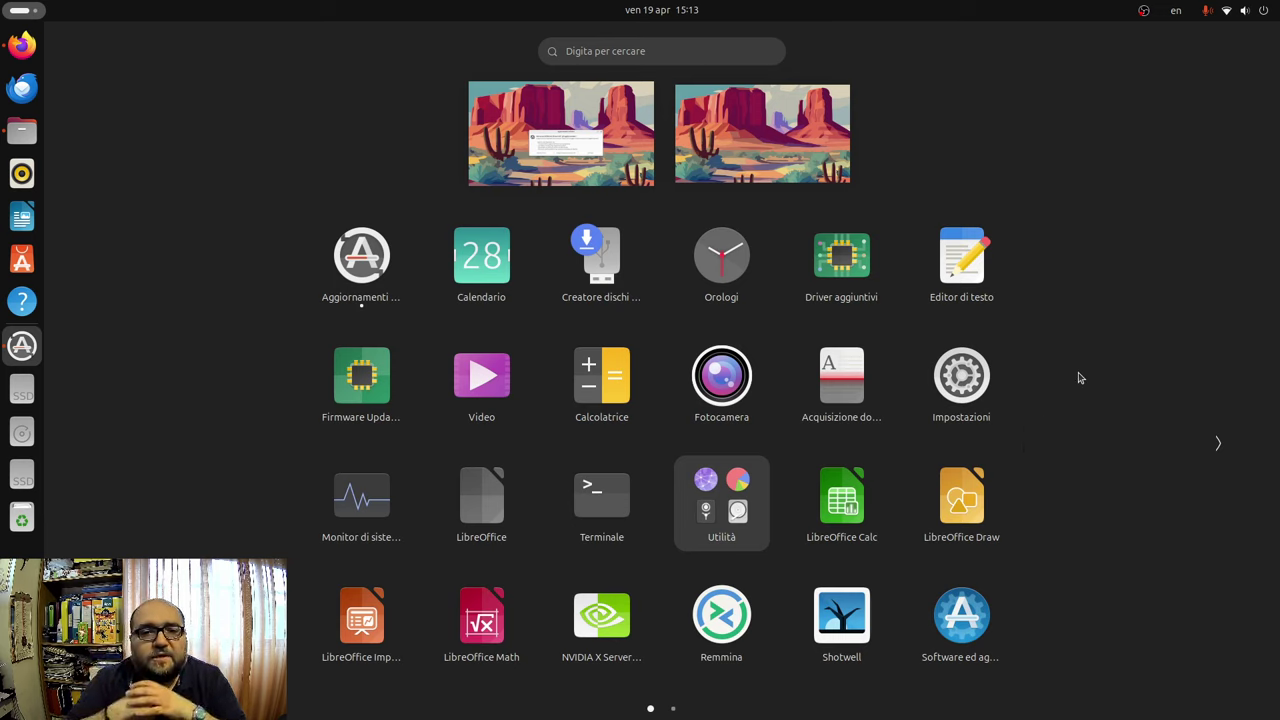
pyautogui.press('super')
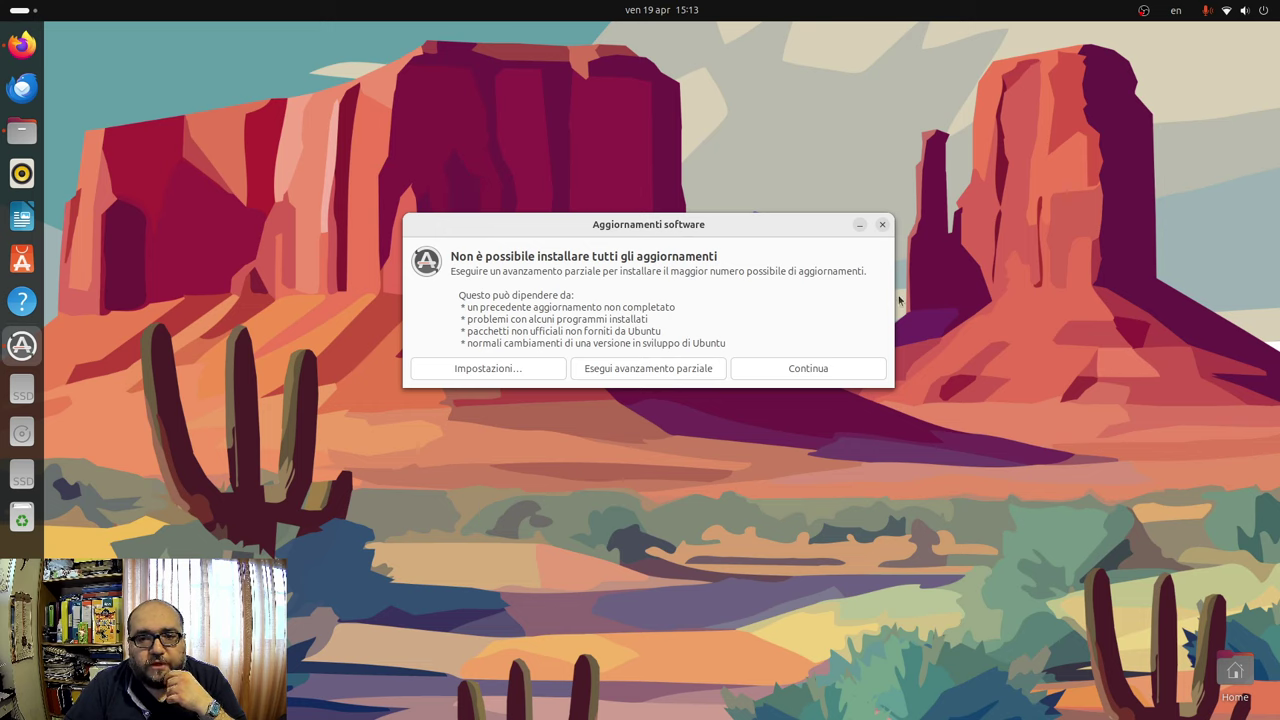
pyautogui.click(882, 225)
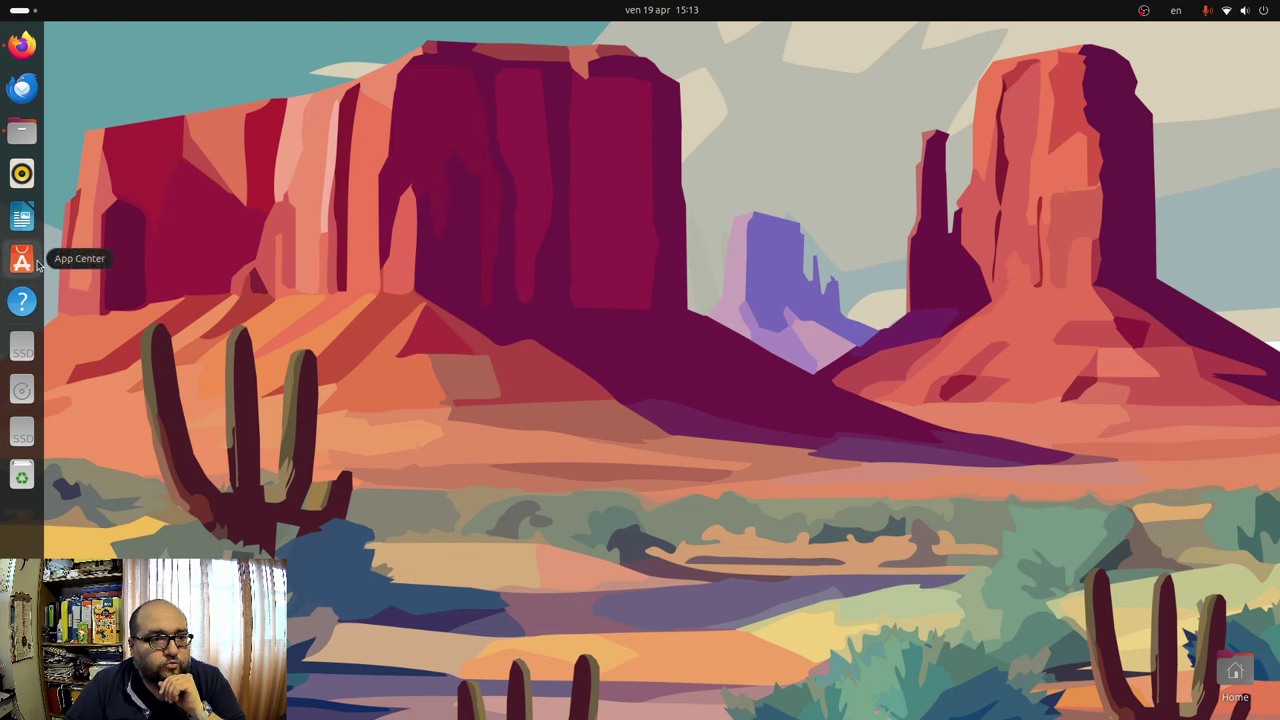
# Open the music player, place its window mid-desktop to view the library, and close it.
pyautogui.click(24, 176)
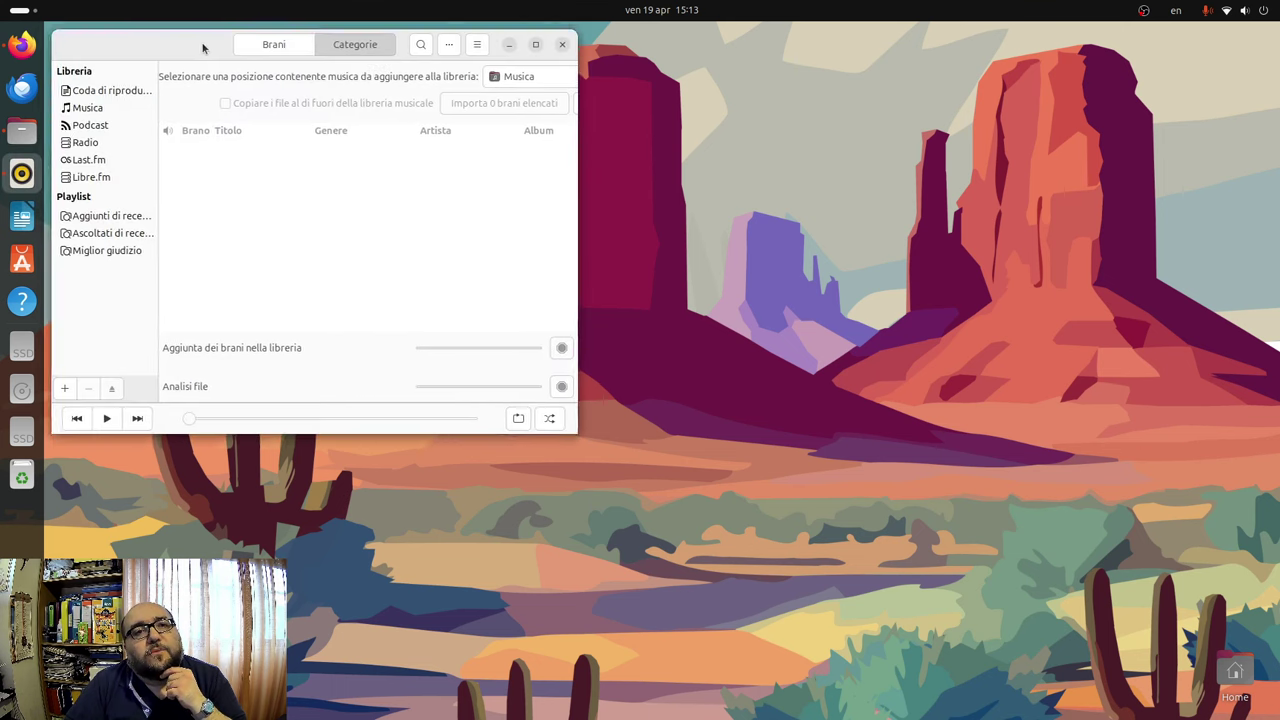
pyautogui.moveTo(203, 46); pyautogui.dragTo(482, 169)
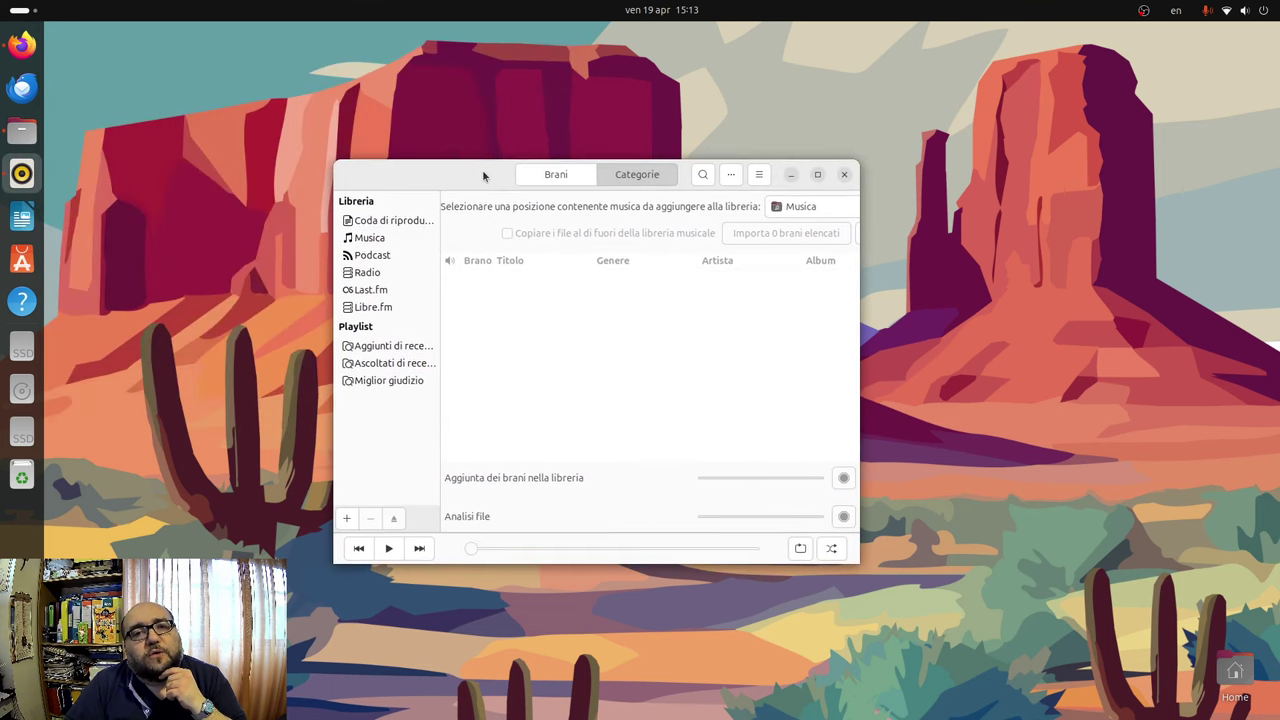
pyautogui.click(845, 176)
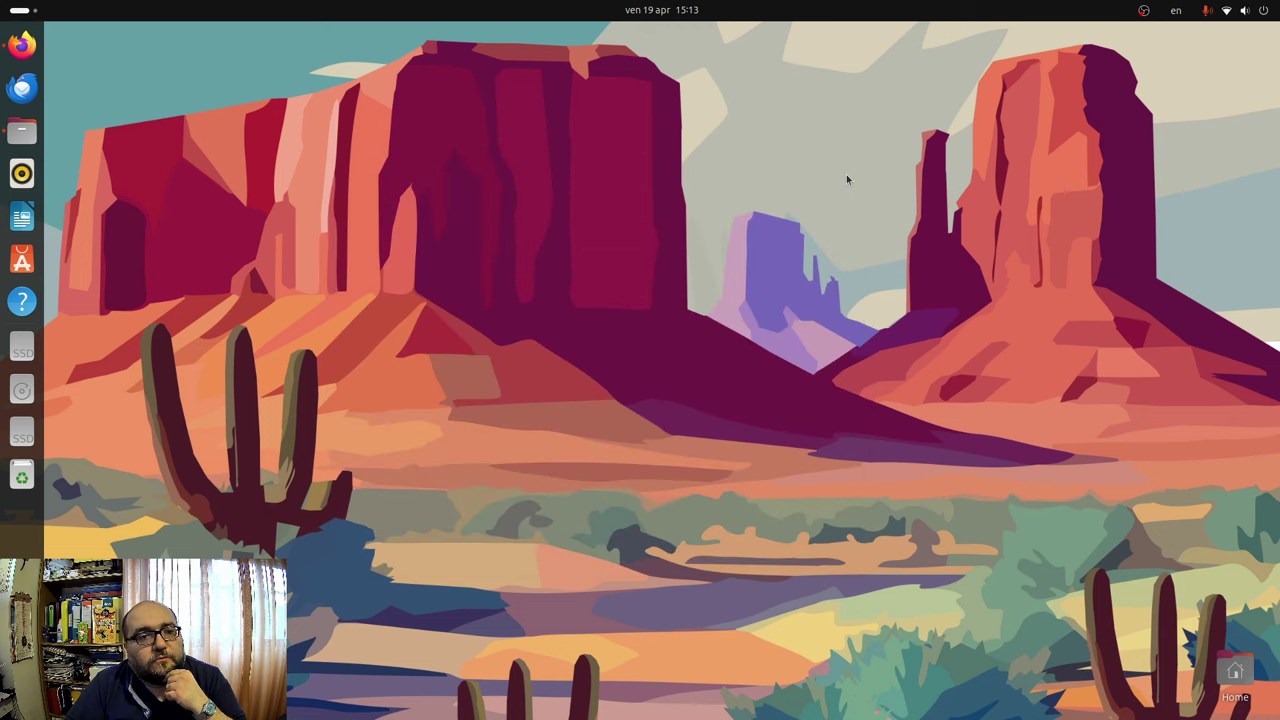
# Open App Center and check for updates to the installed apps on the Gestisci page.
pyautogui.click(17, 274)
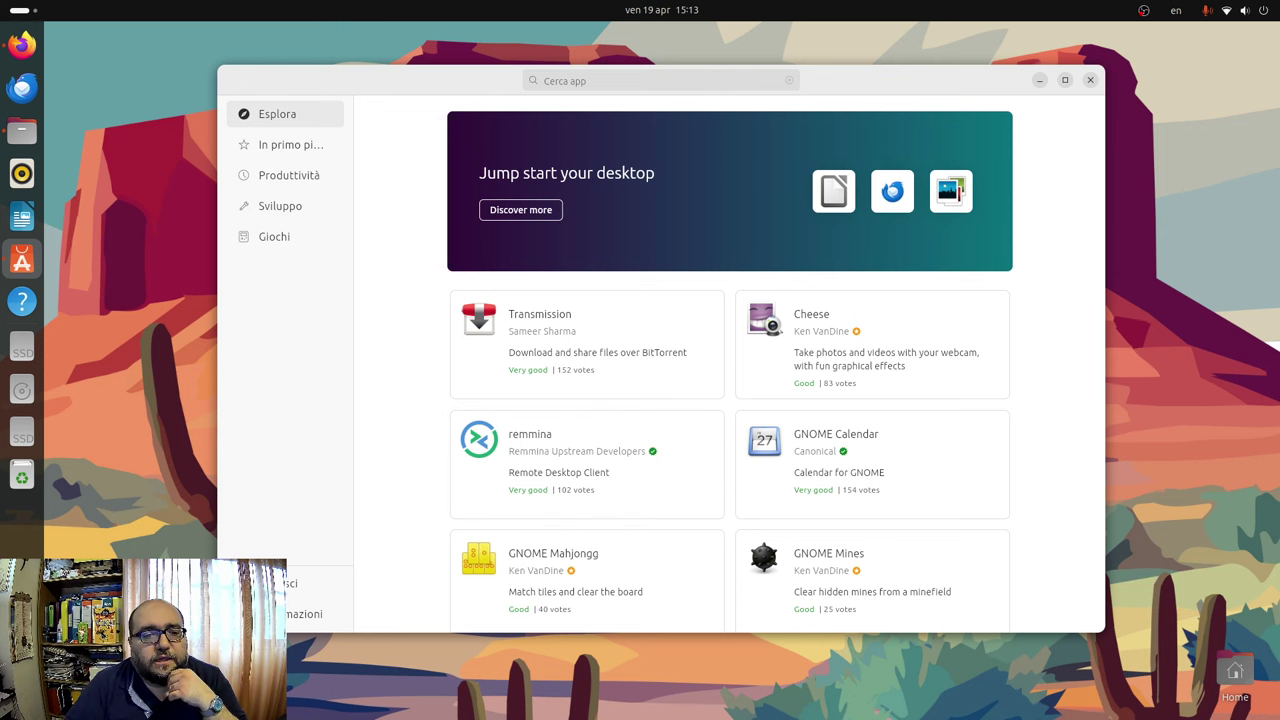
pyautogui.click(291, 583)
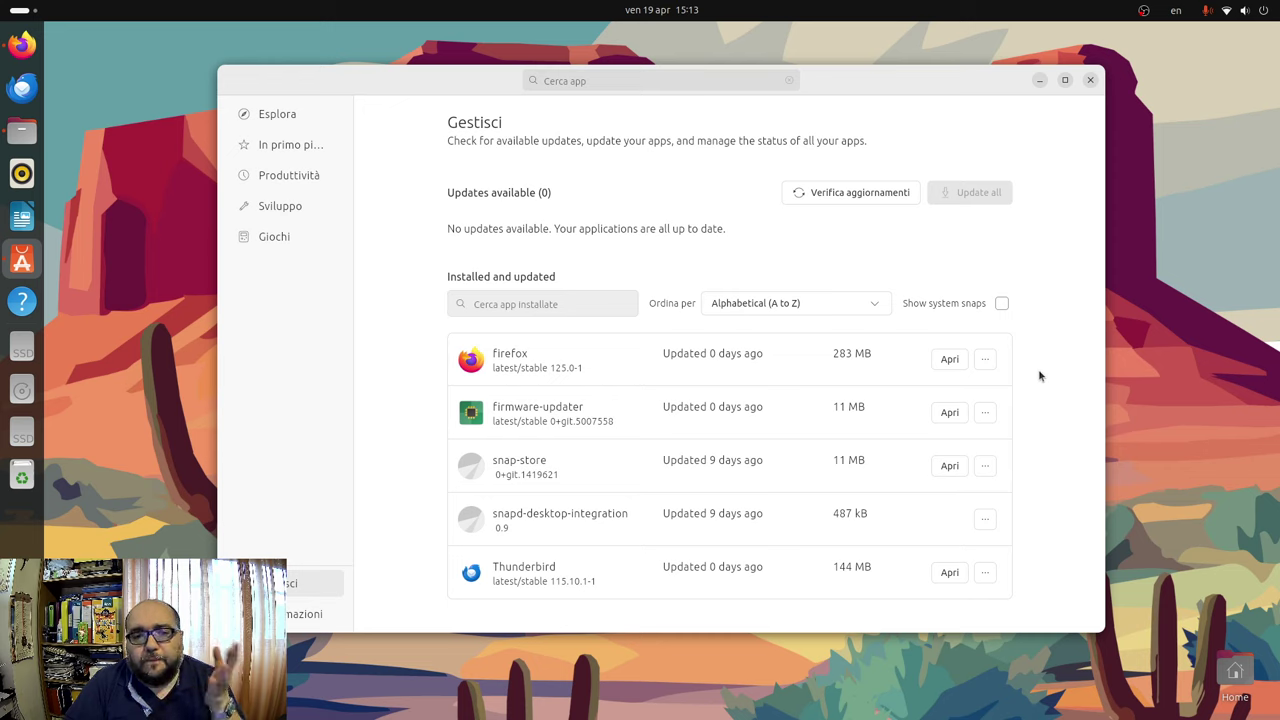
pyautogui.click(882, 203)
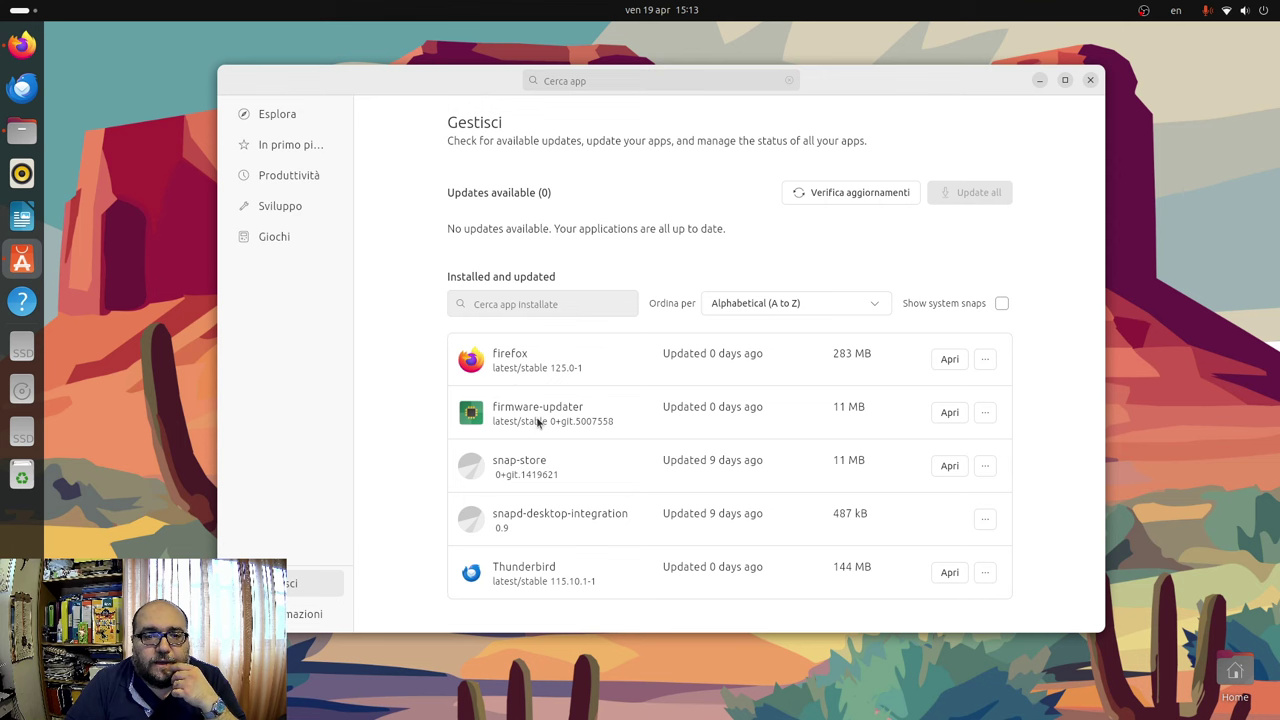
# Browse the In primo piano and Esplora pages, and examine Transmission's details and available release channels.
pyautogui.click(260, 142)
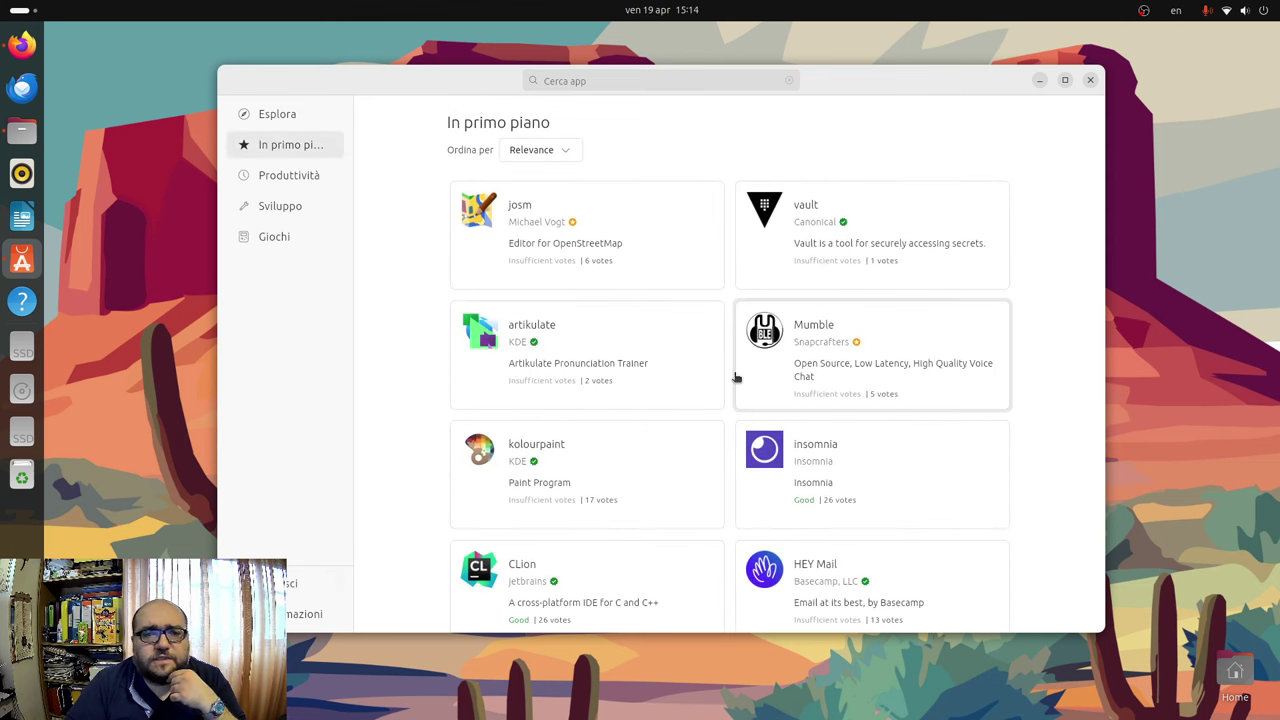
pyautogui.click(291, 120)
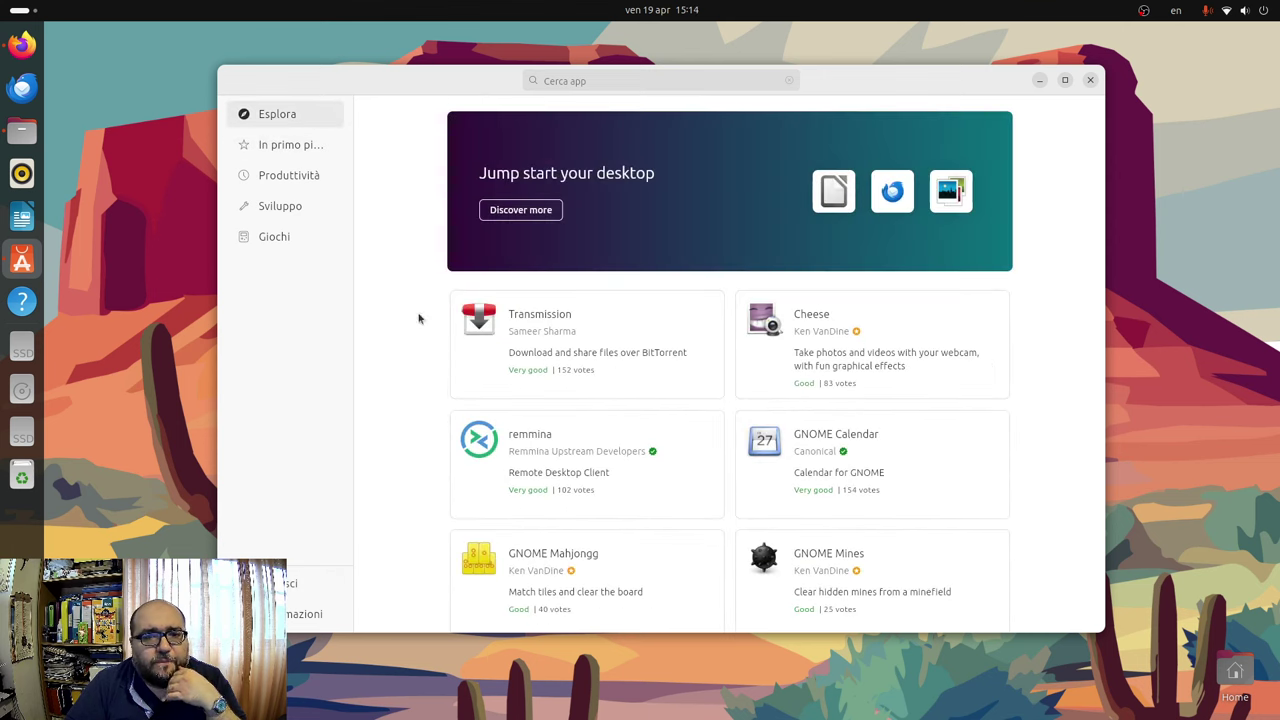
pyautogui.click(552, 335)
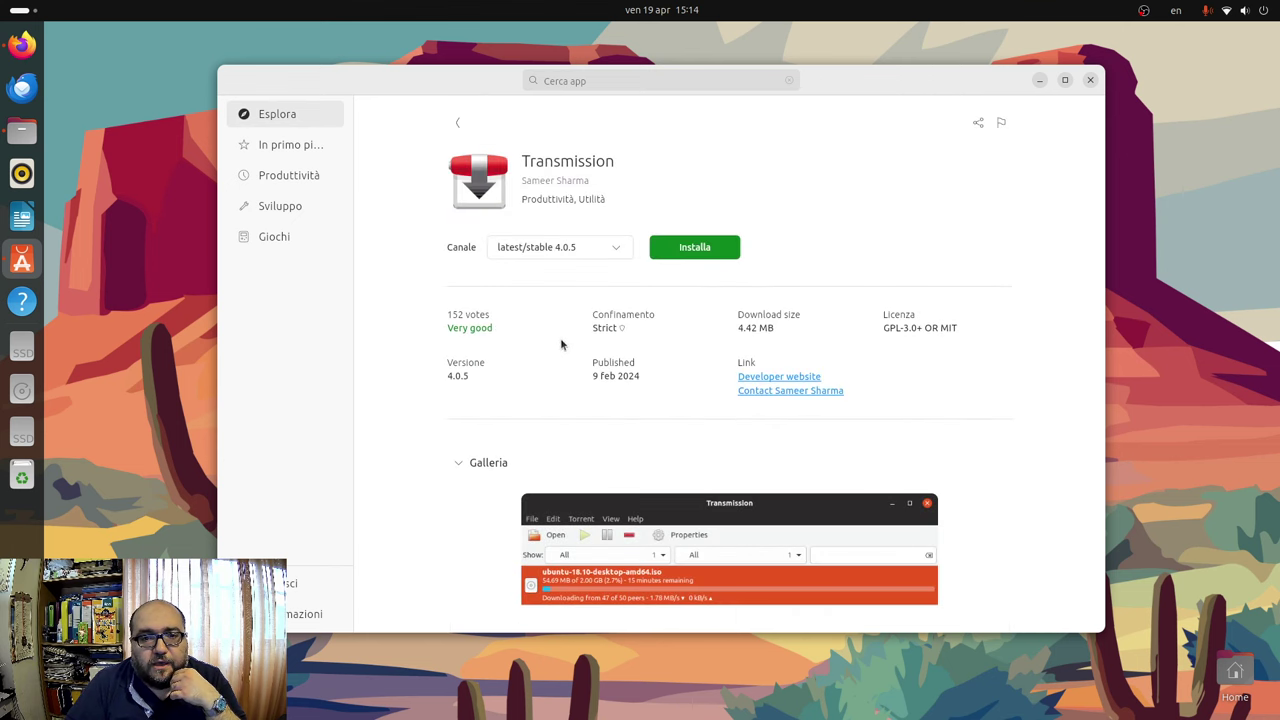
pyautogui.click(579, 250)
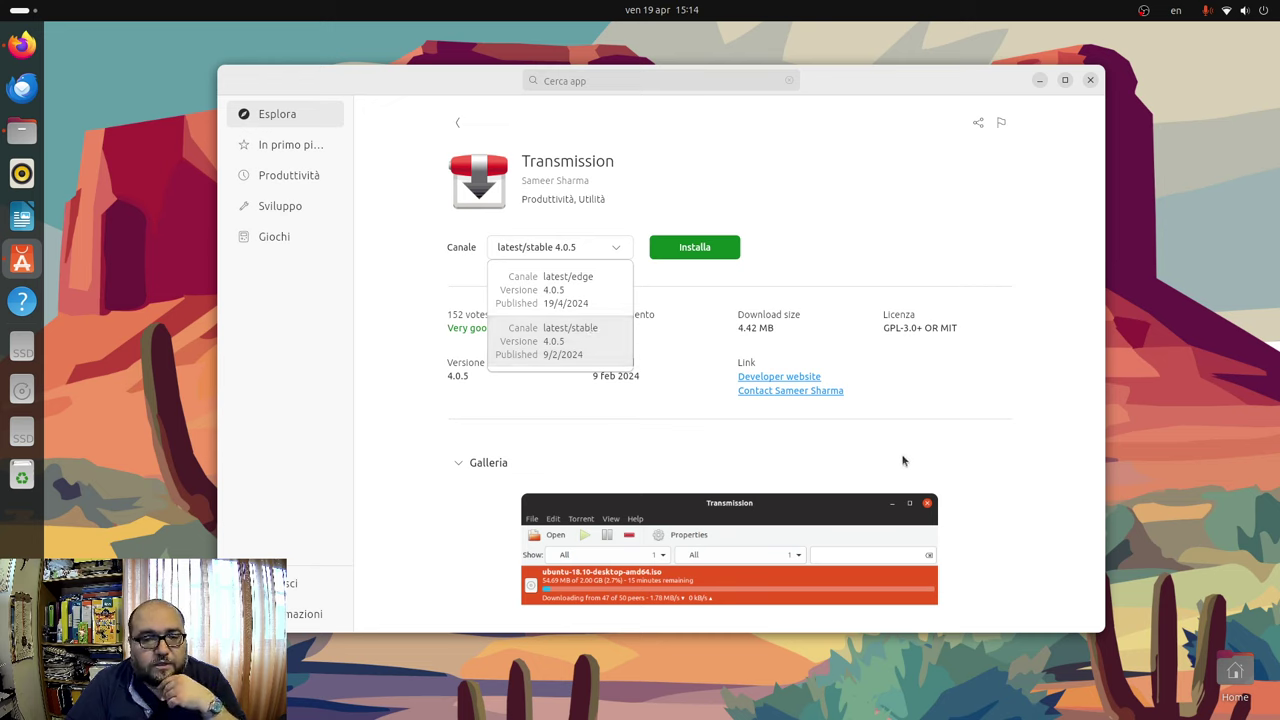
pyautogui.click(560, 252)
pyautogui.click(562, 259)
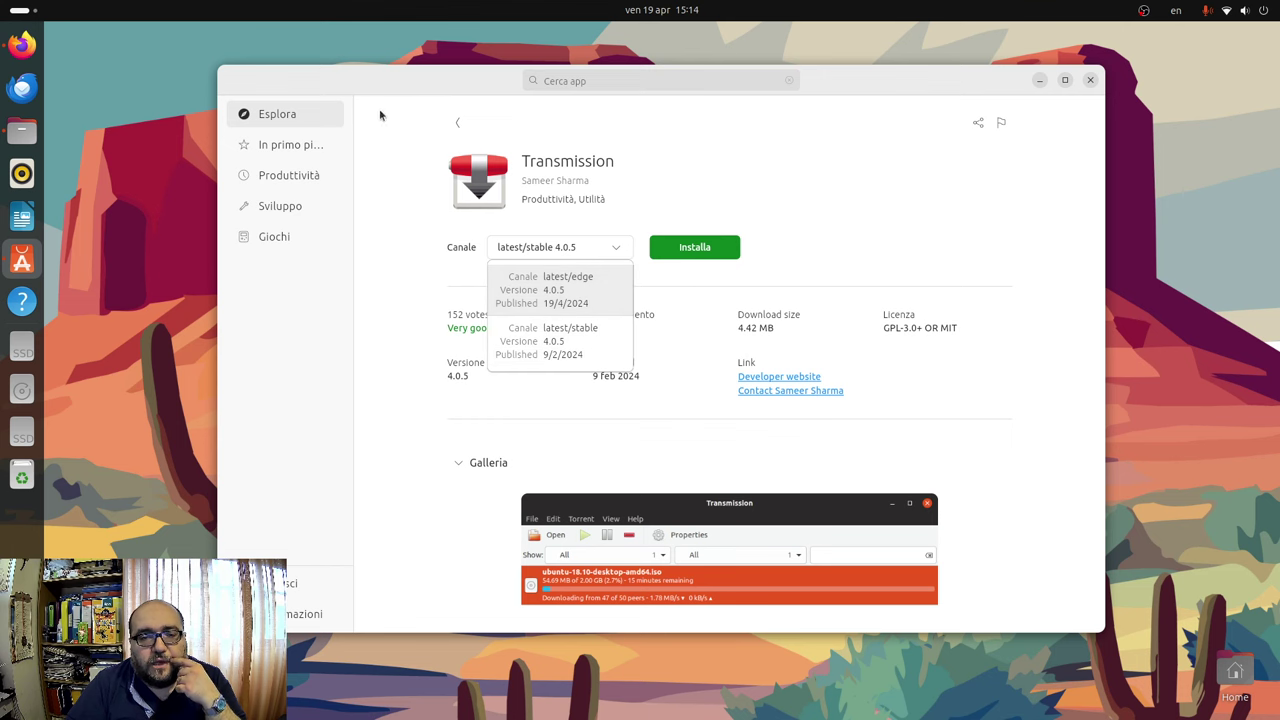
pyautogui.click(457, 122)
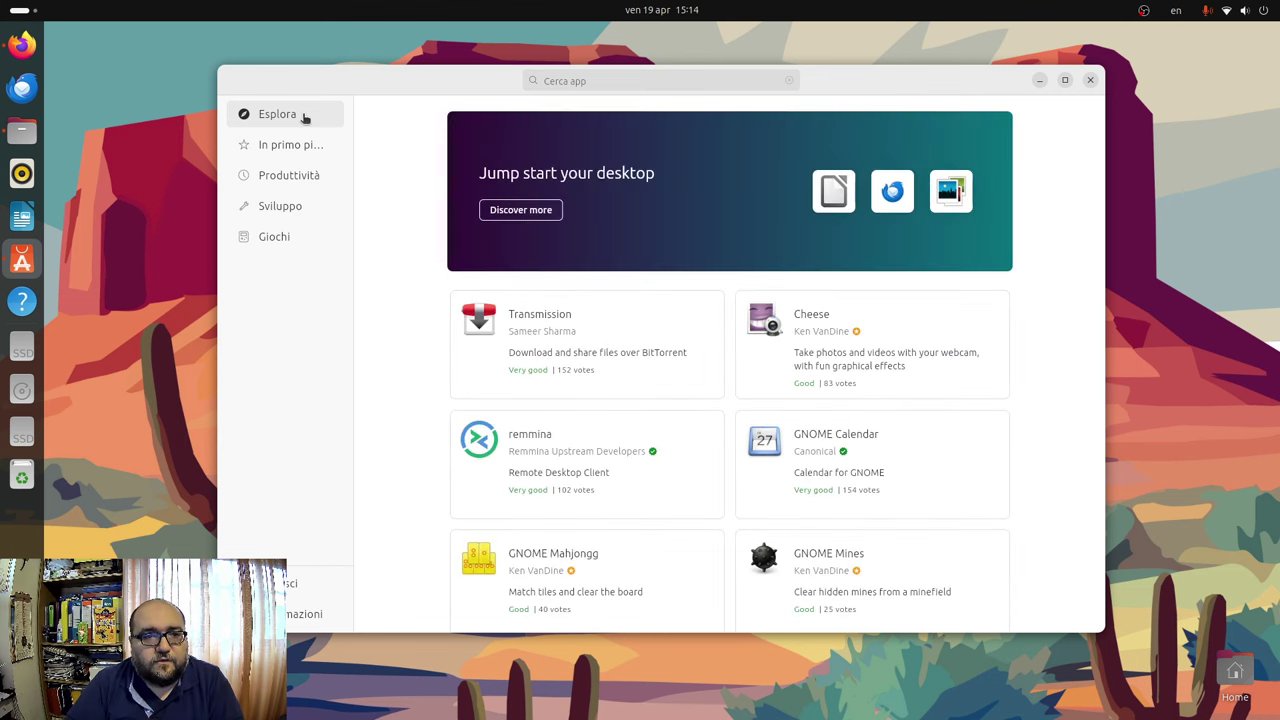
# Search App Center for "gimp" and open the snap page of GNU Image Manipulation Program.
pyautogui.click(596, 82)
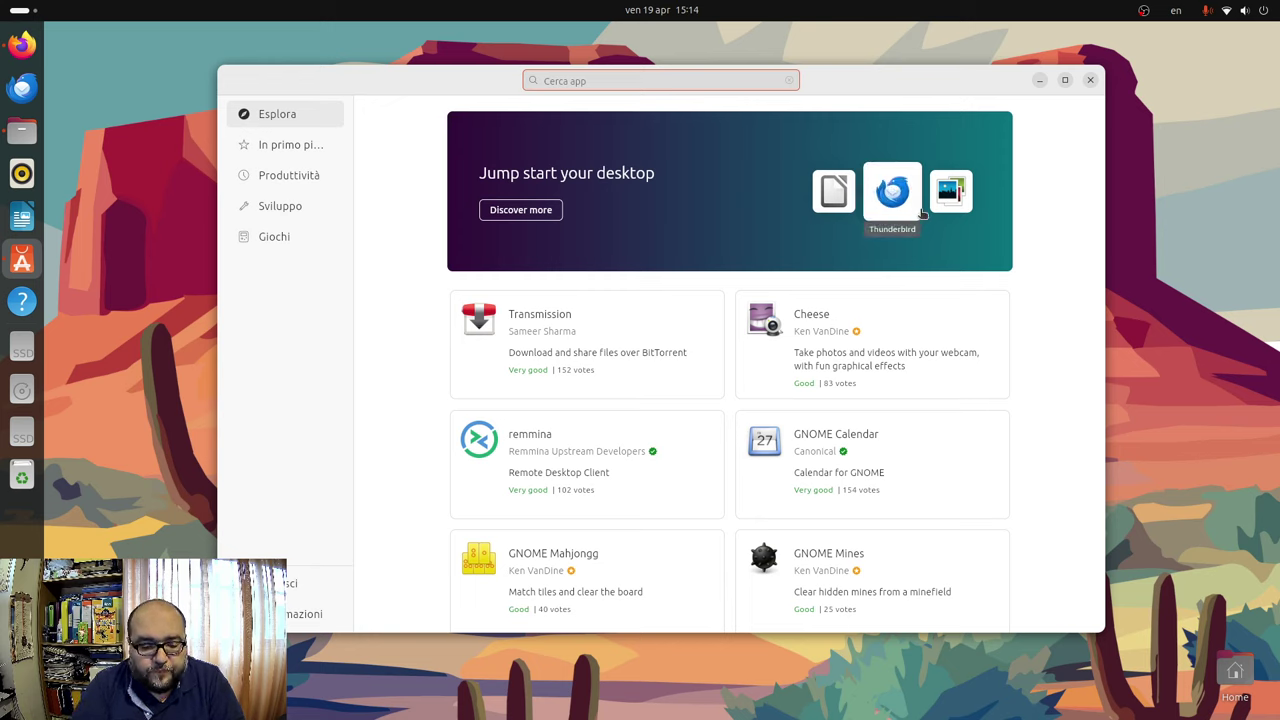
pyautogui.write('c')
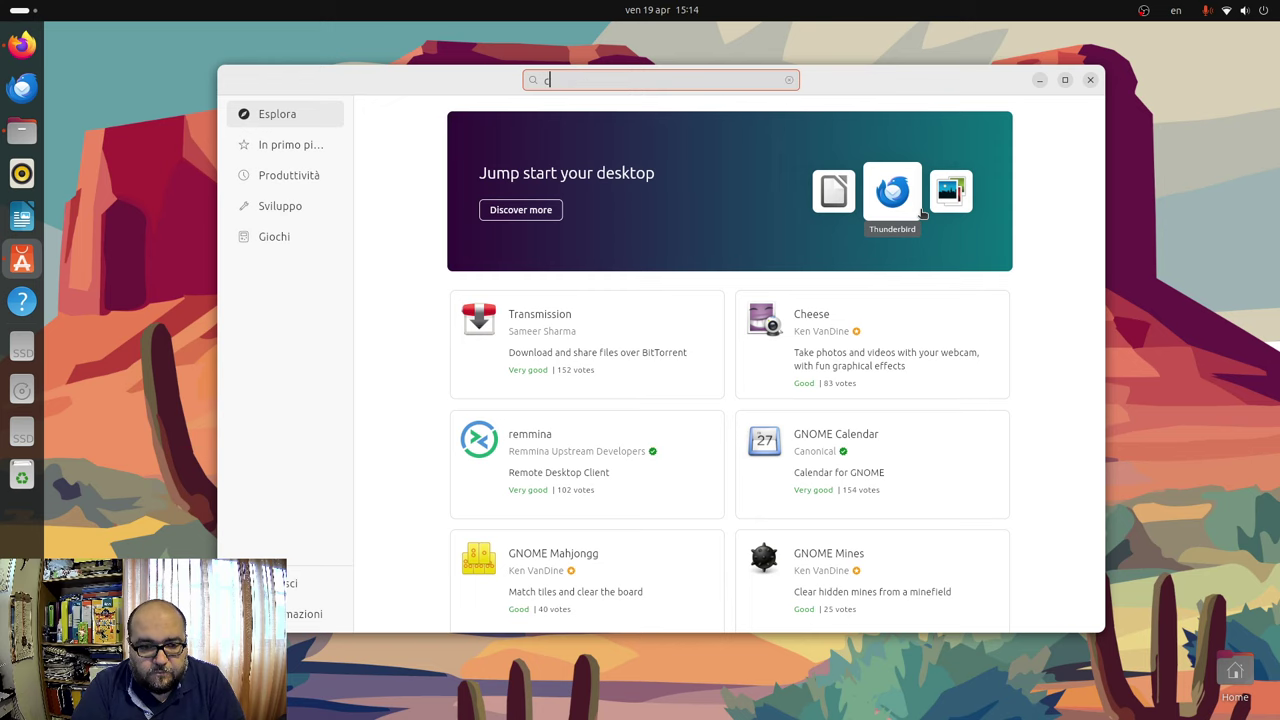
pyautogui.press('BackSpace')
pyautogui.write('gimp')
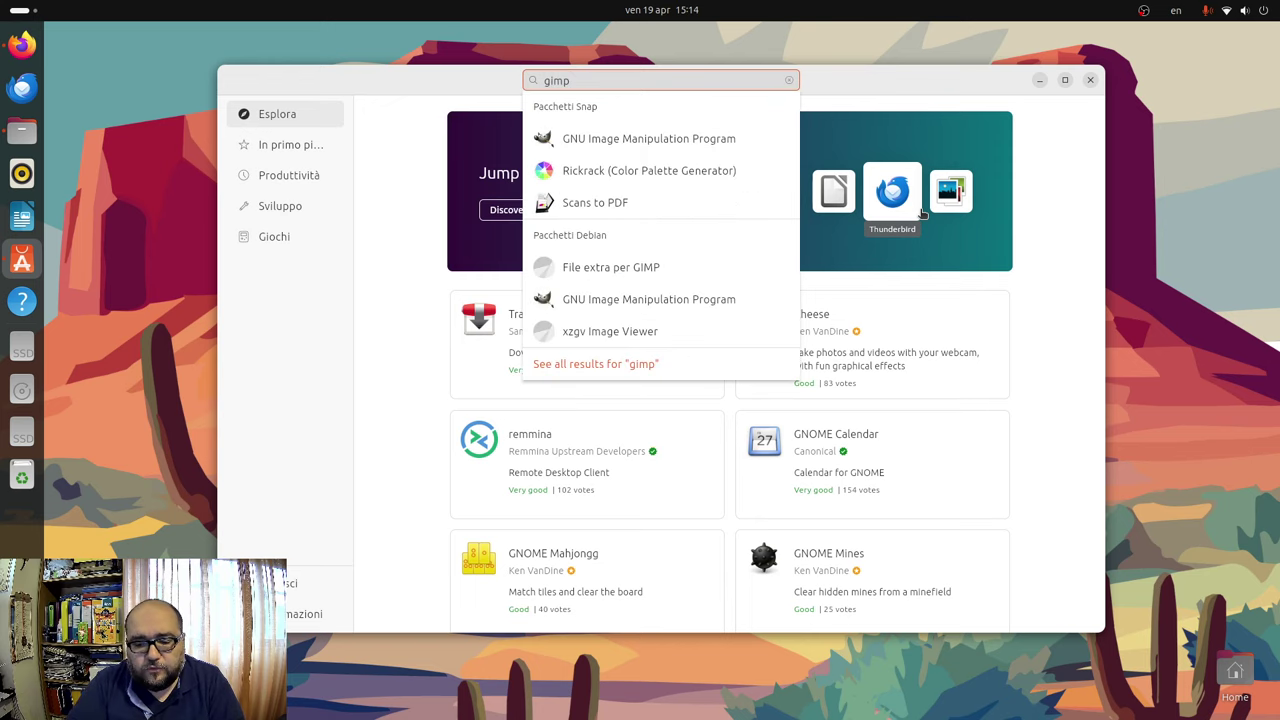
pyautogui.press('Return')
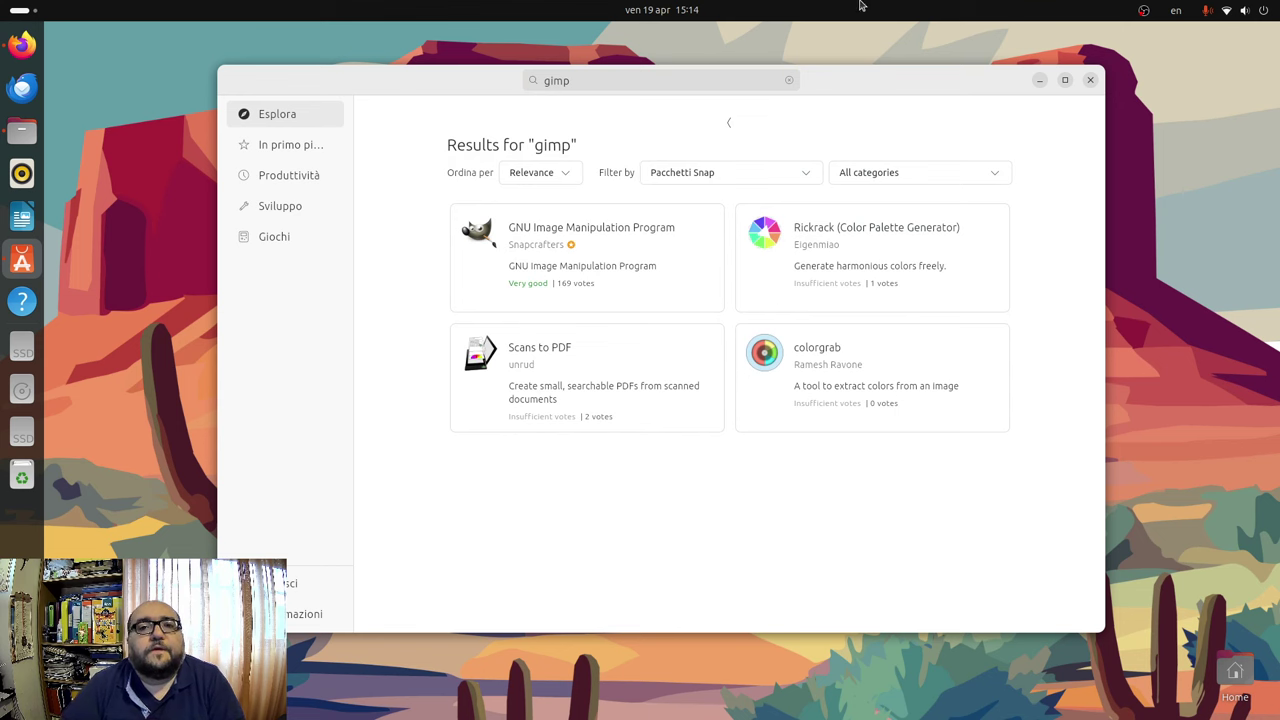
pyautogui.click(658, 245)
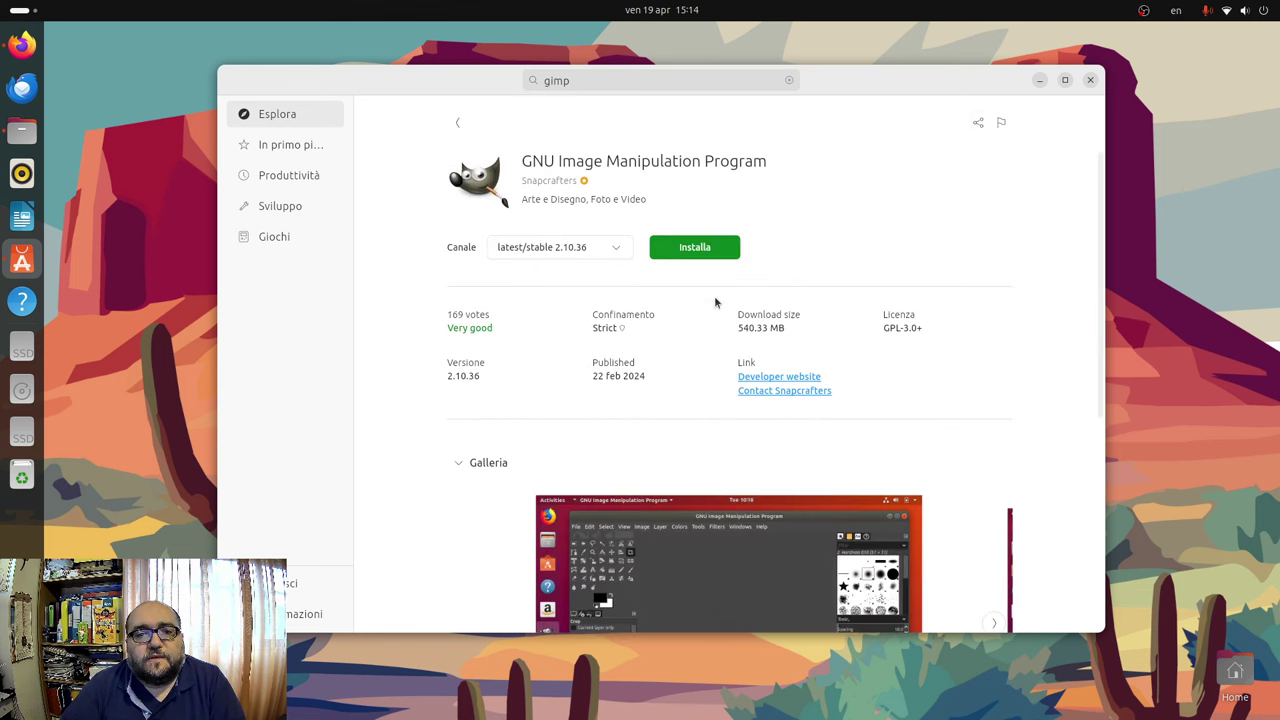
# Examine the release channels offered for GNU Image Manipulation Program, from latest/candidate through preview/stable.
pyautogui.click(591, 250)
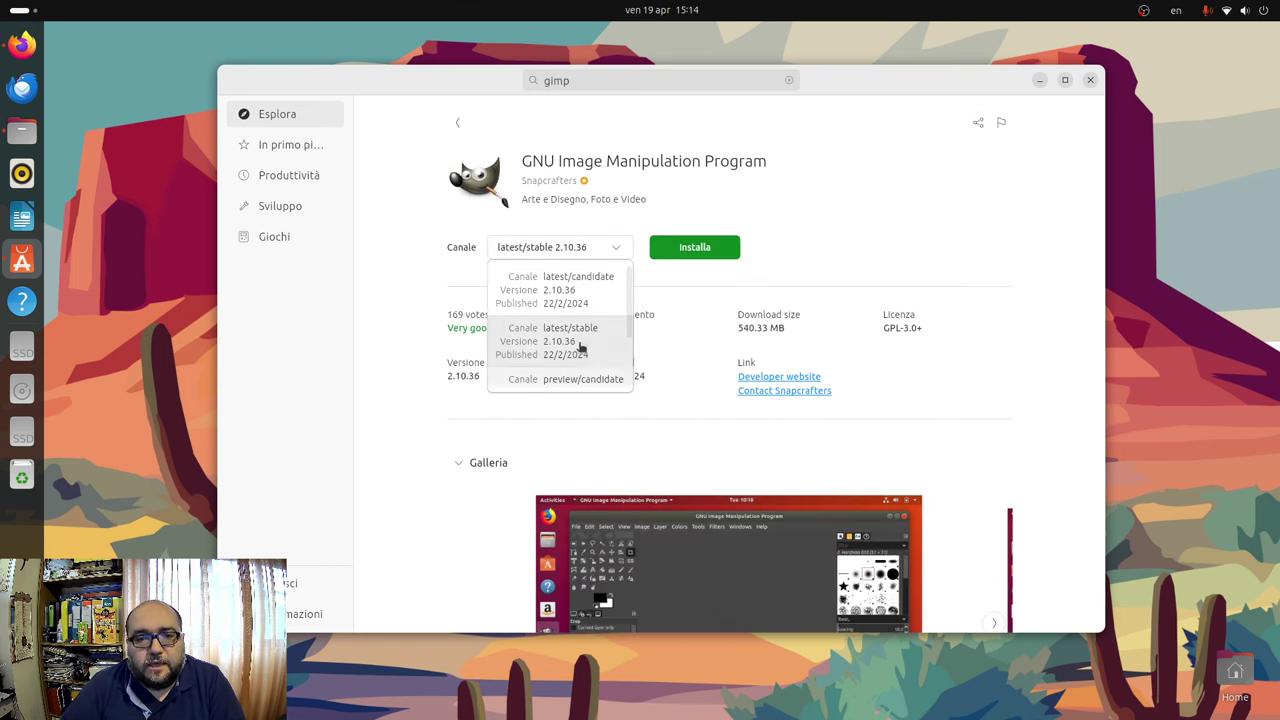
pyautogui.scroll(-1, 589, 325)
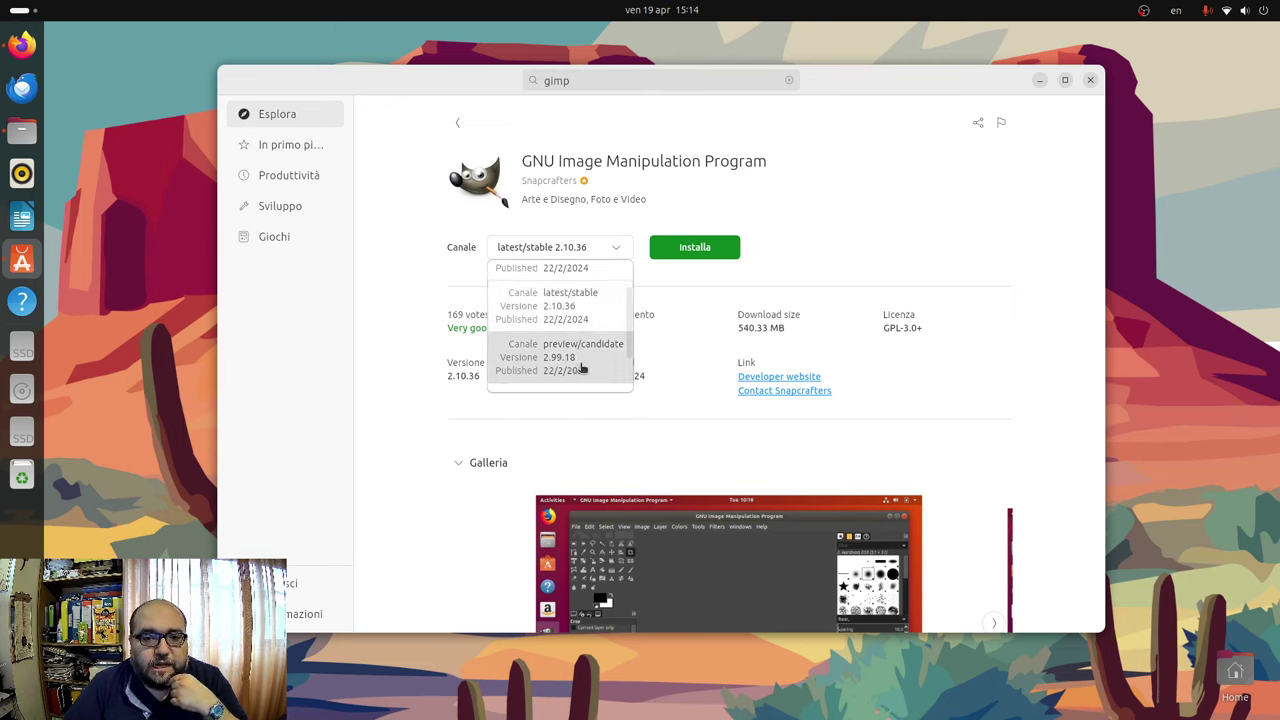
pyautogui.scroll(1, 590, 355)
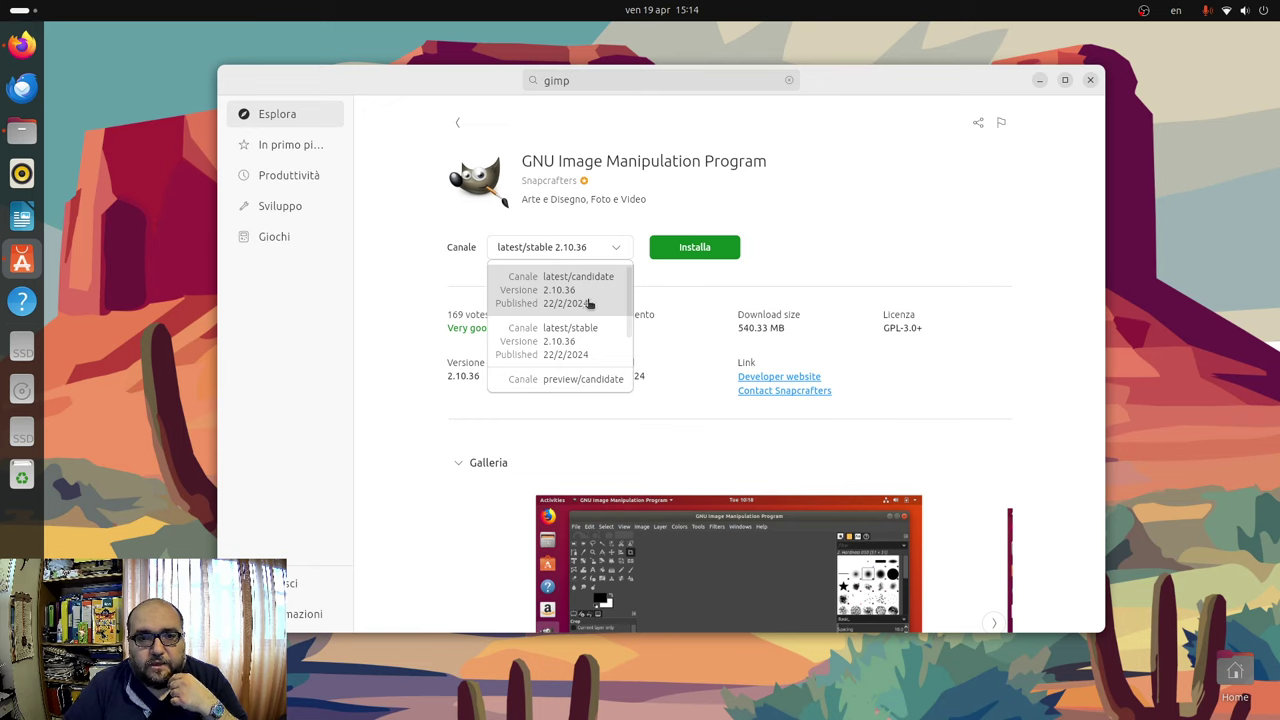
pyautogui.scroll(-2, 600, 340)
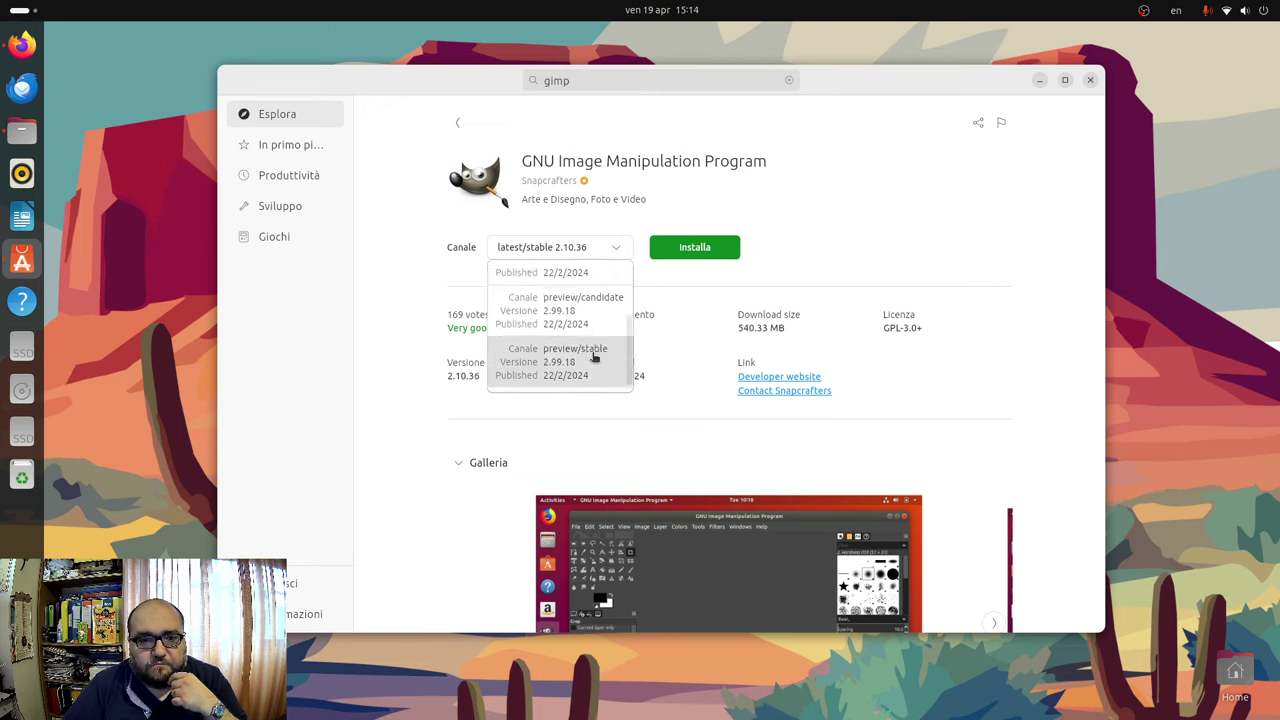
pyautogui.scroll(-1, 600, 355)
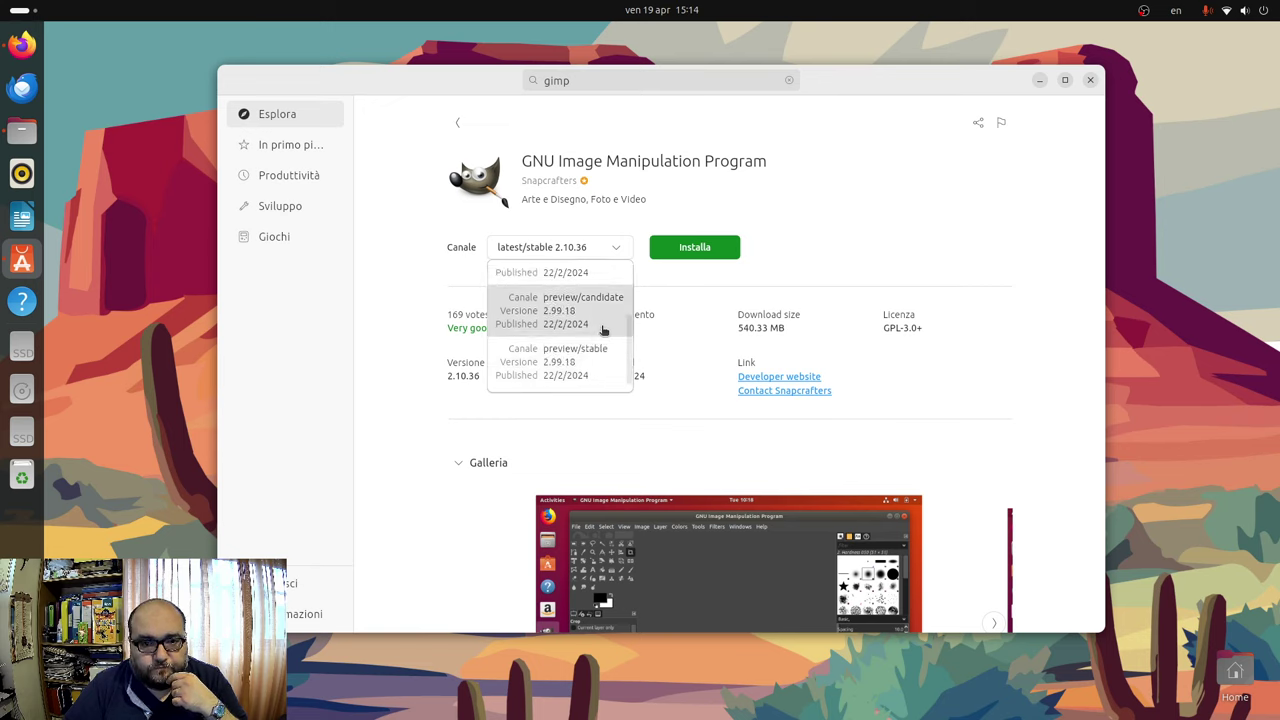
pyautogui.scroll(2, 600, 320)
pyautogui.click(600, 315)
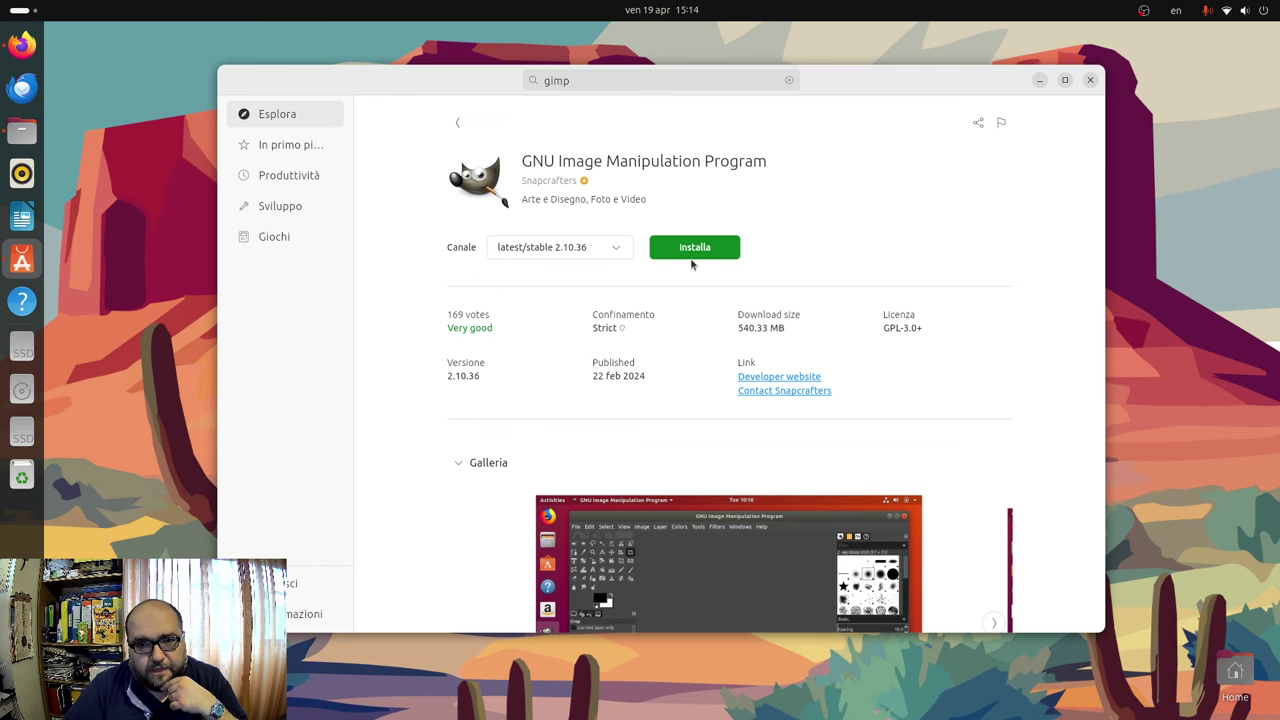
# Install GNU Image Manipulation Program from the latest/stable 2.10.36 channel, authenticating with the account password, and minimize App Center.
pyautogui.click(692, 255)
pyautogui.write('***')
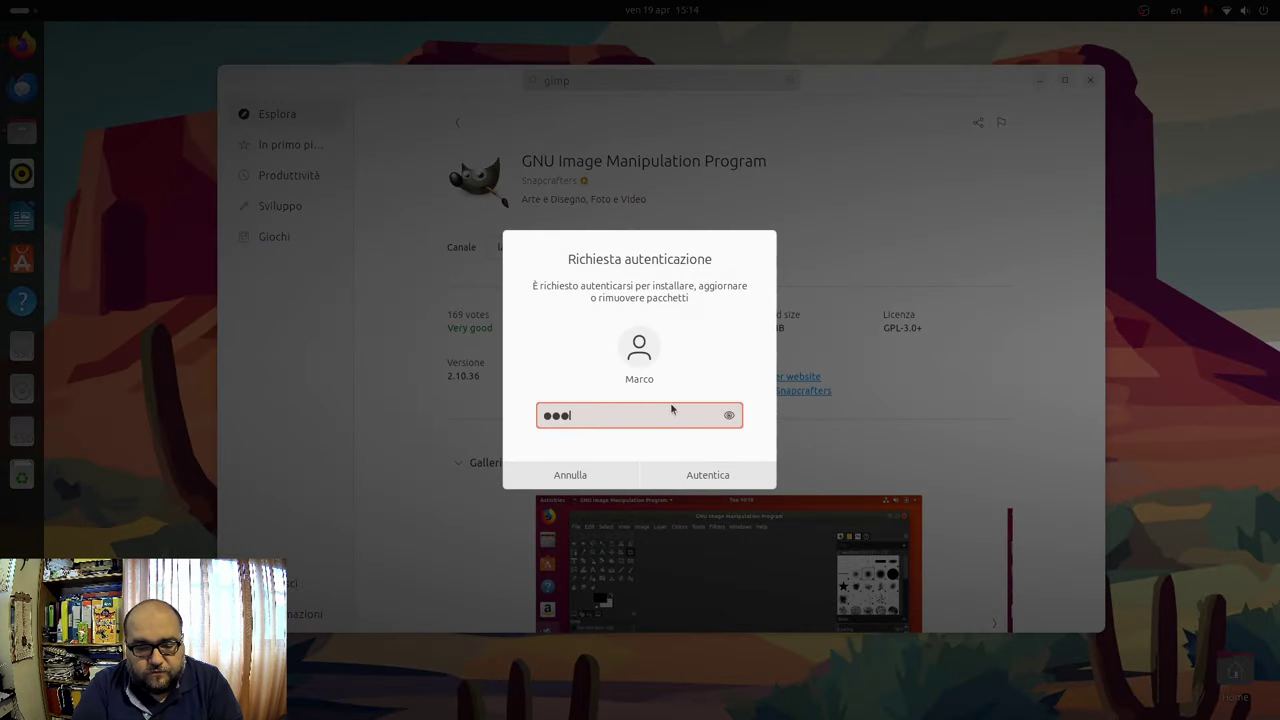
pyautogui.write('*****')
pyautogui.press('Return')
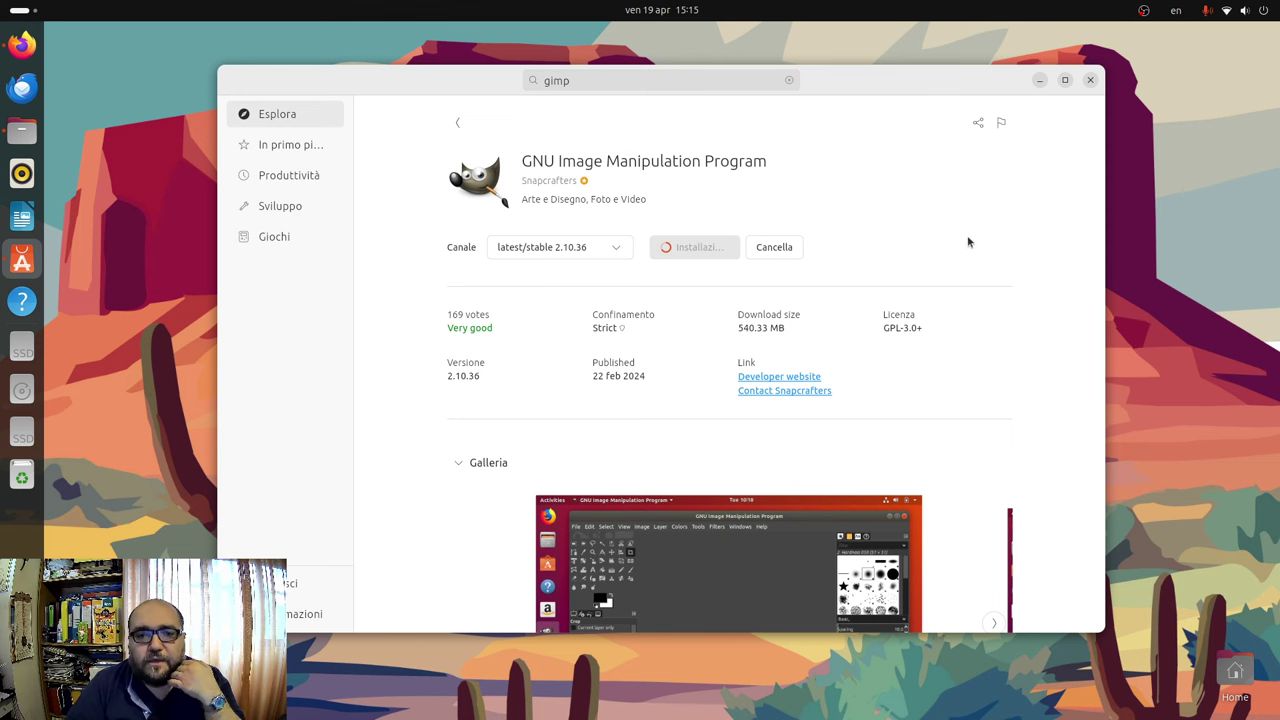
pyautogui.click(1040, 80)
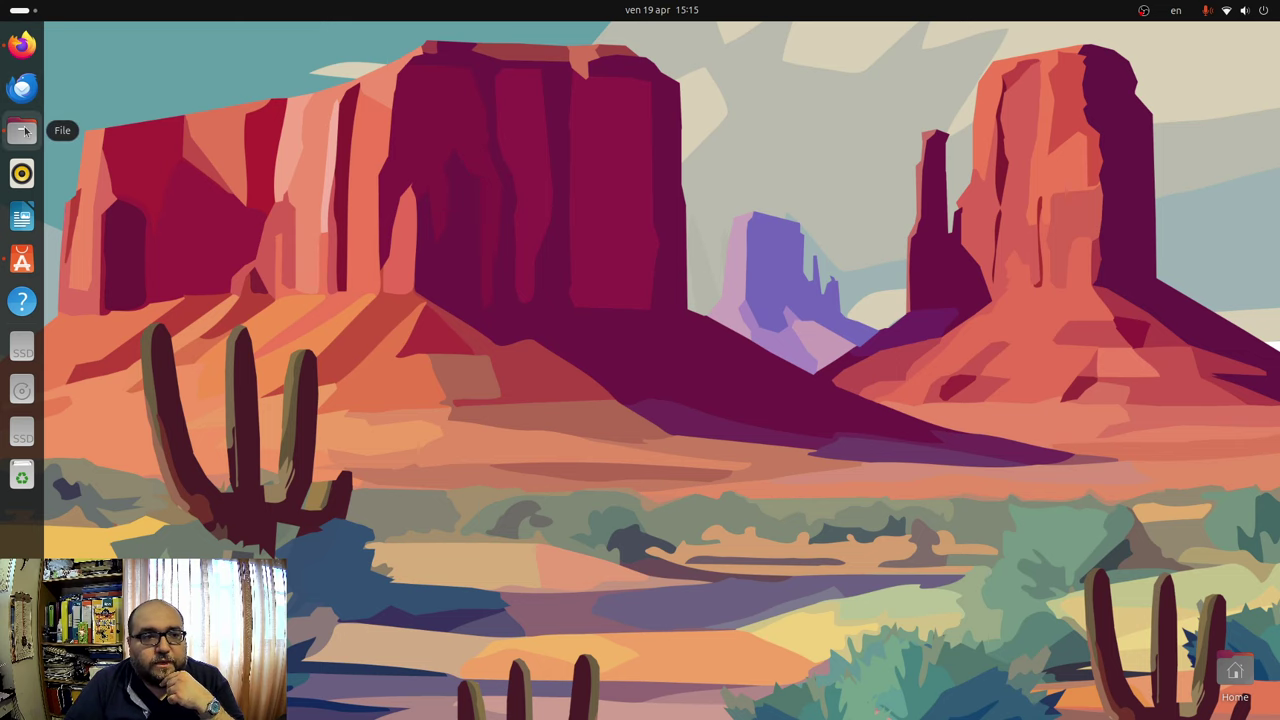
# Open the system settings from the application overview and go to the Ubuntu Desktop page.
pyautogui.click(22, 700)
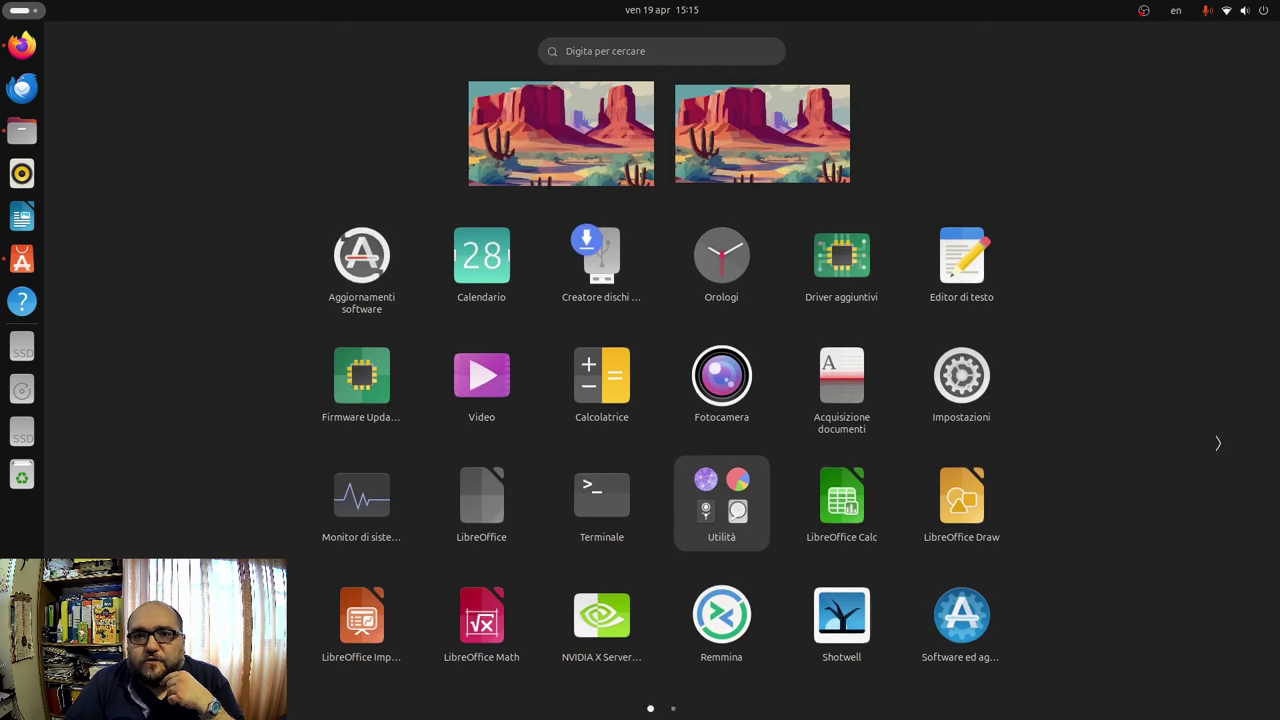
pyautogui.click(961, 378)
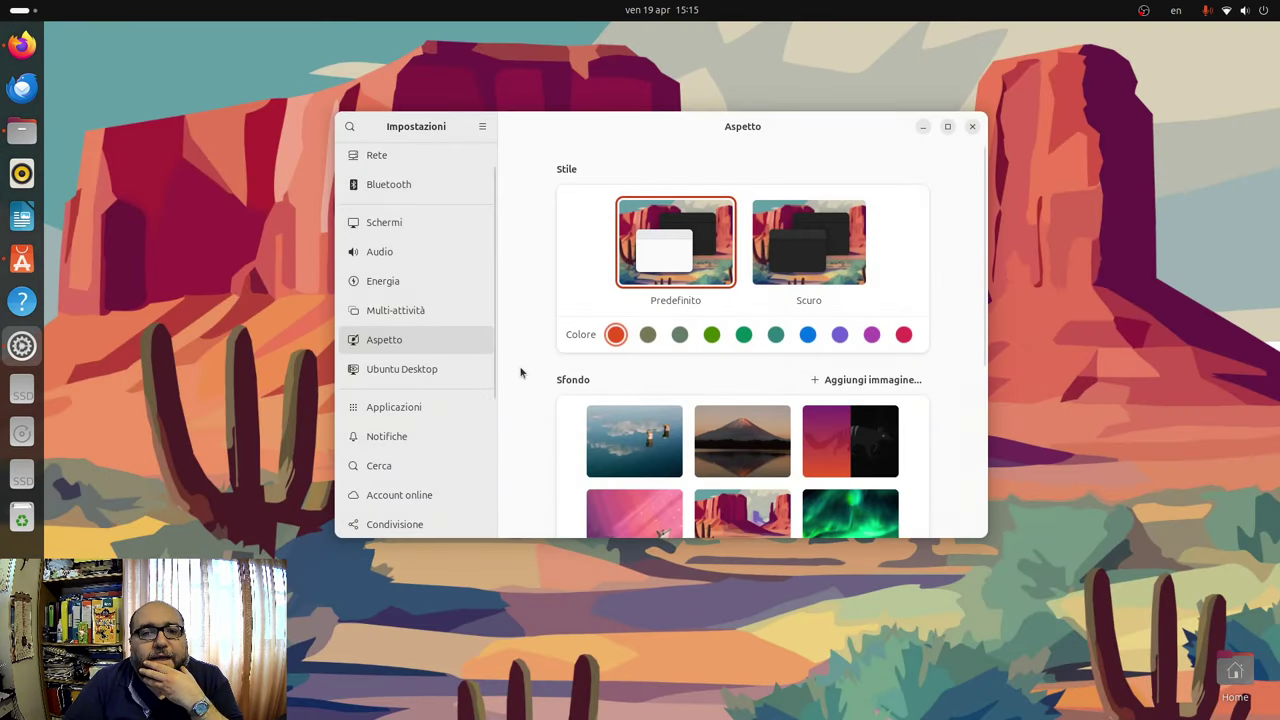
pyautogui.scroll(1, 469, 321)
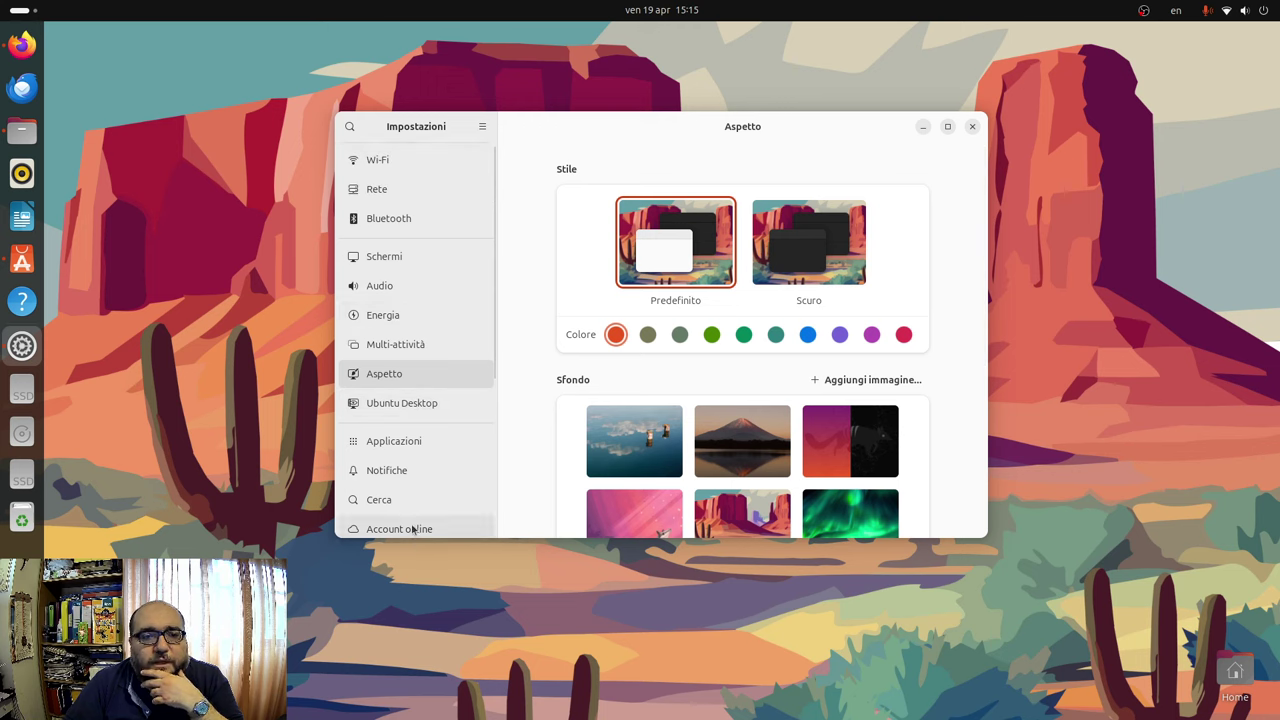
pyautogui.click(398, 416)
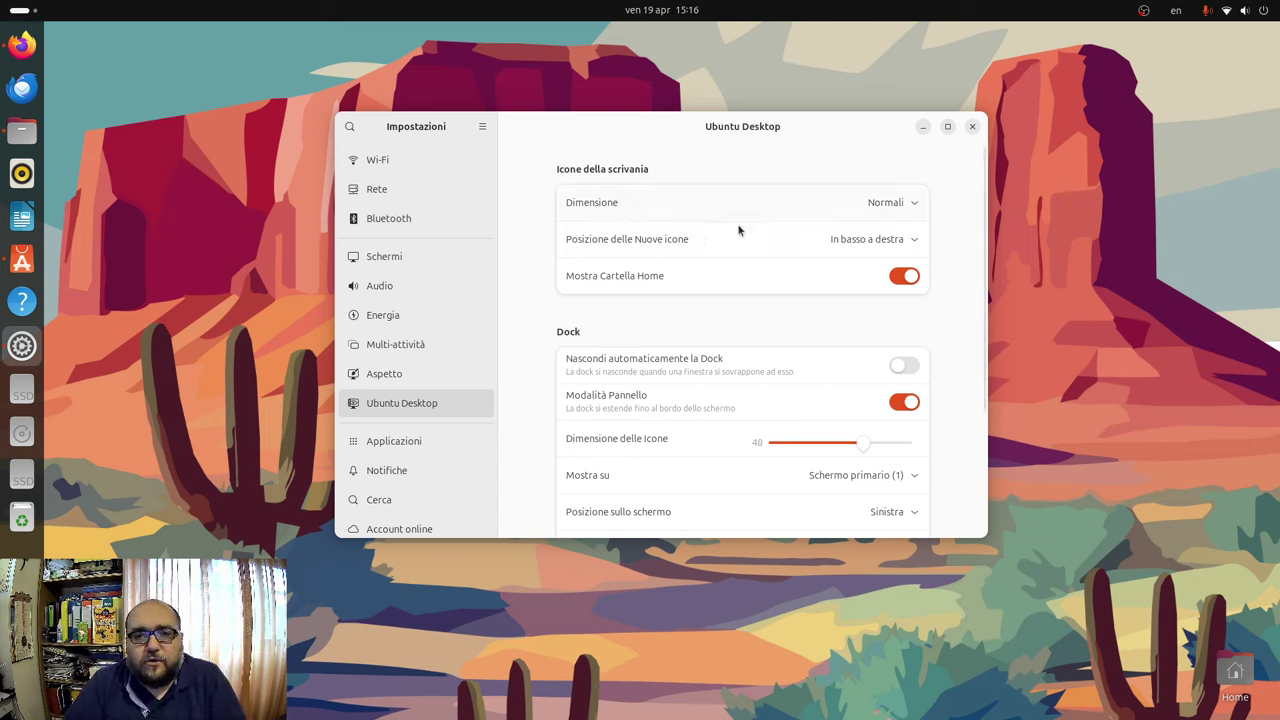
# Switch Mostra Cartella Home off and back on, and try desktop icon sizes Piccole and Grandi before returning to Normali.
pyautogui.click(912, 276)
pyautogui.click(912, 276)
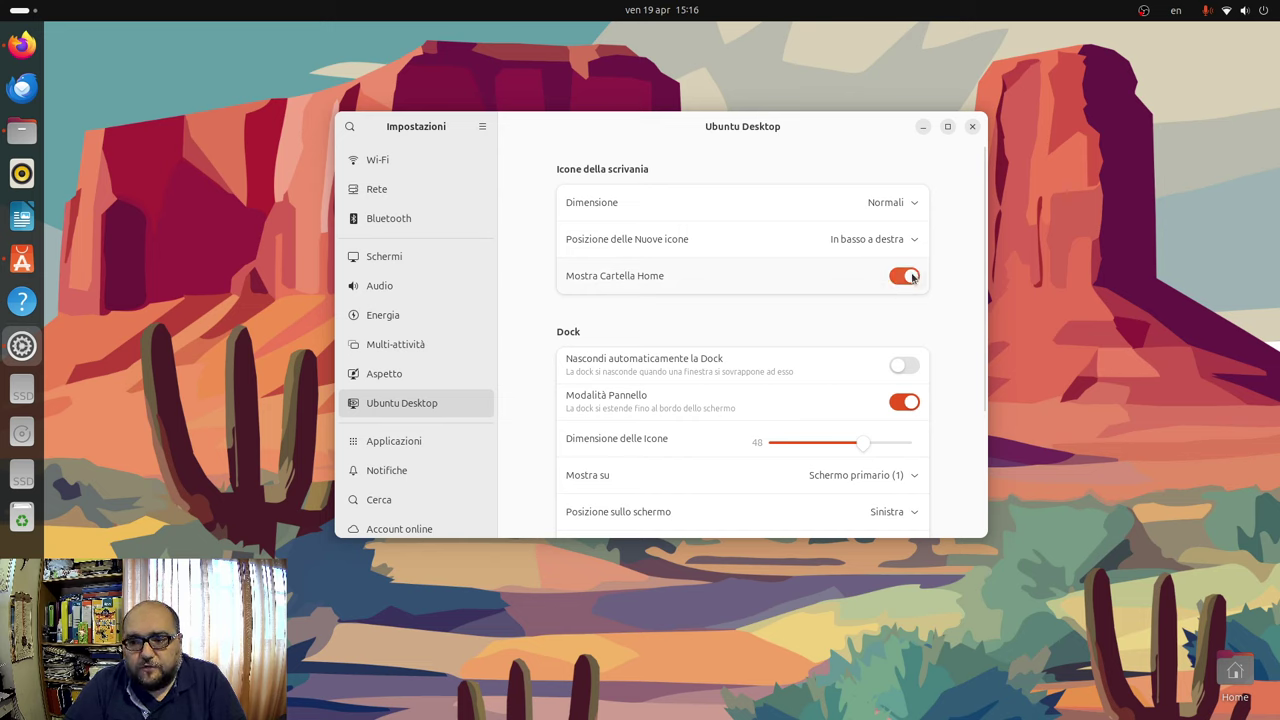
pyautogui.click(888, 203)
pyautogui.click(904, 232)
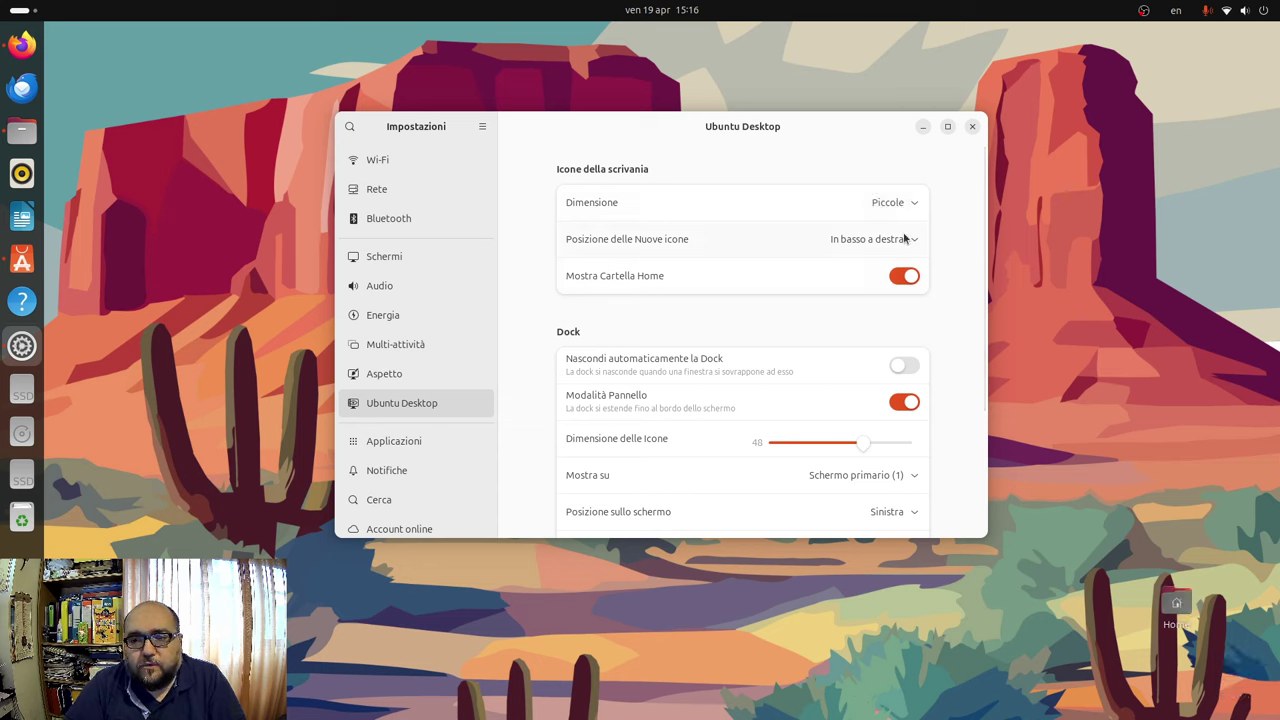
pyautogui.click(908, 212)
pyautogui.click(916, 282)
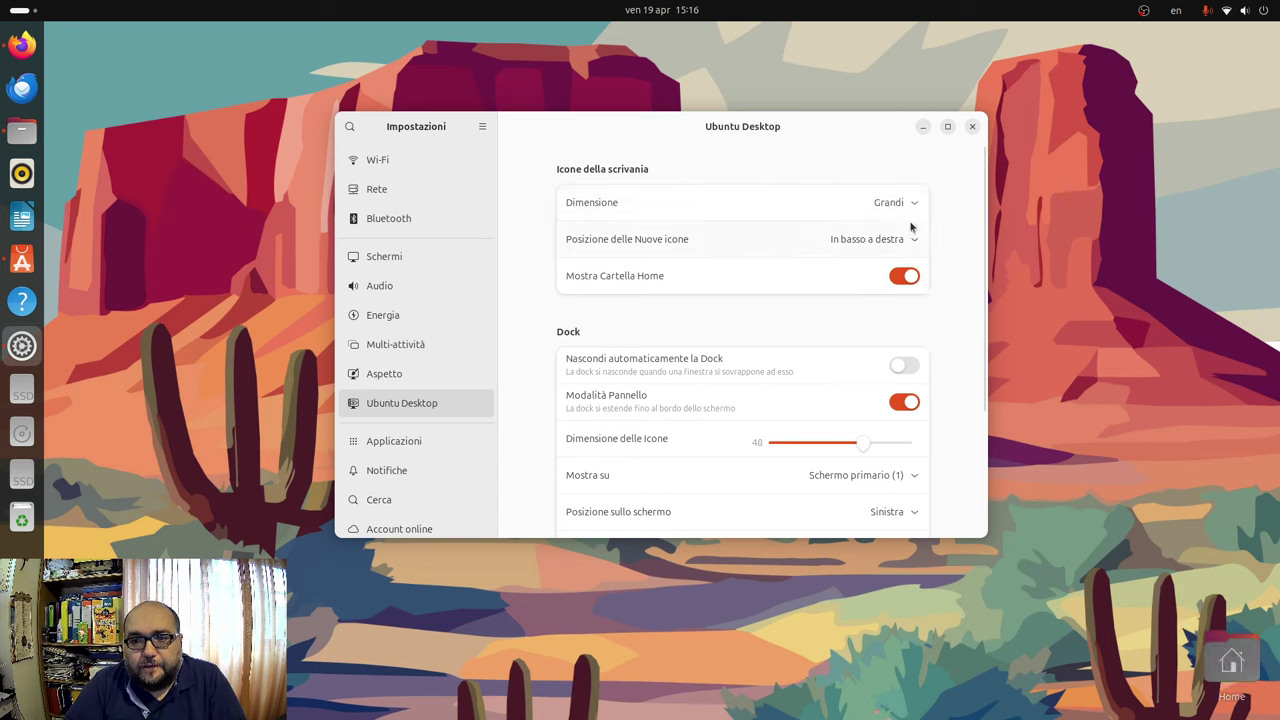
pyautogui.click(912, 212)
pyautogui.click(916, 258)
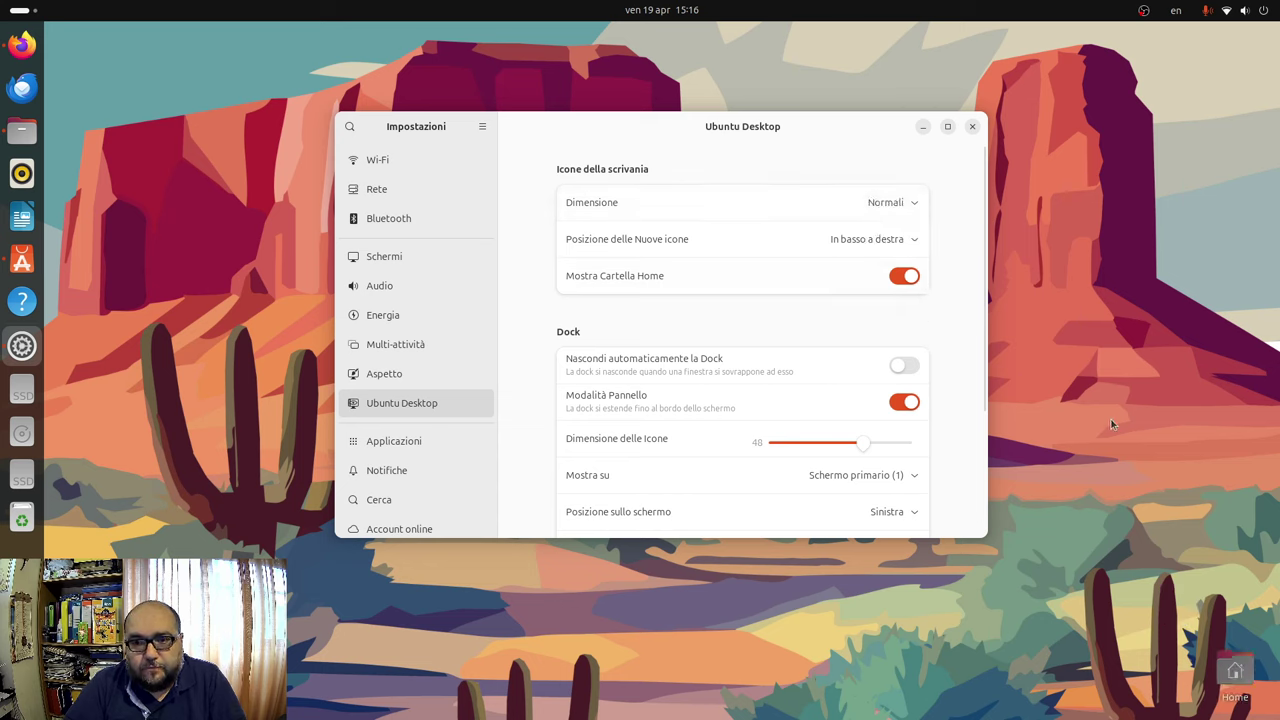
# Try the second Piccole entry and Grandi as desktop icon size, and set it back to Normali.
pyautogui.click(925, 212)
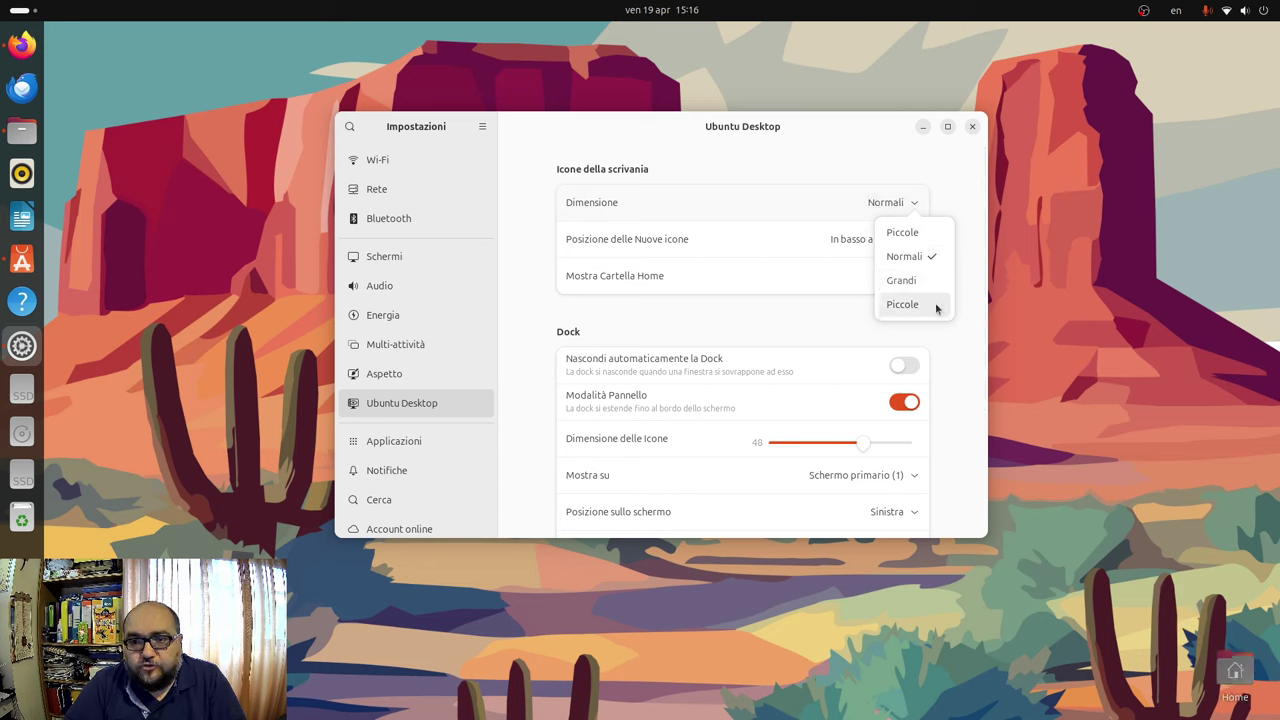
pyautogui.click(936, 307)
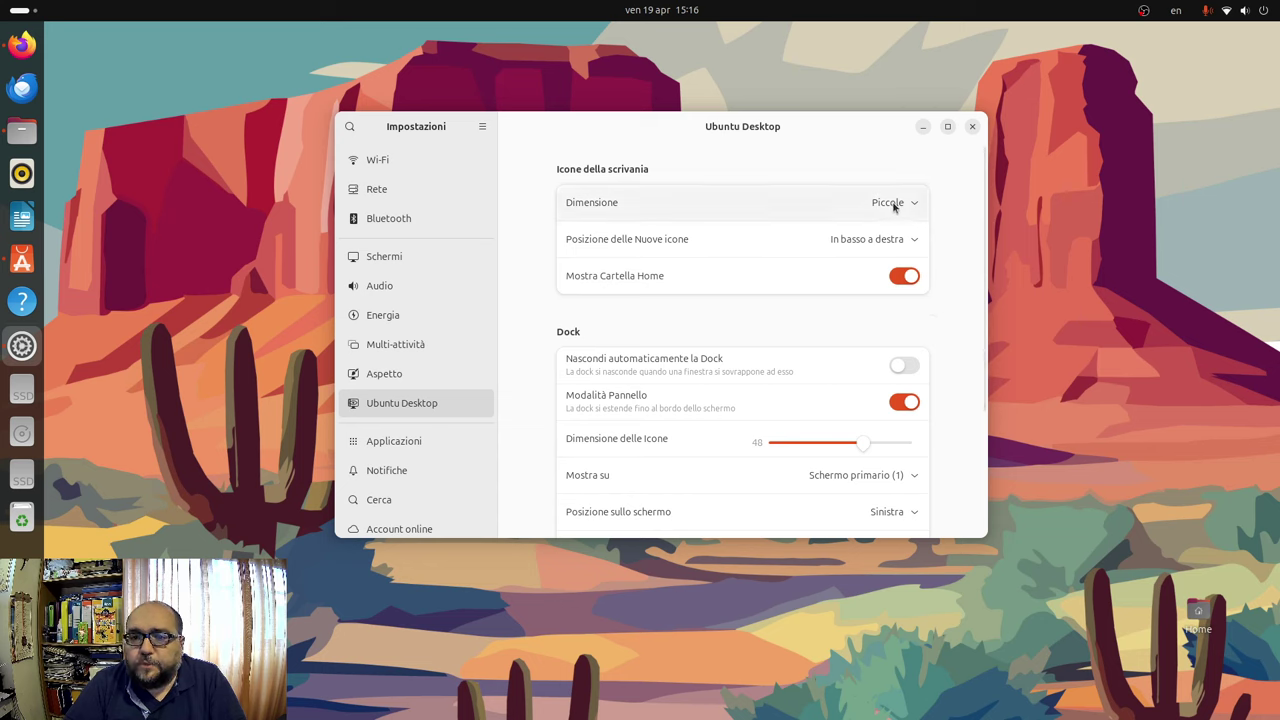
pyautogui.click(893, 206)
pyautogui.click(929, 283)
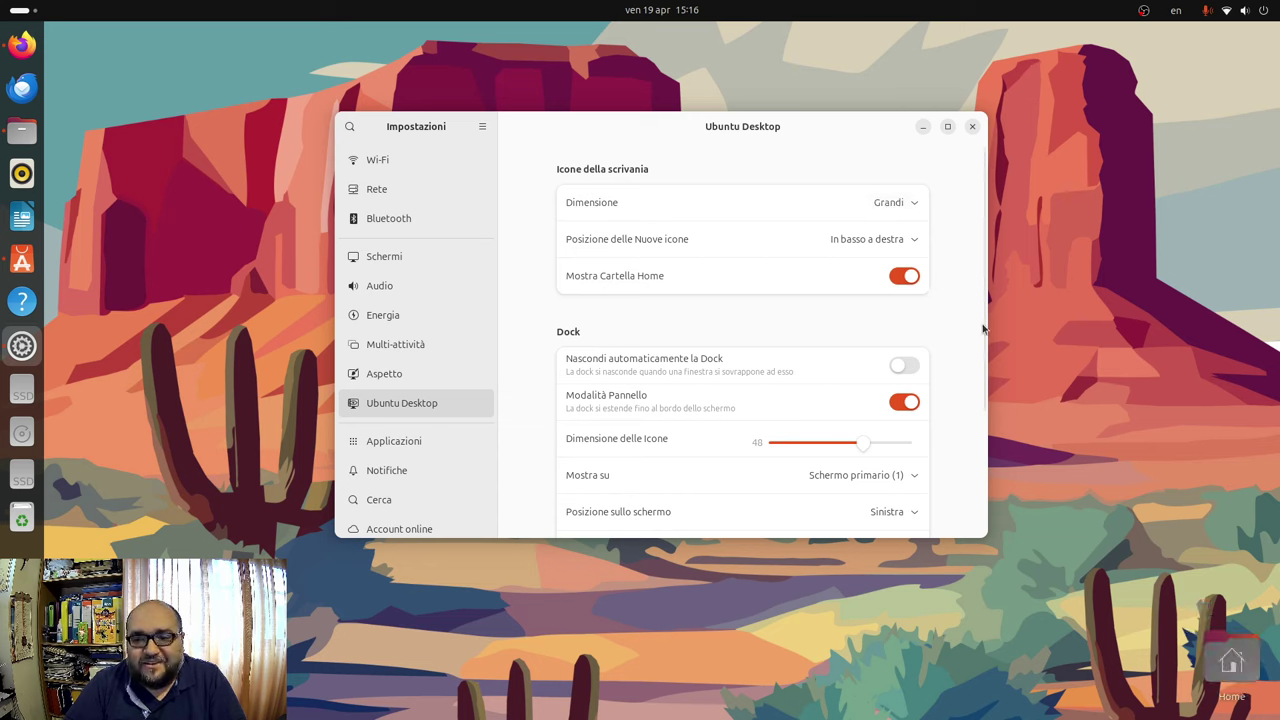
pyautogui.click(885, 203)
pyautogui.click(925, 258)
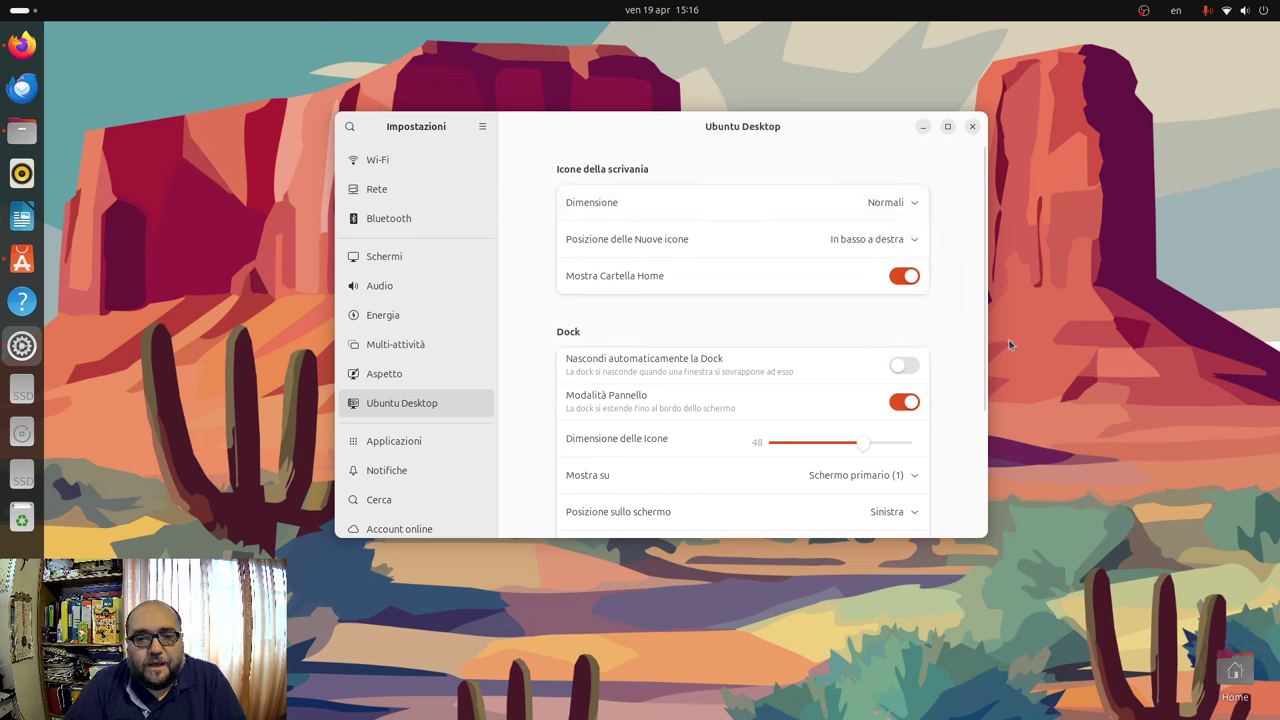
# Maximize the Settings window, restore and reposition it, and maximize it again to show the complete Ubuntu Desktop page.
pyautogui.scroll(-3, 955, 312)
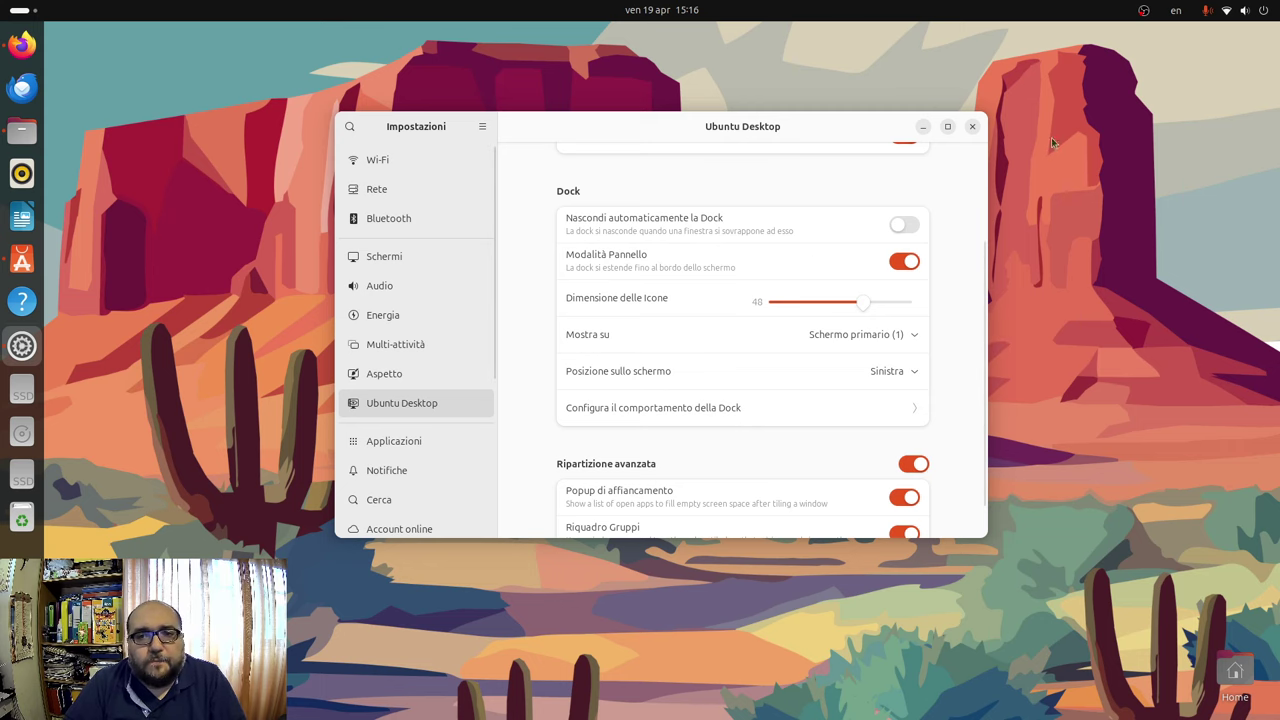
pyautogui.click(947, 126)
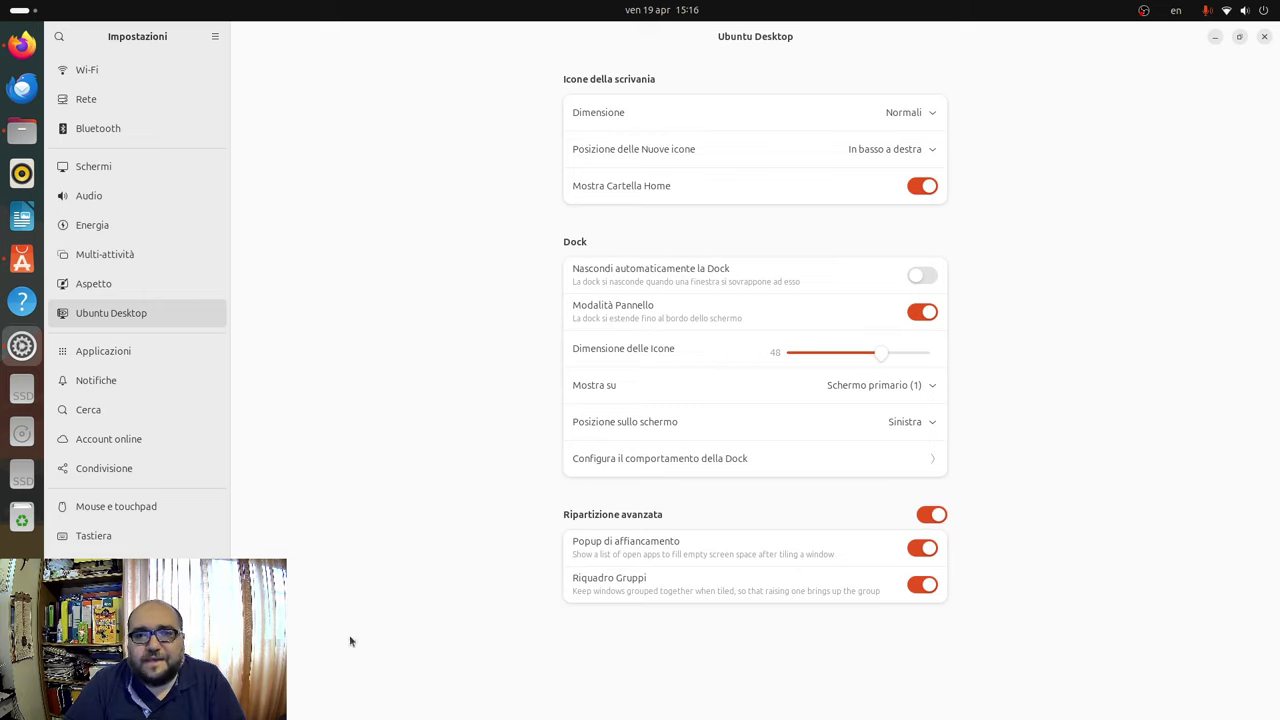
pyautogui.click(1239, 37)
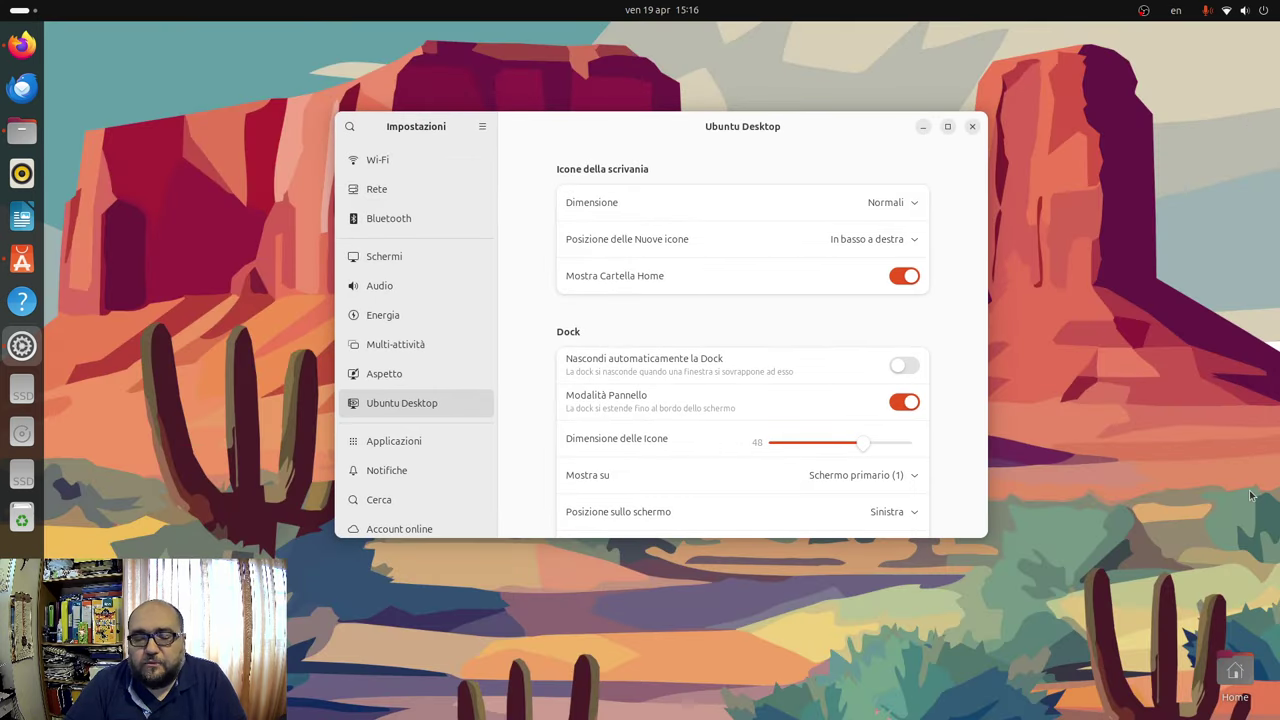
pyautogui.moveTo(782, 131); pyautogui.dragTo(743, 126)
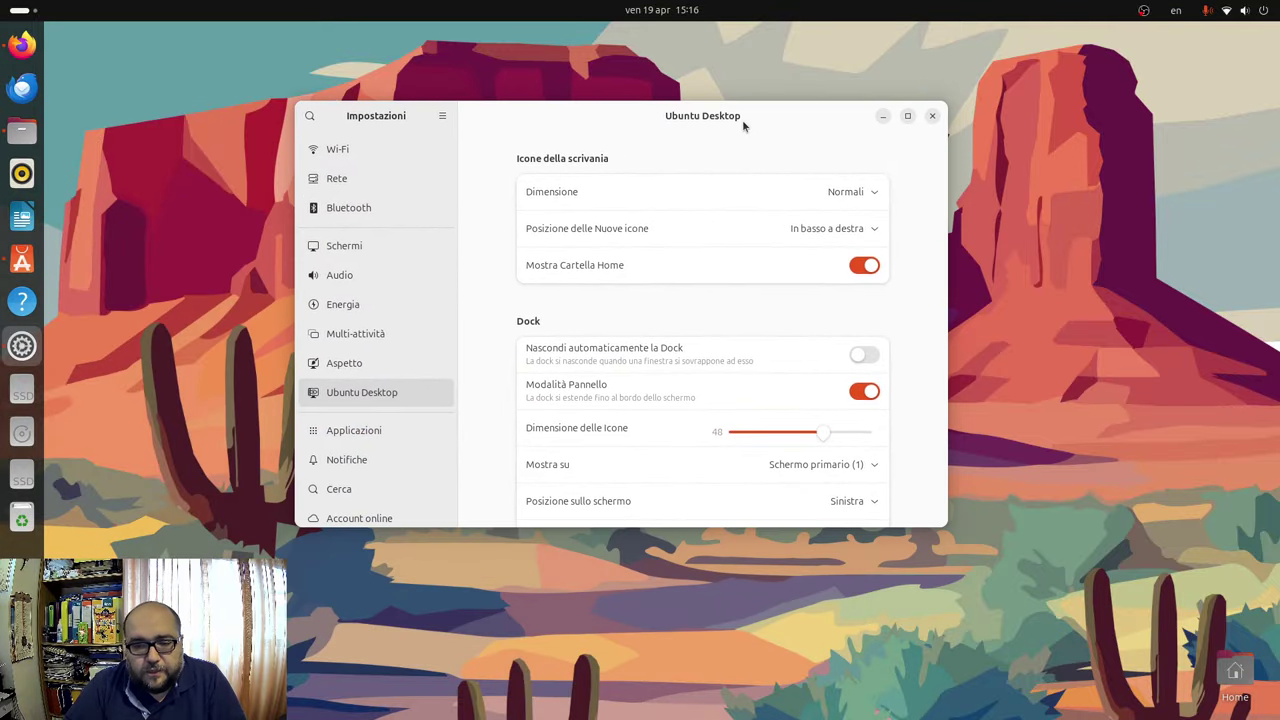
pyautogui.doubleClick(744, 119)
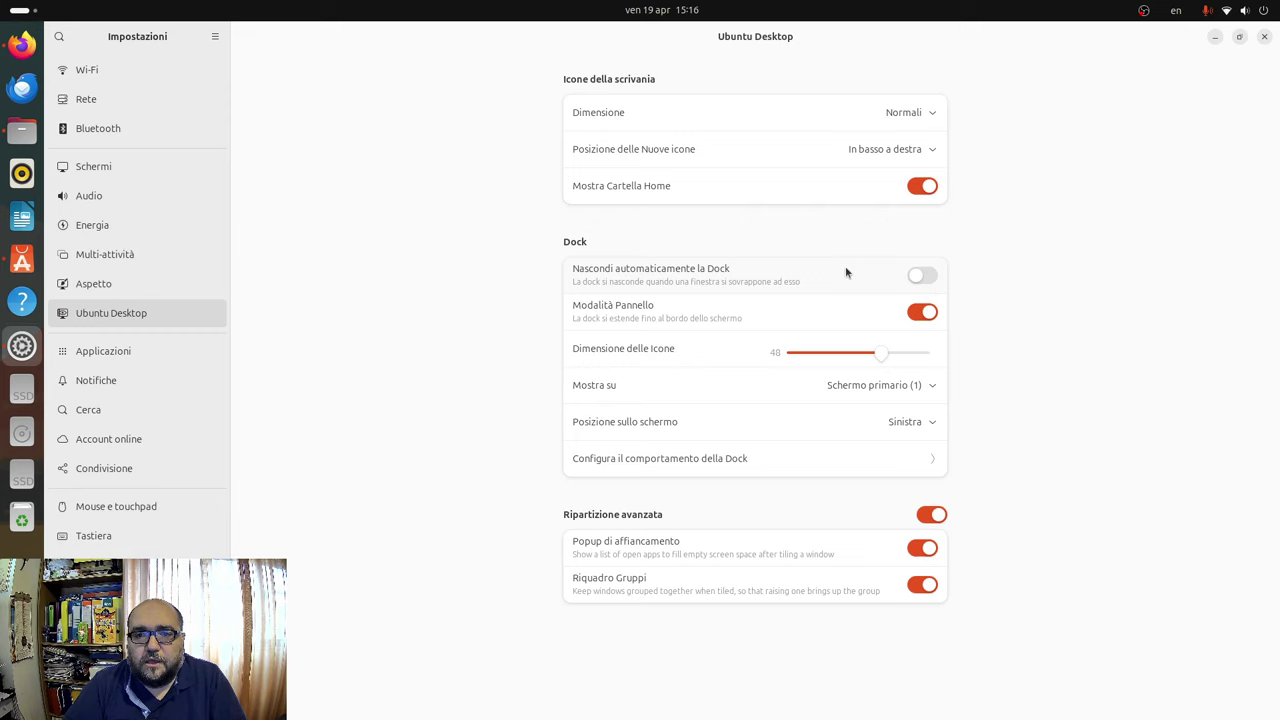
# Enable automatic dock hiding, test it by moving the Settings window over the dock's edge and away, and disable it again.
pyautogui.click(922, 277)
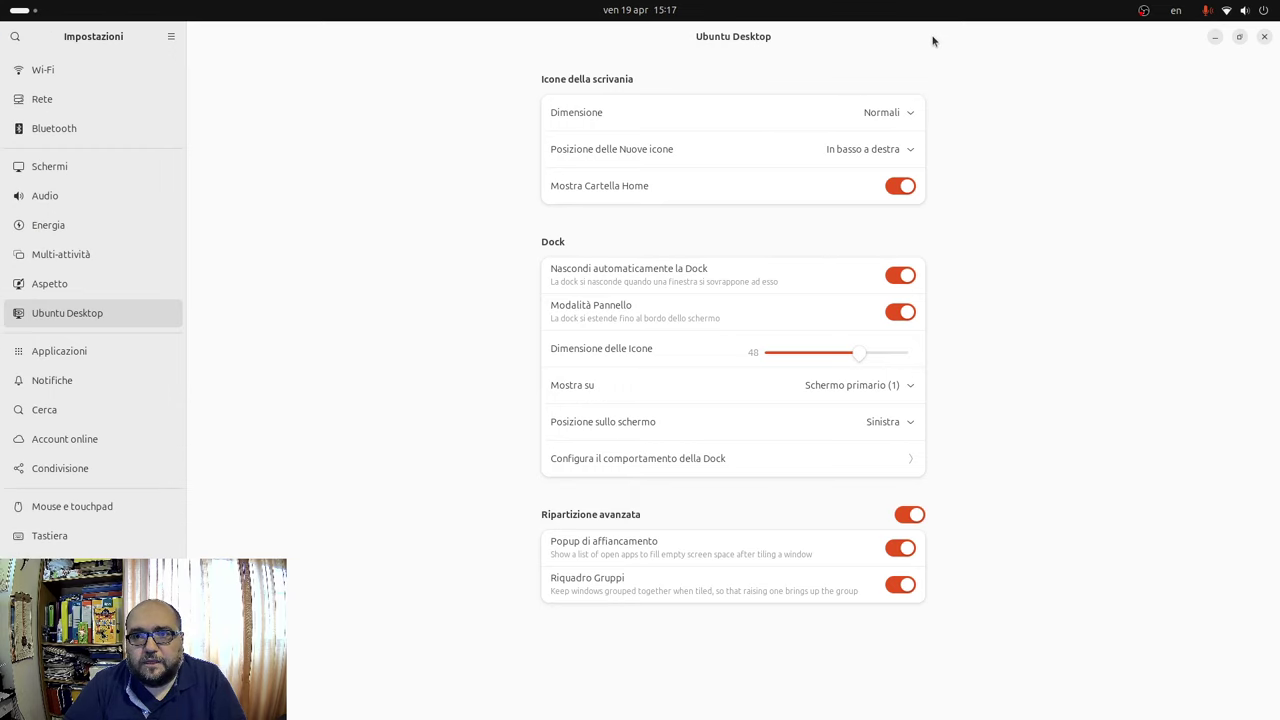
pyautogui.moveTo(935, 42); pyautogui.dragTo(359, 138)
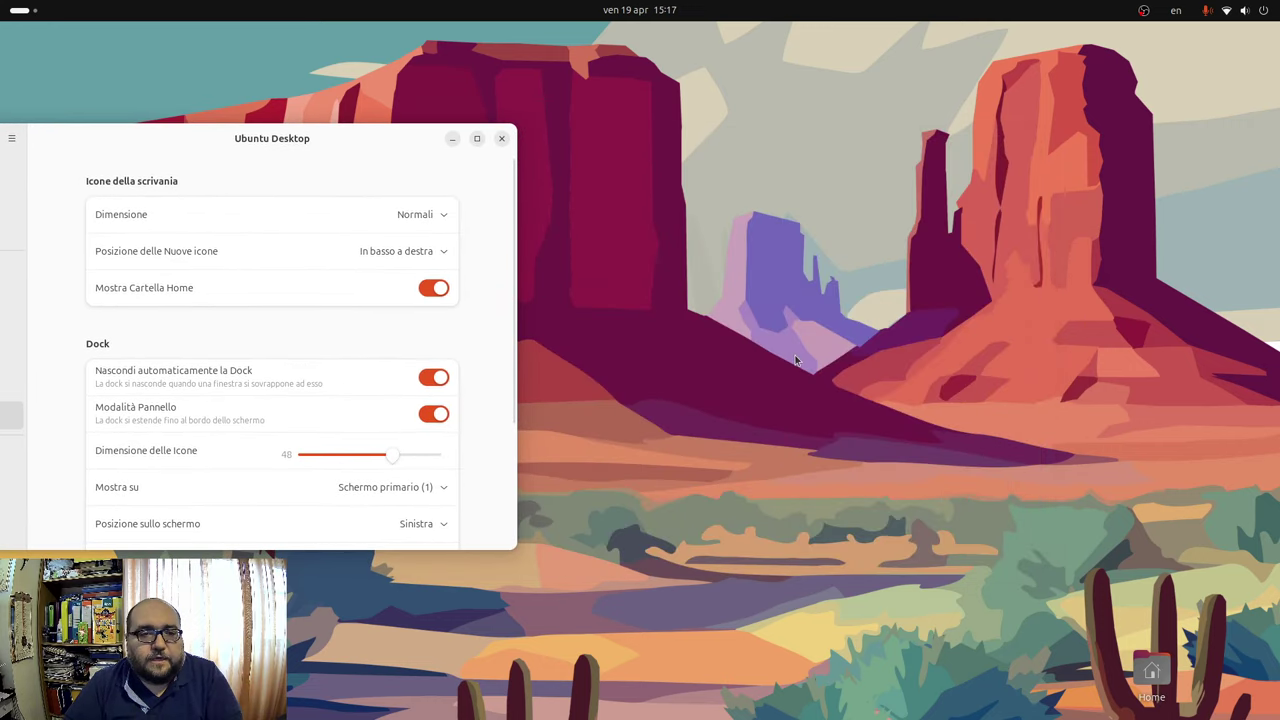
pyautogui.moveTo(266, 146); pyautogui.dragTo(908, 121)
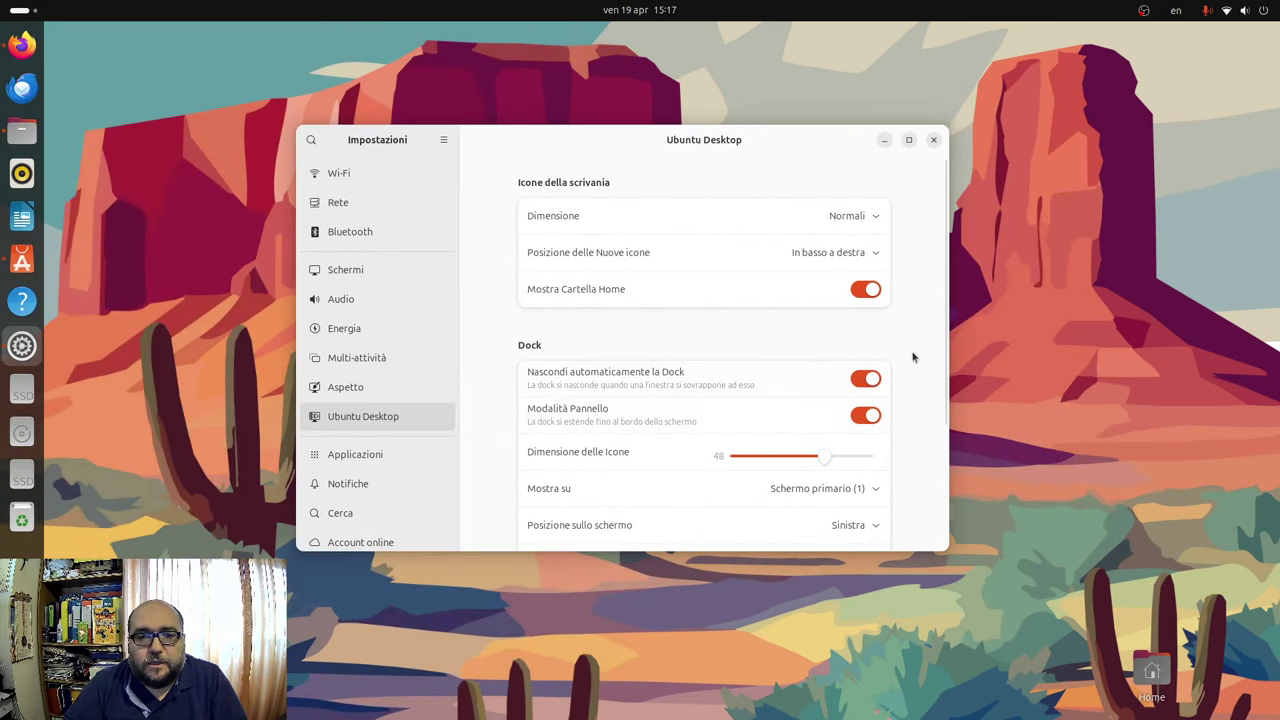
pyautogui.click(866, 379)
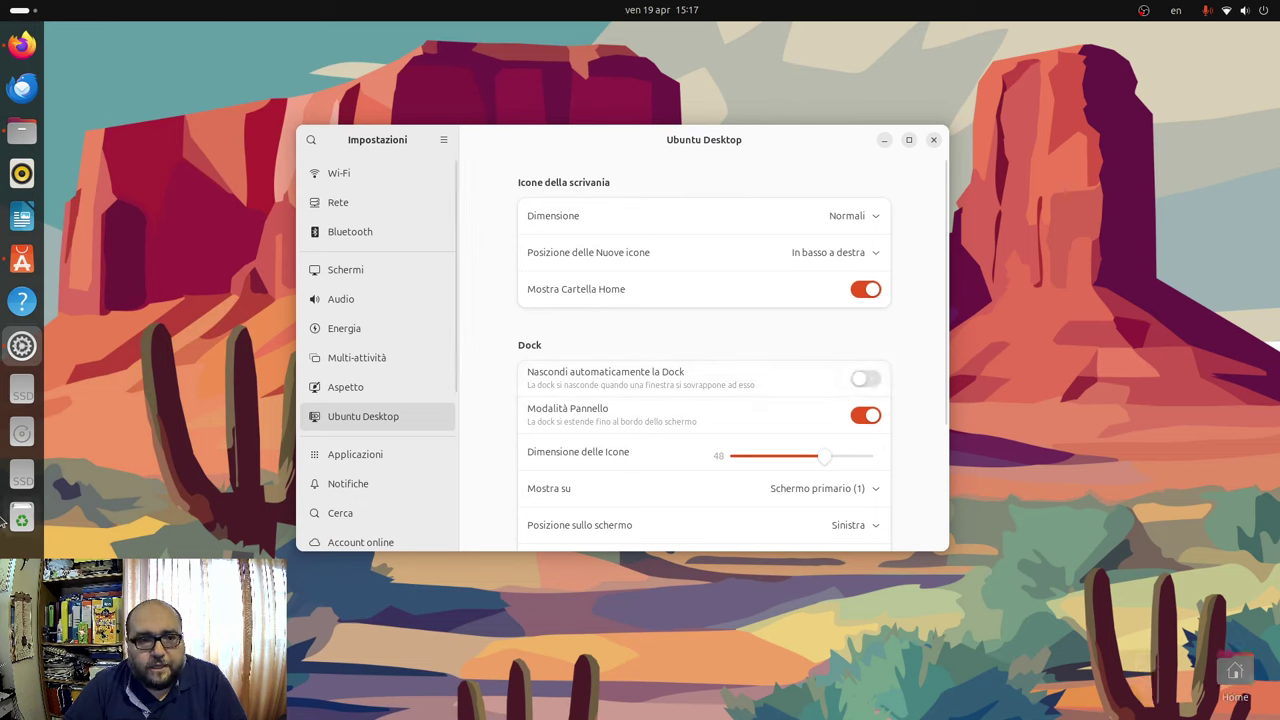
# Turn Modalità Pannello off for the dock, shift the Settings window slightly, and turn panel mode back on.
pyautogui.click(865, 416)
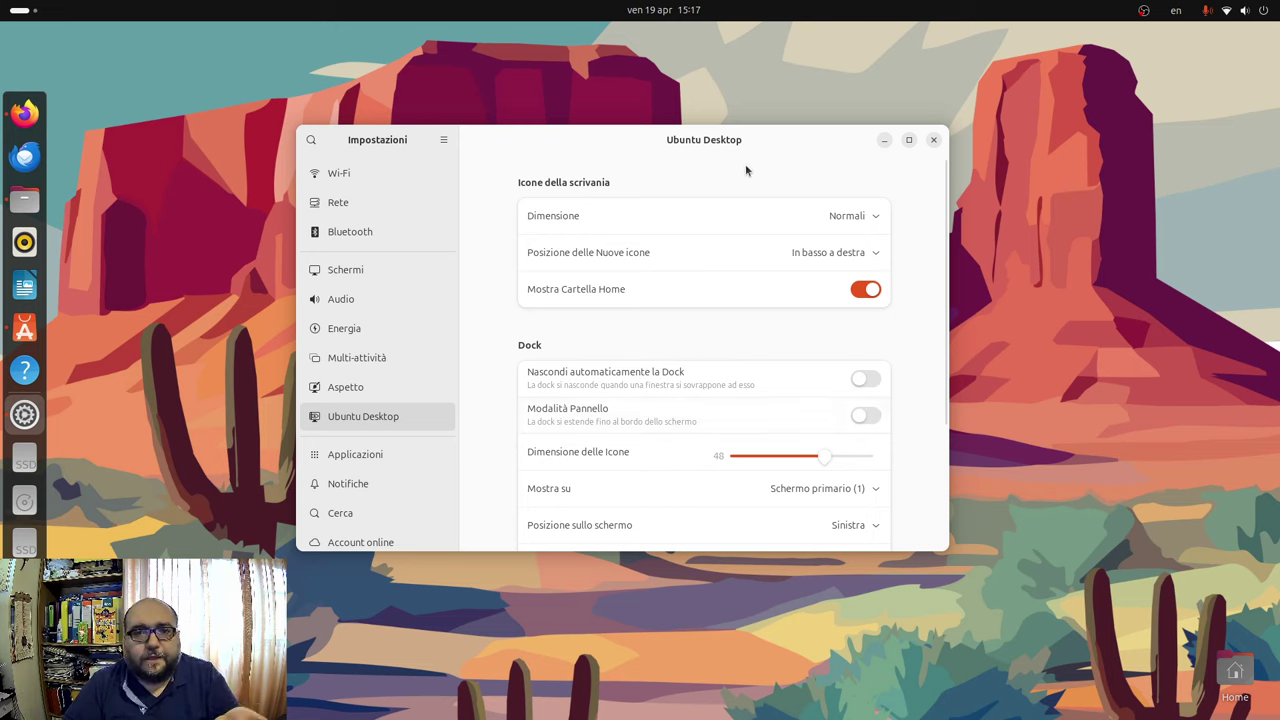
pyautogui.moveTo(771, 145); pyautogui.dragTo(779, 135)
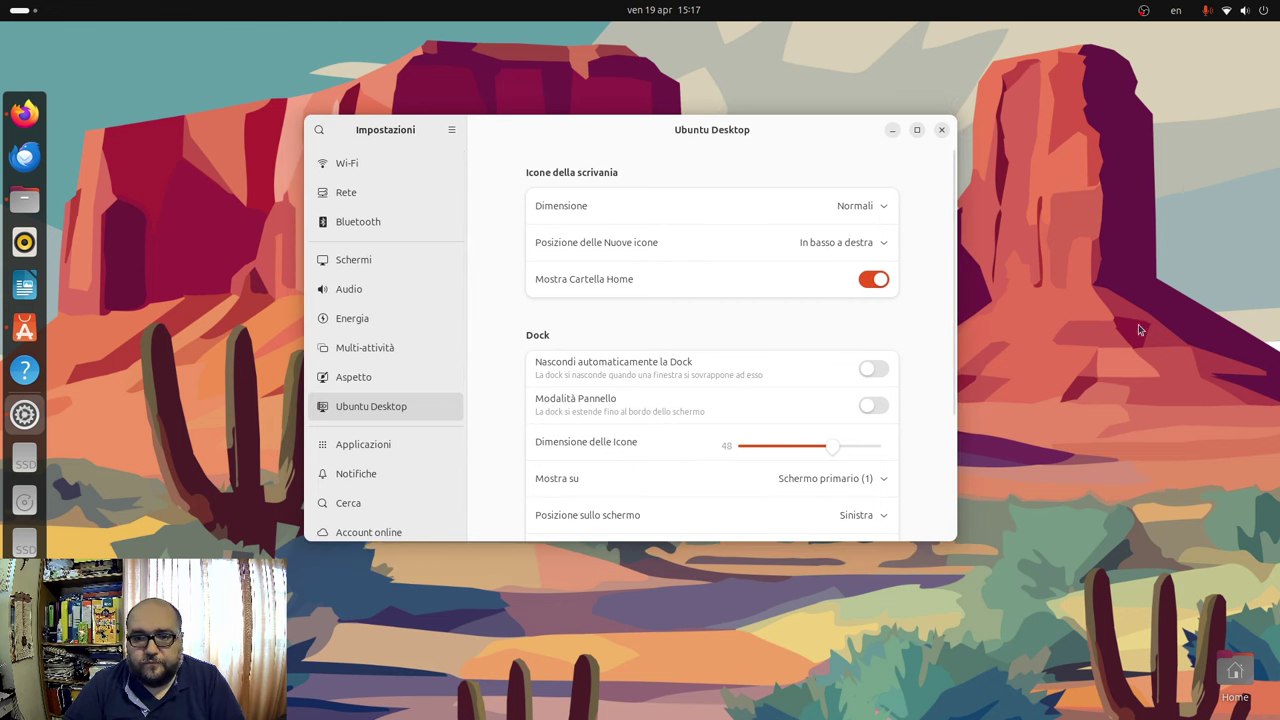
pyautogui.click(876, 405)
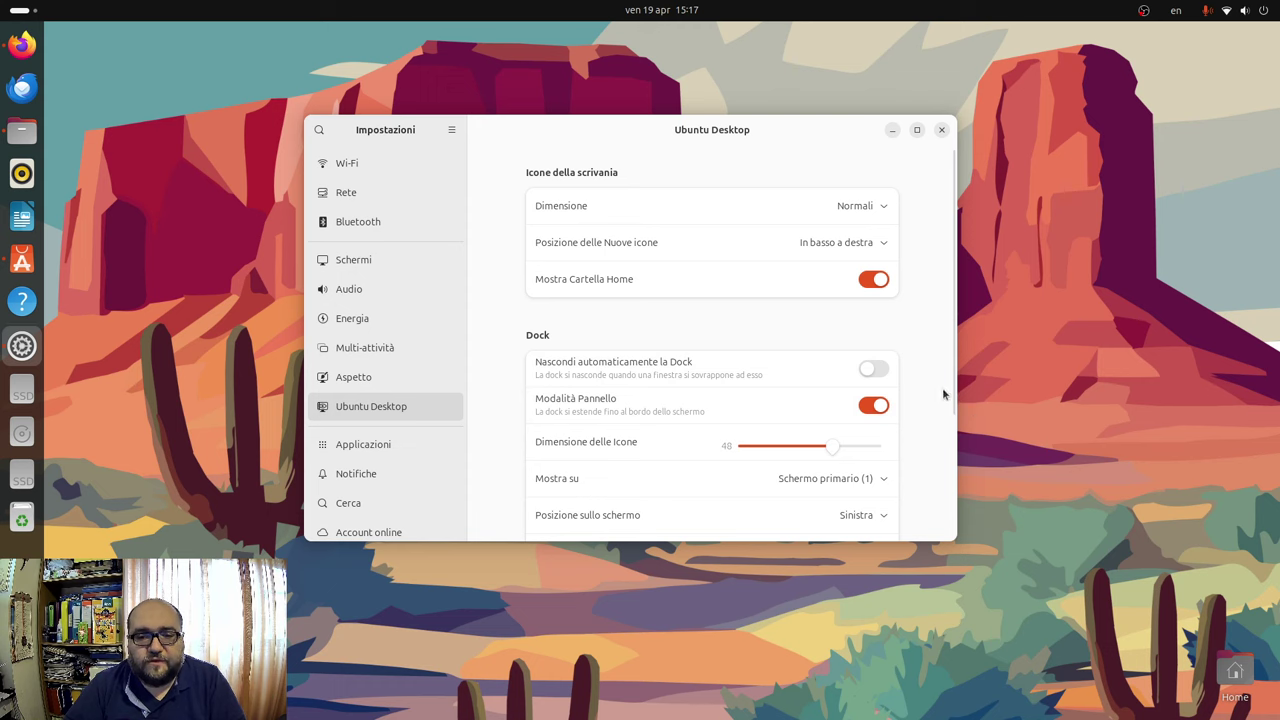
# Examine which monitors the dock can be shown on, keeping Schermo primario (1).
pyautogui.scroll(-2, 941, 387)
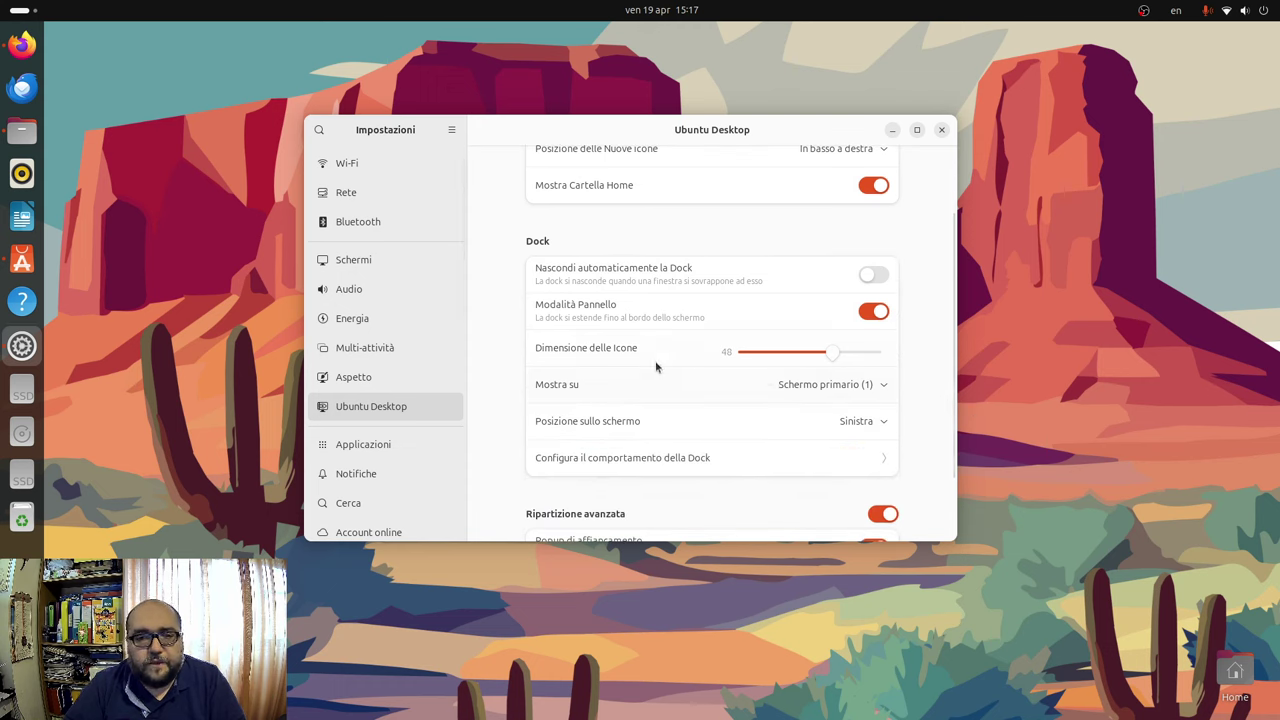
pyautogui.click(849, 387)
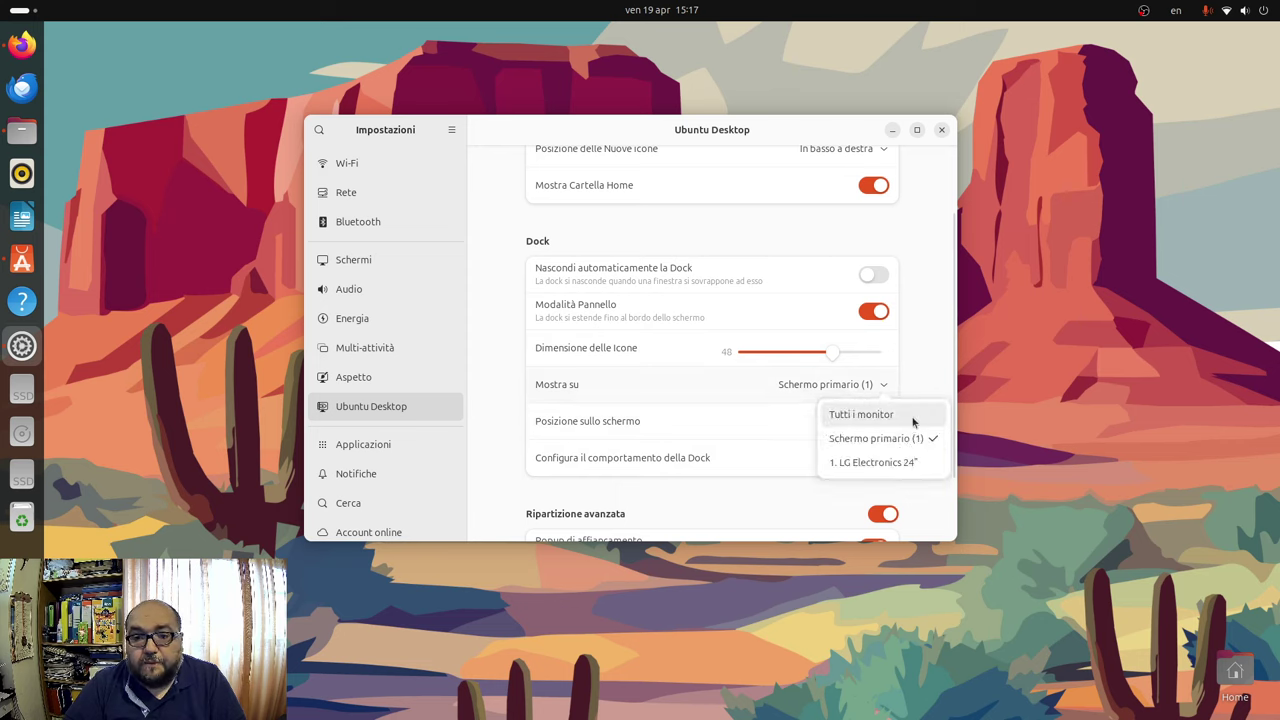
pyautogui.click(923, 377)
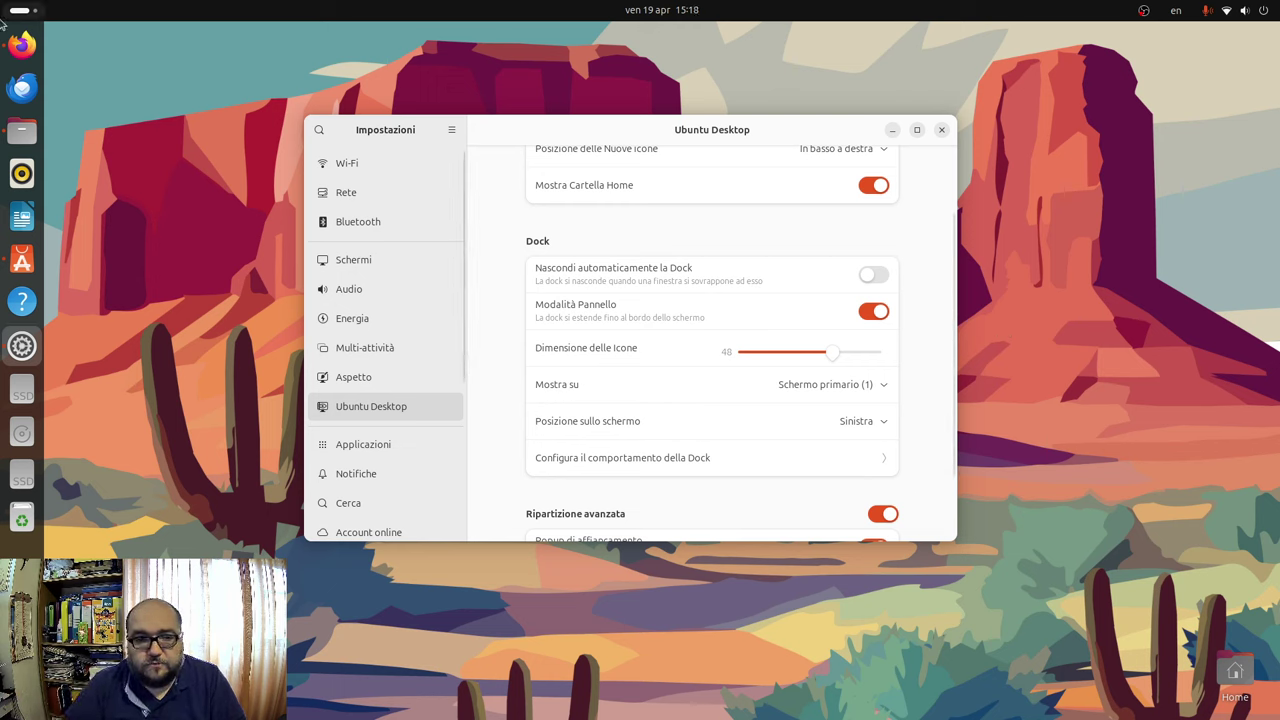
# Try the dock at screen positions In basso and Destra, and set it back to Sinistra.
pyautogui.click(866, 432)
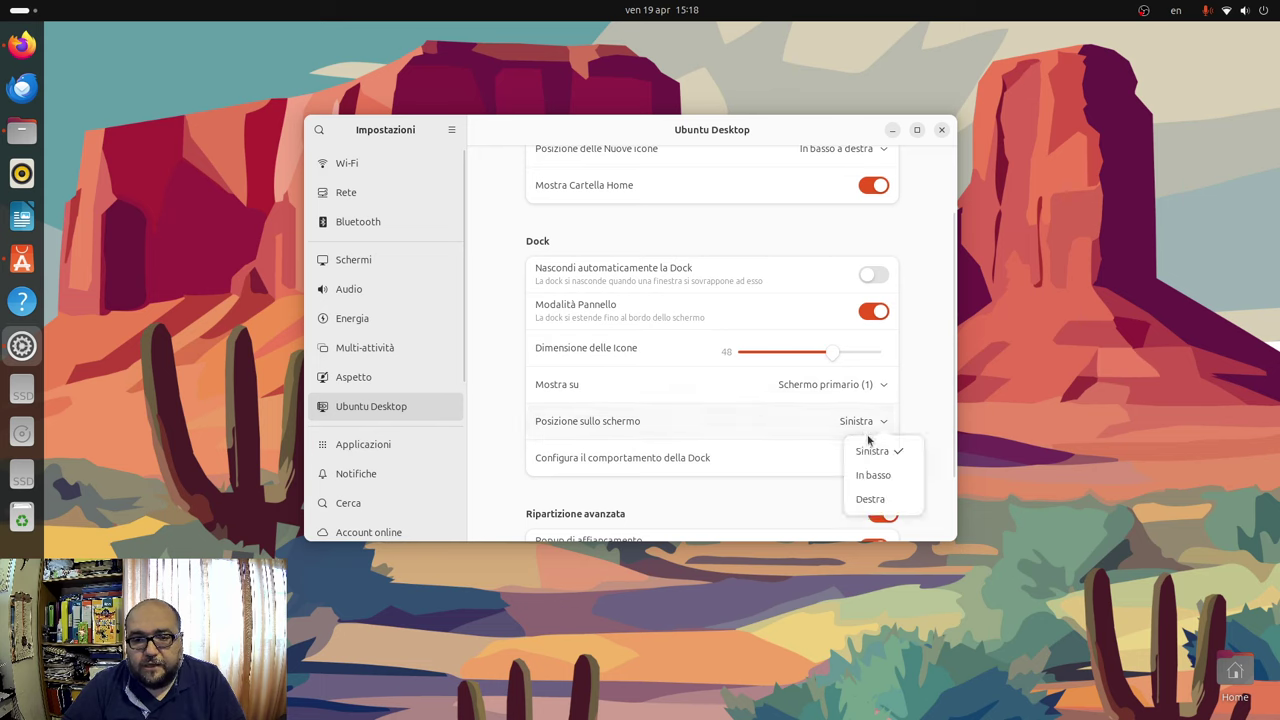
pyautogui.click(870, 474)
pyautogui.click(878, 436)
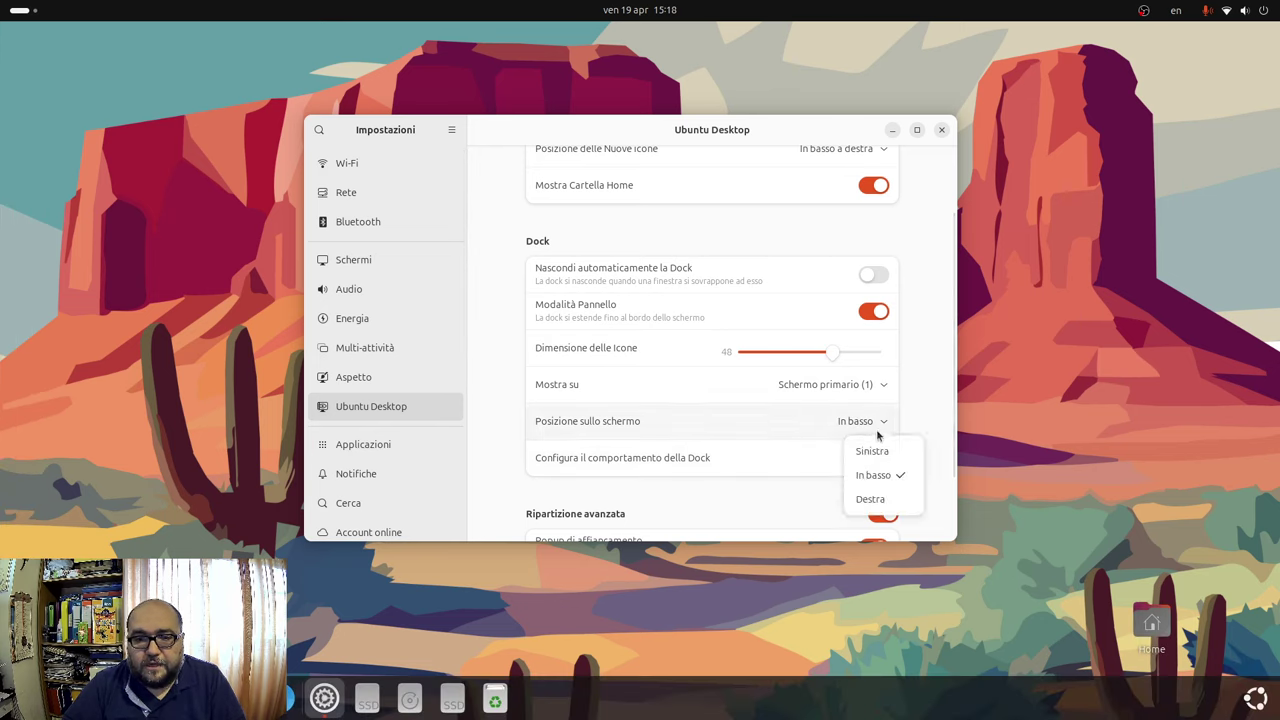
pyautogui.click(886, 500)
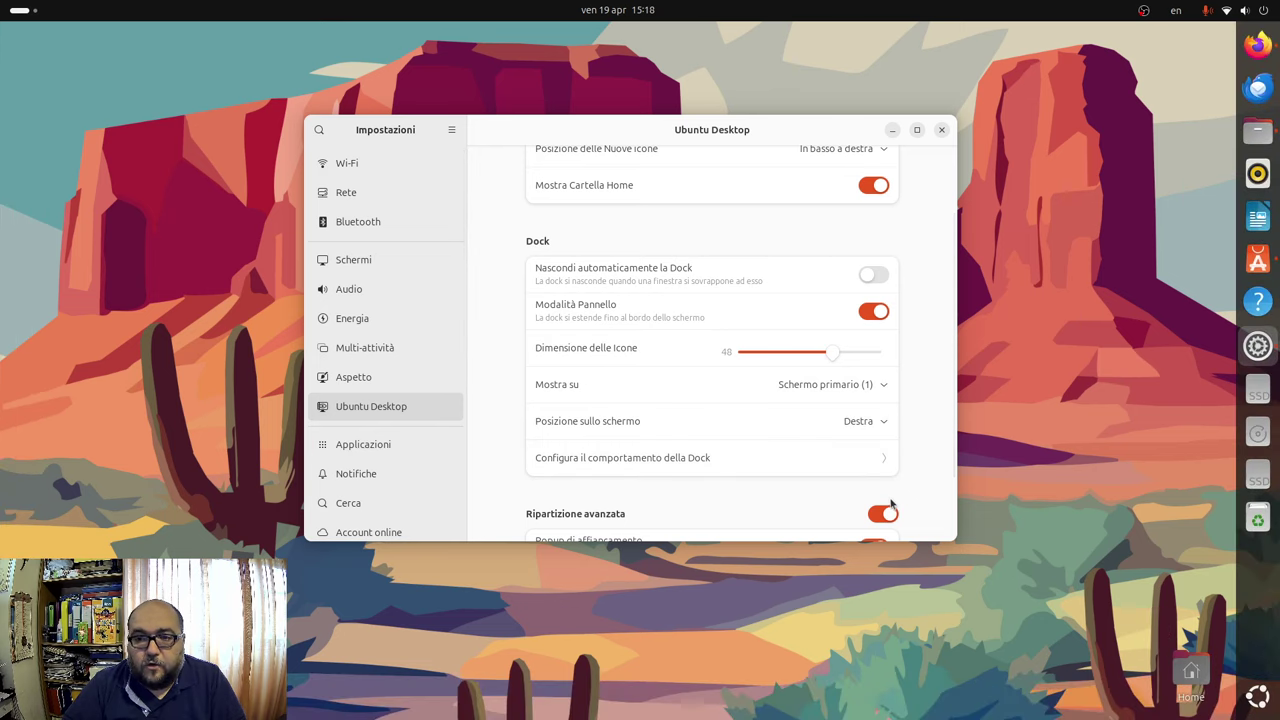
pyautogui.click(866, 421)
pyautogui.click(866, 428)
pyautogui.click(871, 459)
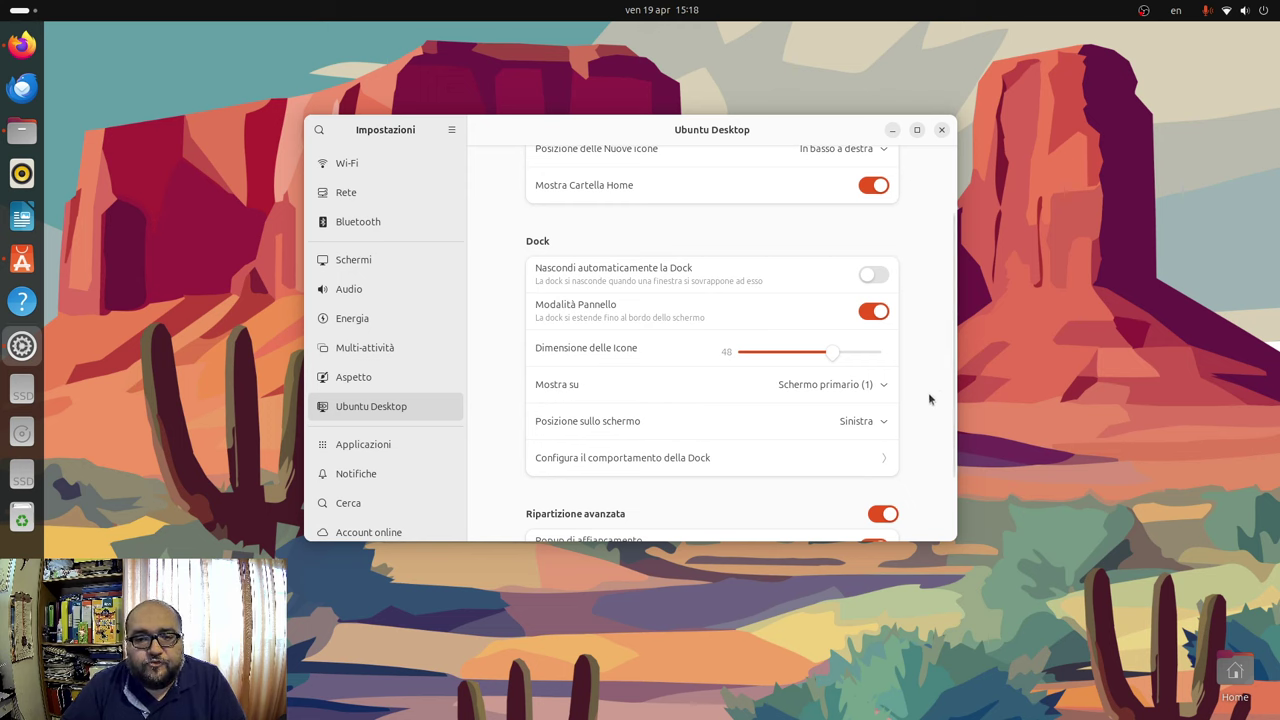
# Open the dock behaviour options and switch Mostra Volumi e Dispositivi off and back on.
pyautogui.click(711, 460)
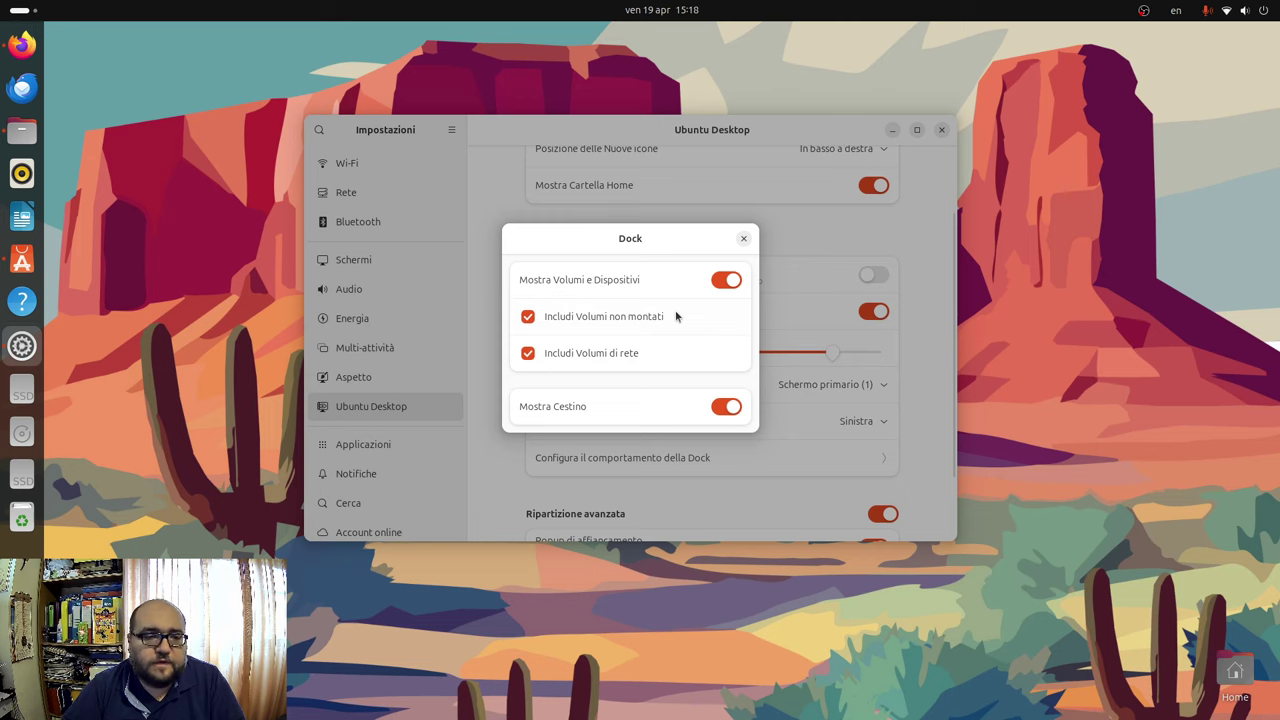
pyautogui.click(727, 283)
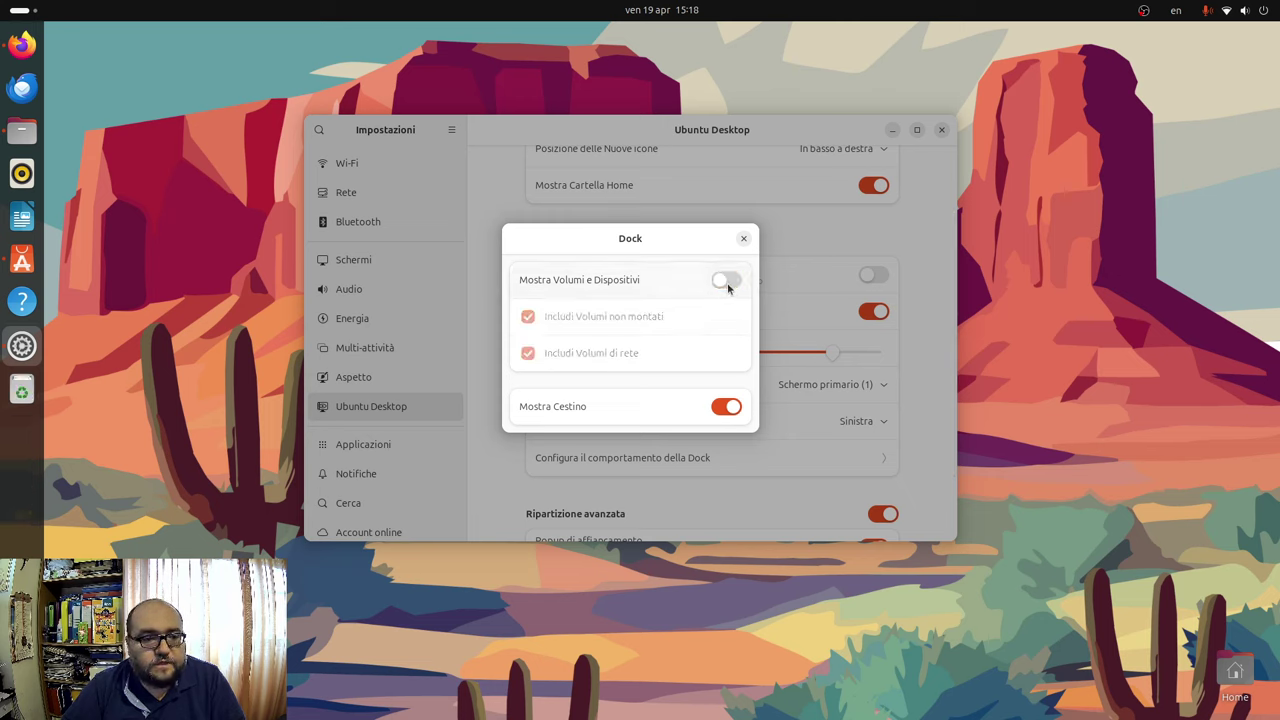
pyautogui.click(727, 283)
pyautogui.click(729, 285)
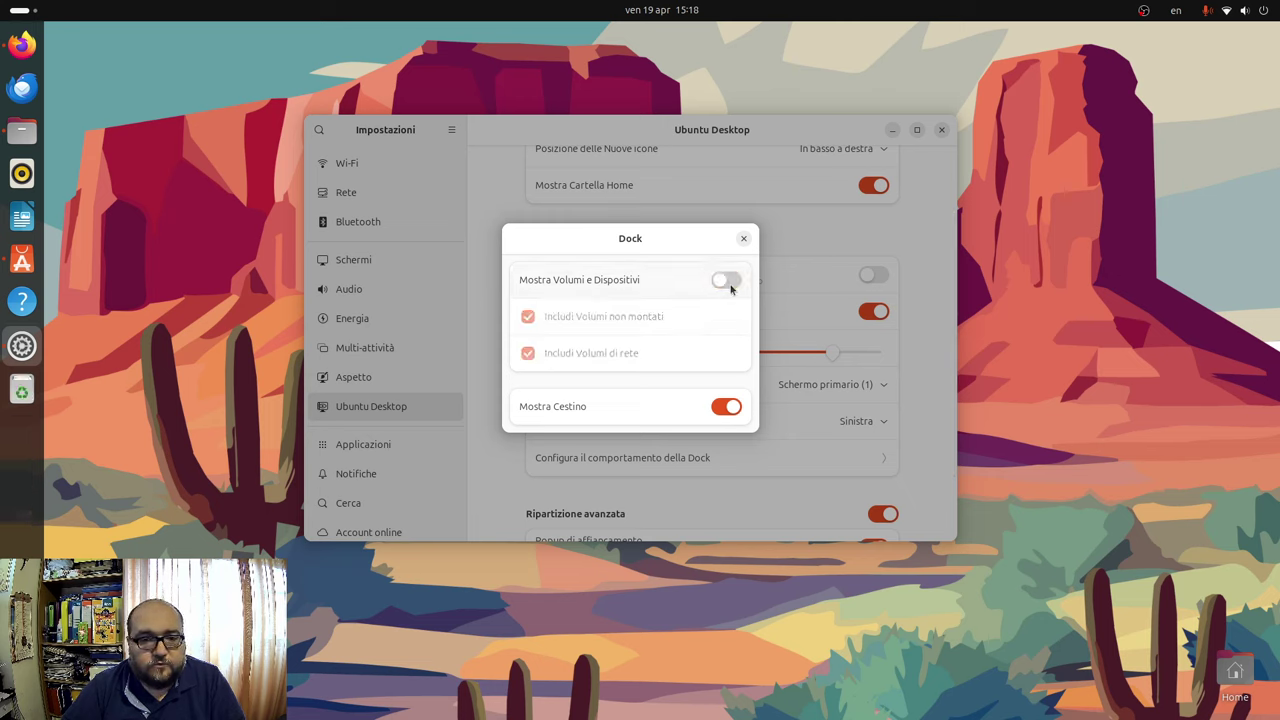
pyautogui.click(730, 286)
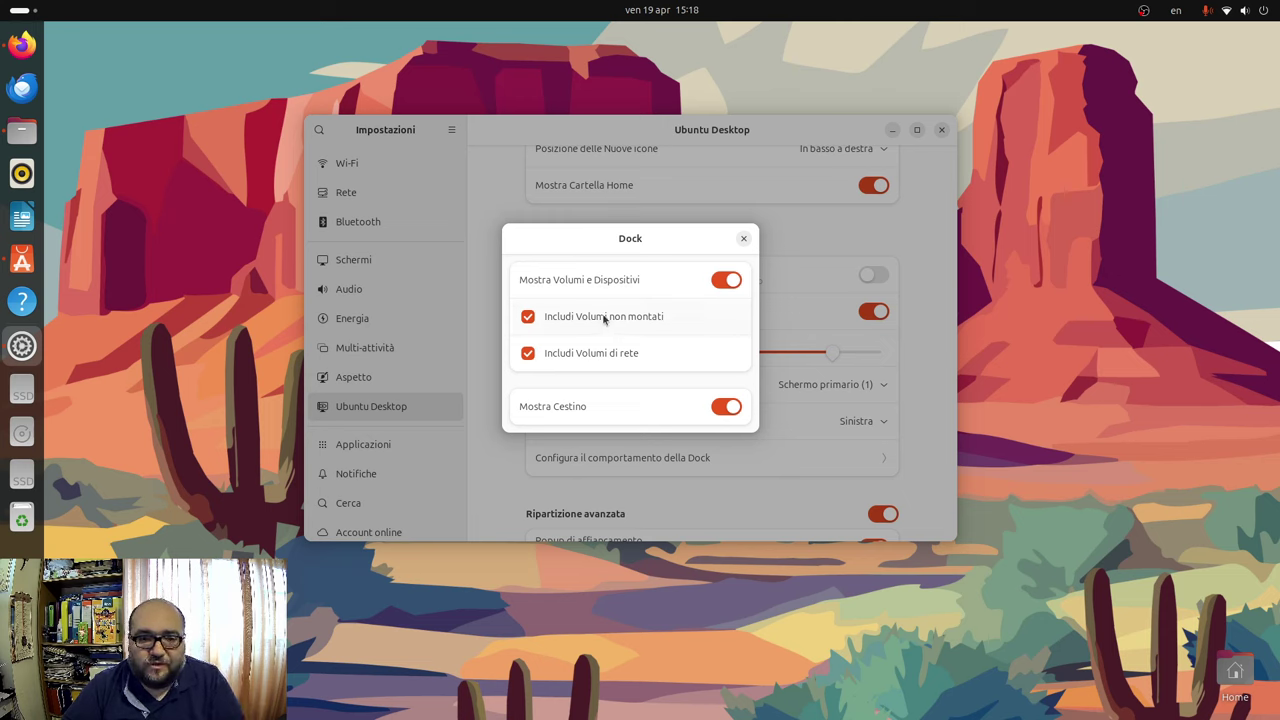
# Exclude unmounted volumes from the dock, switch Mostra Cestino off and back on, and close the dock behaviour options.
pyautogui.click(528, 317)
pyautogui.click(528, 317)
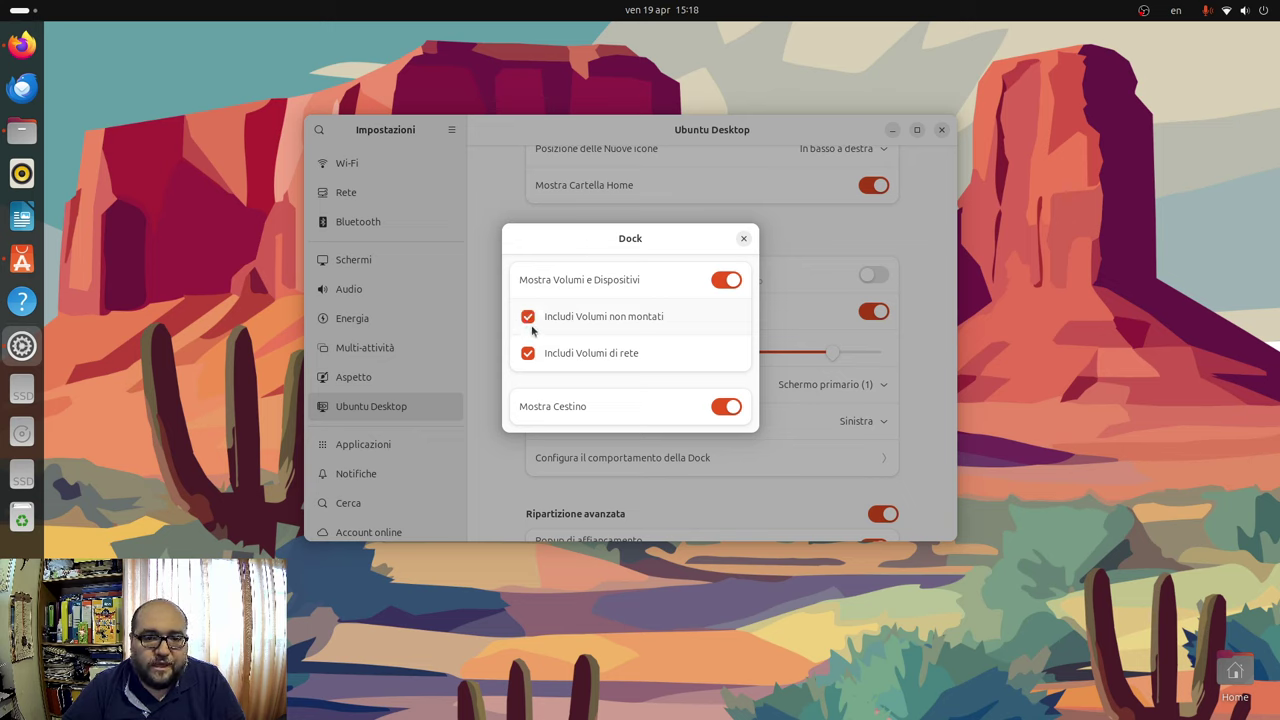
pyautogui.click(528, 318)
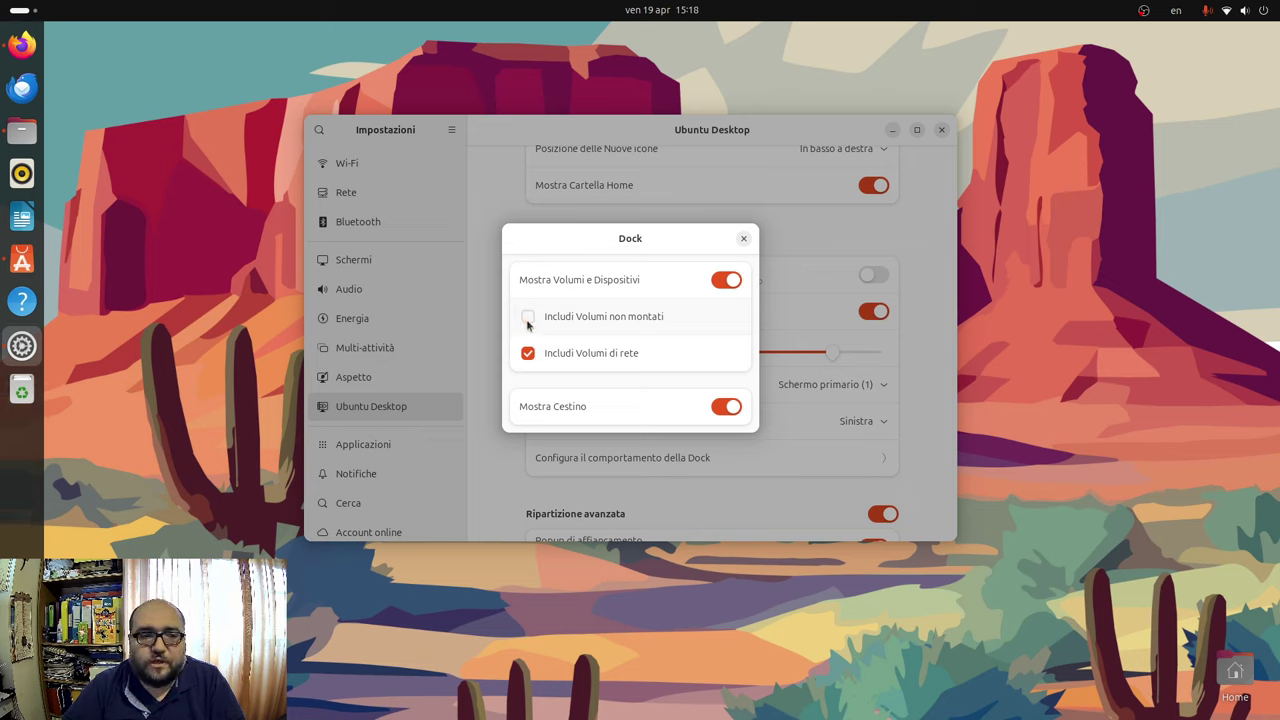
pyautogui.click(727, 407)
pyautogui.click(727, 407)
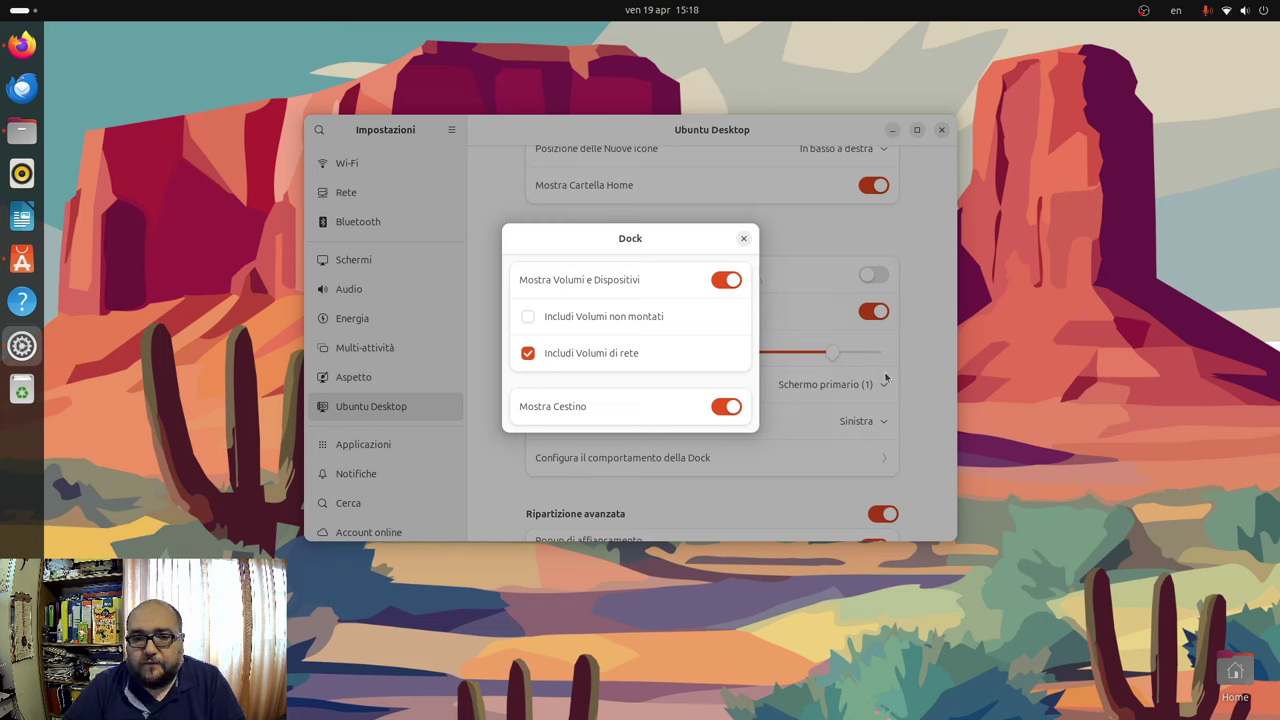
pyautogui.click(743, 238)
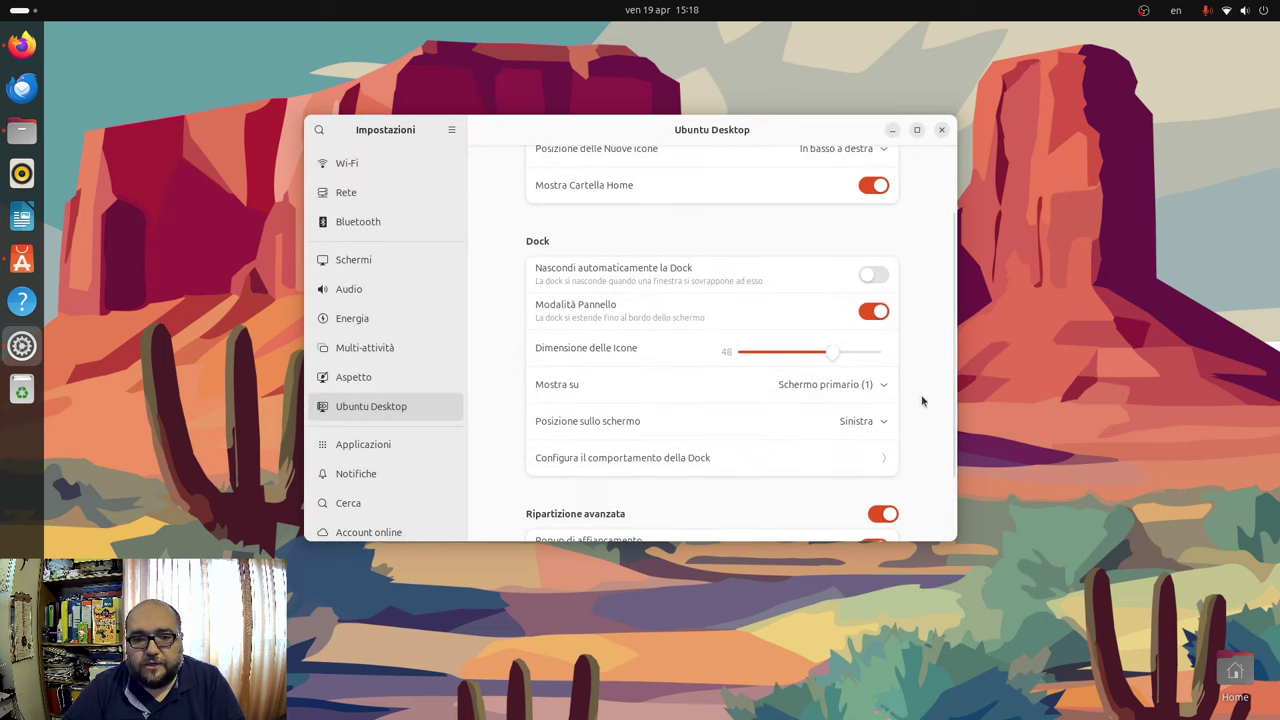
# Open the file manager, tile it into the lower-right quarter of the desktop, and tile Settings into the upper-left quarter.
pyautogui.scroll(-2, 922, 408)
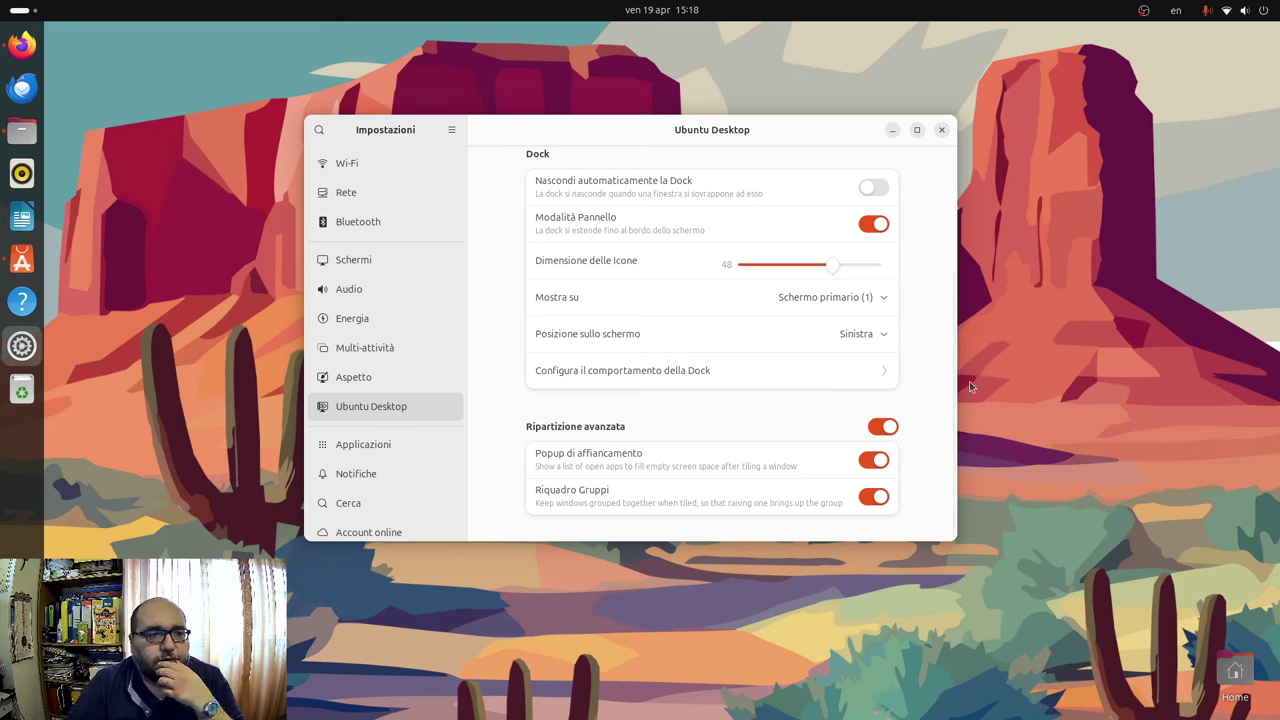
pyautogui.click(22, 130)
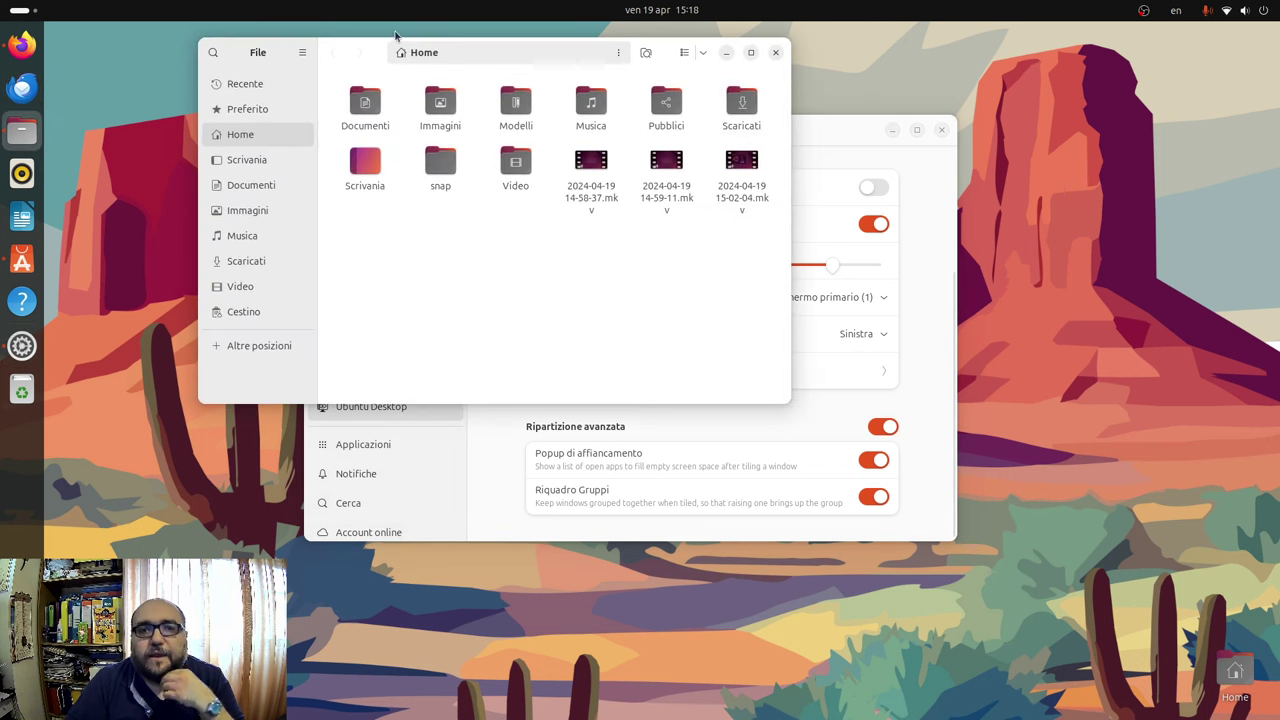
pyautogui.moveTo(362, 60); pyautogui.dragTo(1279, 309)
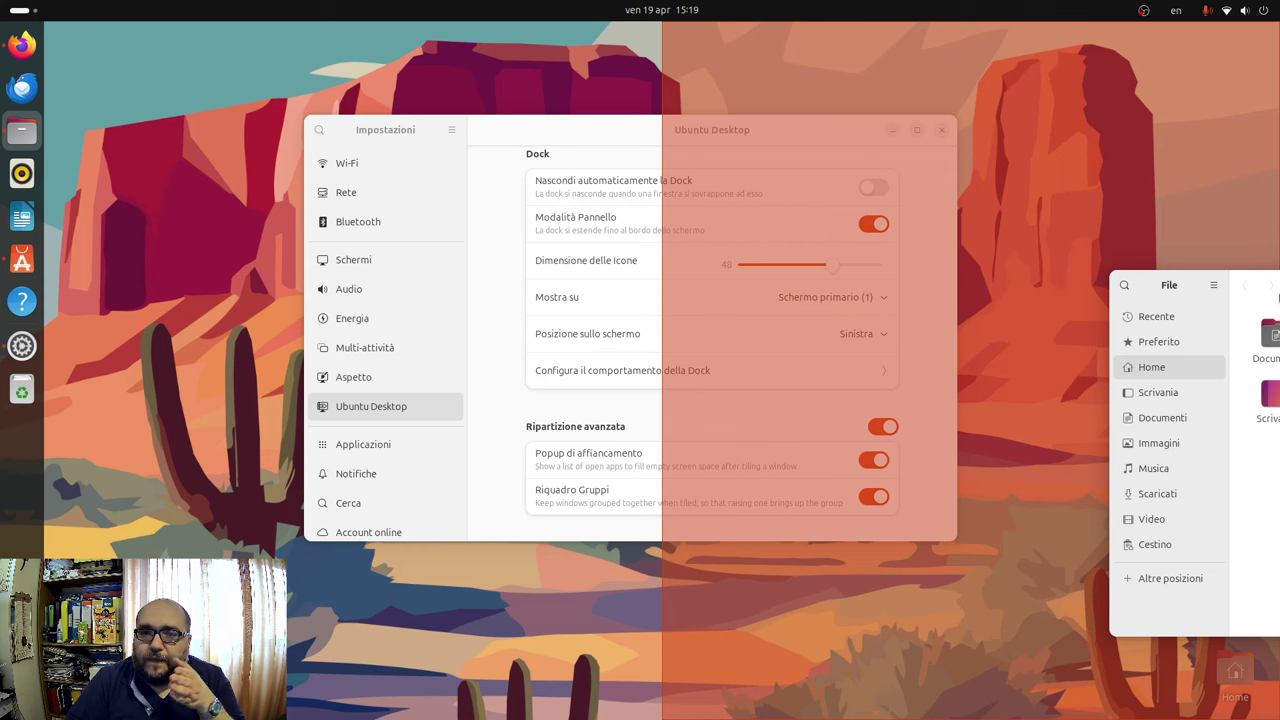
pyautogui.moveTo(1279, 309); pyautogui.dragTo(1279, 709)
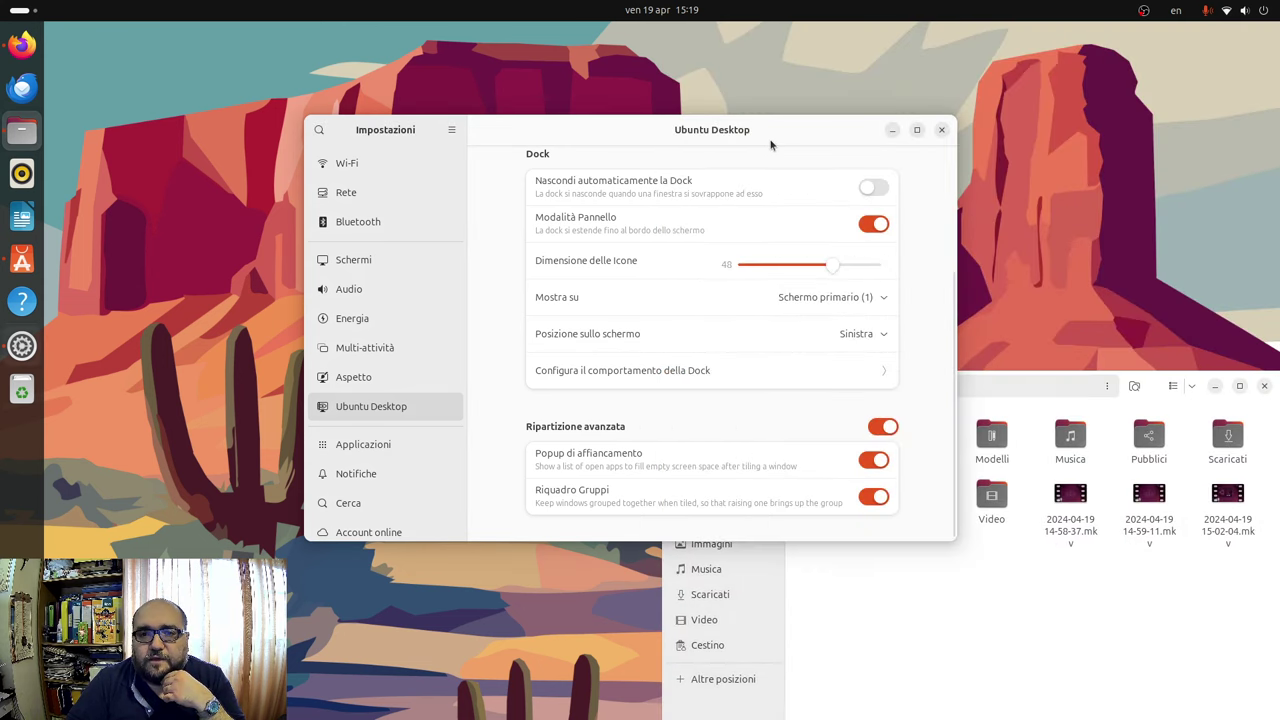
pyautogui.moveTo(771, 137); pyautogui.dragTo(49, 45)
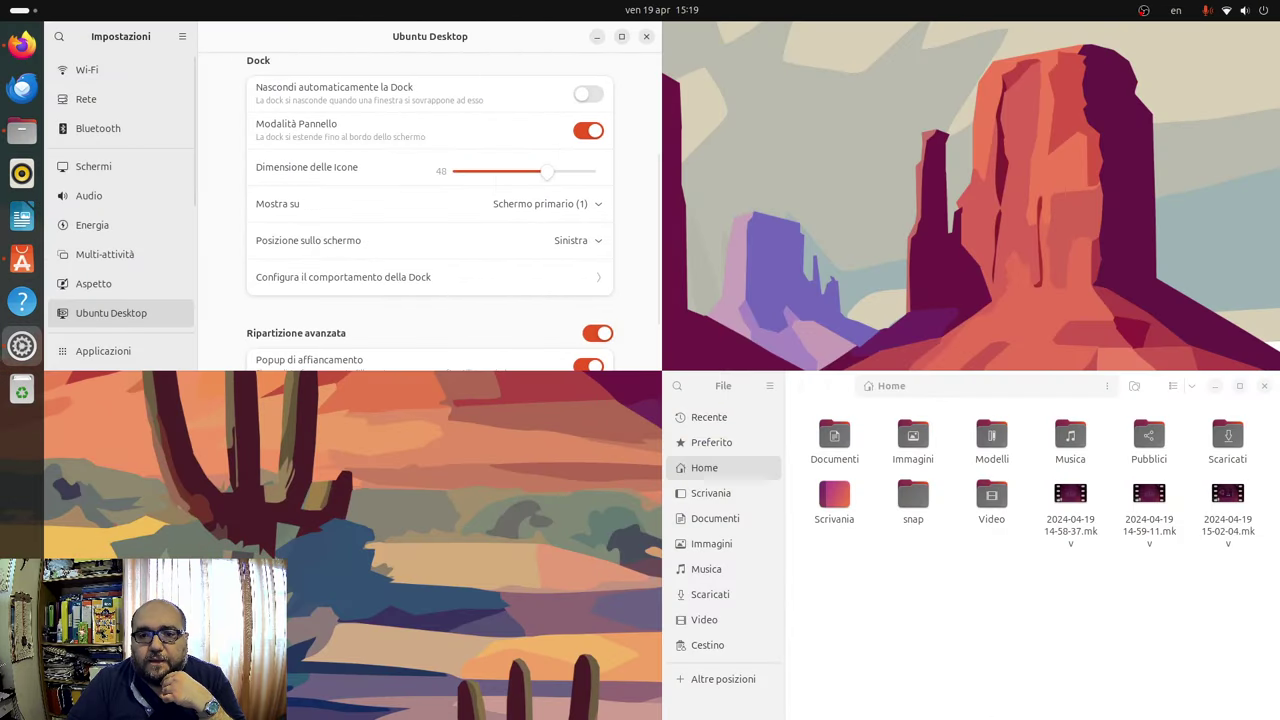
# Release the Settings and file manager windows from their tiled quarters and minimise the file manager.
pyautogui.moveTo(351, 43); pyautogui.dragTo(449, 123)
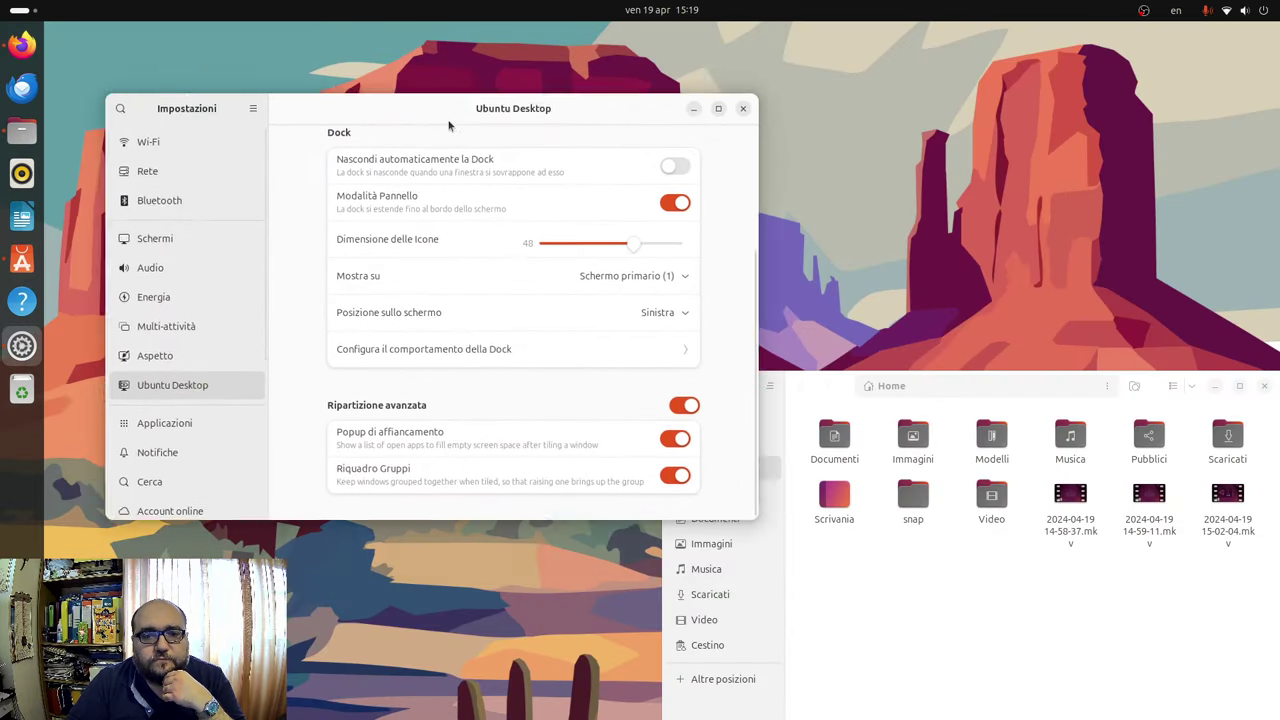
pyautogui.moveTo(1084, 396); pyautogui.dragTo(954, 358)
pyautogui.click(597, 113)
pyautogui.moveTo(649, 122); pyautogui.dragTo(751, 102)
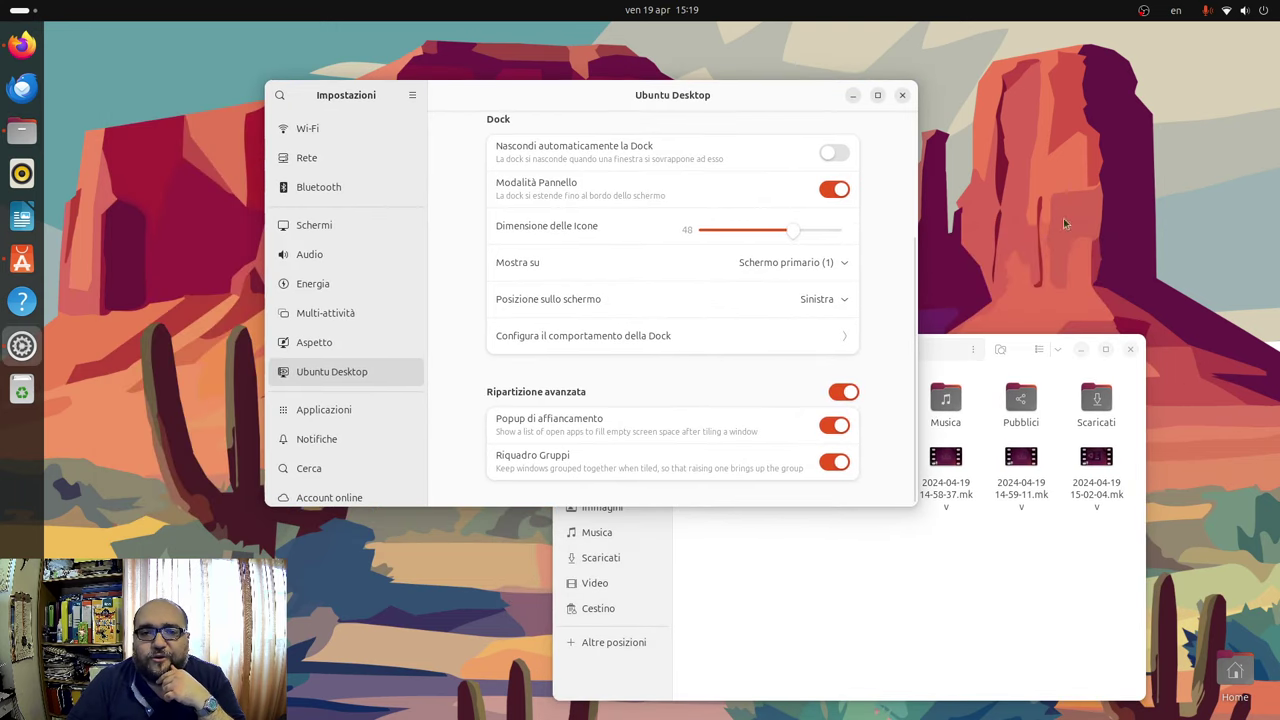
pyautogui.click(1081, 350)
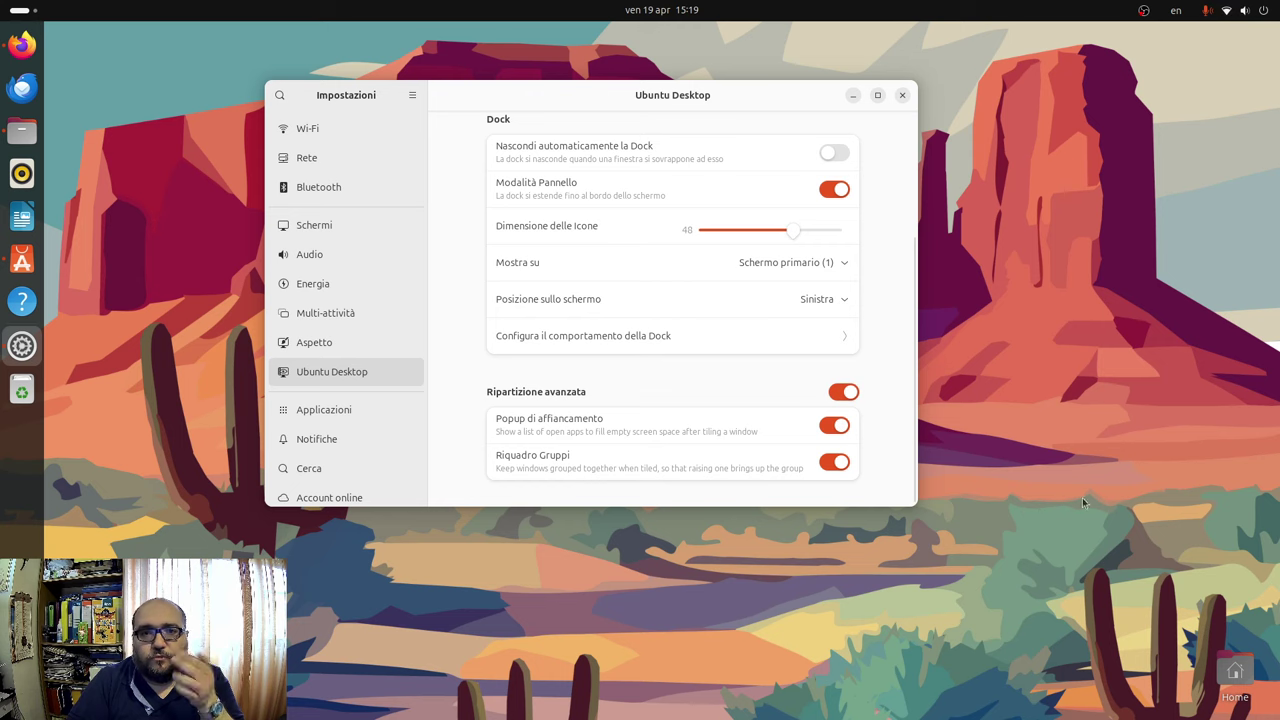
pyautogui.click(1208, 10)
pyautogui.moveTo(1176, 10)
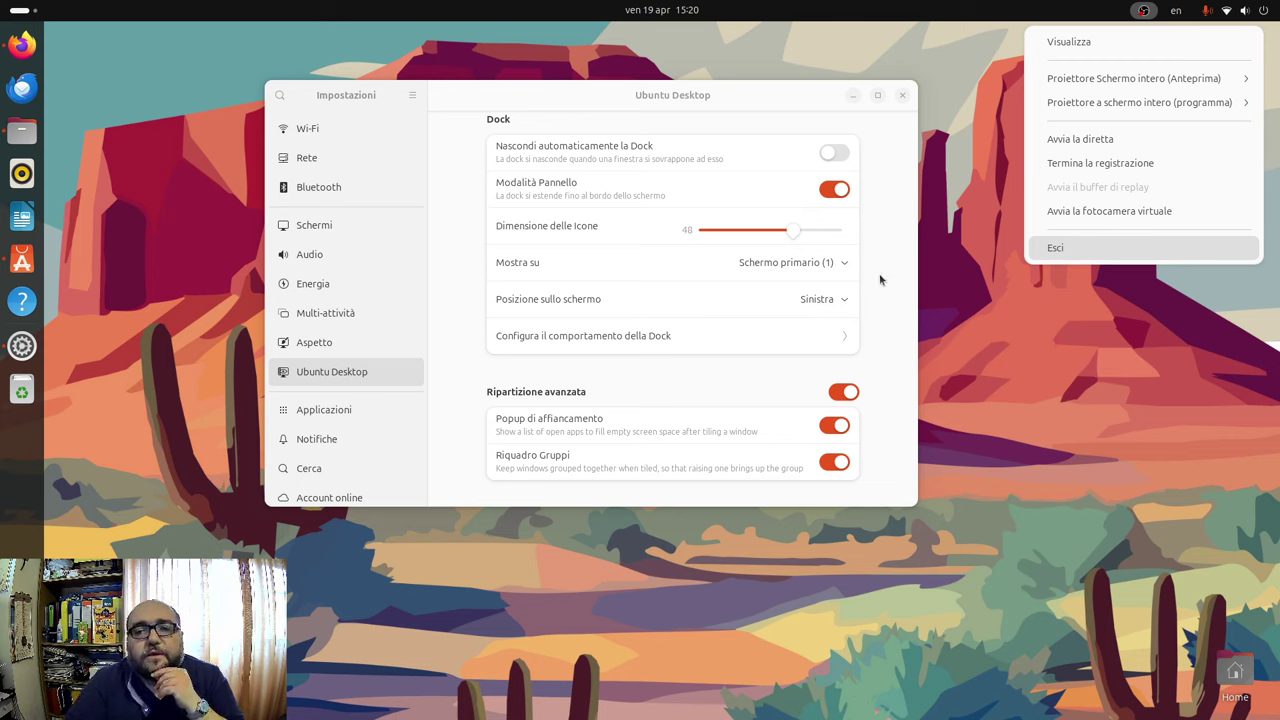
pyautogui.click(904, 297)
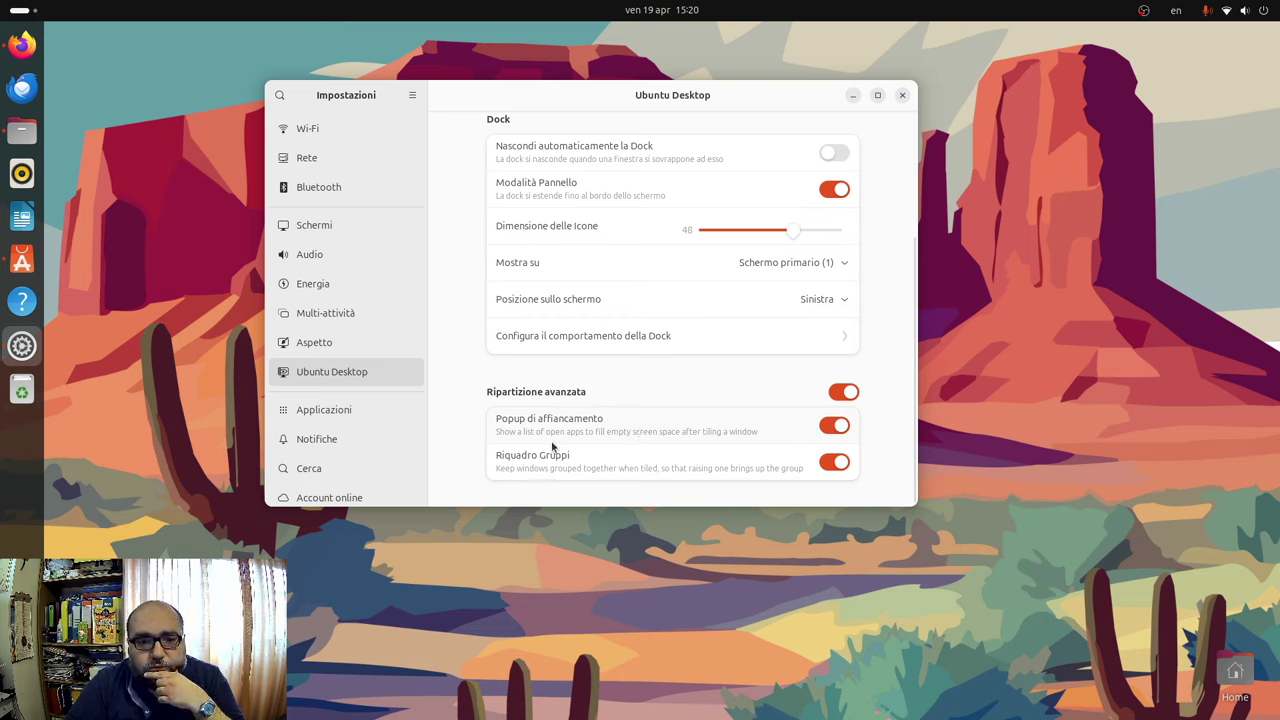
# Turn Ripartizione avanzata off, move the reopened file manager window to test it, and turn the option back on.
pyautogui.click(842, 400)
pyautogui.click(842, 400)
pyautogui.click(842, 400)
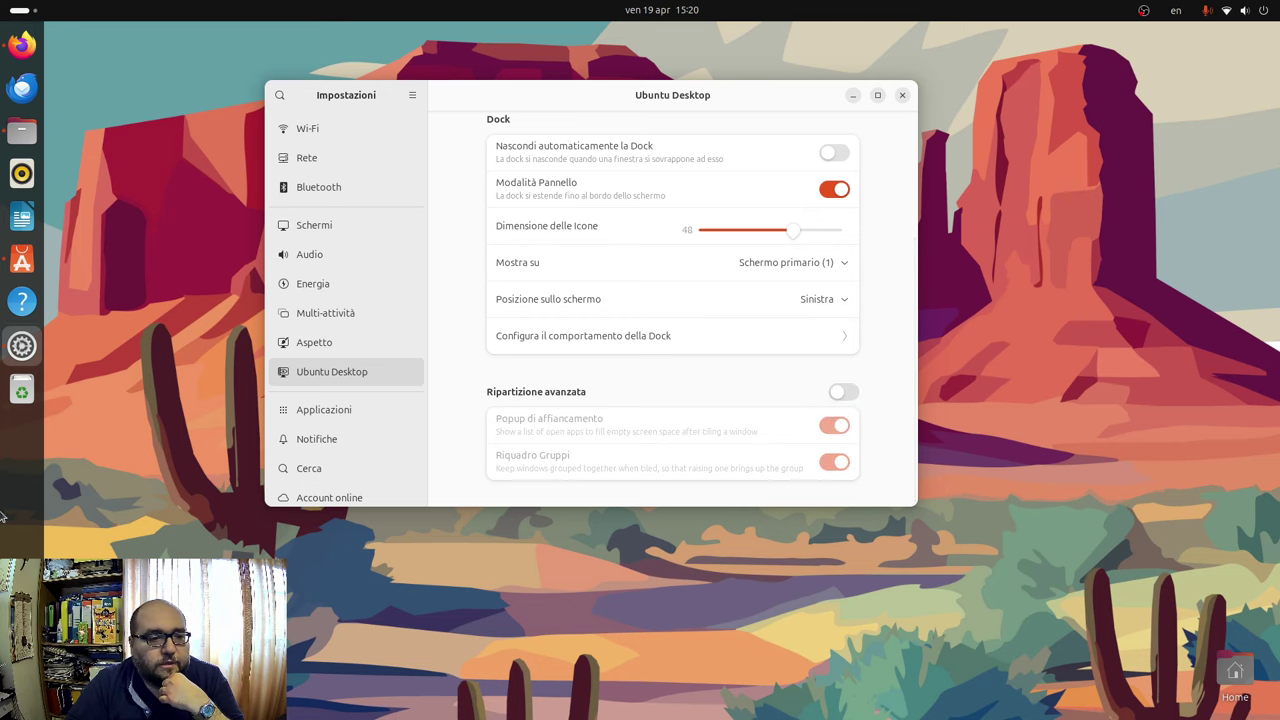
pyautogui.click(22, 130)
pyautogui.moveTo(754, 356); pyautogui.dragTo(463, 80)
pyautogui.click(893, 416)
pyautogui.click(838, 392)
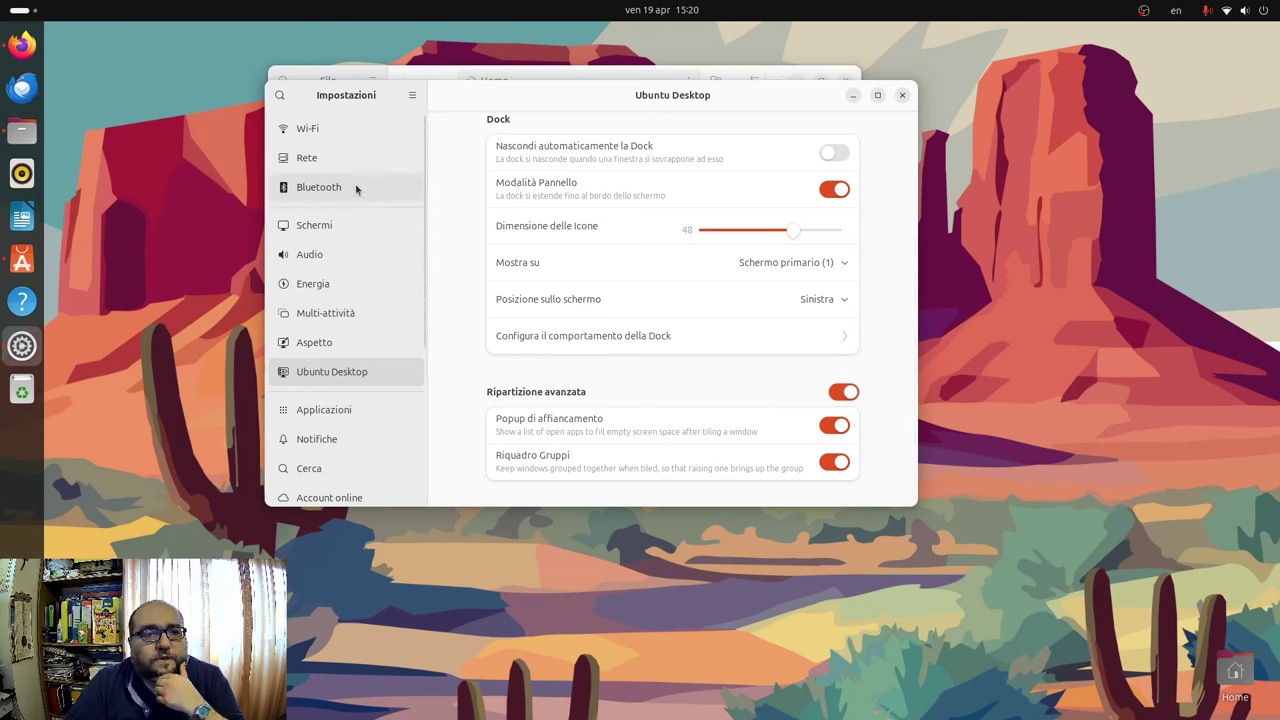
# Launch Aggiornamenti software from the Sistema settings, stop the update check, and close the updater.
pyautogui.scroll(-5, 362, 298)
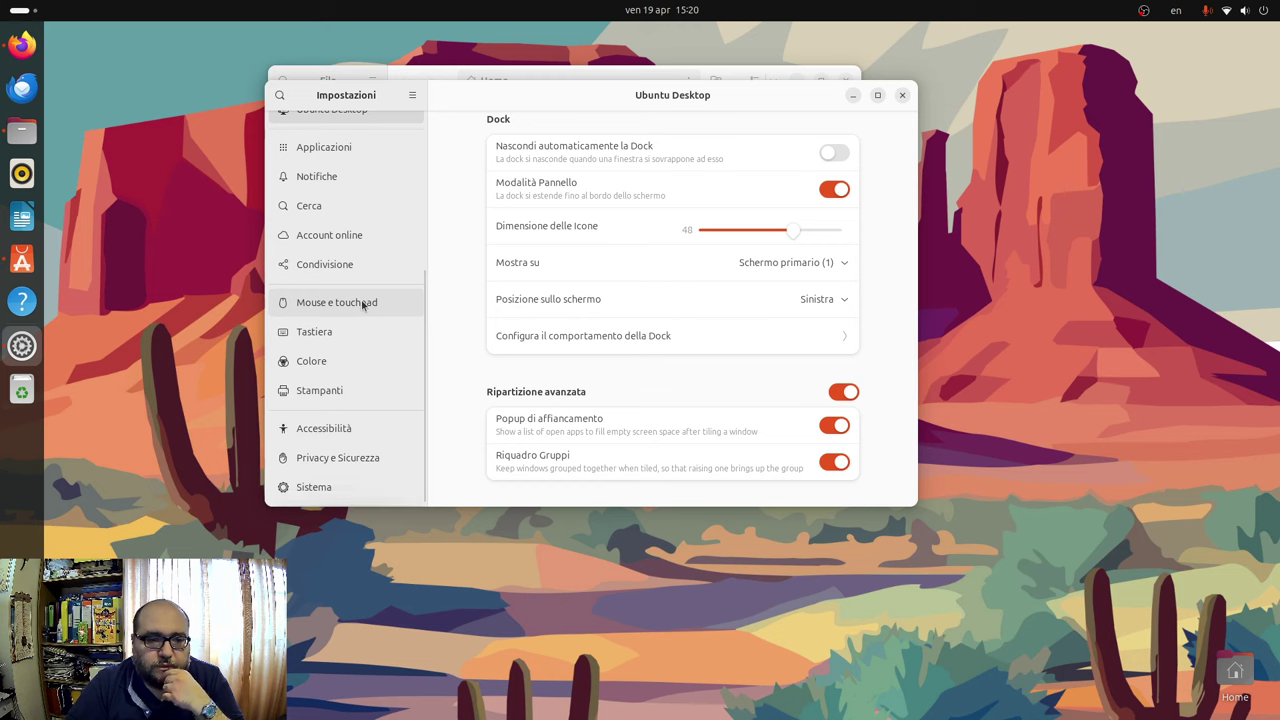
pyautogui.click(386, 488)
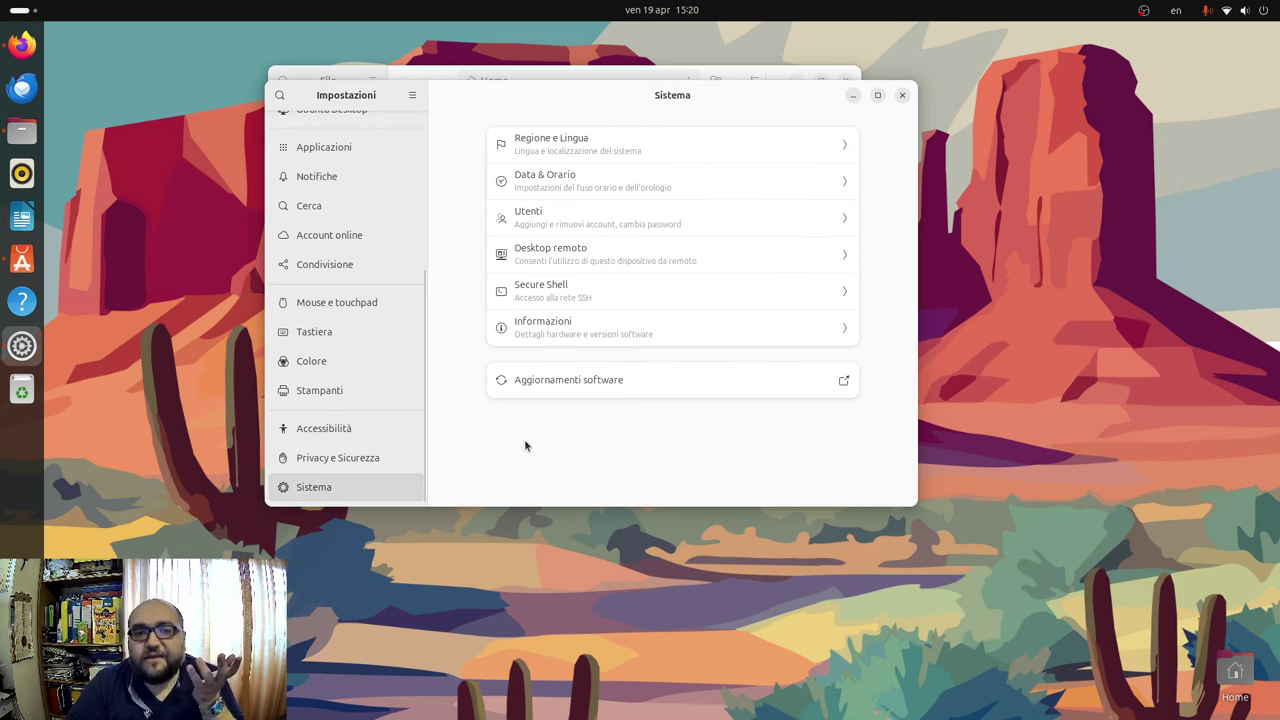
pyautogui.click(575, 392)
pyautogui.click(850, 402)
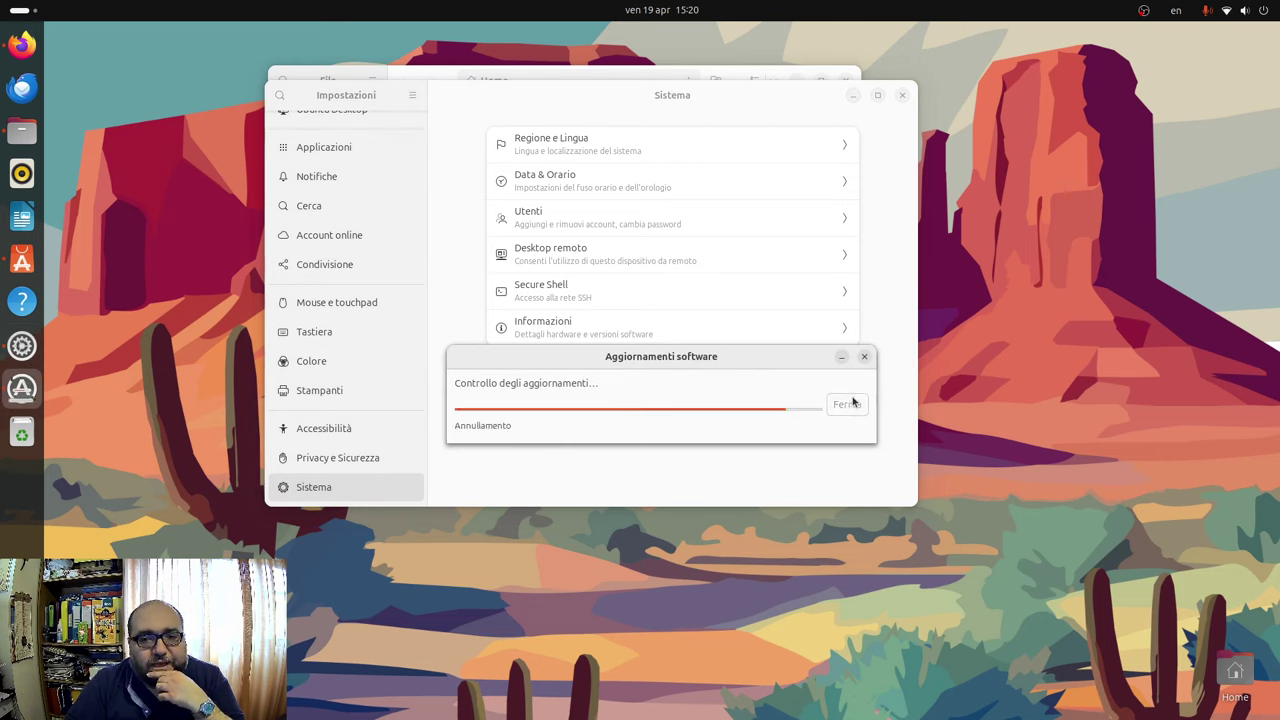
pyautogui.click(864, 356)
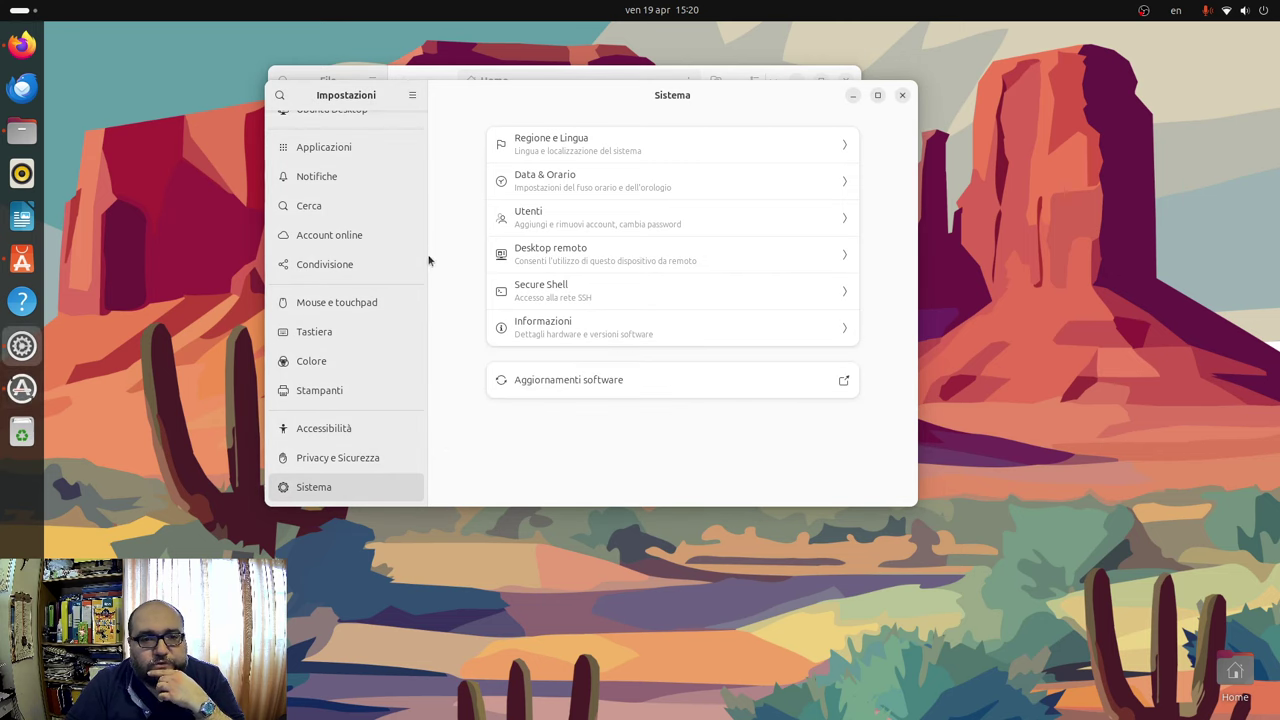
pyautogui.scroll(5, 343, 423)
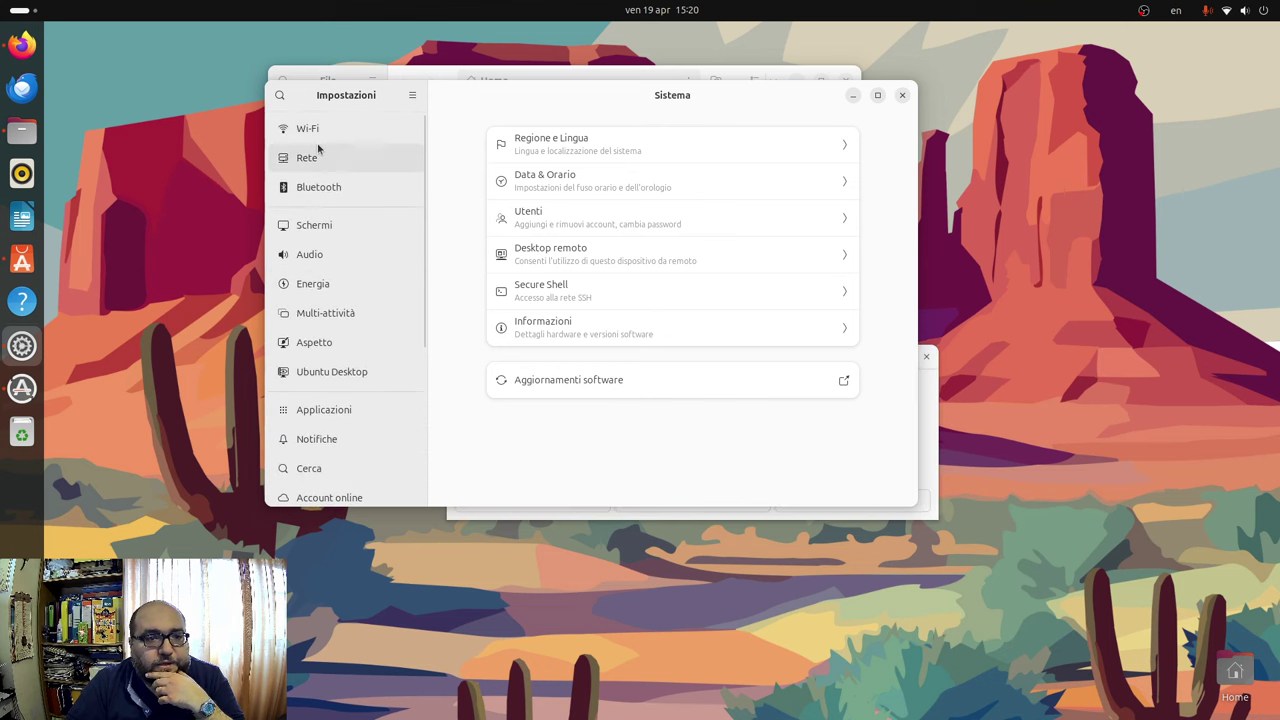
pyautogui.click(930, 446)
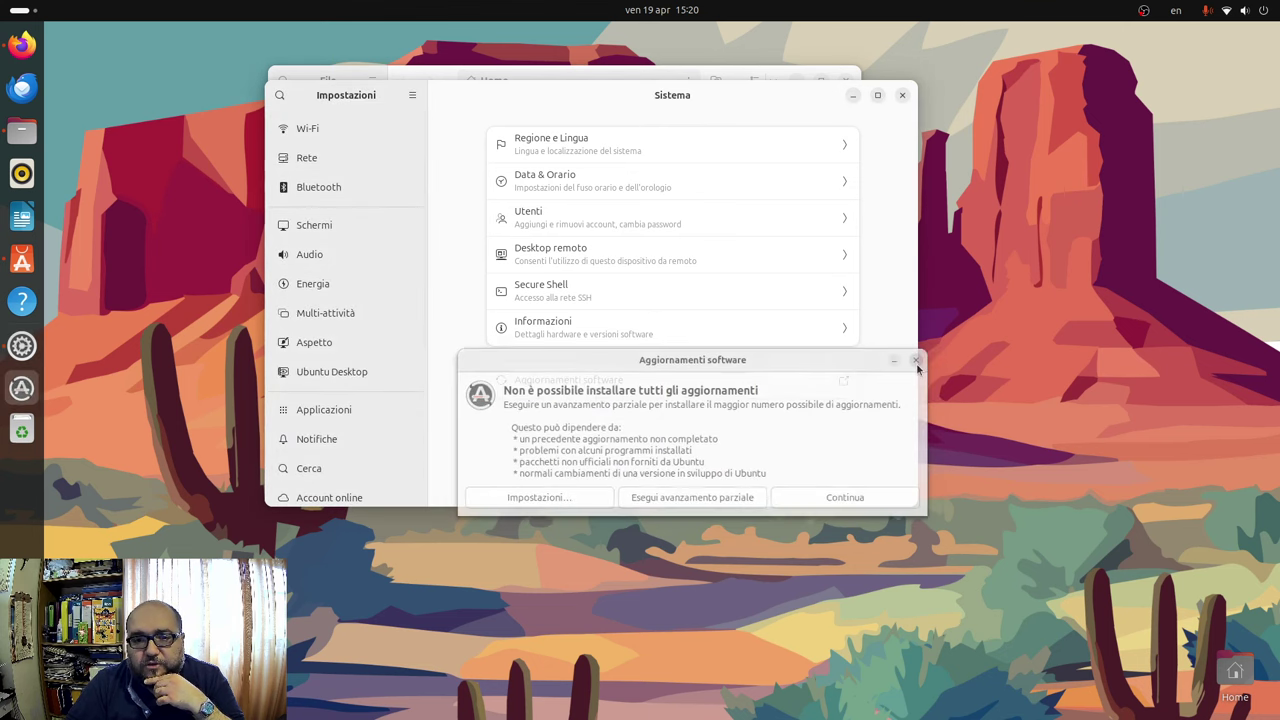
# Minimise the file manager and reposition the Settings window near the middle of the desktop.
pyautogui.moveTo(602, 105); pyautogui.dragTo(636, 190)
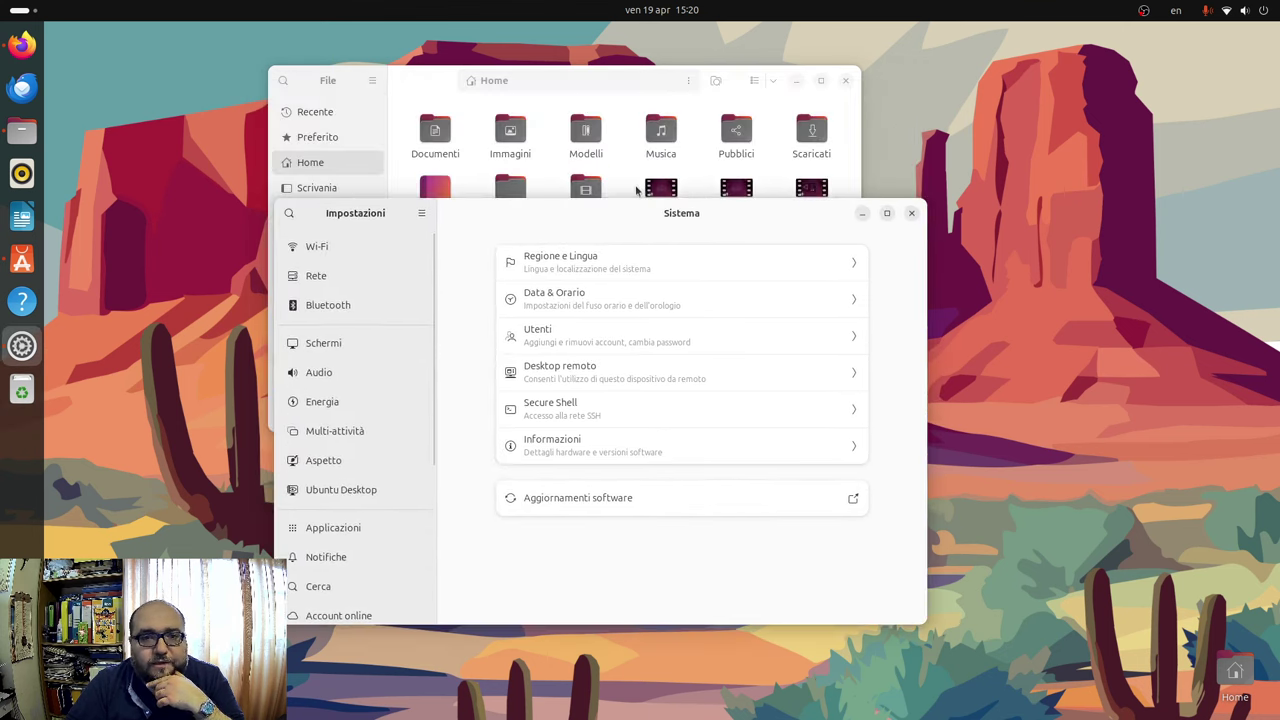
pyautogui.click(796, 80)
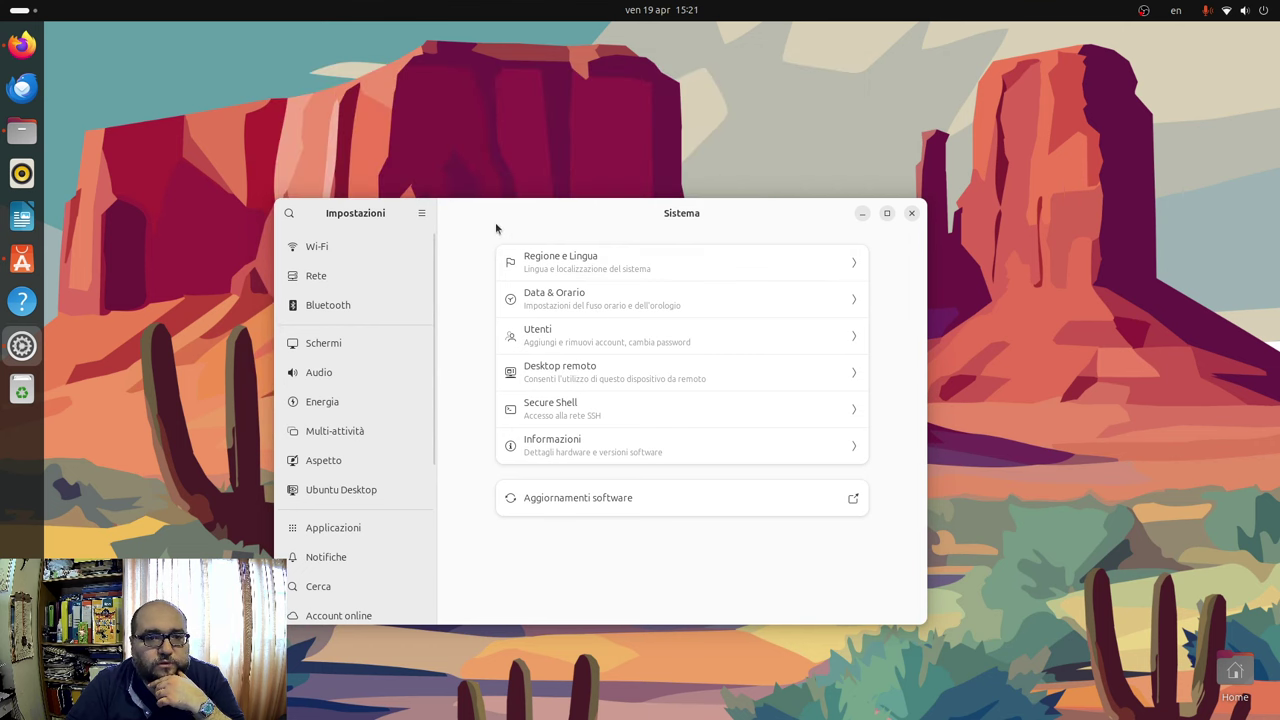
pyautogui.moveTo(496, 229); pyautogui.dragTo(494, 173)
# Examine the Wi-Fi, Rete, Bluetooth, Schermi and Audio settings pages.
pyautogui.click(349, 190)
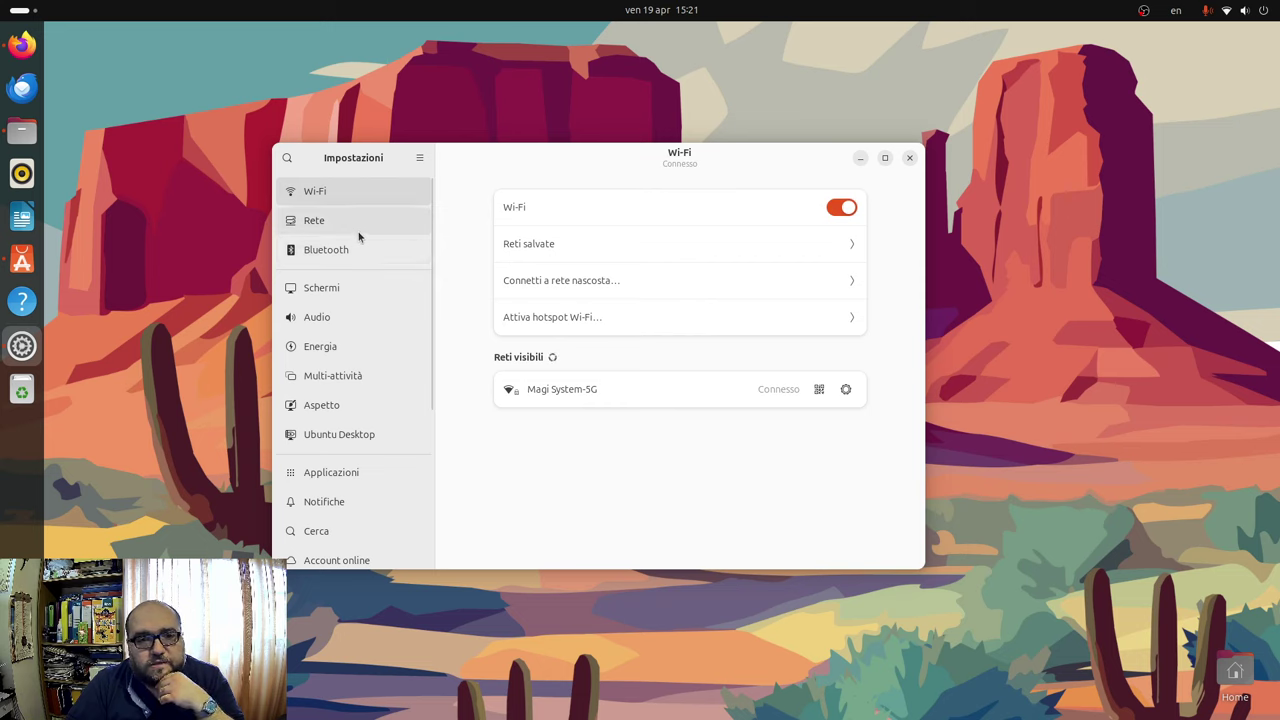
pyautogui.click(356, 230)
pyautogui.click(349, 252)
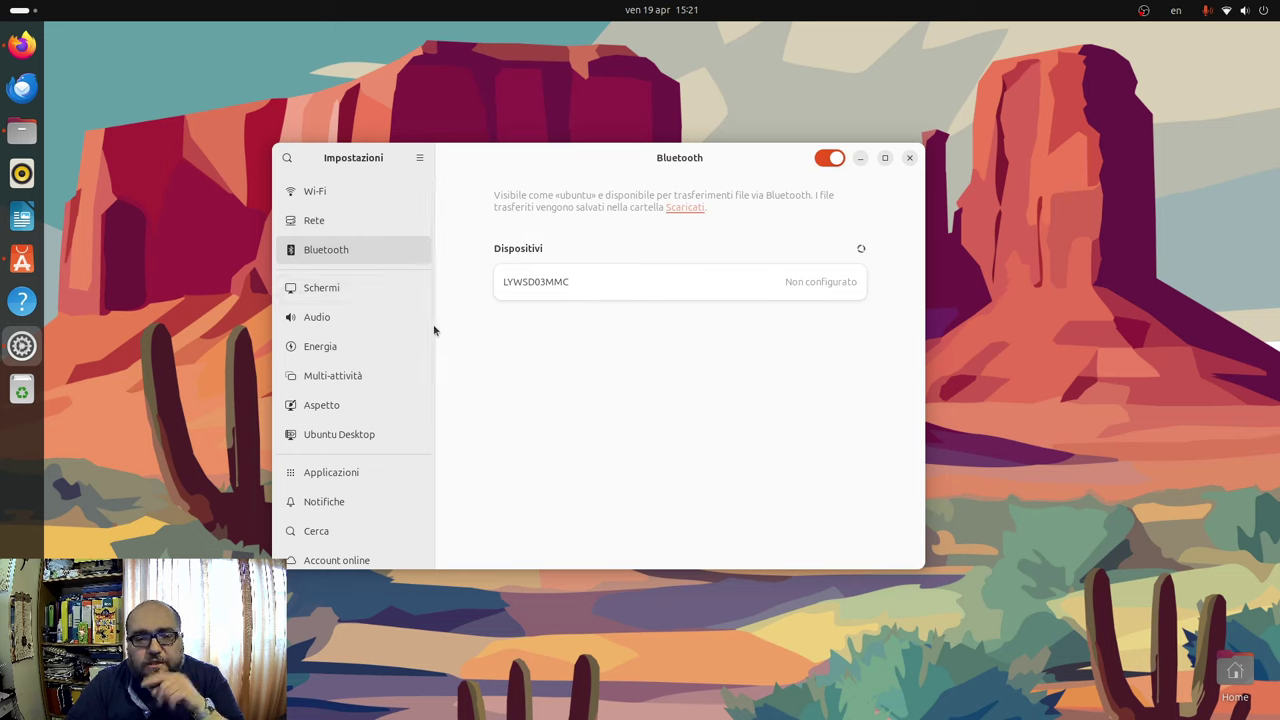
pyautogui.click(340, 298)
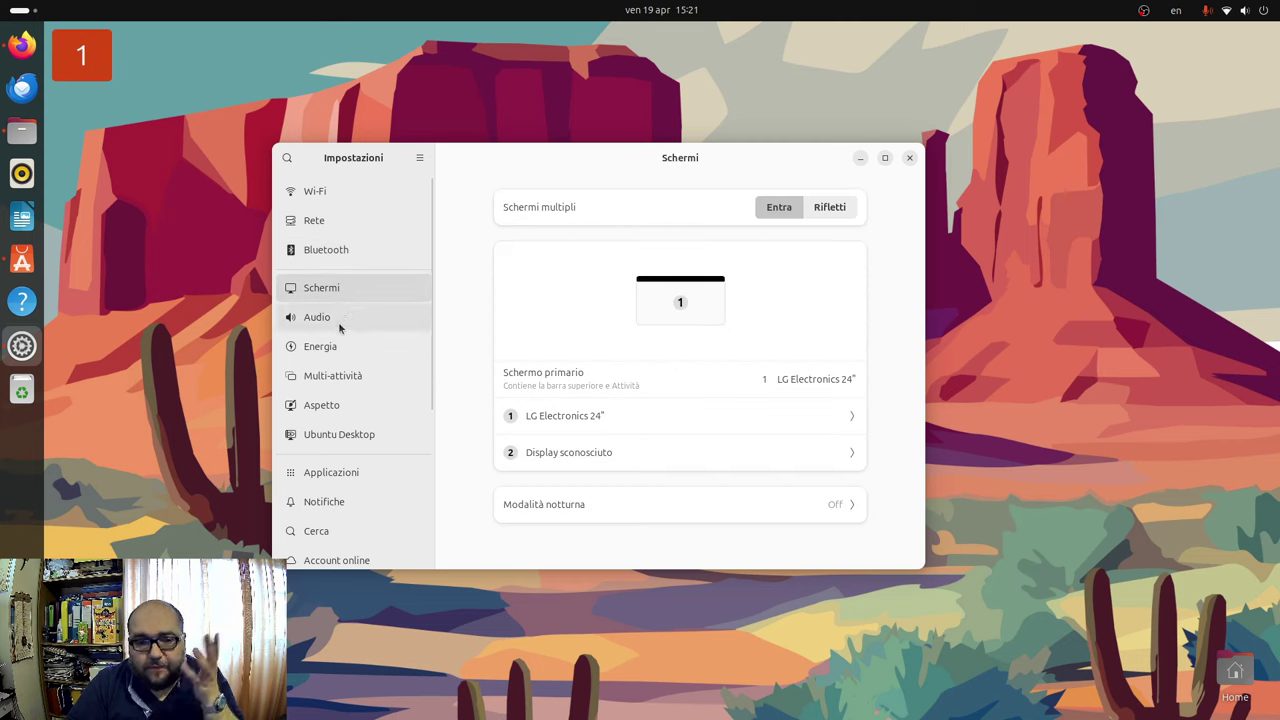
pyautogui.click(340, 319)
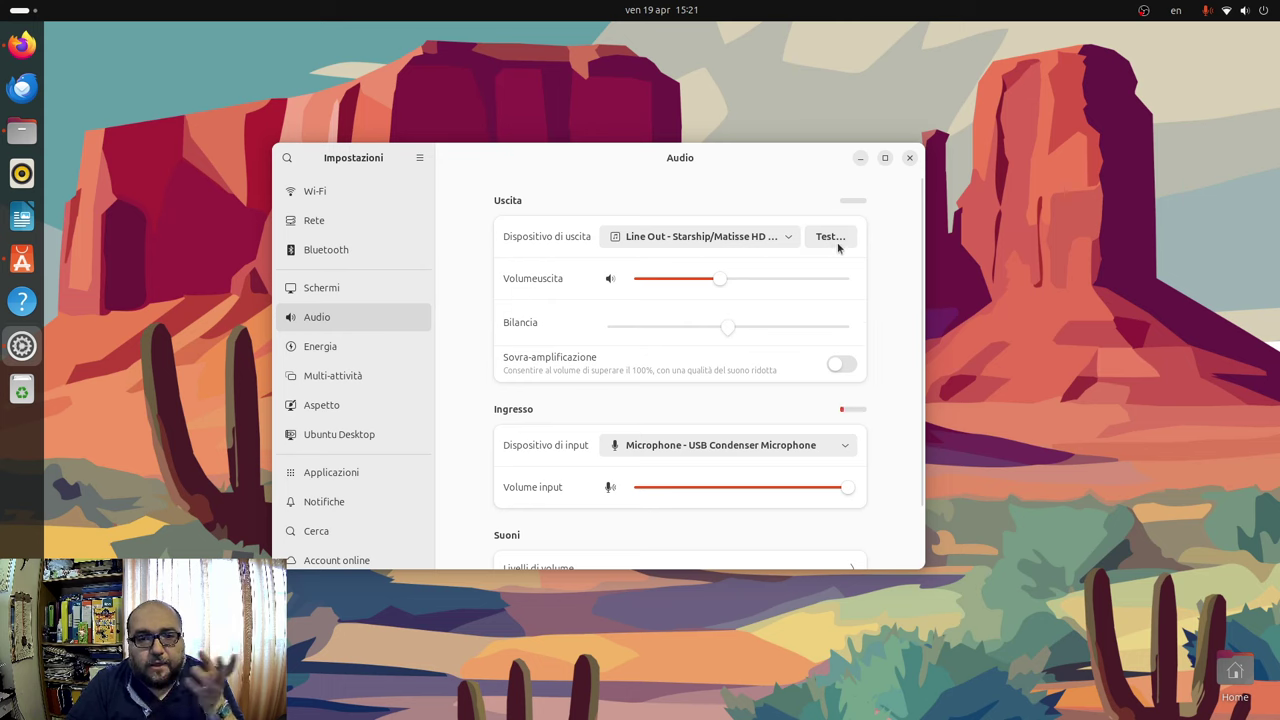
# Set Spegnimento dello schermo to 15 minuti in the Energia settings.
pyautogui.click(314, 352)
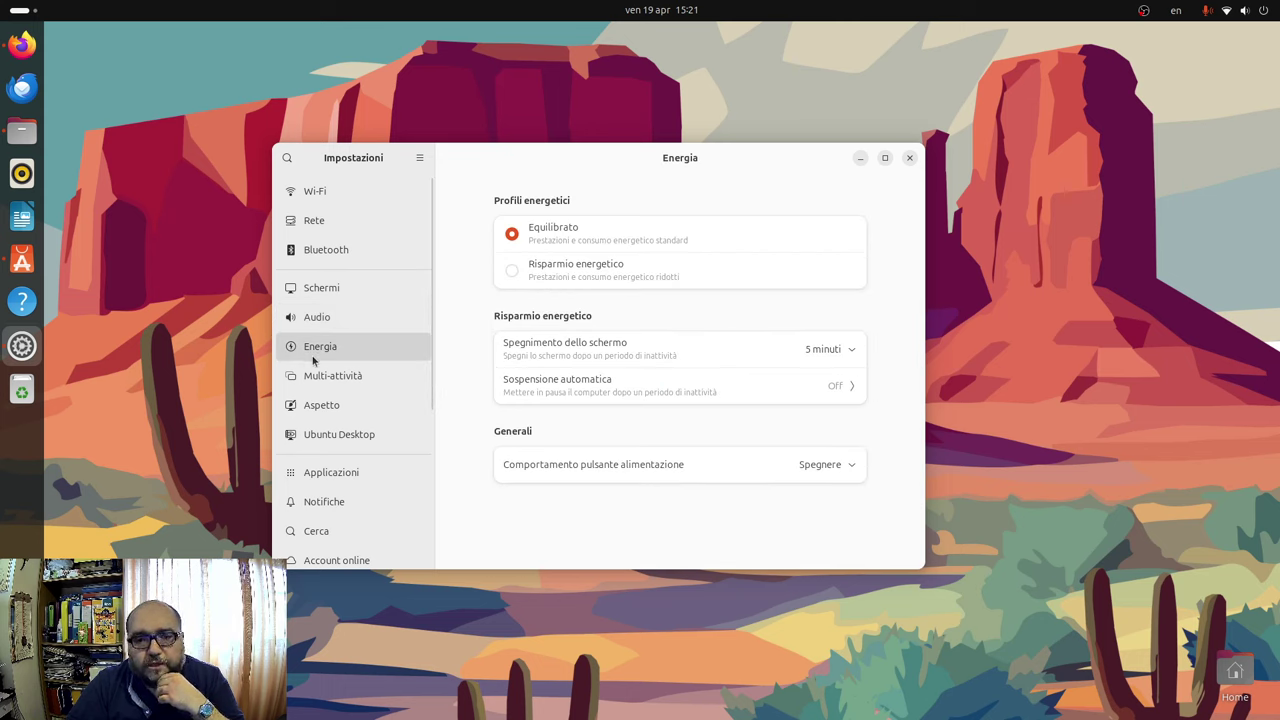
pyautogui.click(836, 358)
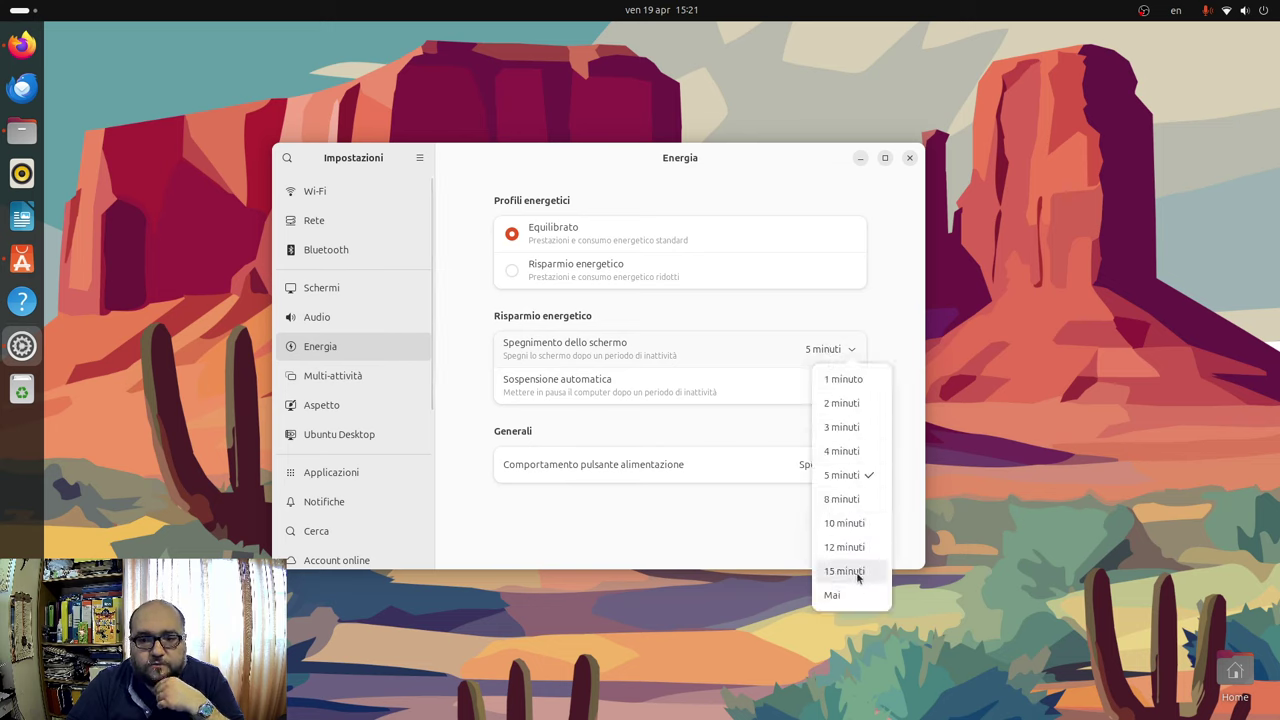
pyautogui.click(845, 571)
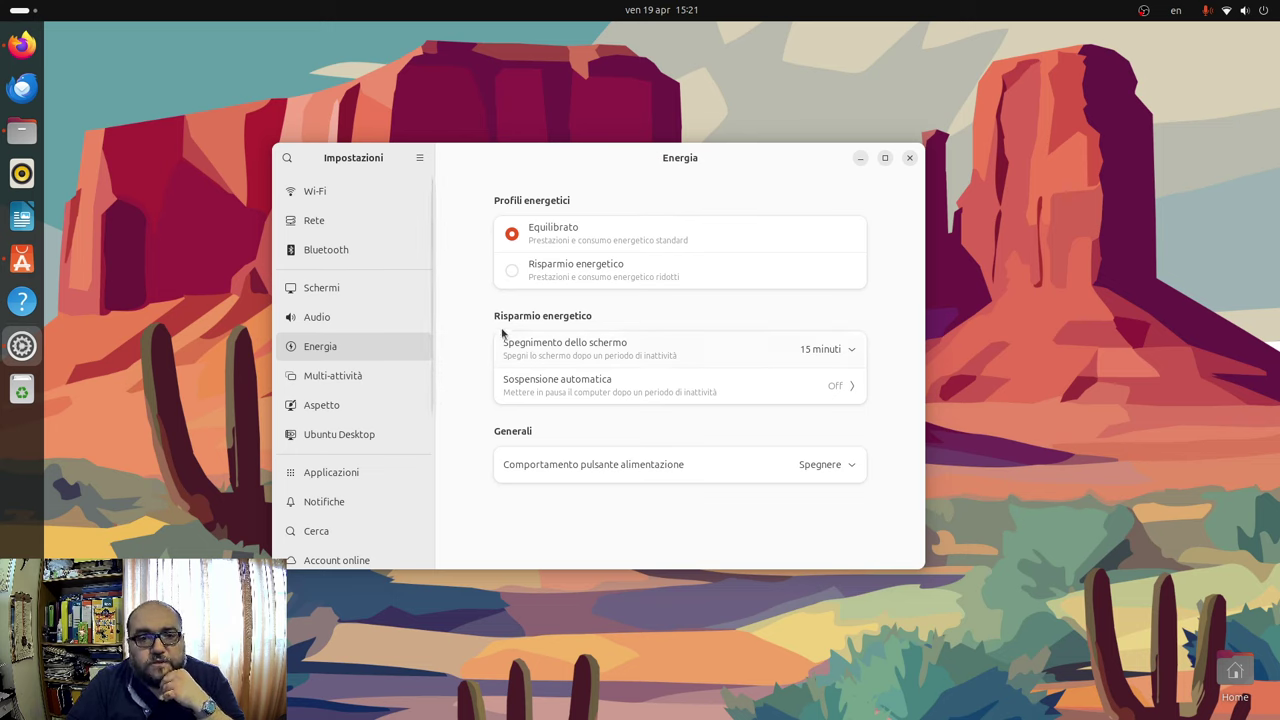
# Enable Angolo attivo in the Multi-attività settings, try it by opening the activities overview, and disable it again.
pyautogui.click(362, 382)
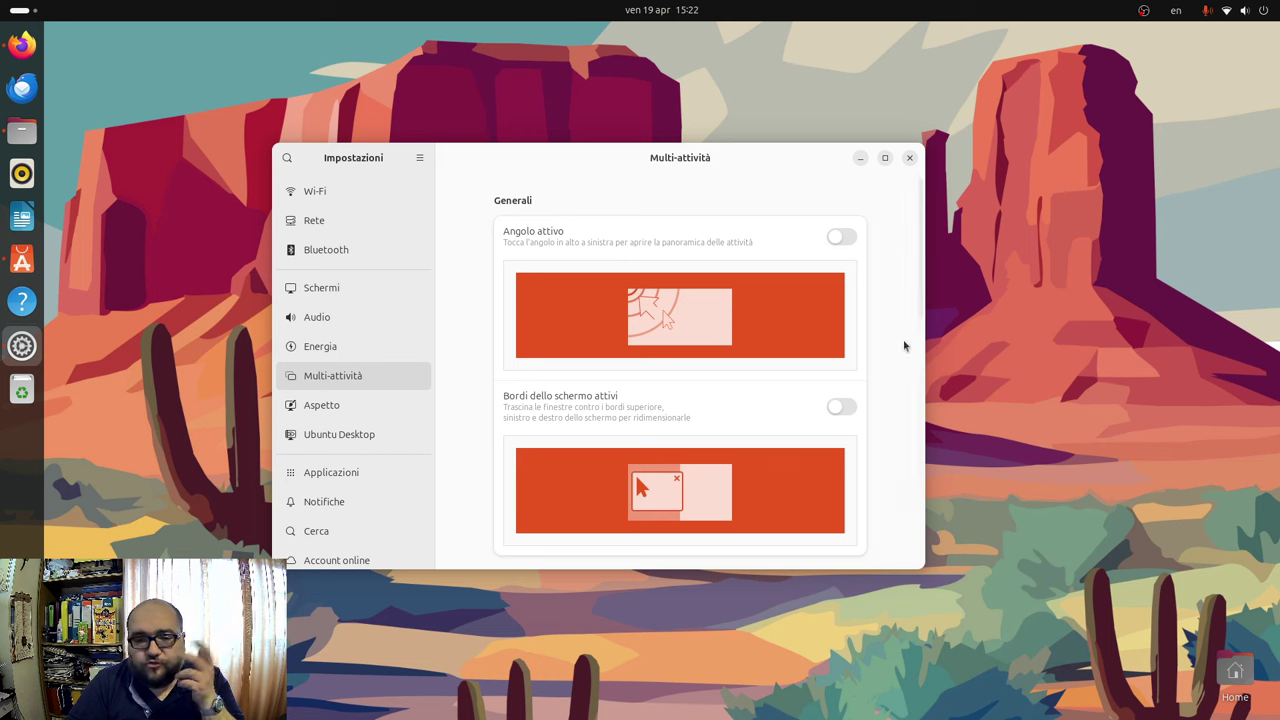
pyautogui.click(840, 238)
pyautogui.moveTo(3, 5)
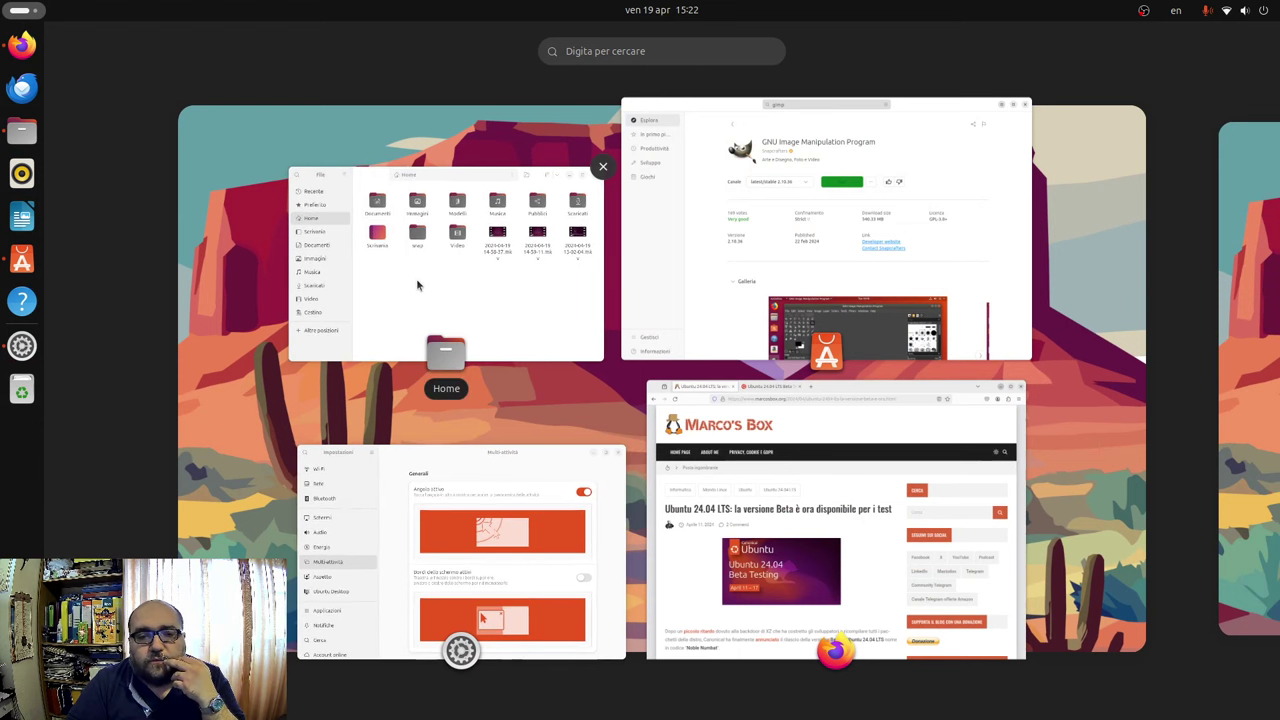
pyautogui.click(531, 520)
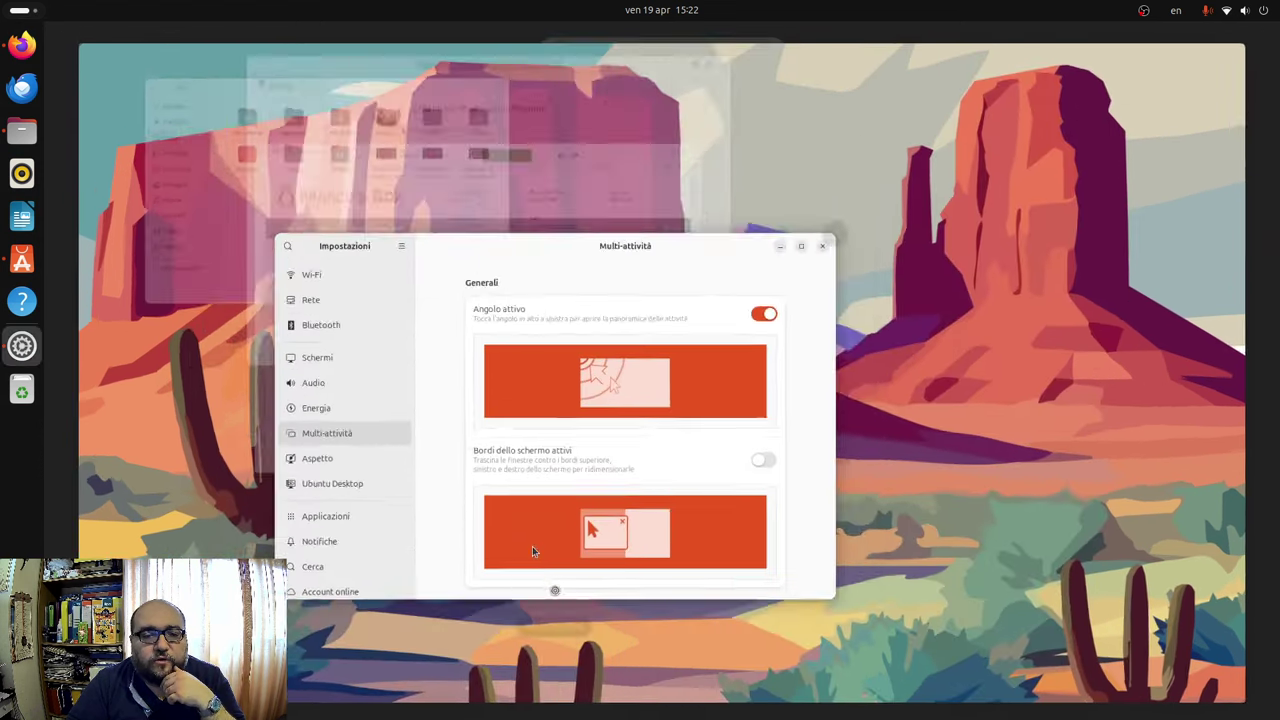
pyautogui.click(841, 237)
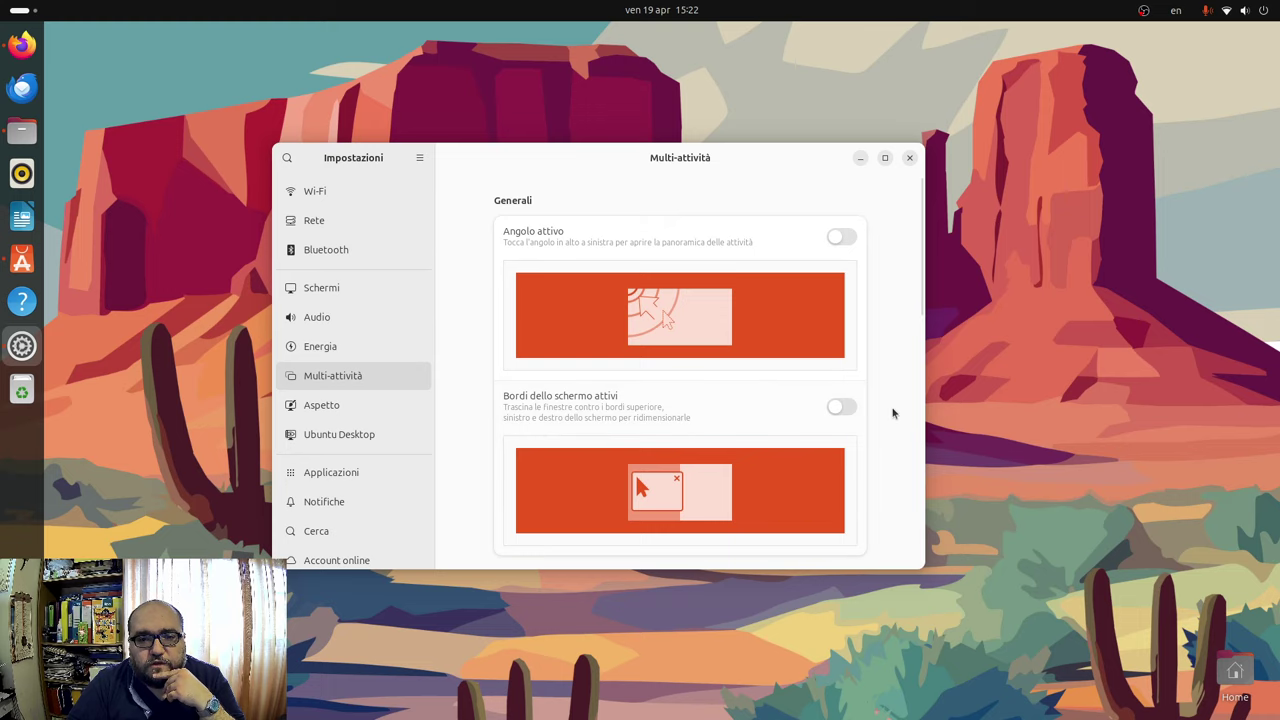
# Enable Bordi dello schermo attivi, try it by maximising the Settings window against the screen's upper edge, restore the window and disable it again.
pyautogui.click(848, 405)
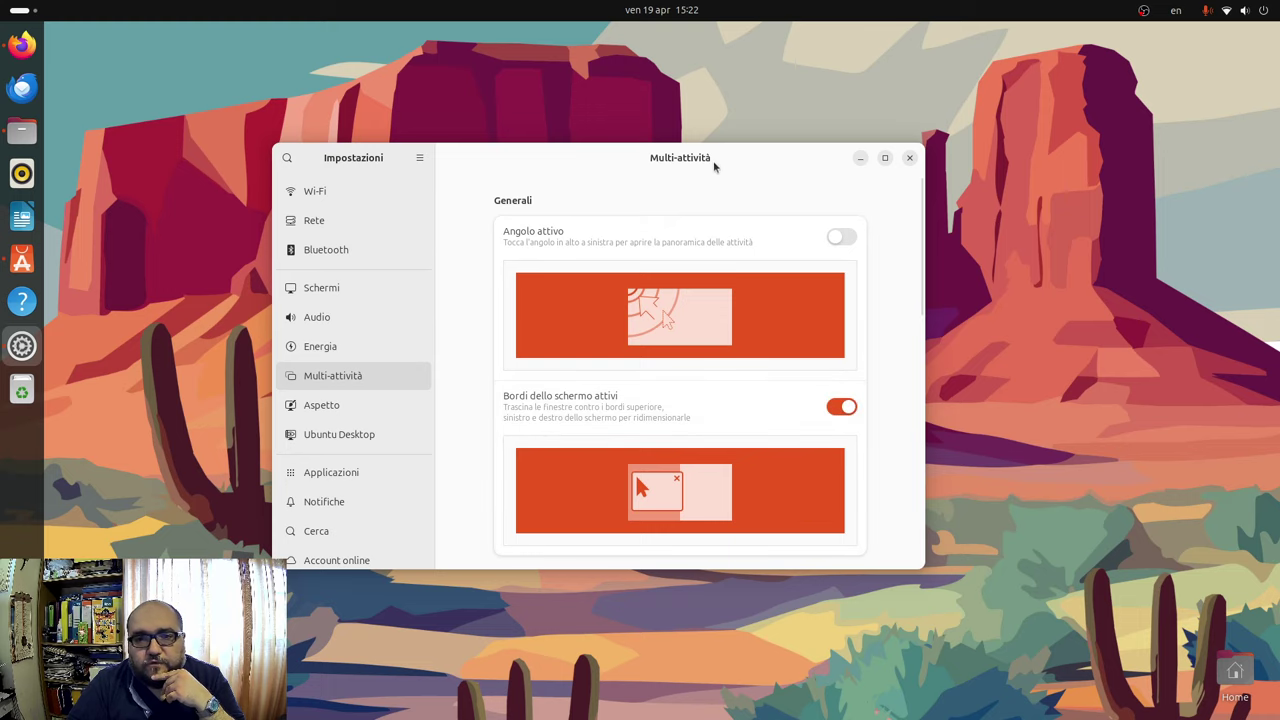
pyautogui.moveTo(714, 163); pyautogui.dragTo(465, 8)
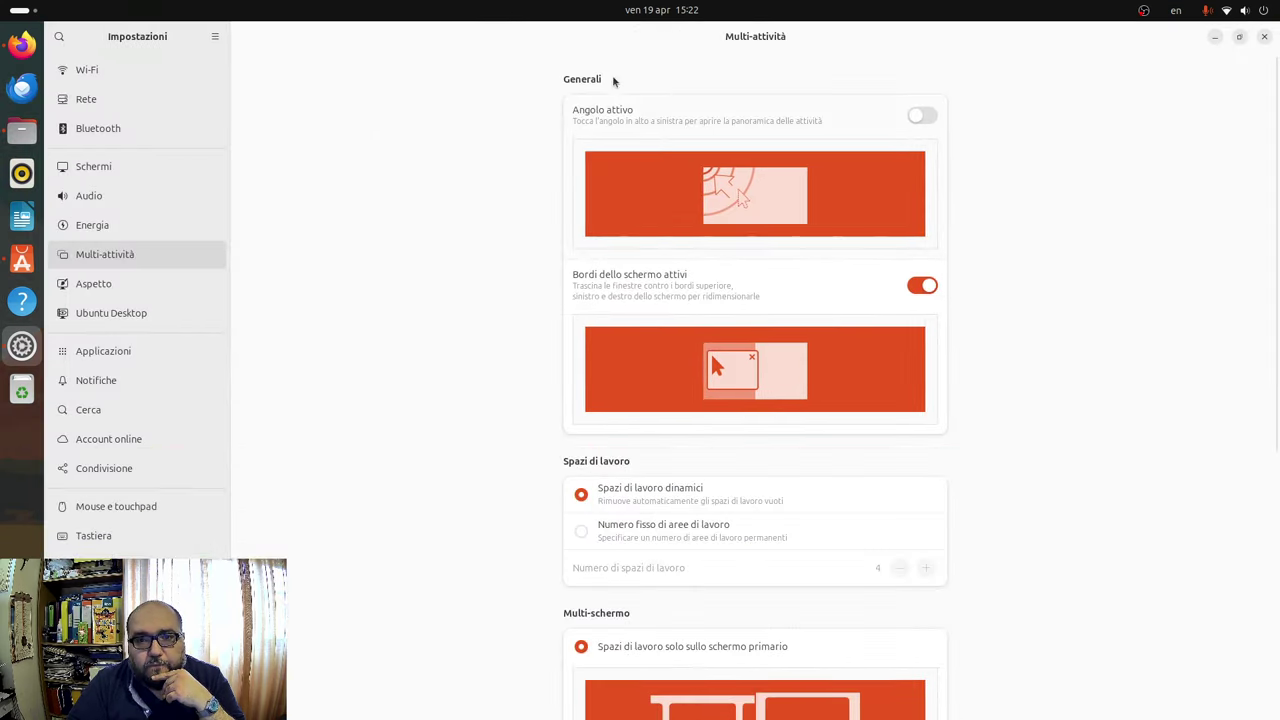
pyautogui.click(660, 10)
pyautogui.click(1097, 40)
pyautogui.moveTo(1097, 40); pyautogui.dragTo(809, 196)
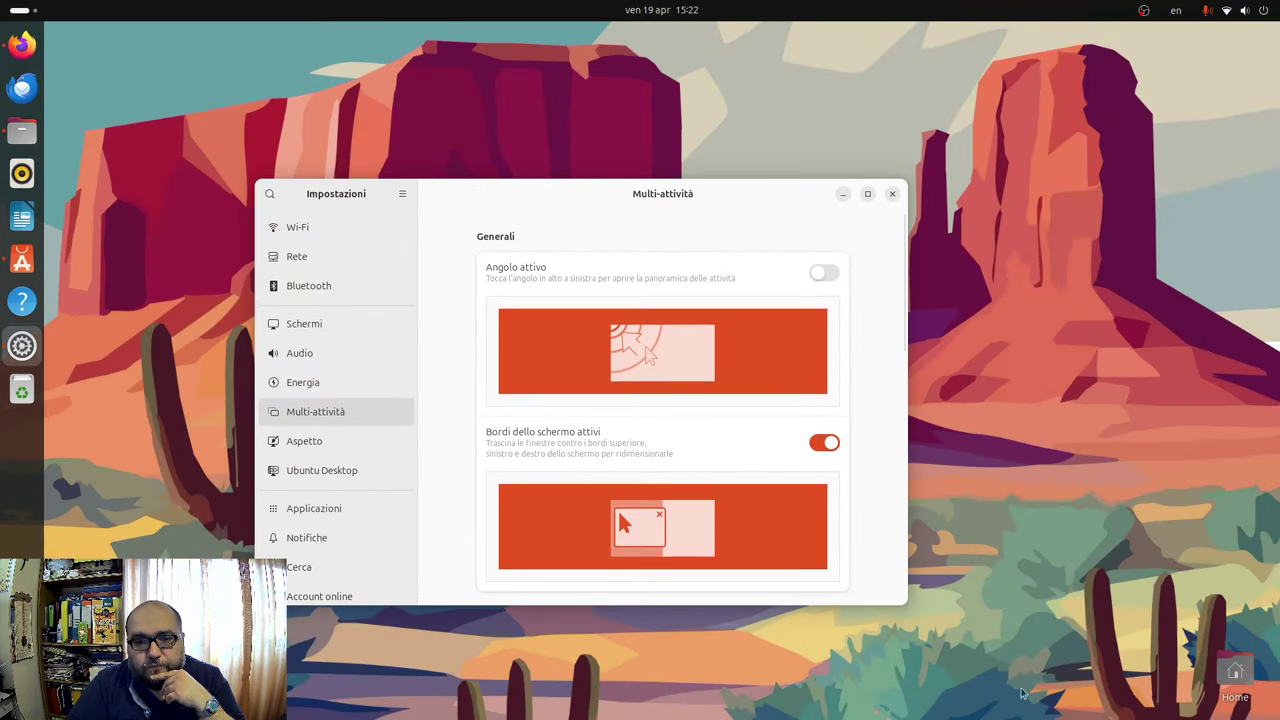
pyautogui.click(825, 443)
pyautogui.moveTo(536, 200); pyautogui.dragTo(605, 215)
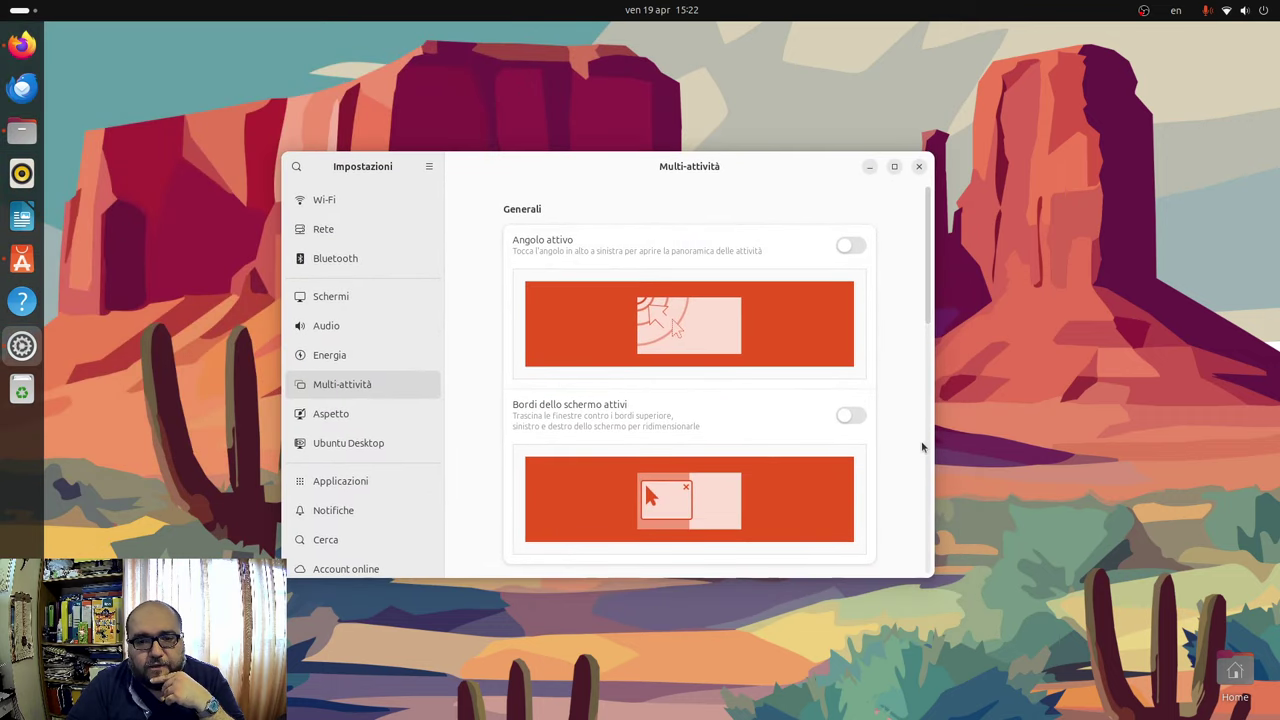
# Examine the workspace, multi-screen and app-switching options in Multi-attività and the style, colour and background options in Aspetto.
pyautogui.scroll(-5, 923, 446)
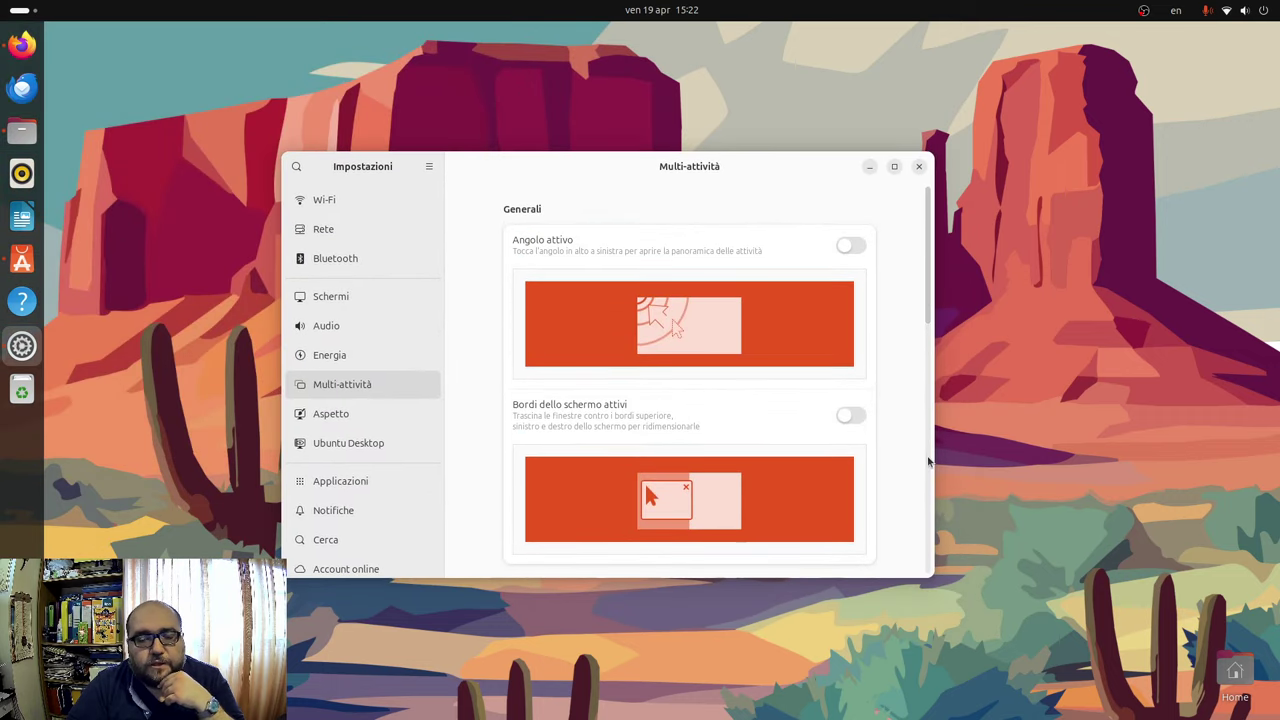
pyautogui.scroll(-5, 926, 460)
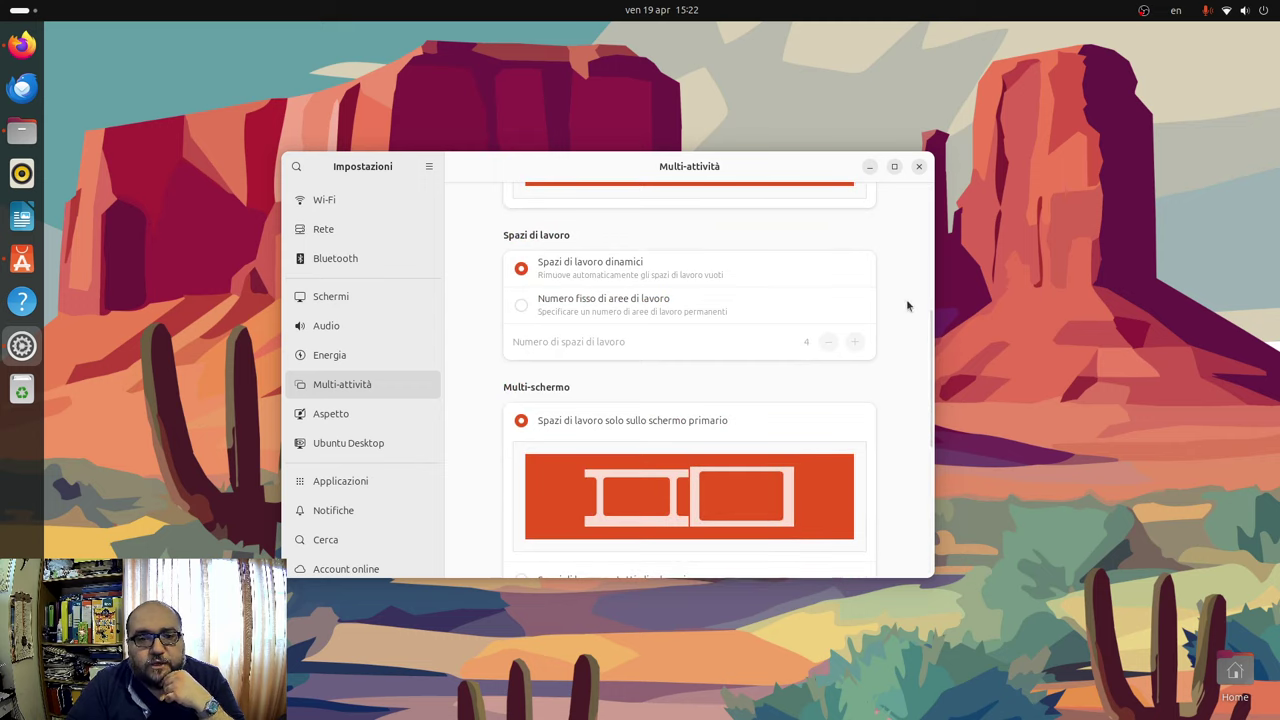
pyautogui.scroll(-5, 910, 305)
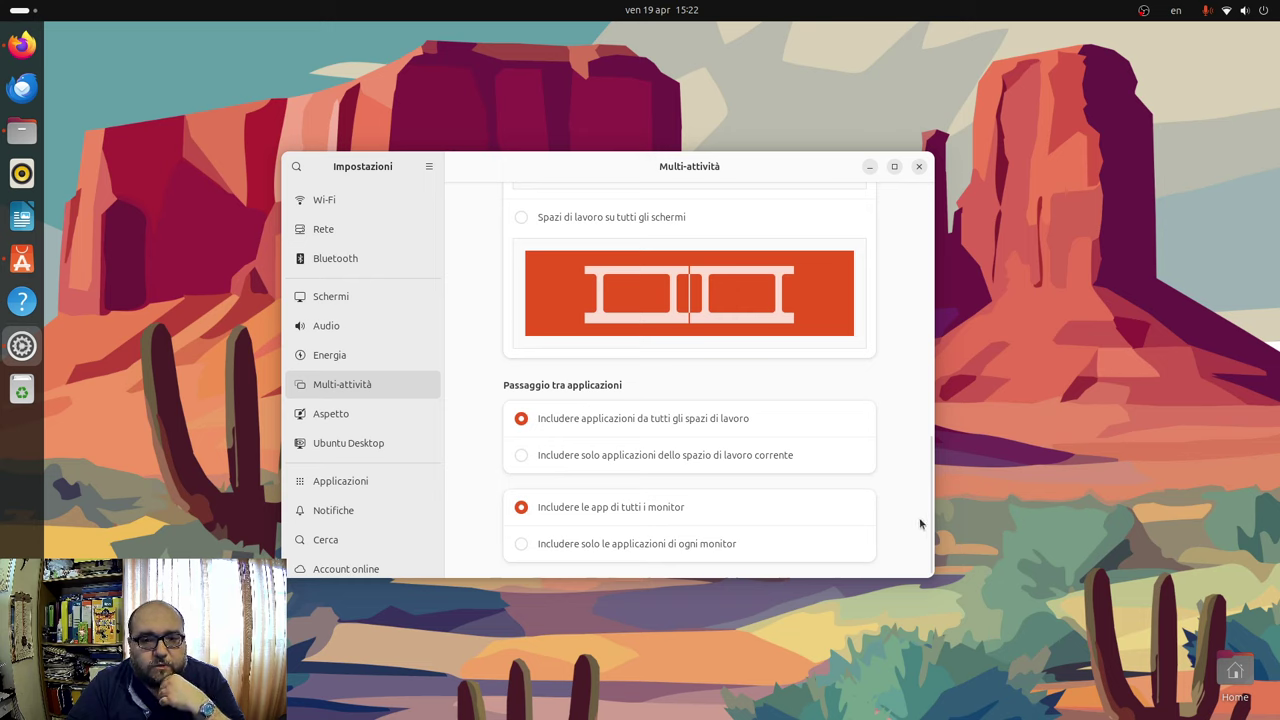
pyautogui.click(389, 418)
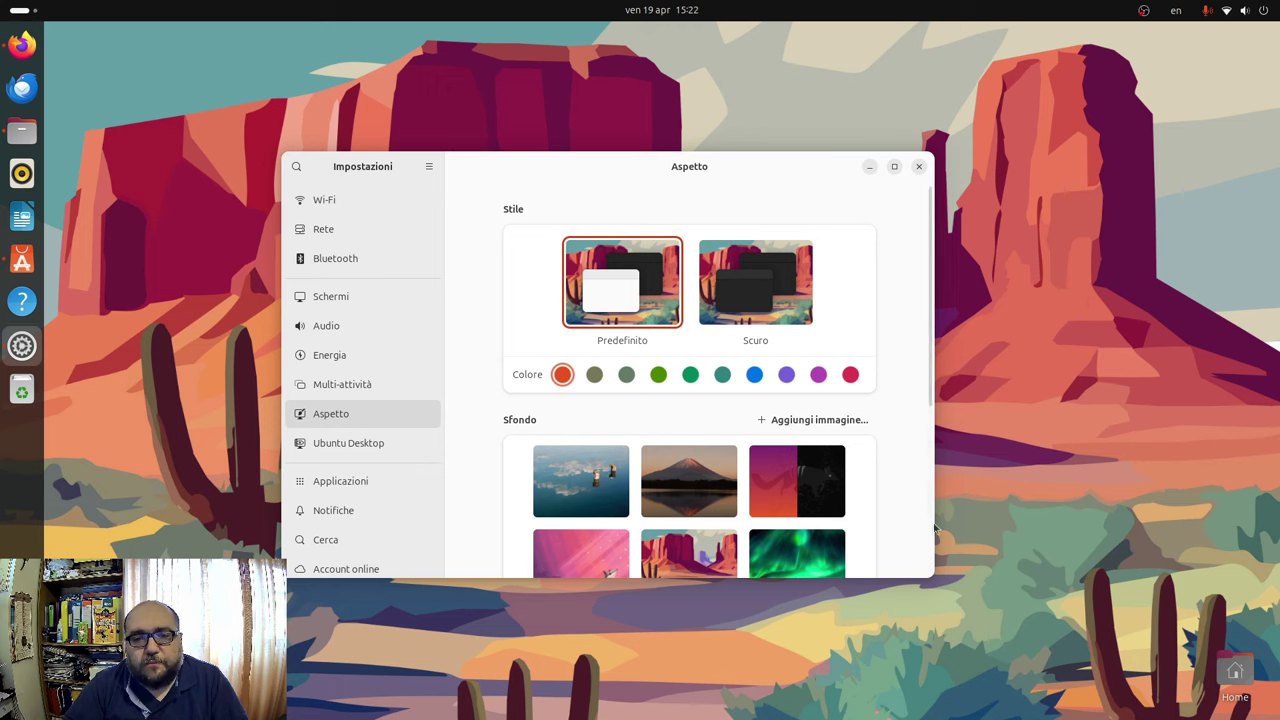
pyautogui.scroll(-4, 900, 495)
pyautogui.scroll(4, 894, 503)
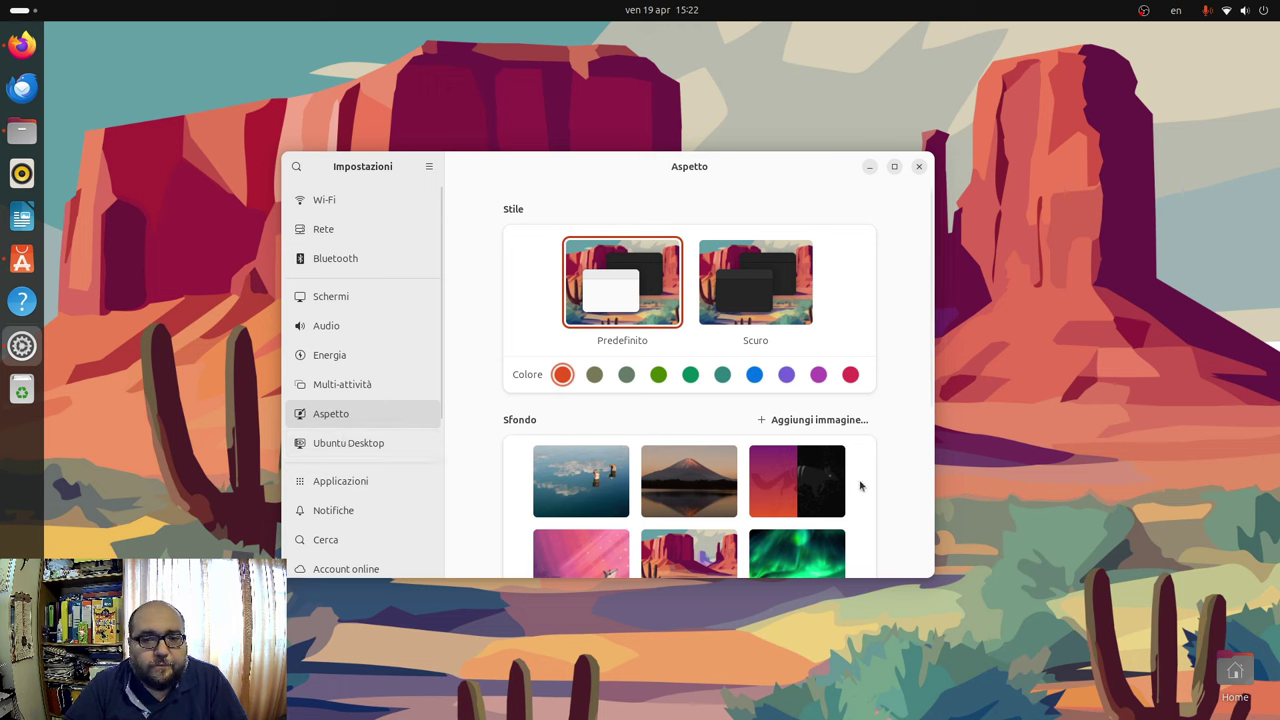
pyautogui.scroll(-5, 863, 495)
pyautogui.scroll(5, 863, 498)
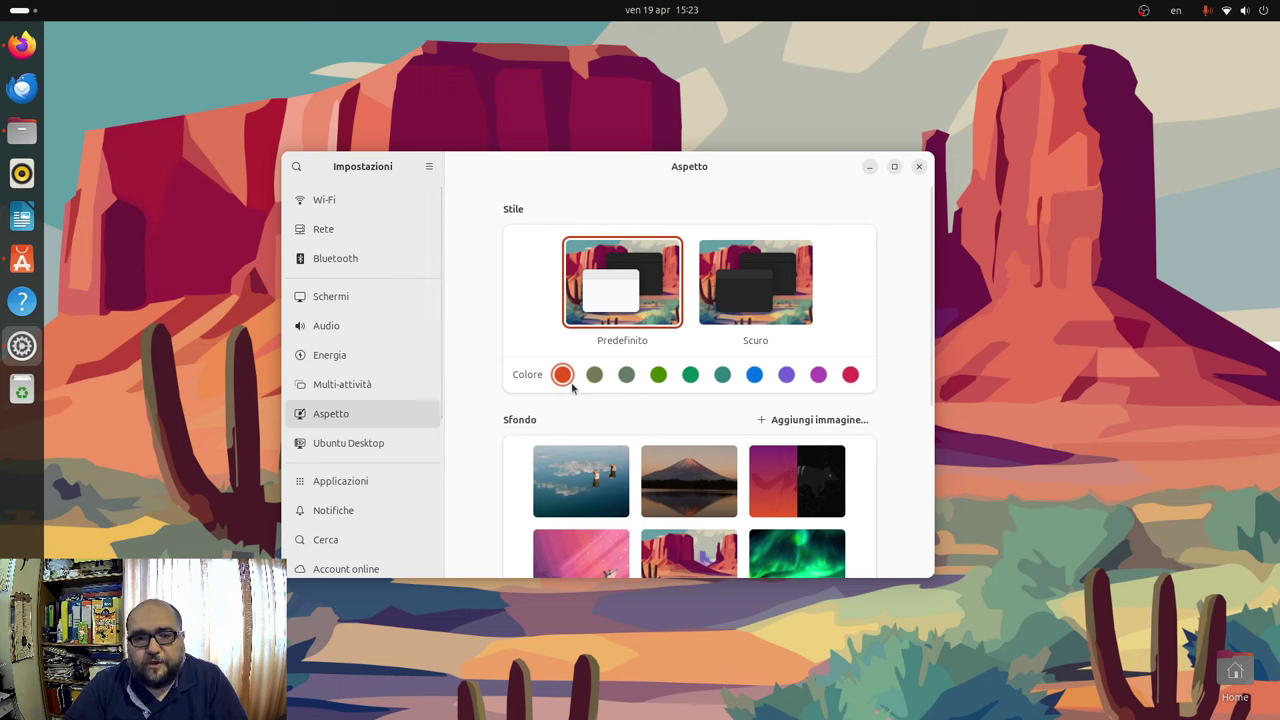
# Examine the Ubuntu Desktop, Applicazioni, Notifiche, Cerca and Account online settings pages.
pyautogui.click(386, 444)
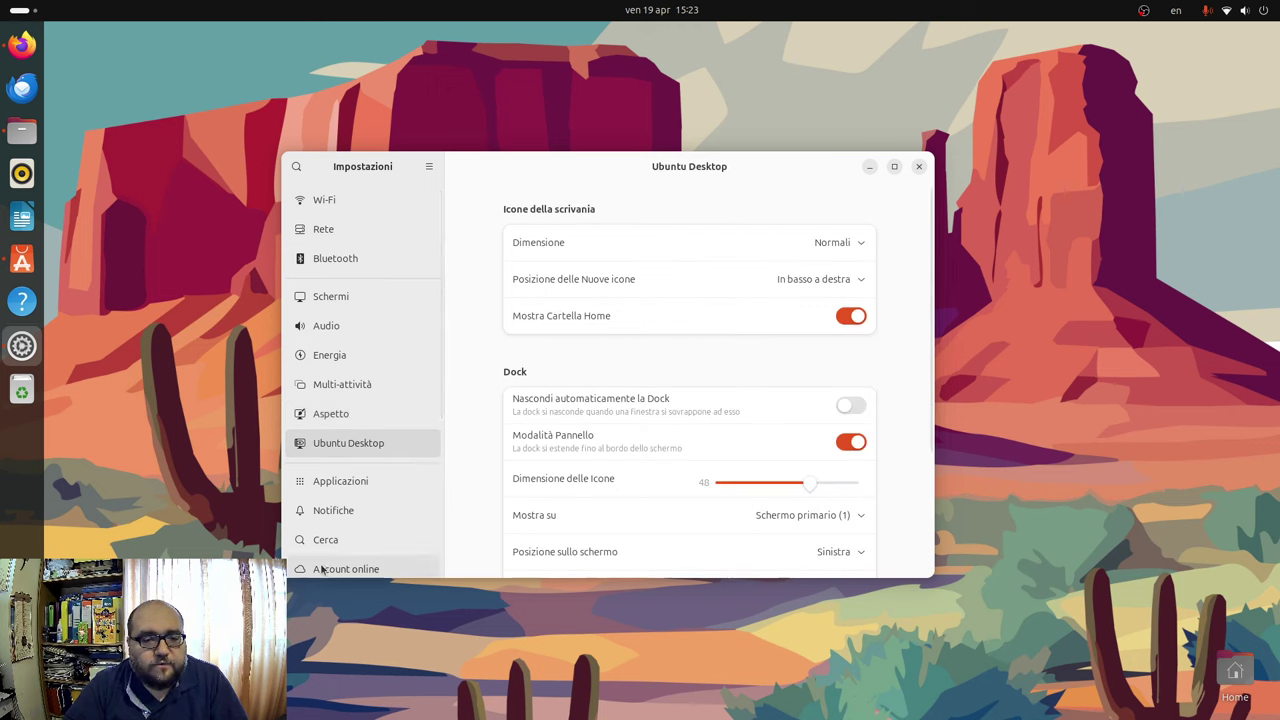
pyautogui.click(376, 481)
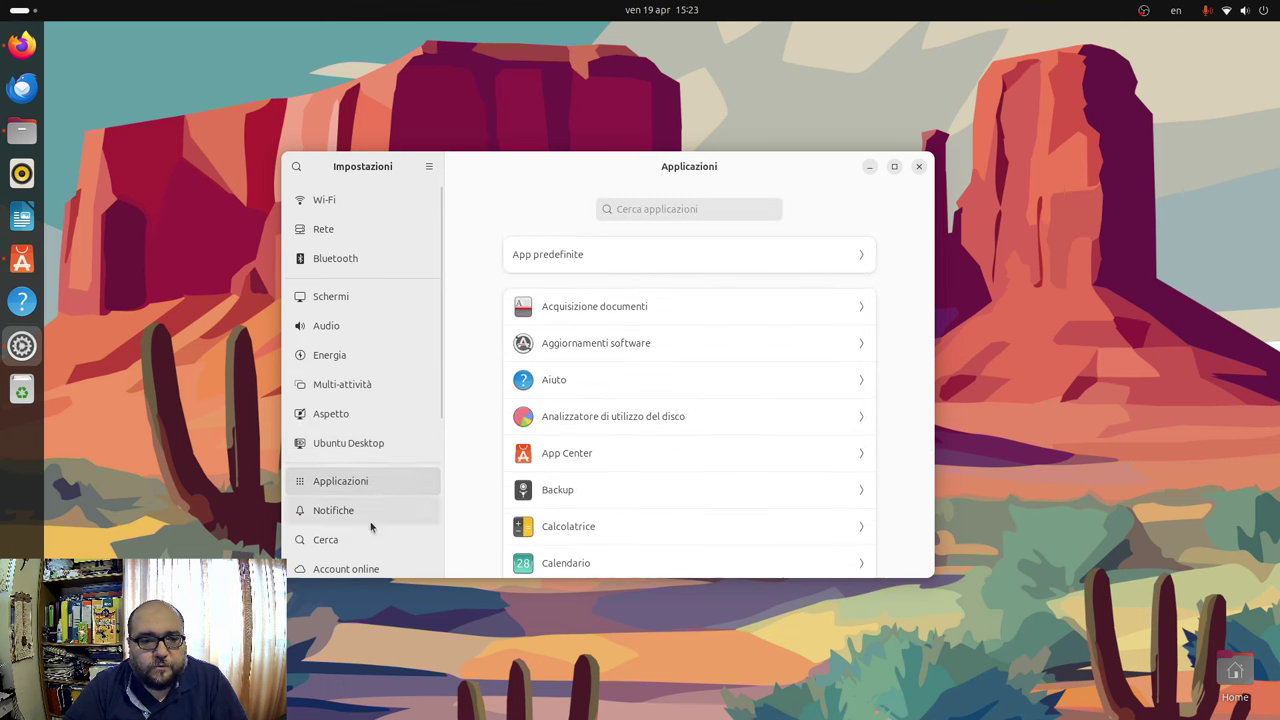
pyautogui.click(373, 518)
pyautogui.scroll(-2, 373, 521)
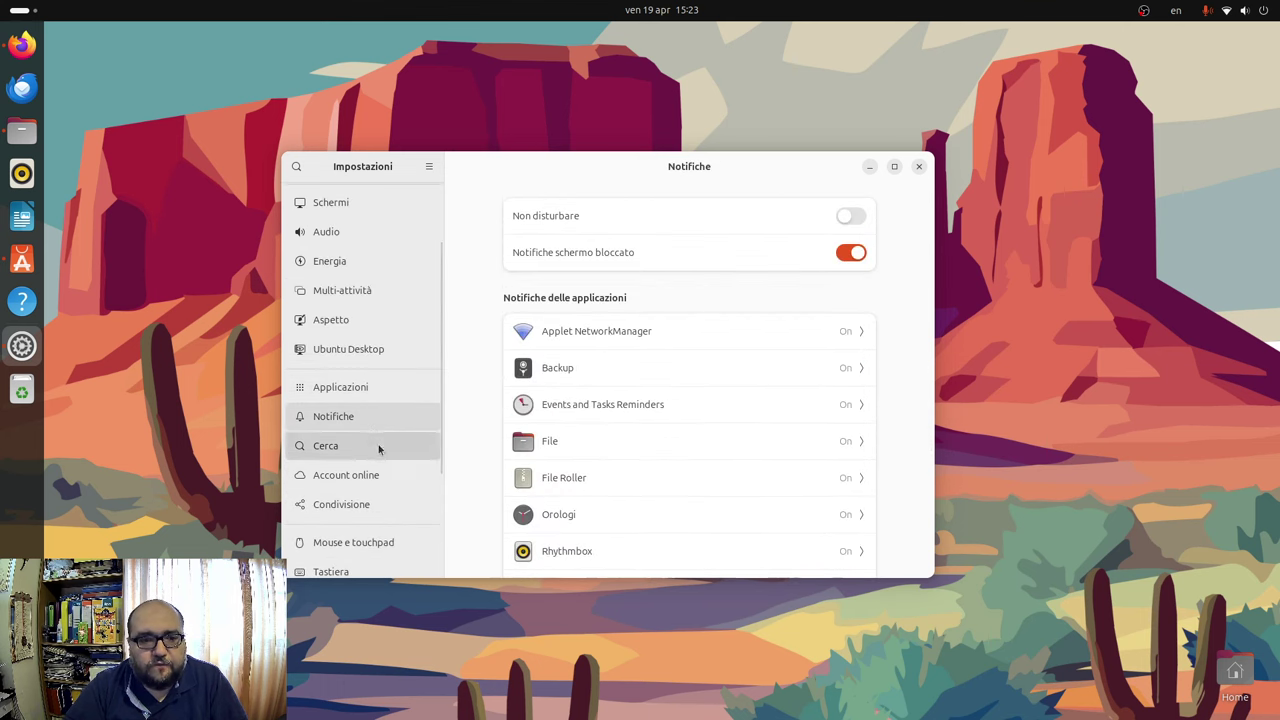
pyautogui.click(378, 444)
pyautogui.click(383, 476)
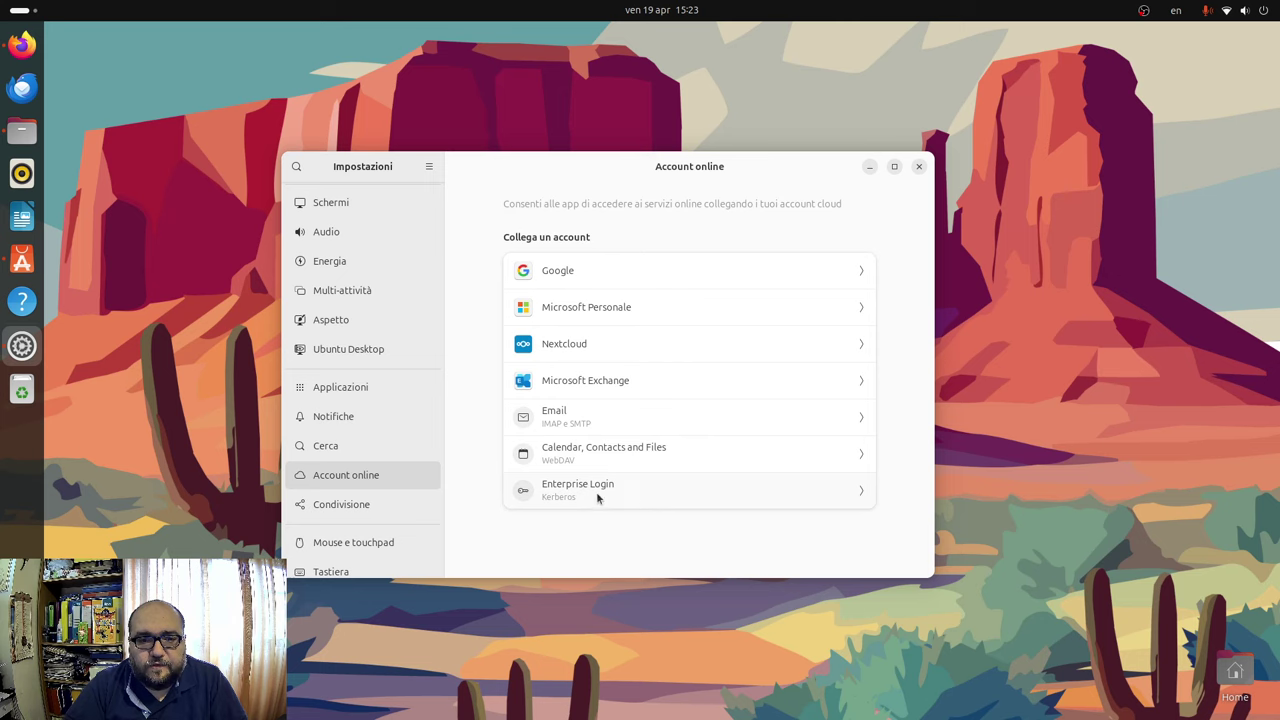
# Examine the Condivisione, Mouse e touchpad and Tastiera settings pages, including the input sources and keyboard shortcut entries.
pyautogui.click(396, 503)
pyautogui.scroll(-2, 388, 489)
pyautogui.click(385, 449)
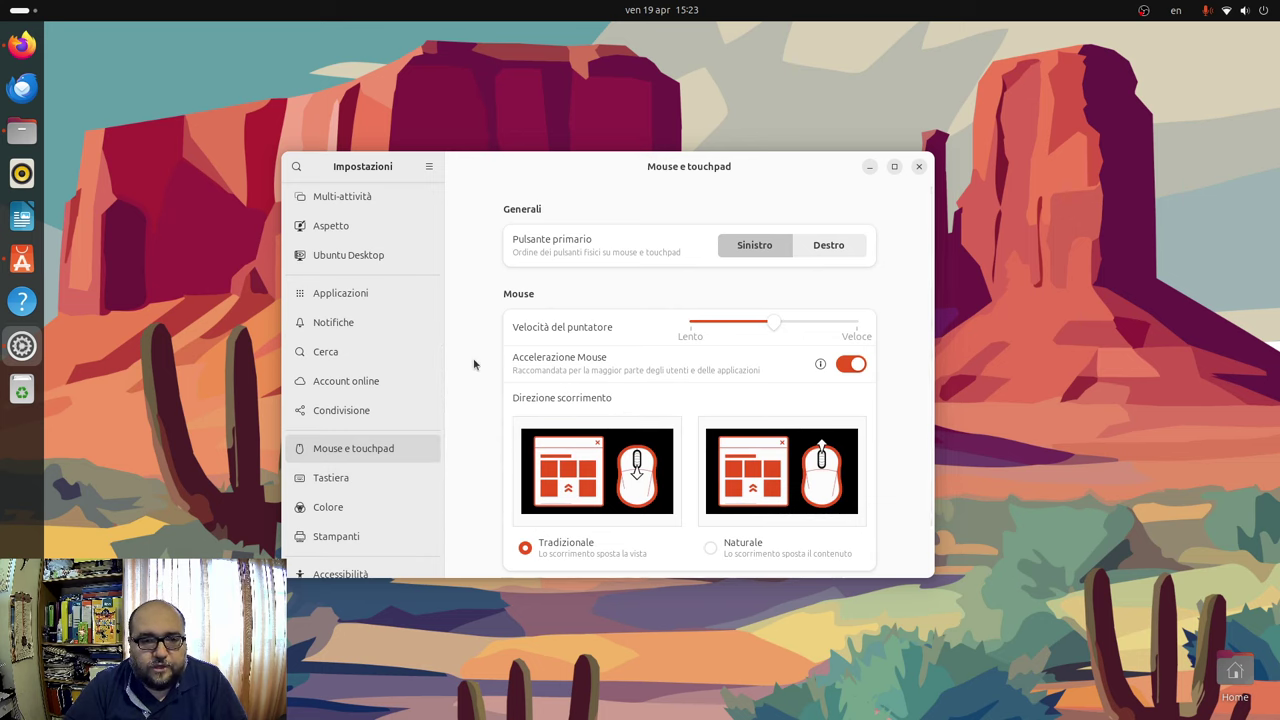
pyautogui.scroll(-1, 474, 364)
pyautogui.click(362, 482)
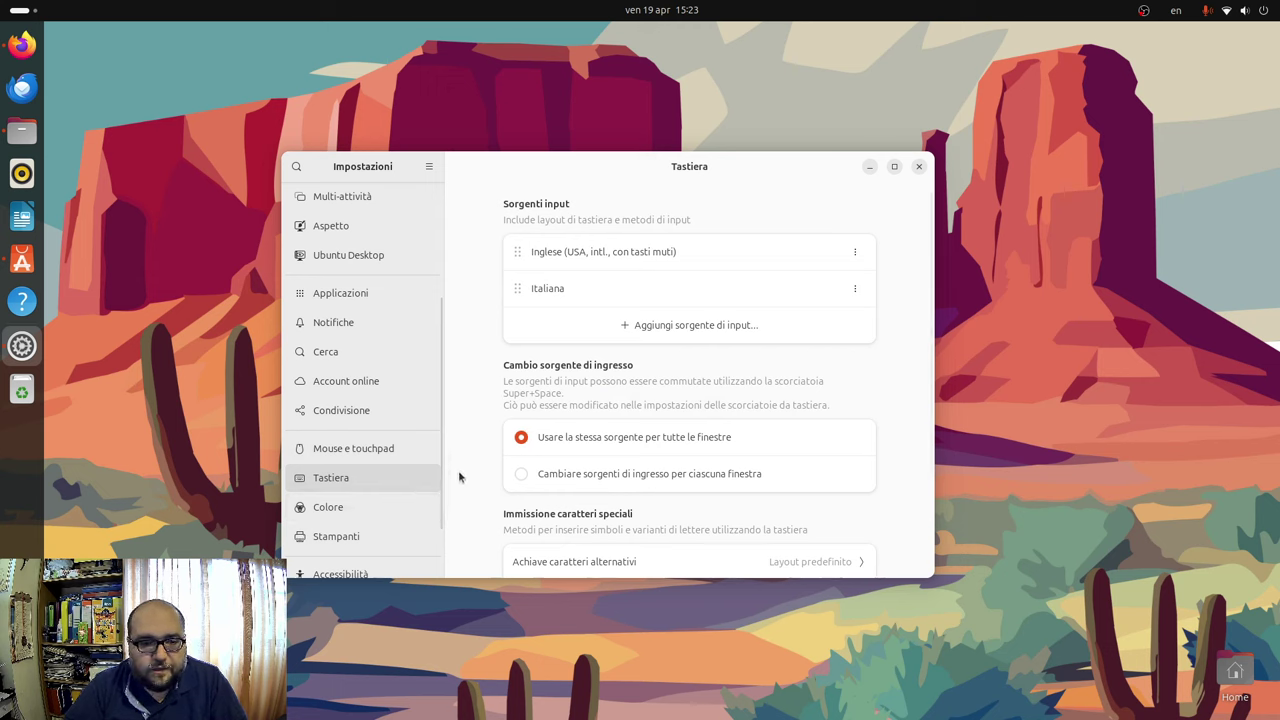
pyautogui.scroll(-3, 462, 472)
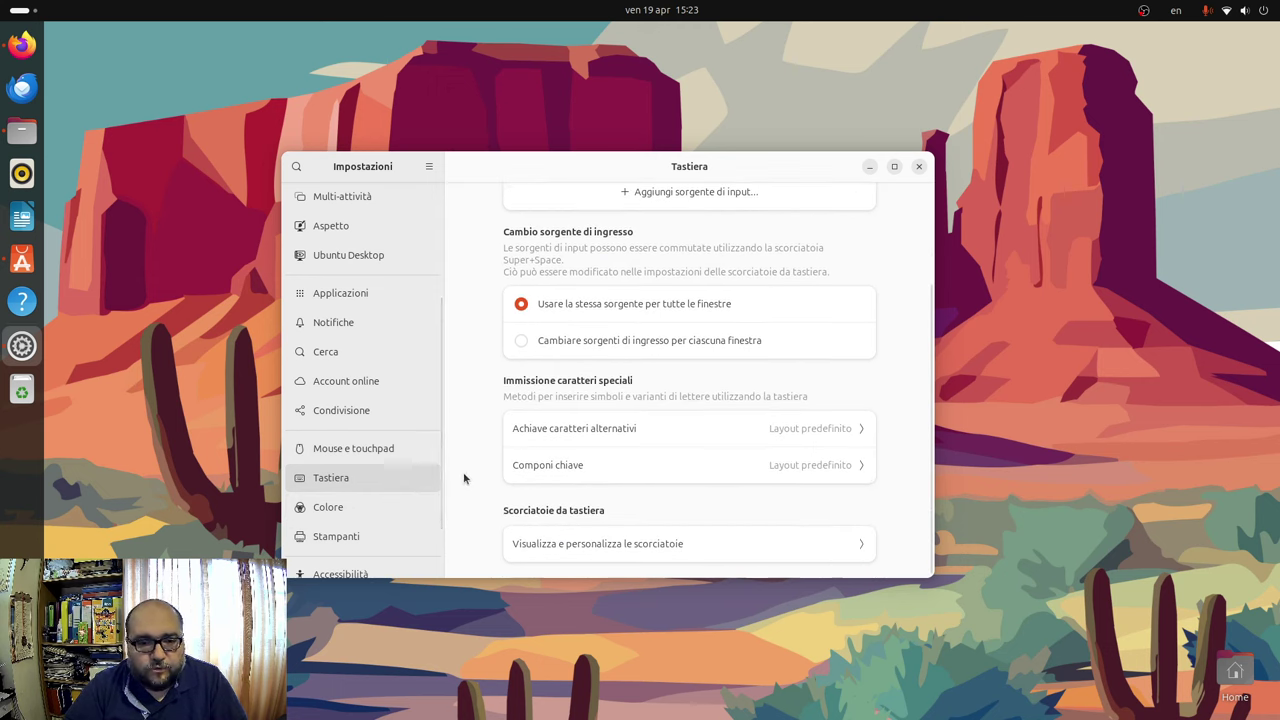
# Try to add a colour profile for Monitor xrandr-None-1-1 in the Colore settings and dismiss the problem report.
pyautogui.click(380, 505)
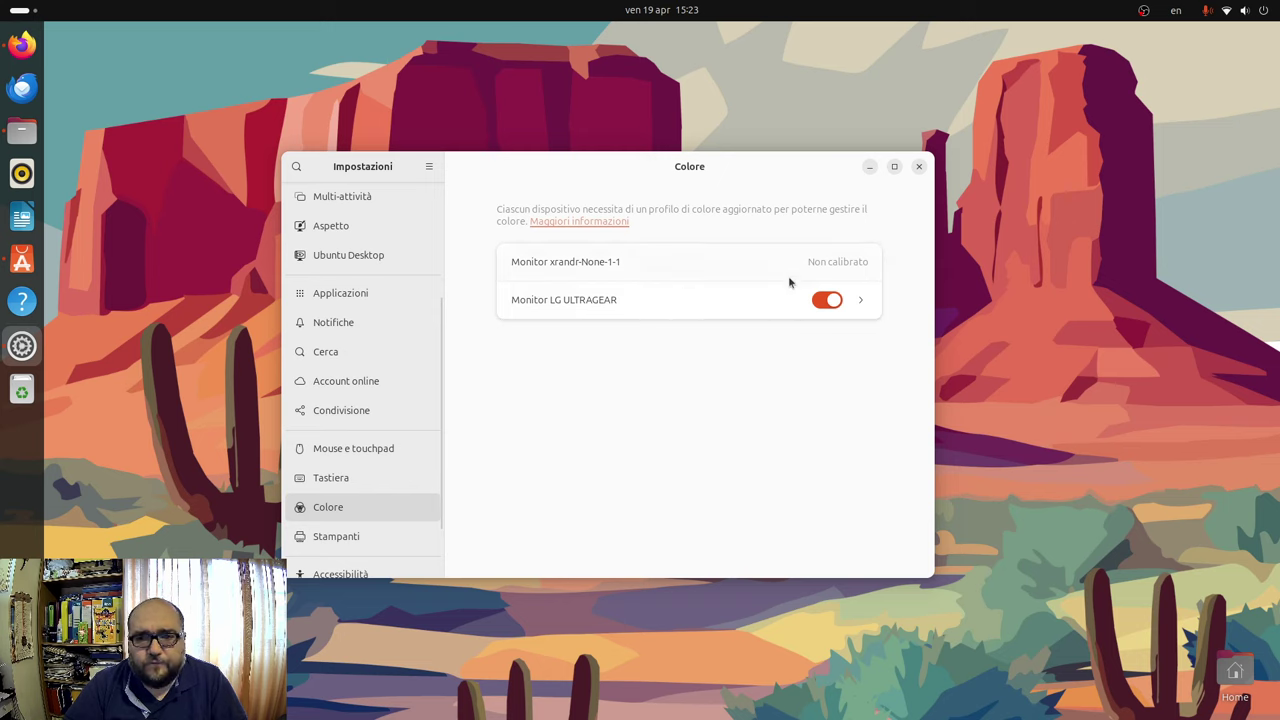
pyautogui.click(842, 264)
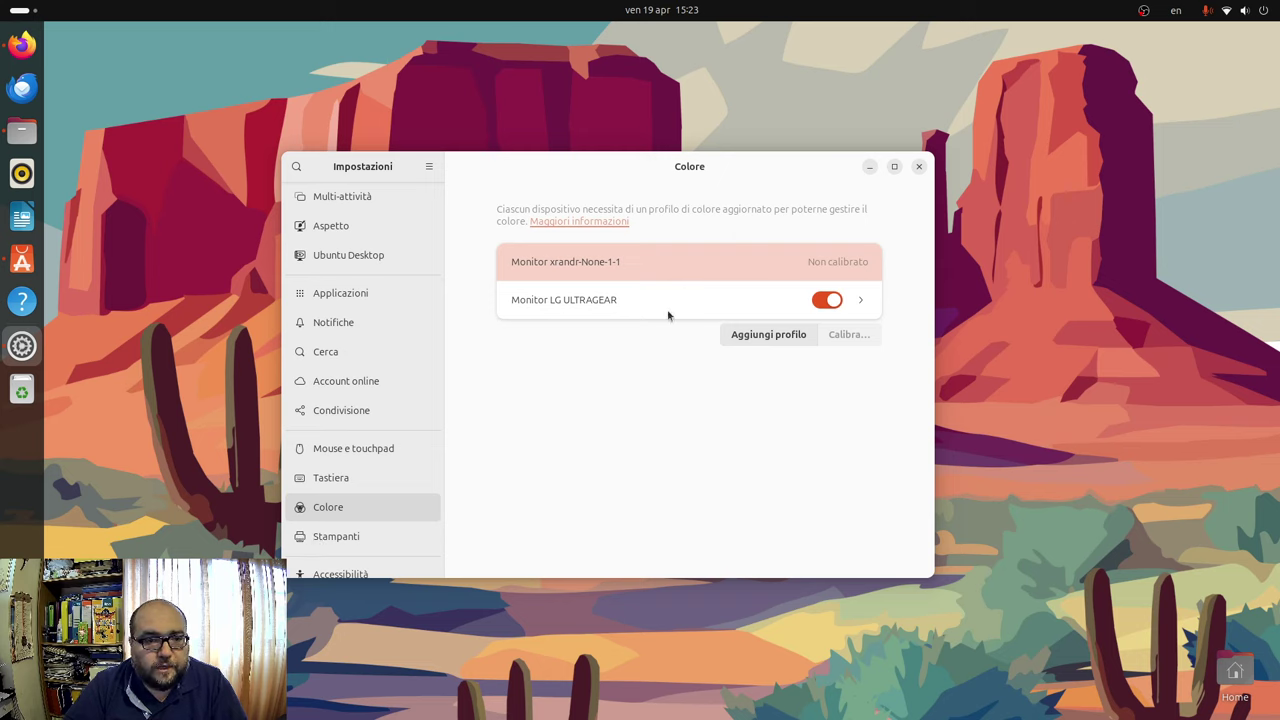
pyautogui.click(800, 339)
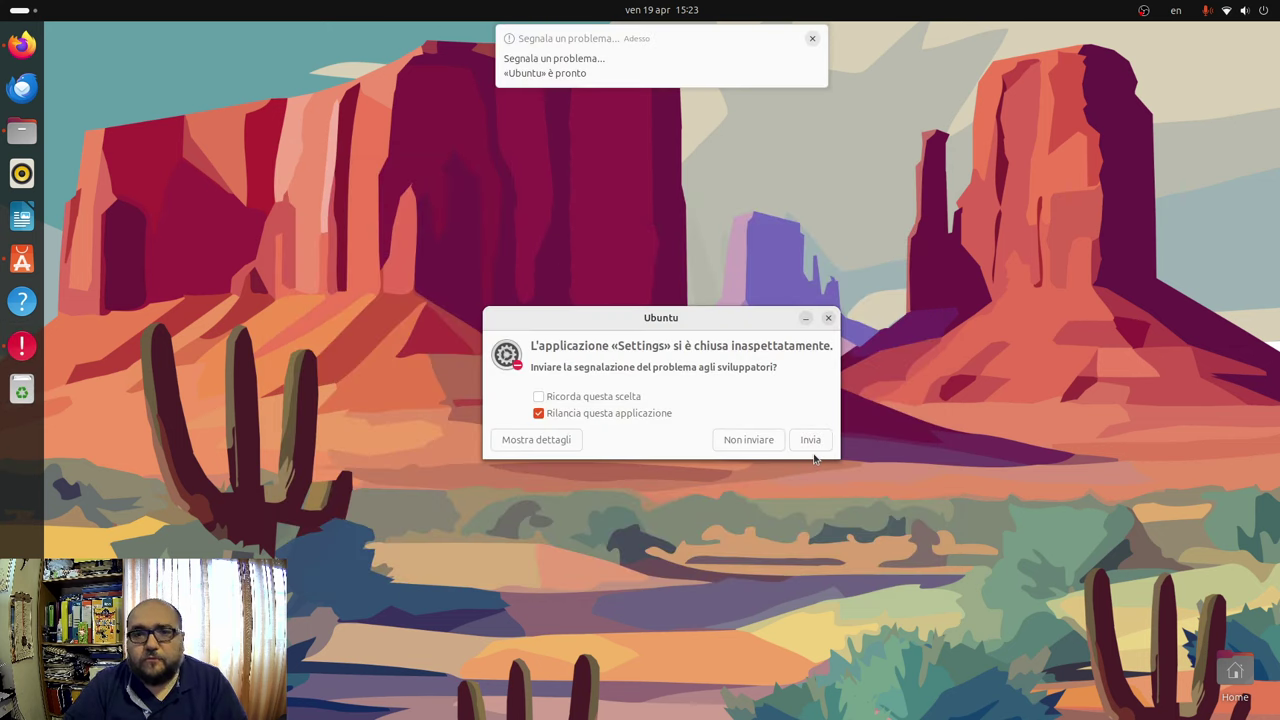
pyautogui.click(828, 318)
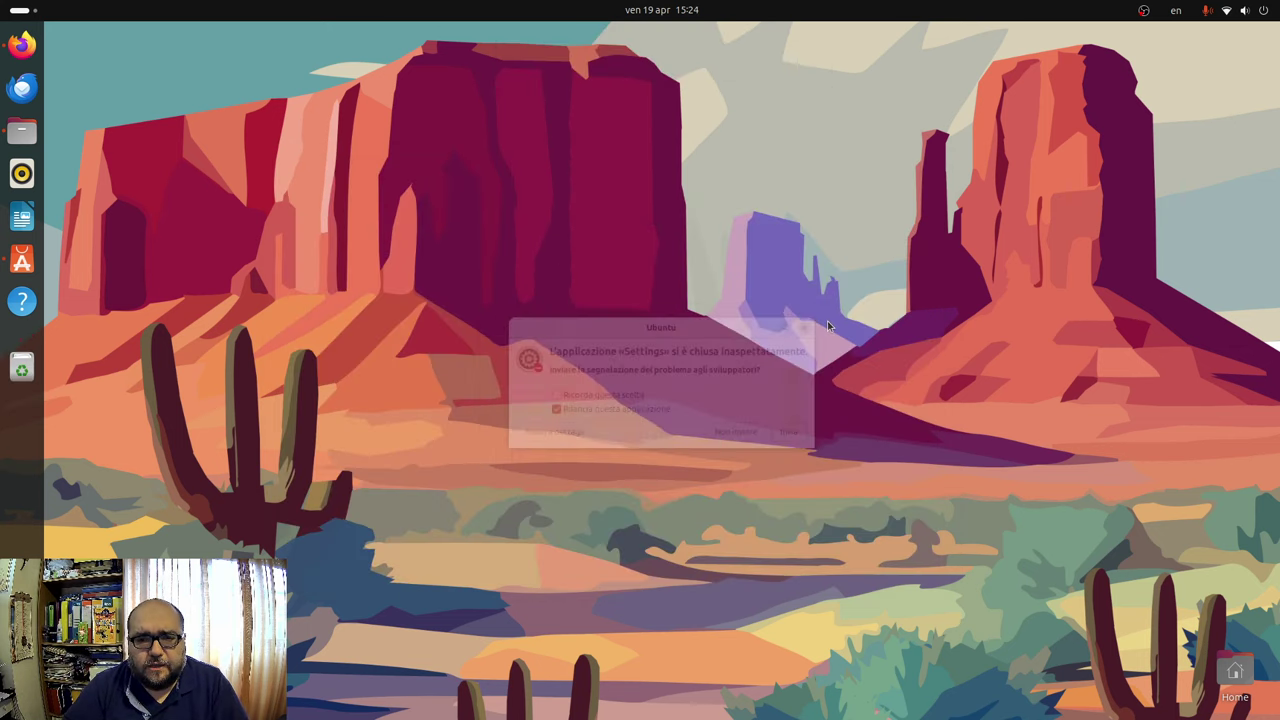
# Relaunch the Settings app from the application overview and show the Stampanti page.
pyautogui.press('super+a')
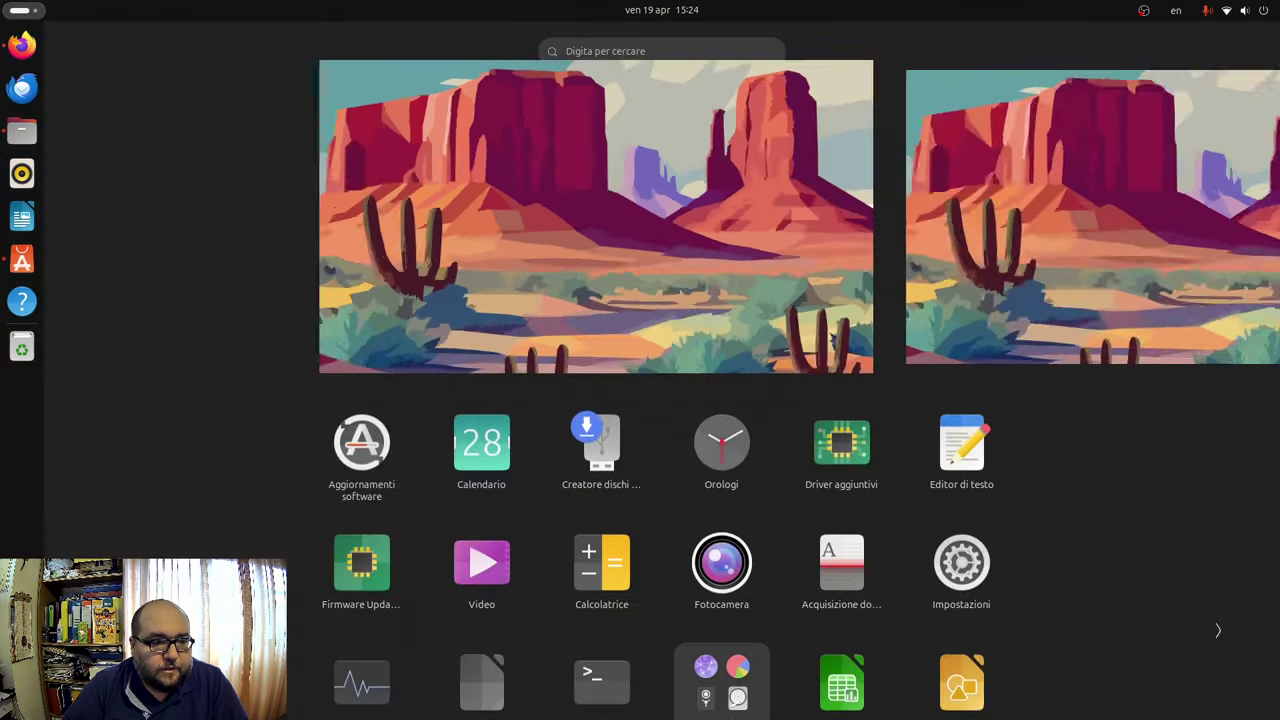
pyautogui.click(933, 397)
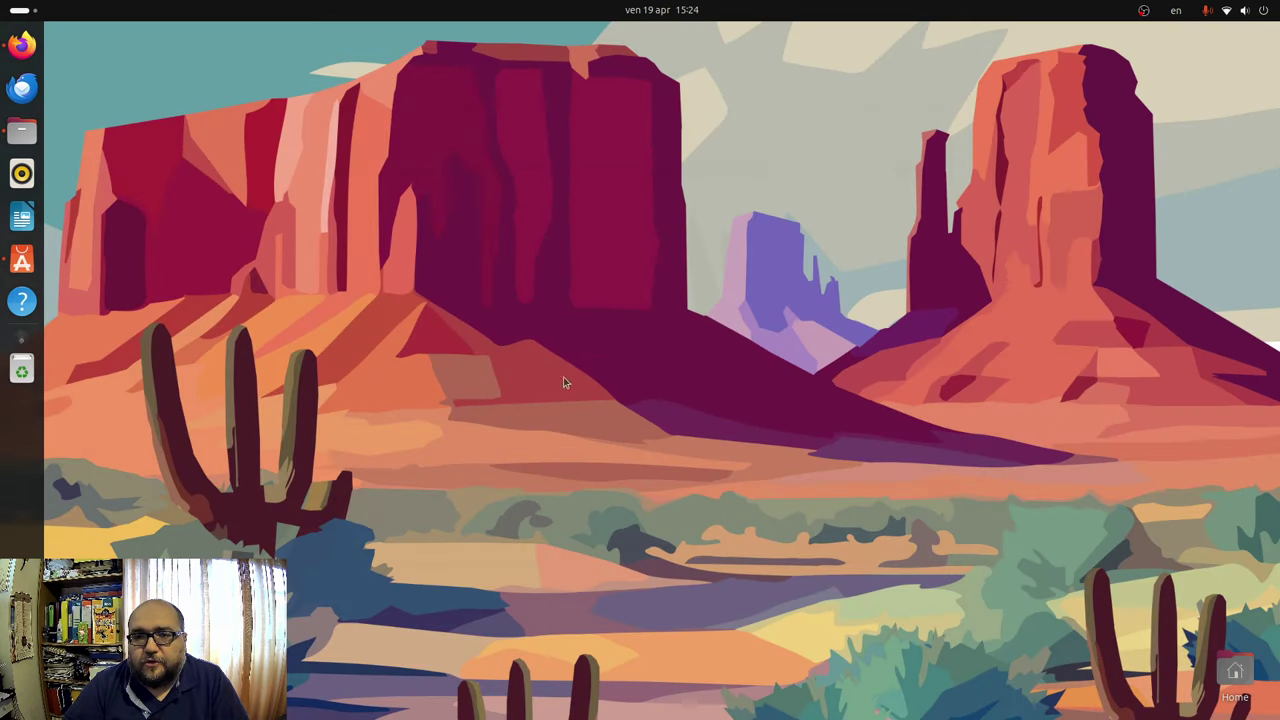
pyautogui.click(444, 421)
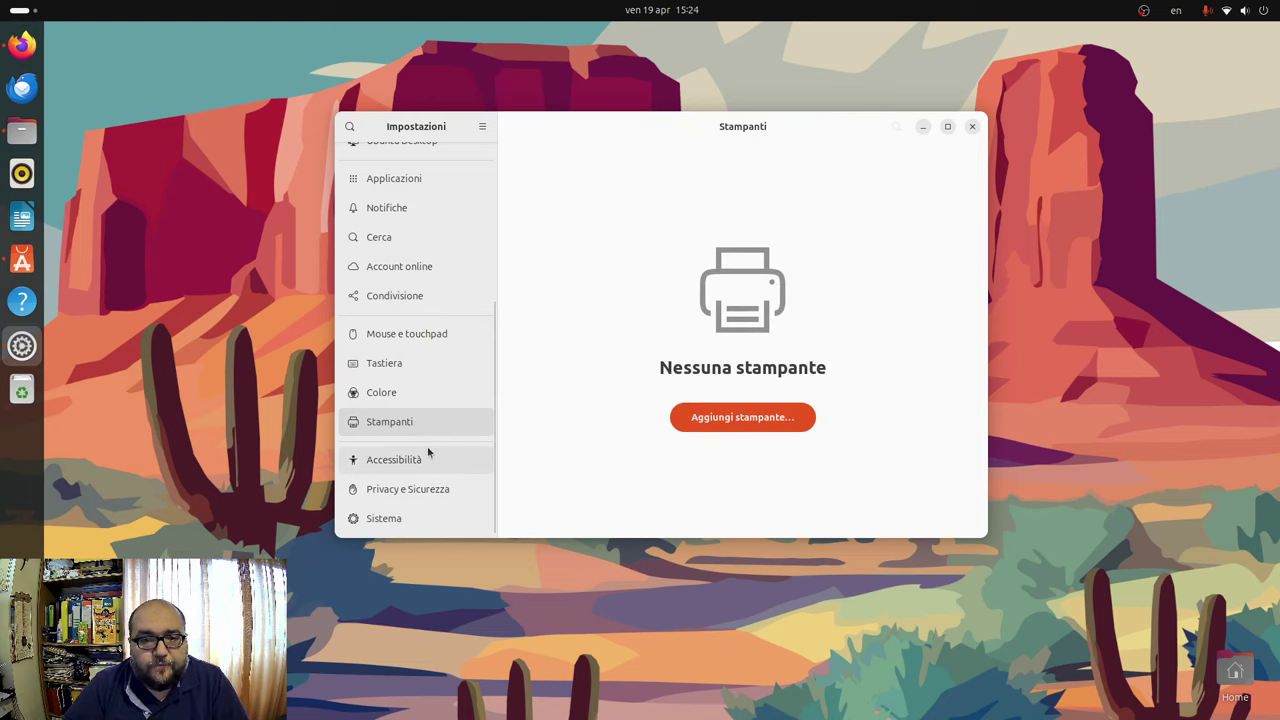
# Examine the Accessibilità, Privacy e Sicurezza and Sistema pages, and view the device's Informazioni.
pyautogui.click(429, 459)
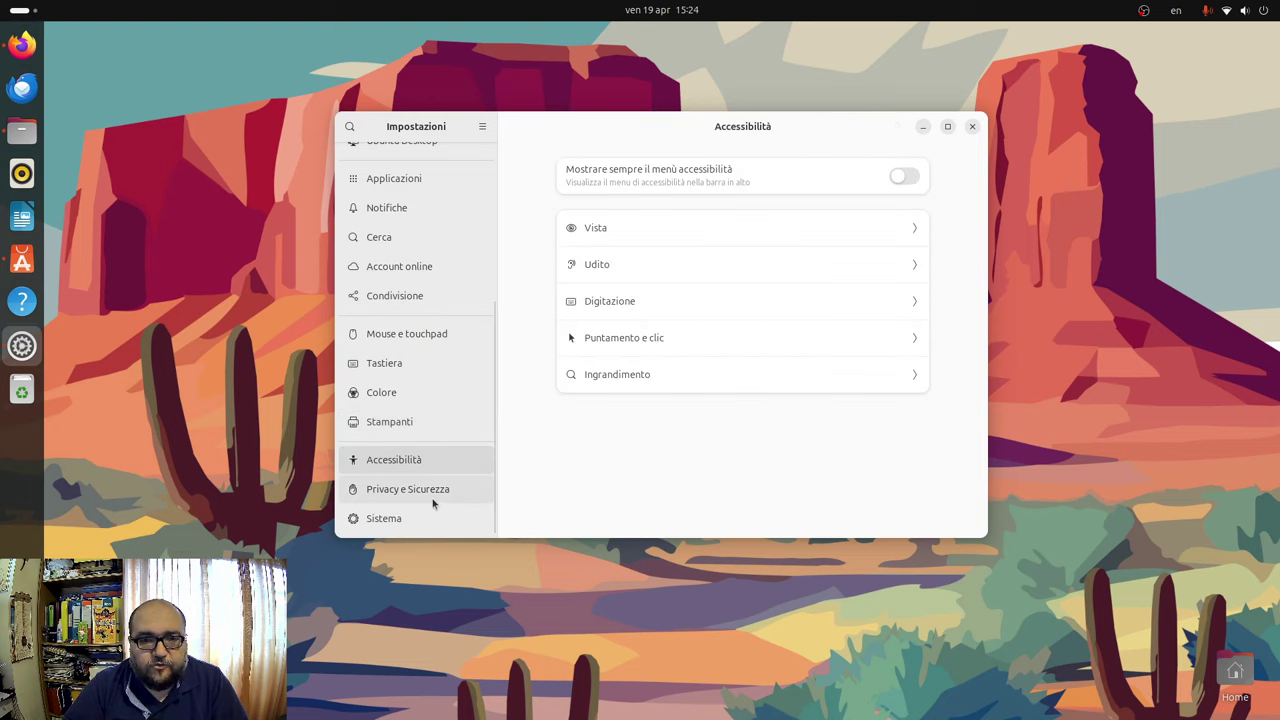
pyautogui.click(434, 494)
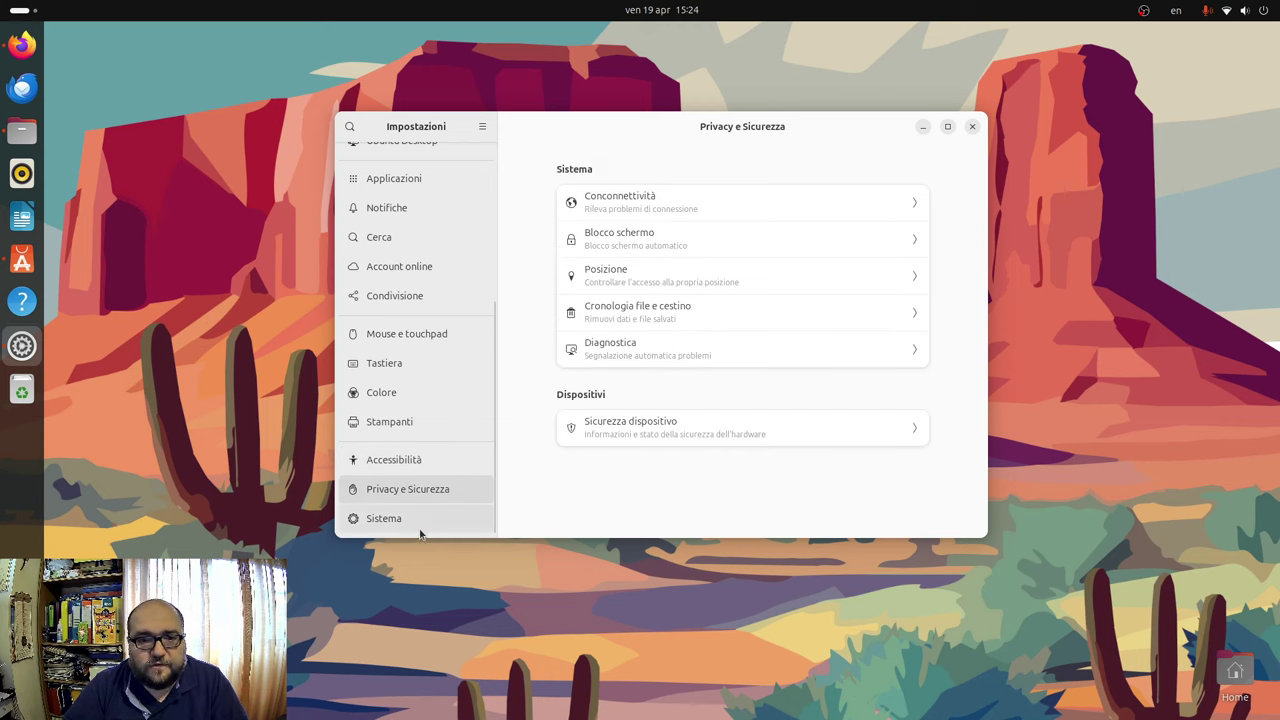
pyautogui.click(420, 528)
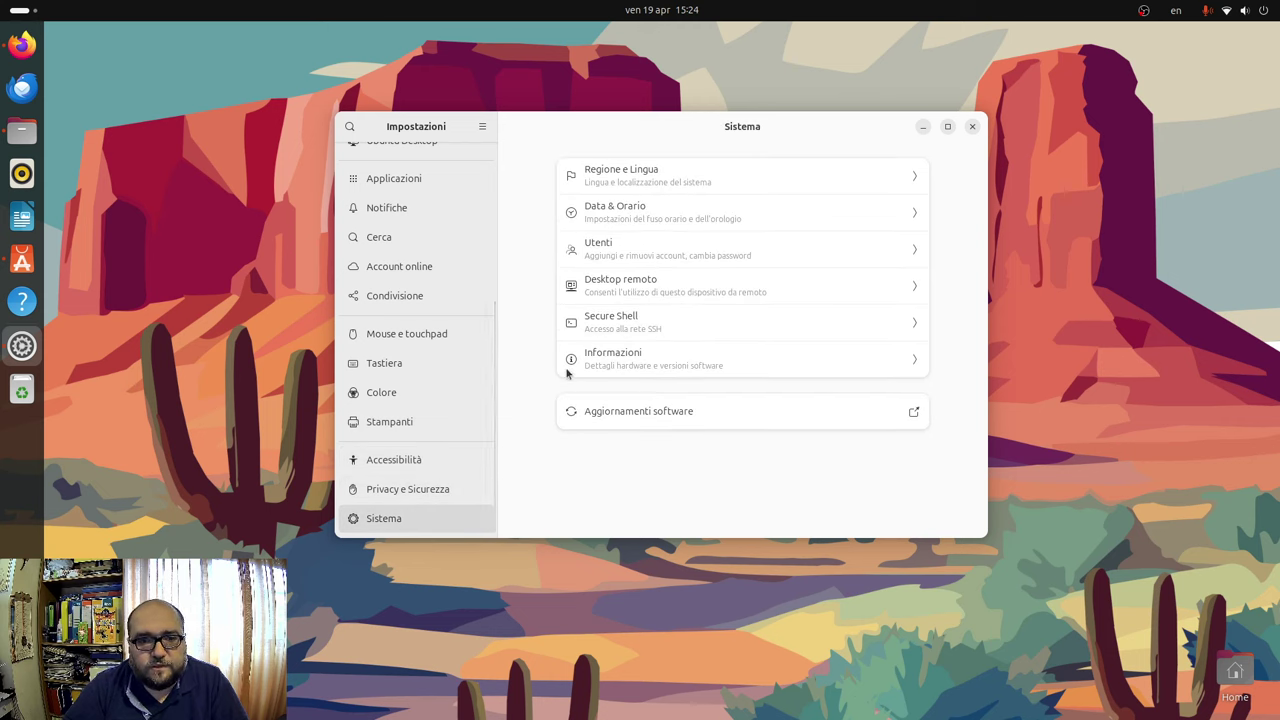
pyautogui.click(687, 362)
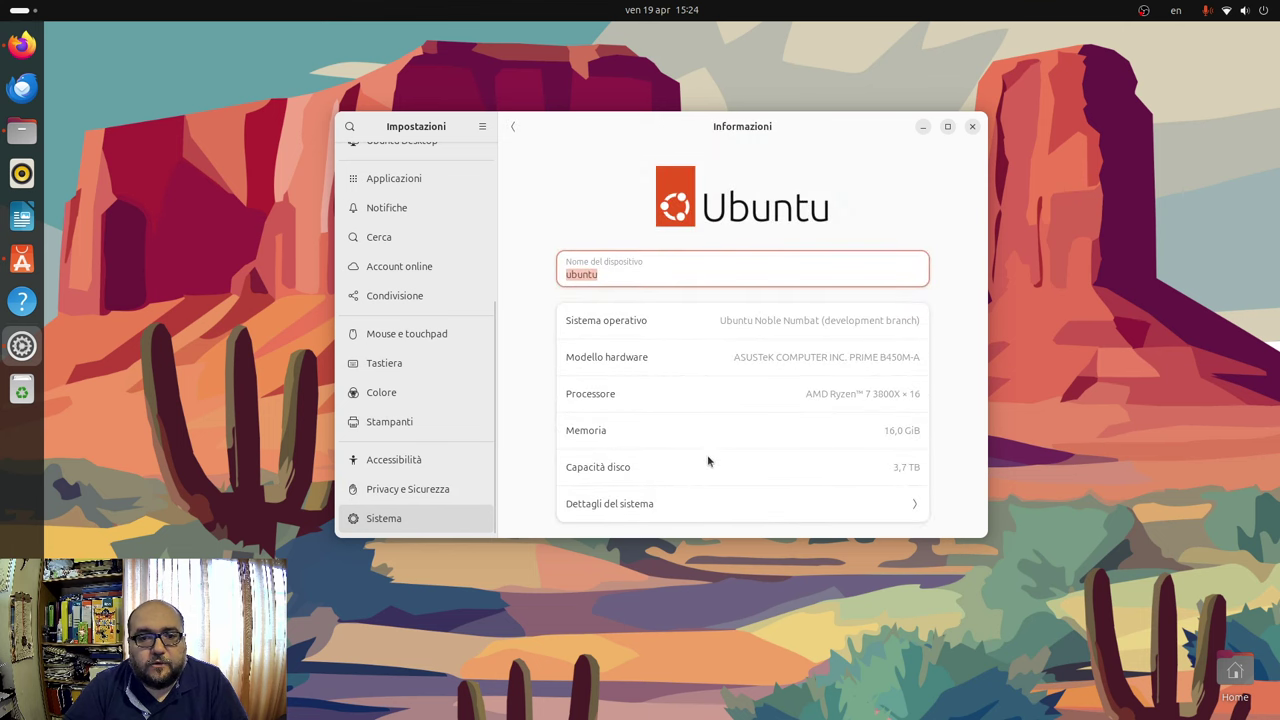
# Close the open file manager window and the Firefox window showing the Marco's Box article.
pyautogui.click(22, 130)
pyautogui.click(844, 81)
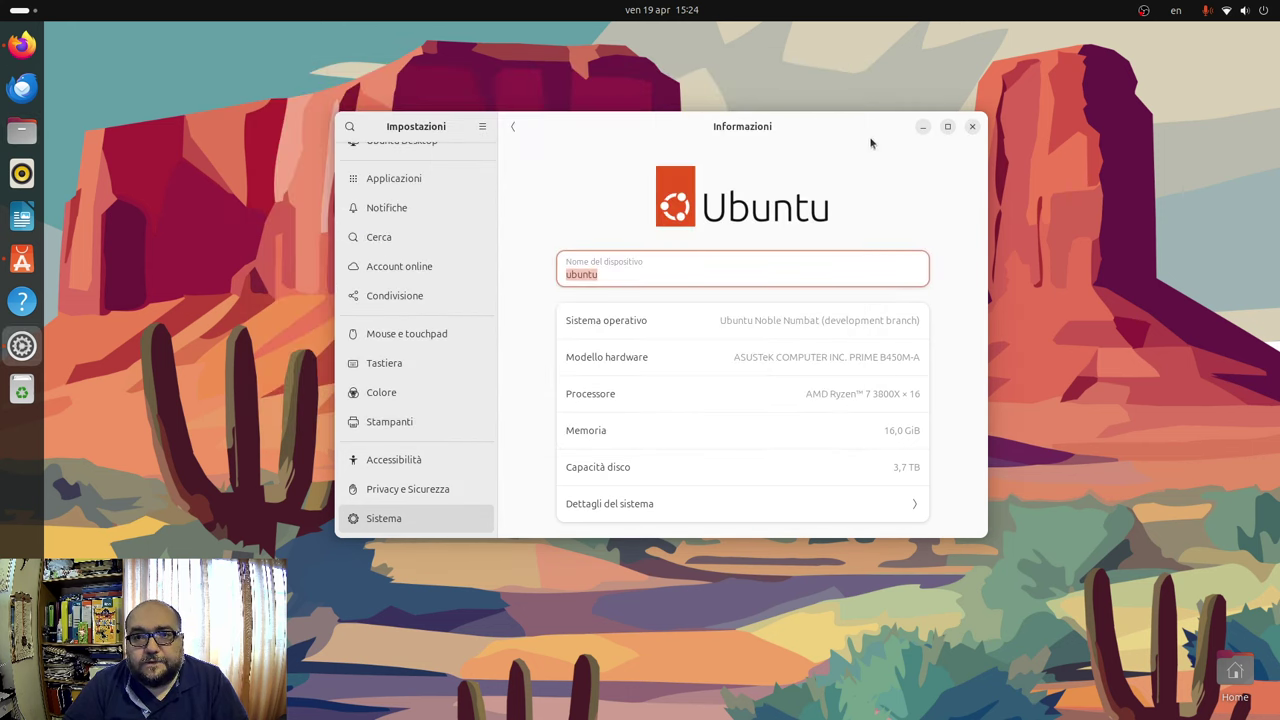
pyautogui.hotkey('alt', 'Tab')
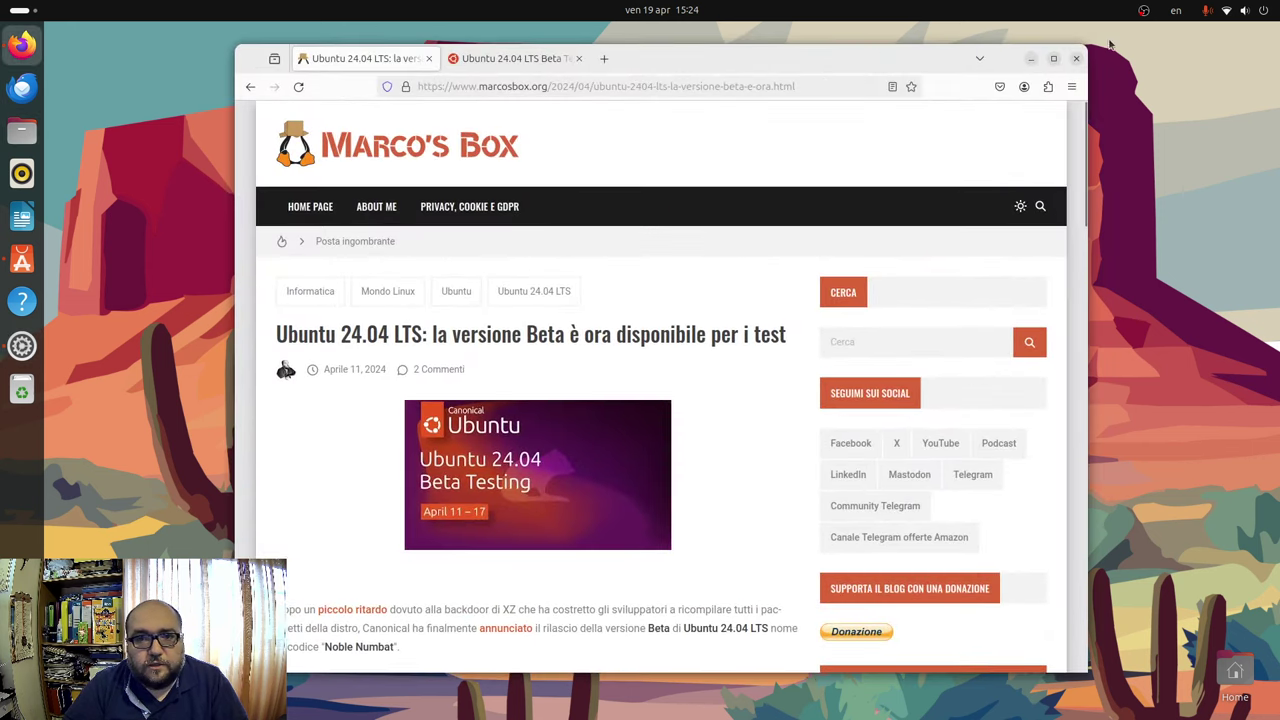
pyautogui.click(1055, 59)
pyautogui.click(1272, 36)
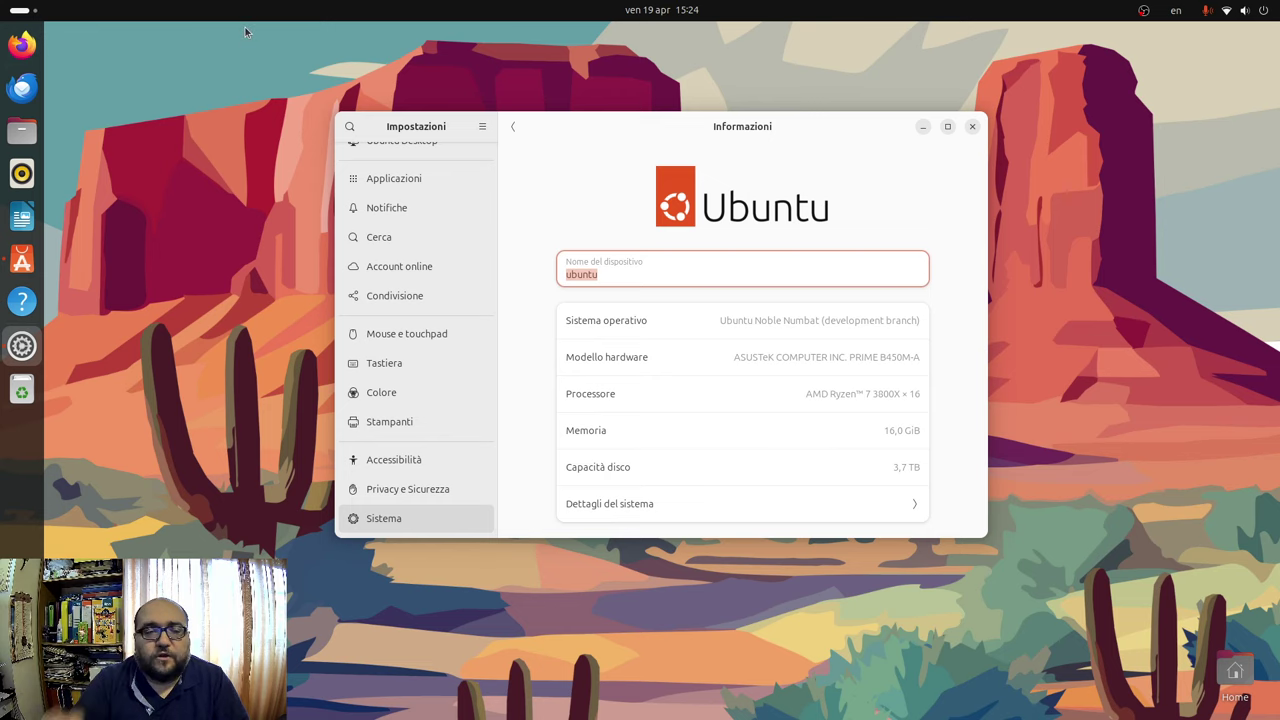
# Launch Firefox and Thunderbird to look at their start screens, closing each one again.
pyautogui.click(24, 48)
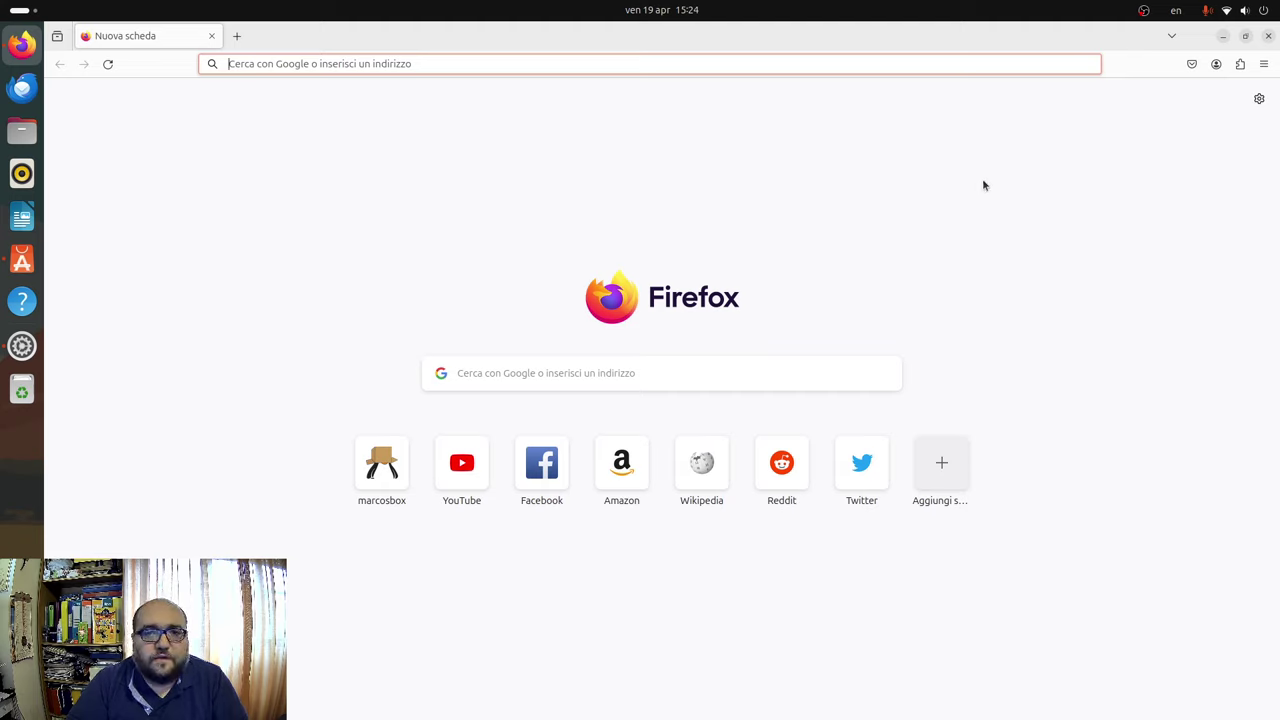
pyautogui.click(1266, 37)
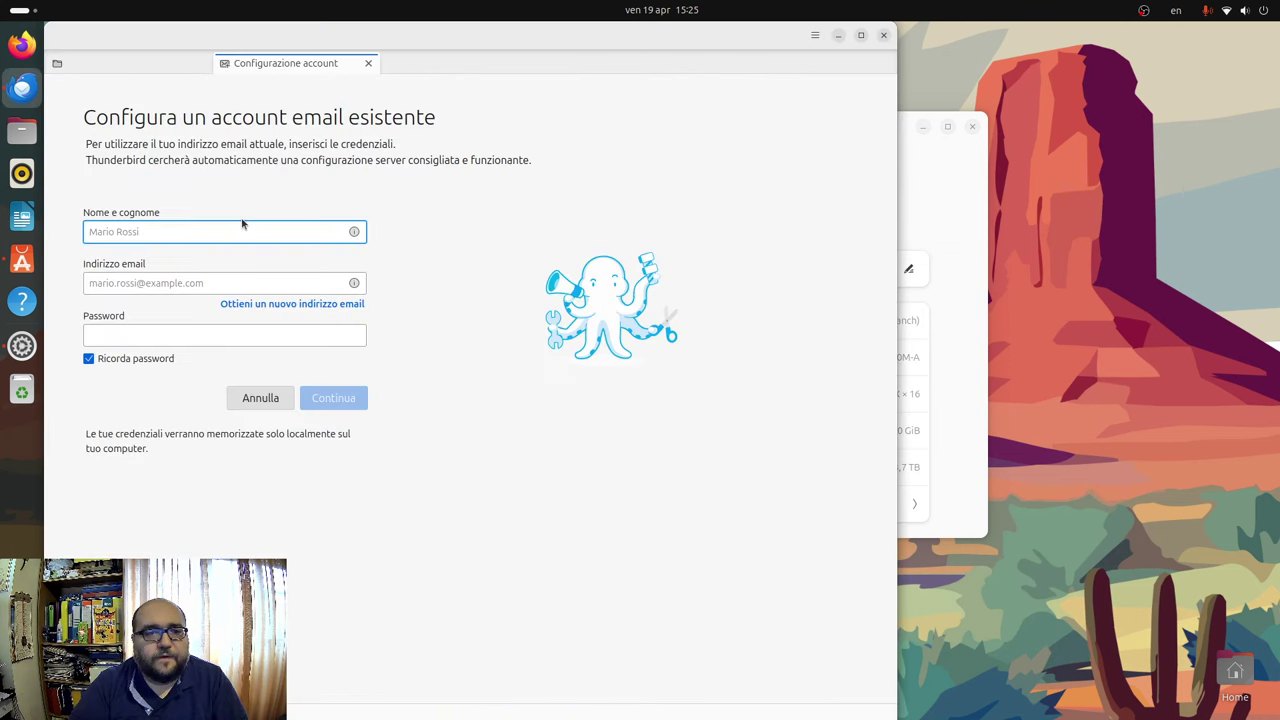
pyautogui.click(882, 36)
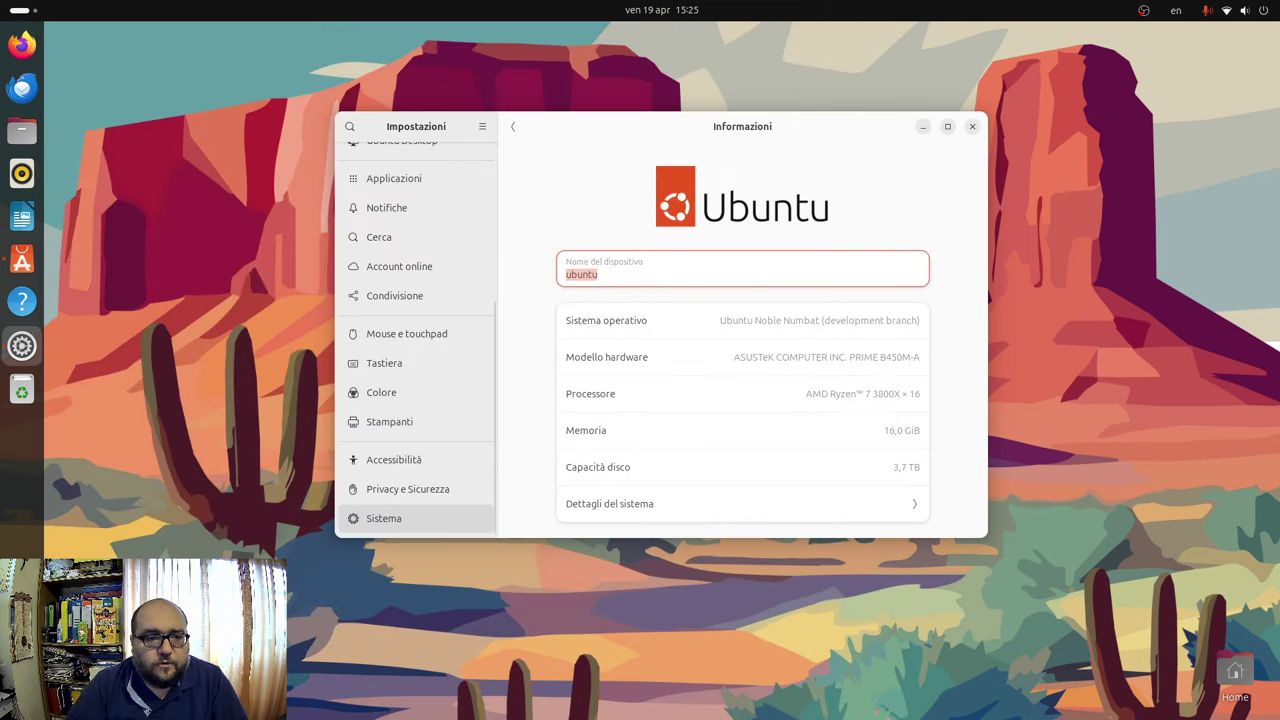
# Launch GIMP from its App Center page, minimize the App Center, view GIMP maximized and close it again.
pyautogui.click(22, 260)
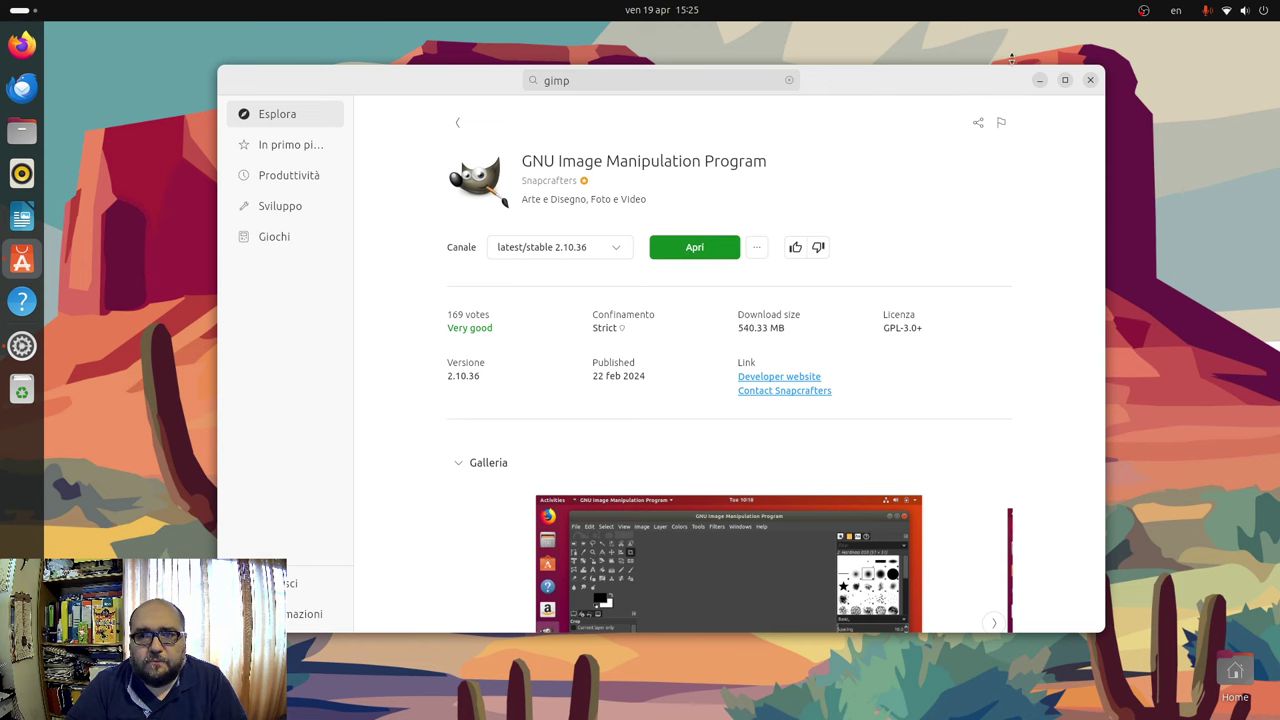
pyautogui.click(1039, 81)
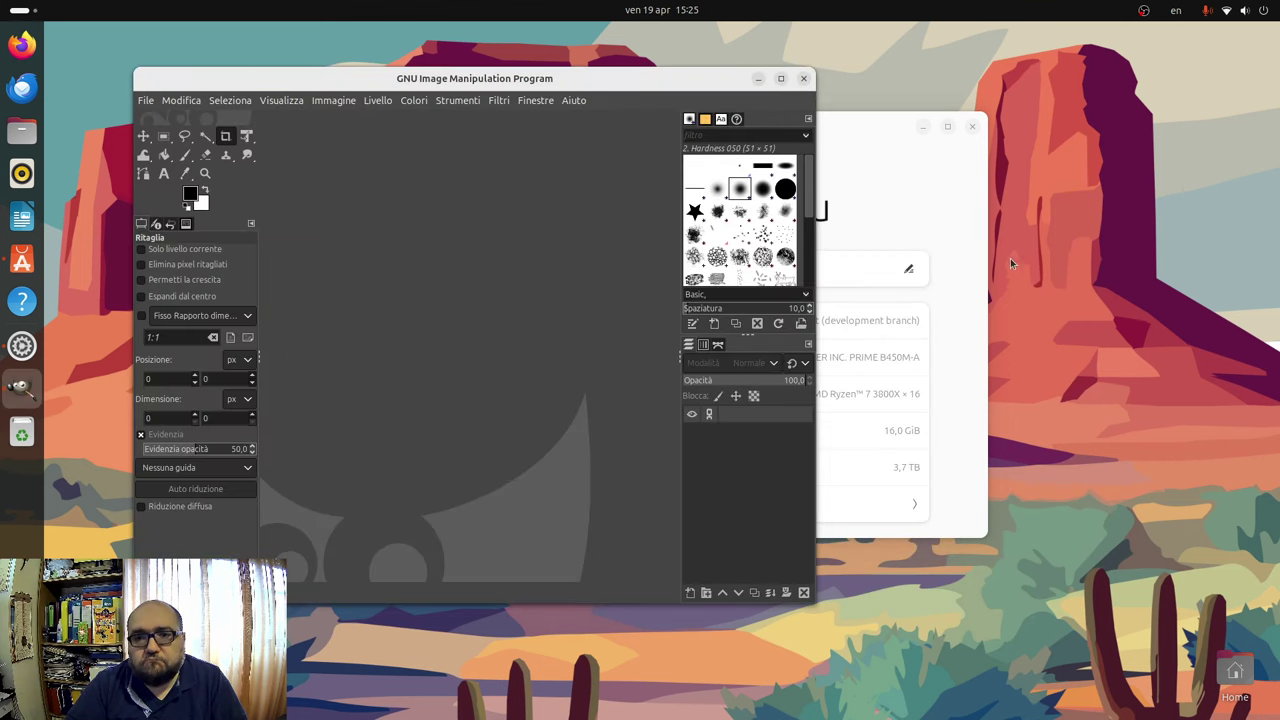
pyautogui.click(781, 78)
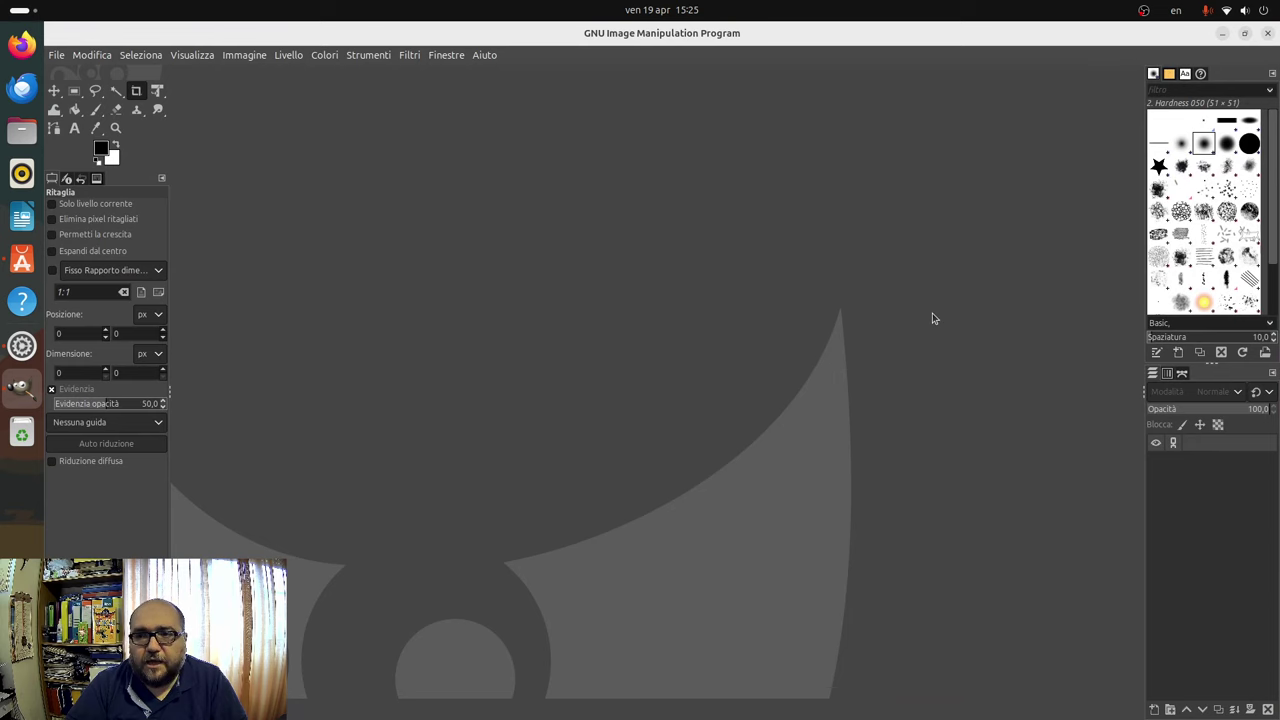
pyautogui.click(1268, 35)
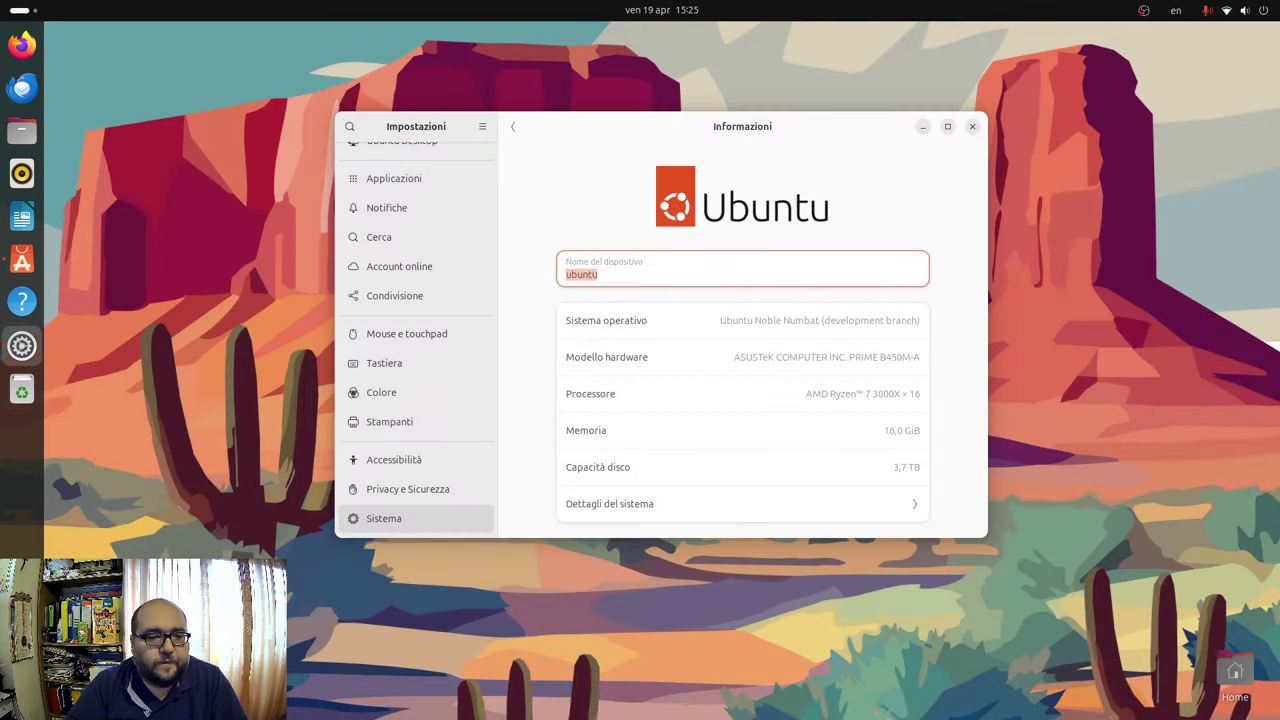
# Review the installed apps on the App Center's Gestisci page and show the GNU Image Manipulation Program's additional options.
pyautogui.click(22, 259)
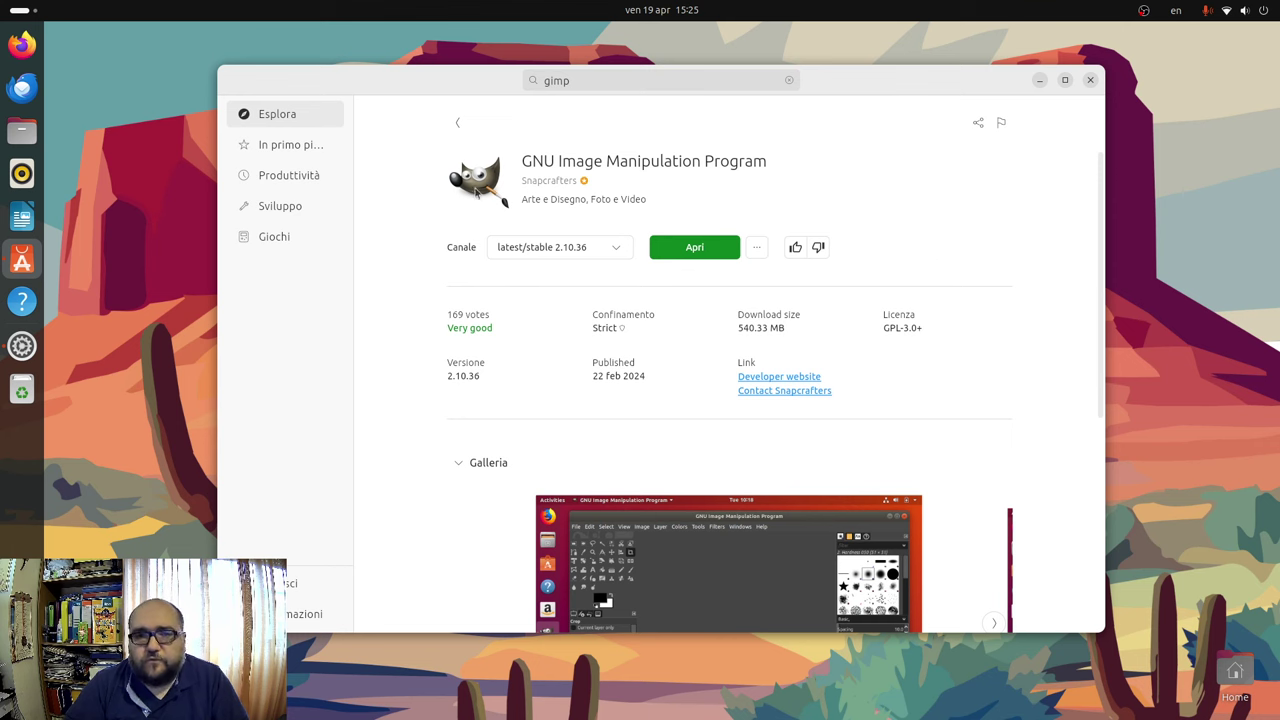
pyautogui.click(340, 588)
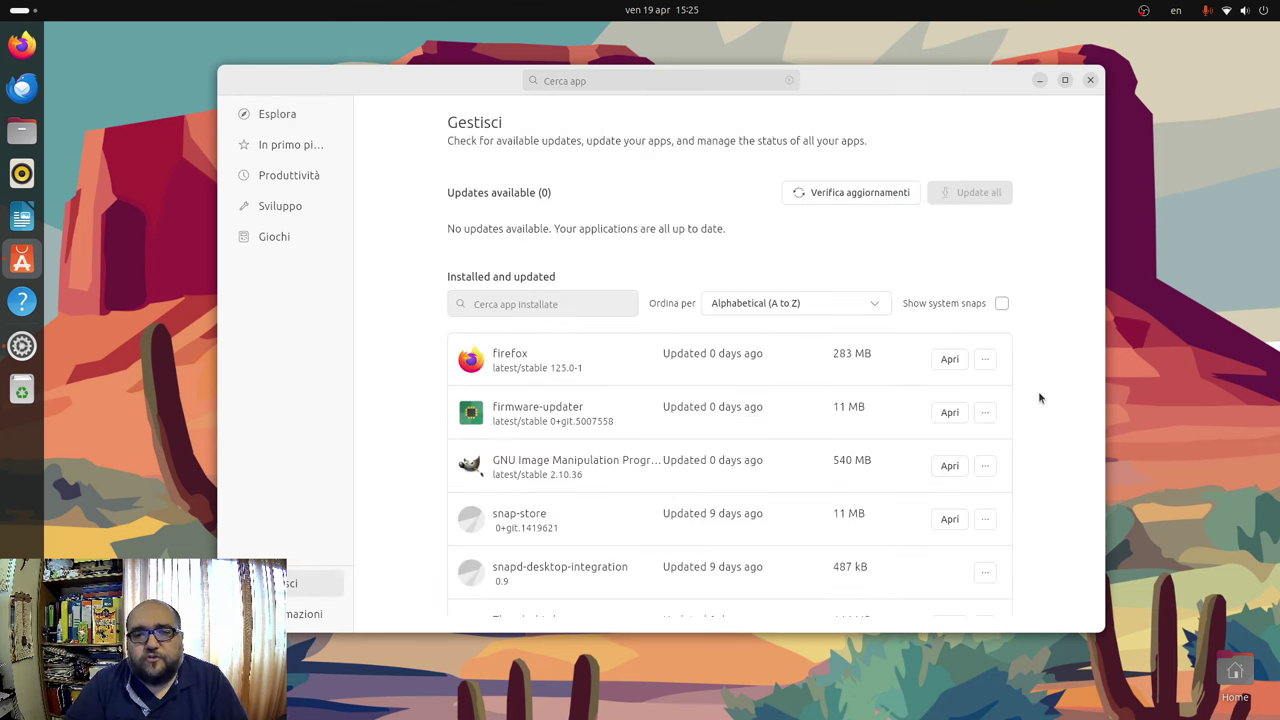
pyautogui.scroll(-1, 1048, 425)
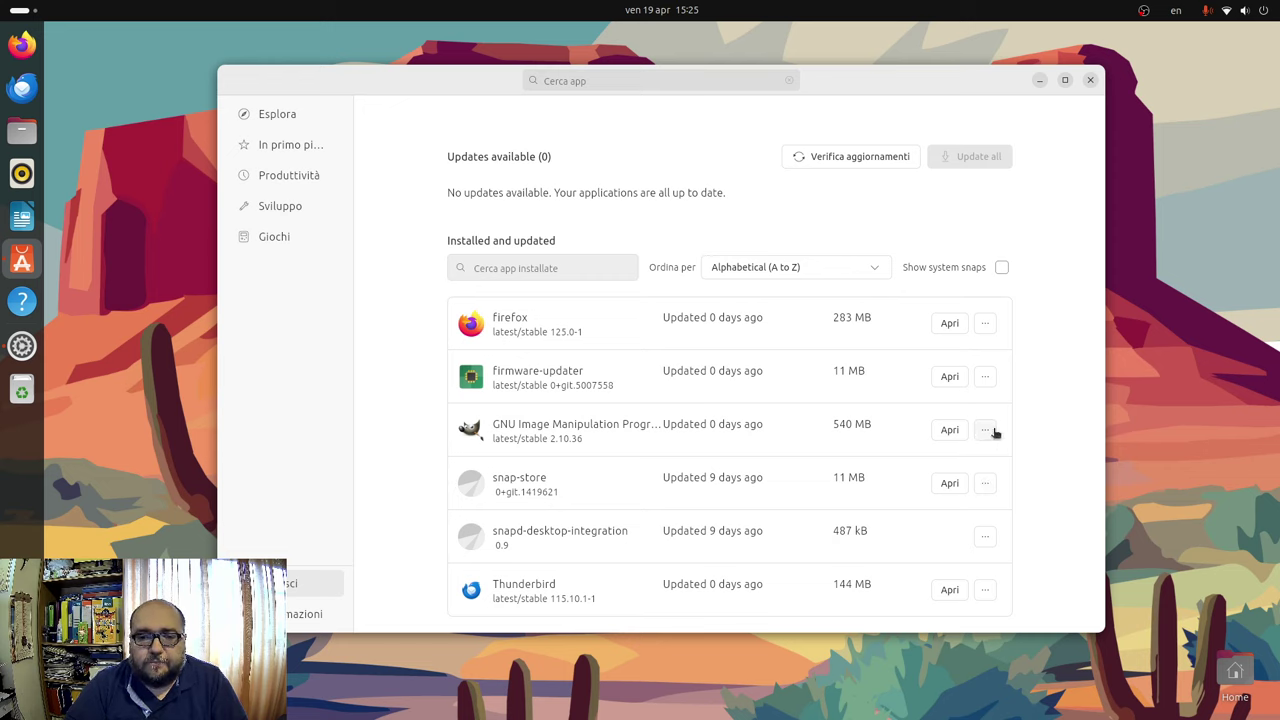
pyautogui.click(628, 430)
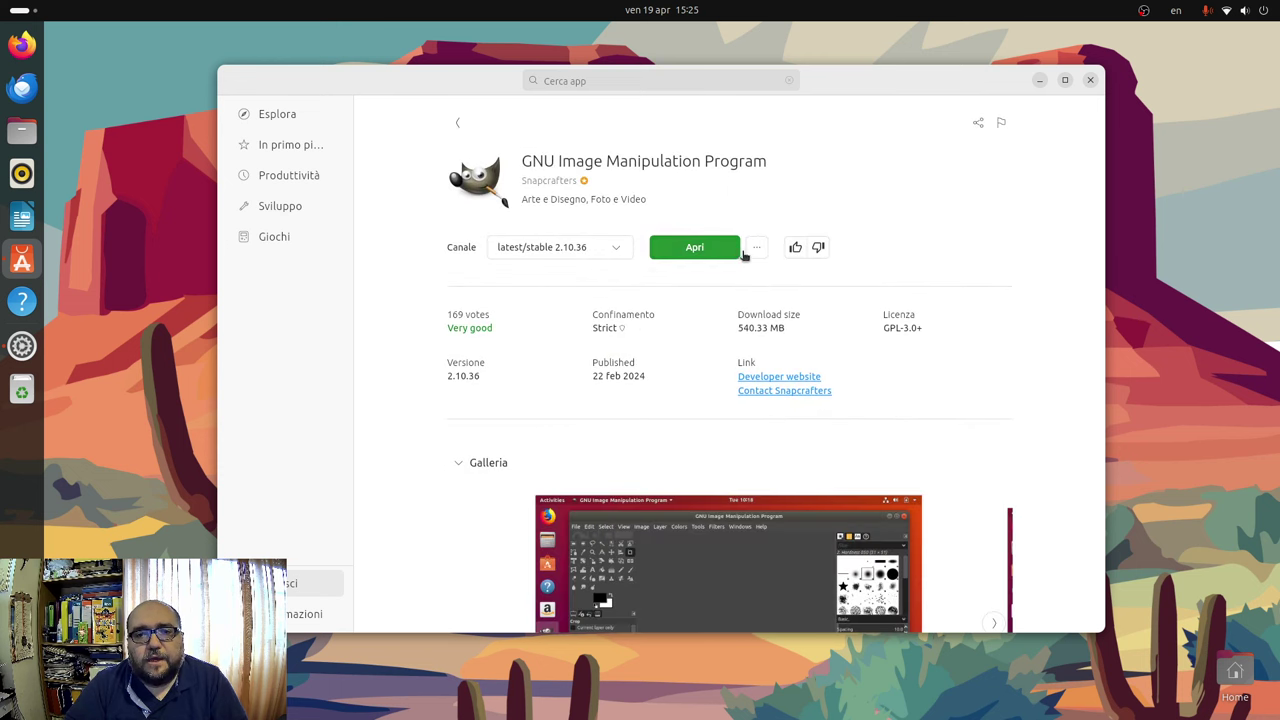
pyautogui.click(756, 248)
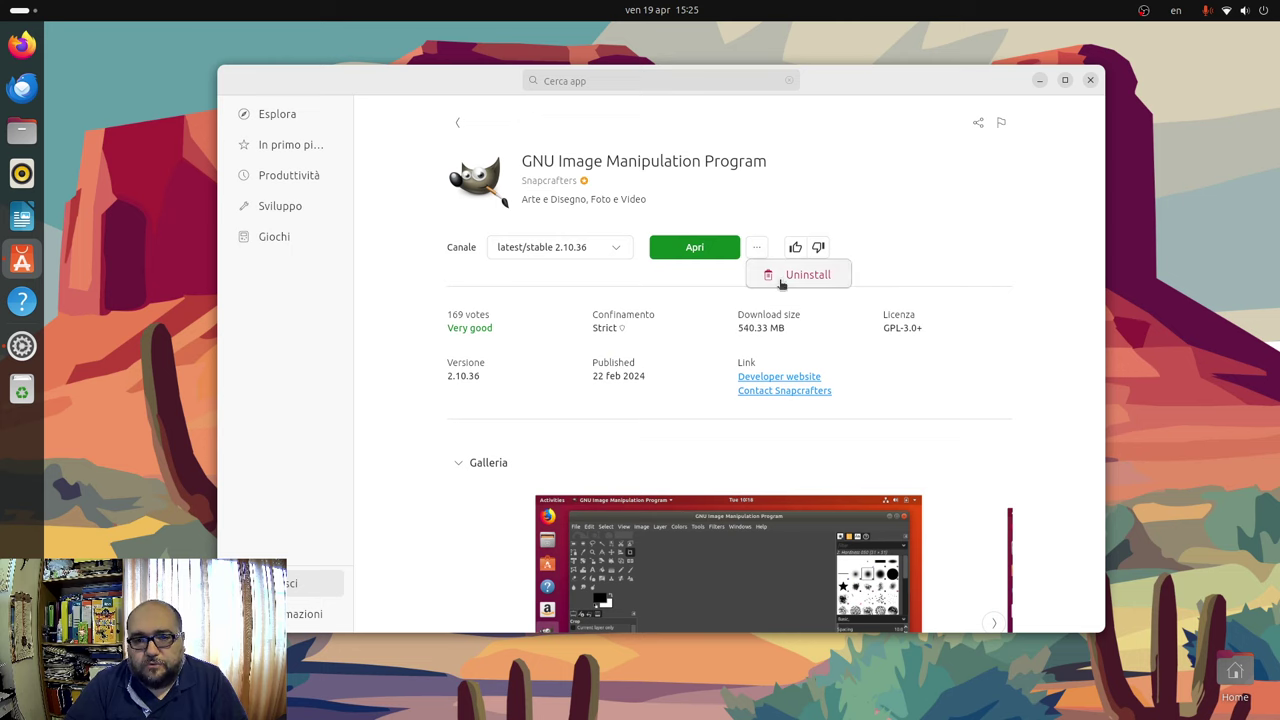
# Switch the GNU Image Manipulation Program to the preview/candidate 2.99.18 channel, authenticating with the account password.
pyautogui.click(614, 248)
pyautogui.scroll(-1, 566, 372)
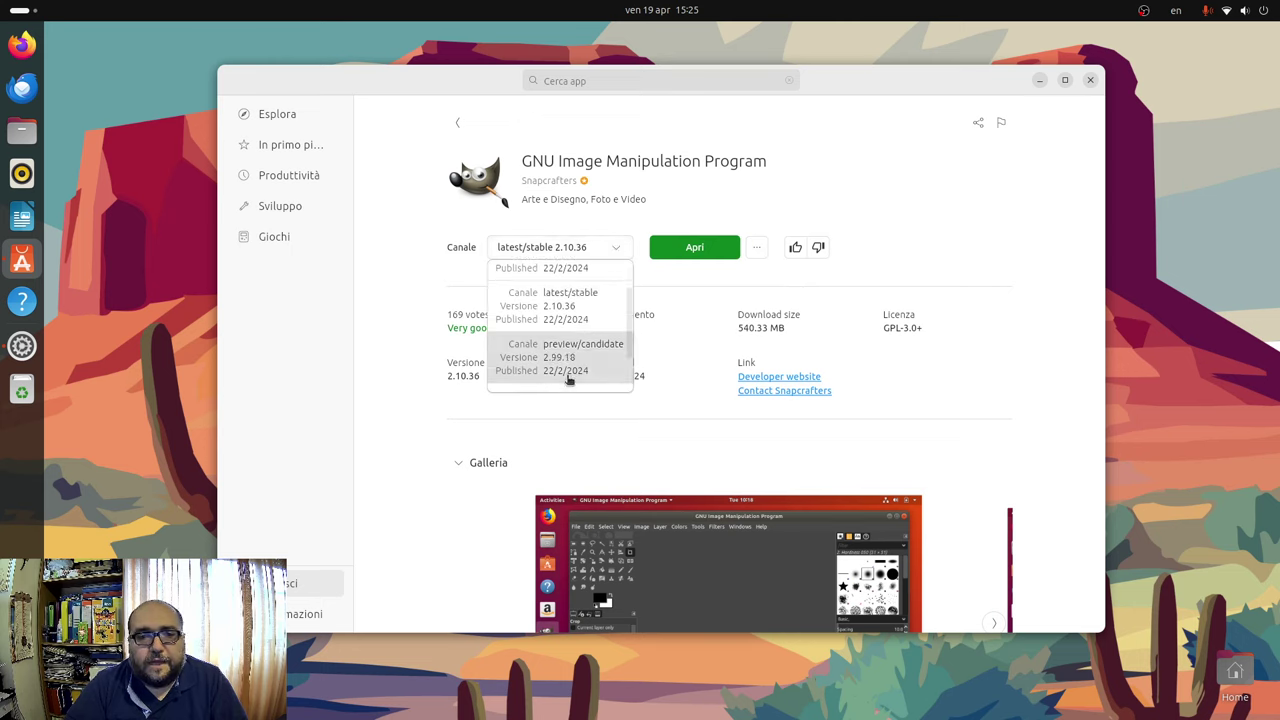
pyautogui.scroll(-2, 573, 363)
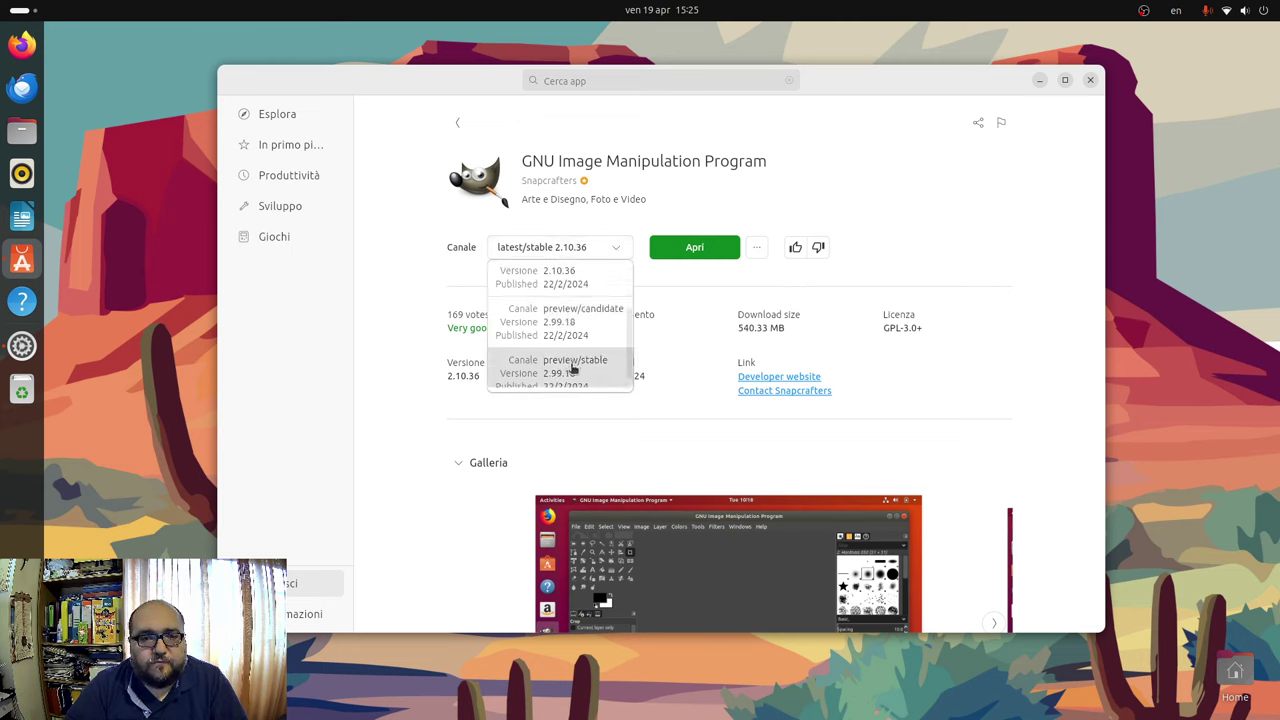
pyautogui.click(594, 319)
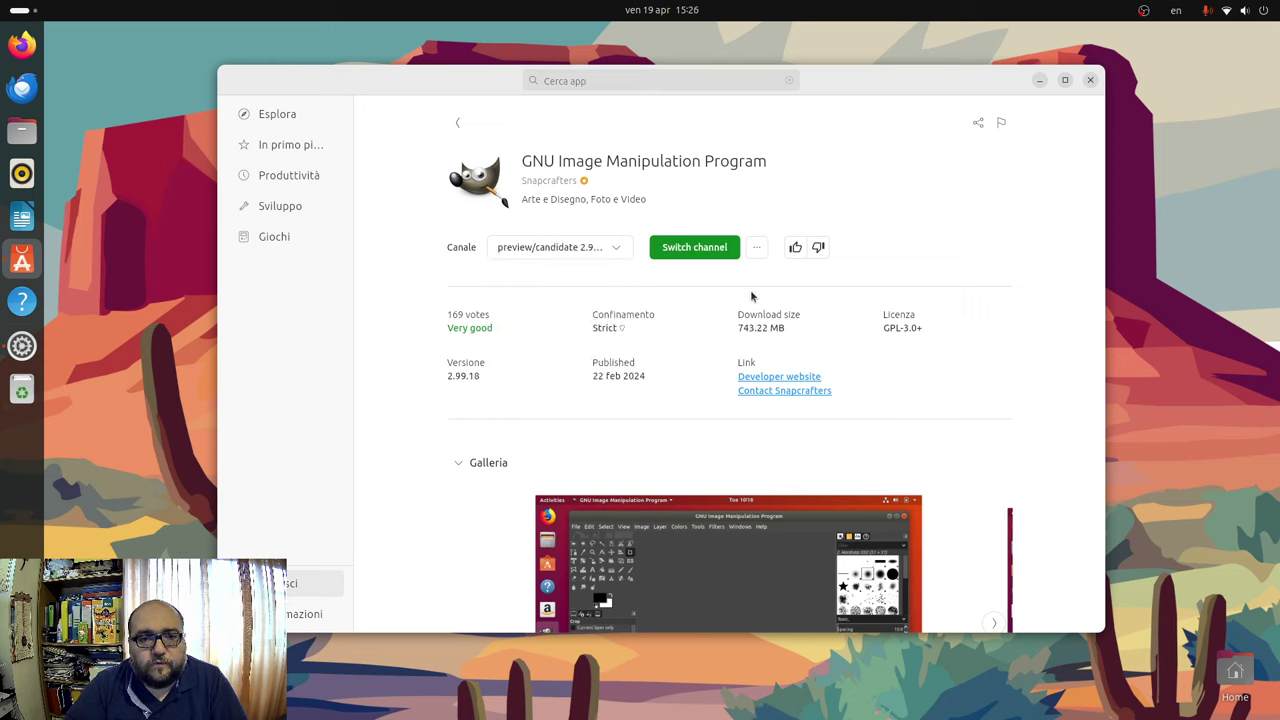
pyautogui.click(680, 257)
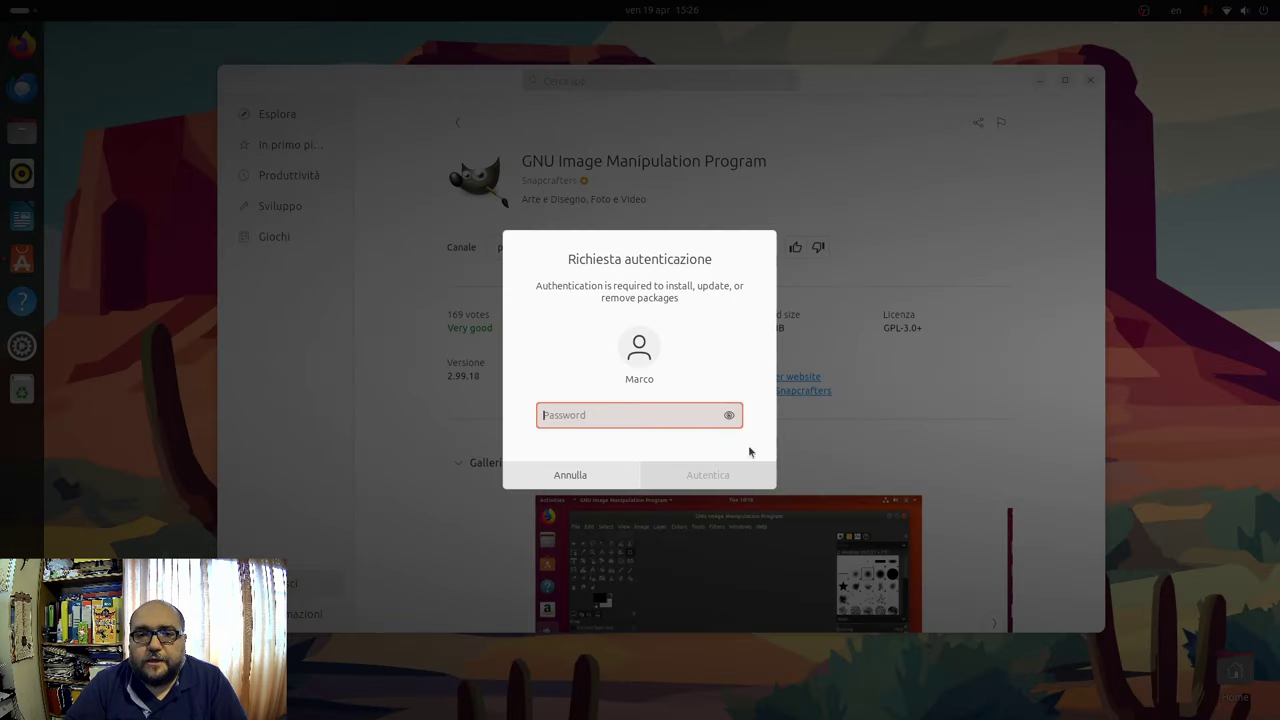
pyautogui.write('•••••••••')
pyautogui.press('Return')
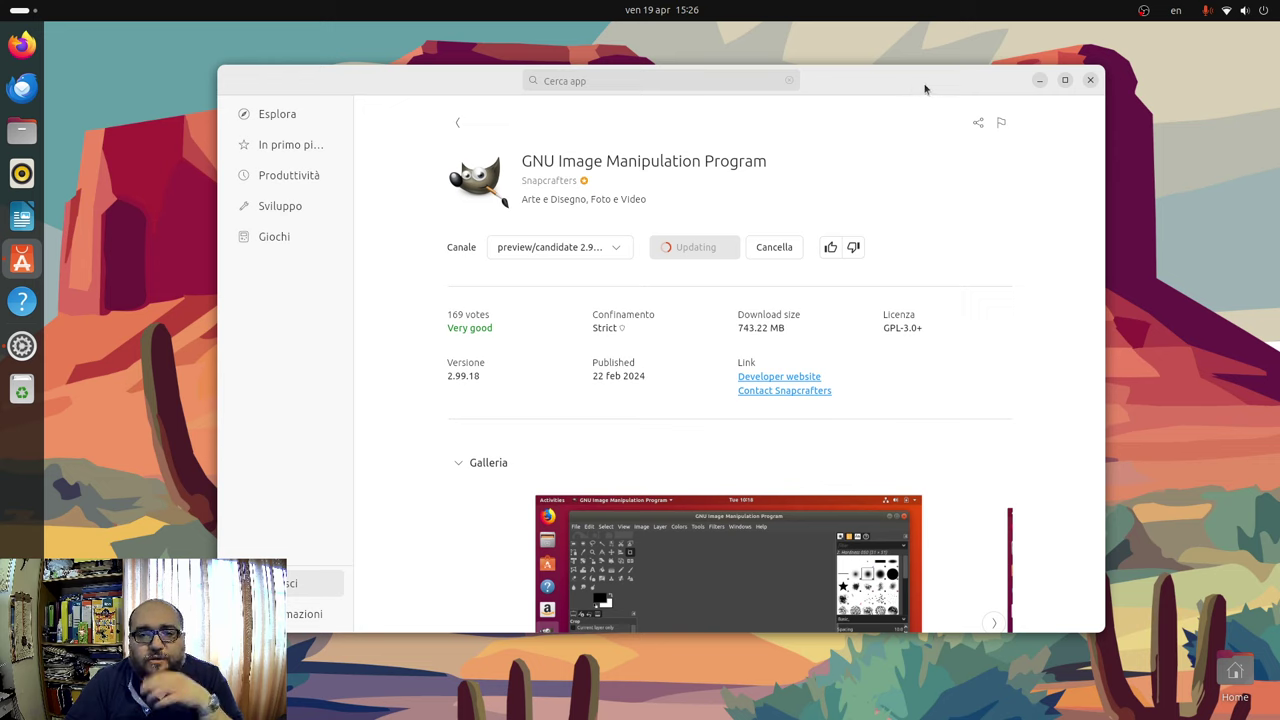
# Minimize the App Center while GIMP updates and close the Impostazioni window.
pyautogui.click(1040, 83)
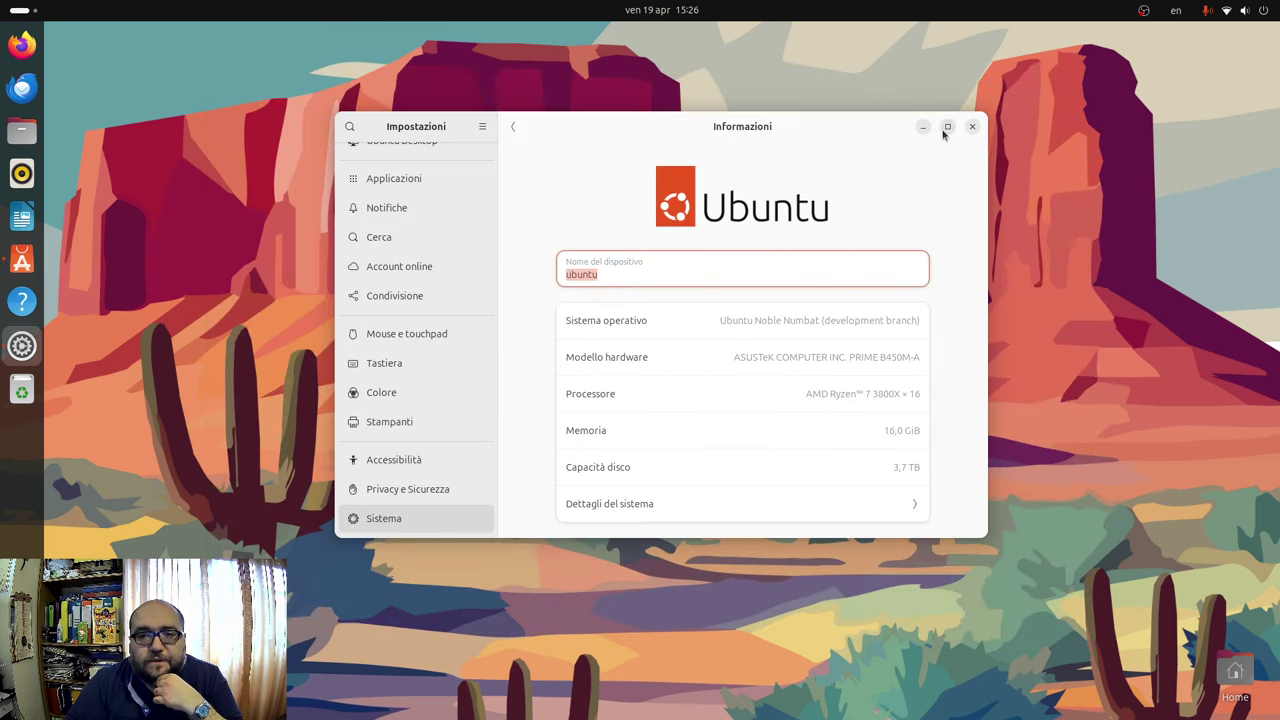
pyautogui.click(972, 127)
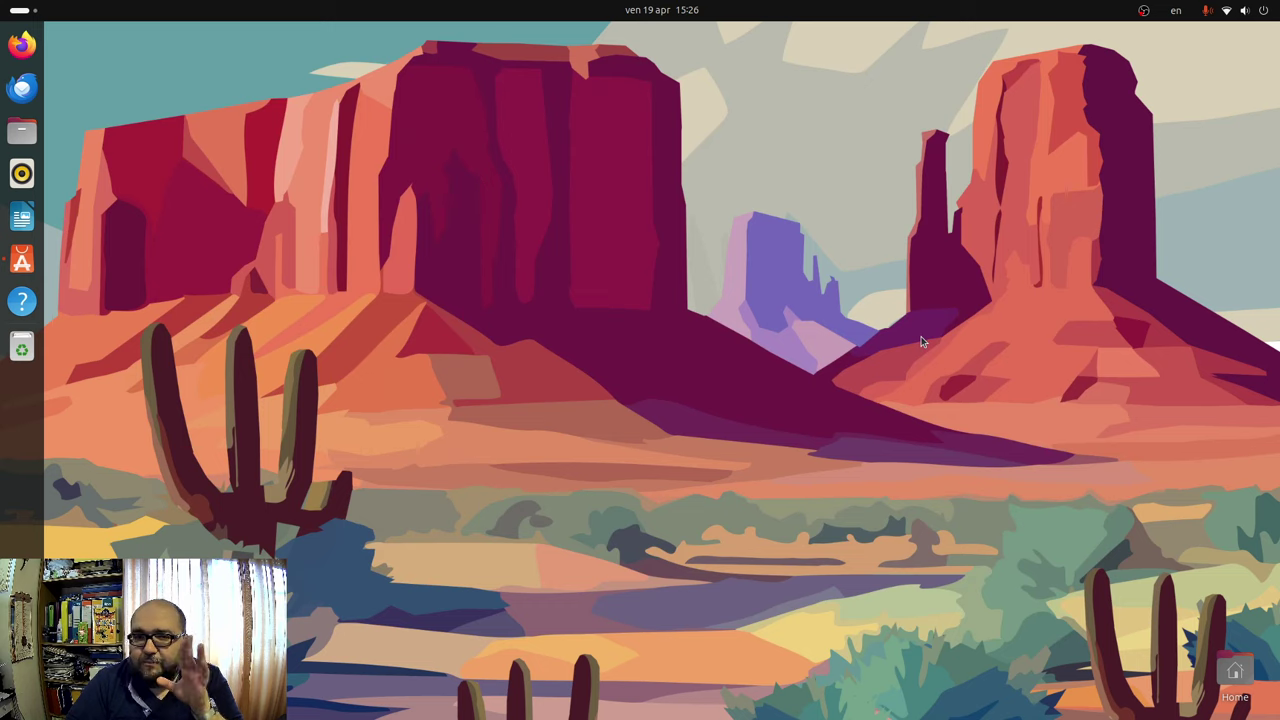